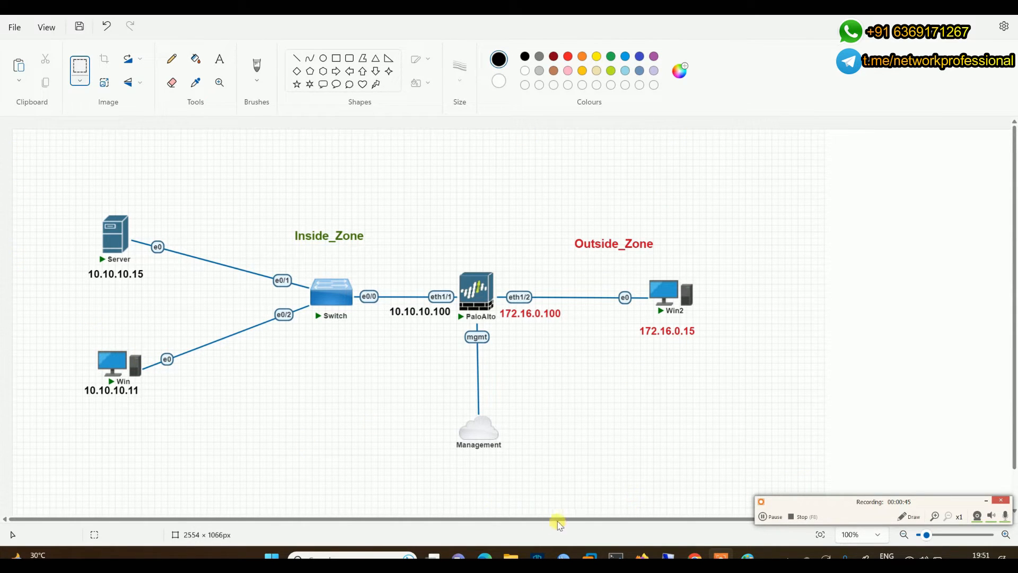
Annotate the topology in blue, marking Outside_Zone, Win2's address 172.16.0.15, the server's address 10.10.10.15 and the firewall's outside port
left_click_drag(845, 506, 831, 555)
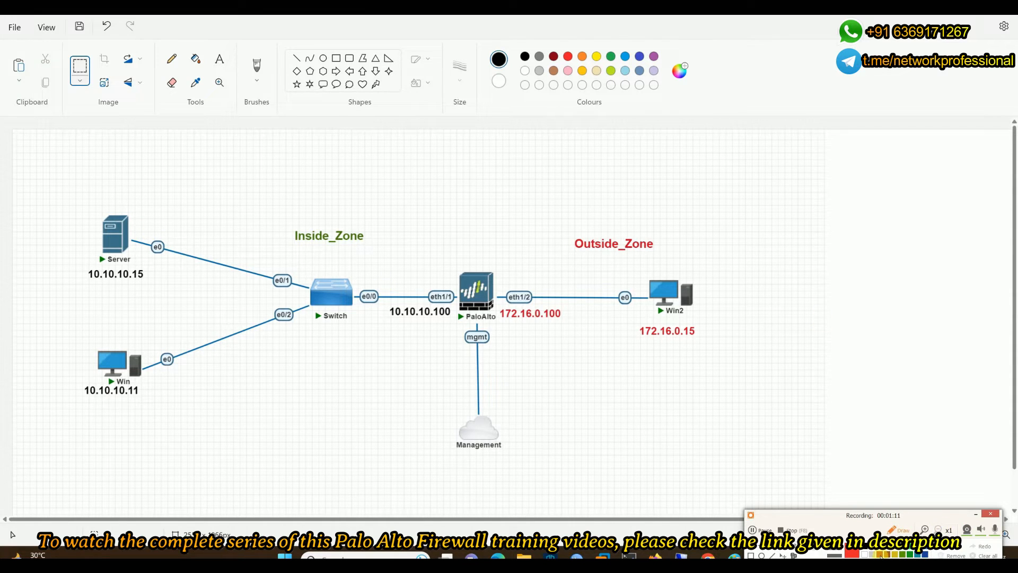
left_click(926, 552)
left_click_drag(649, 343, 683, 340)
left_click_drag(579, 257, 621, 254)
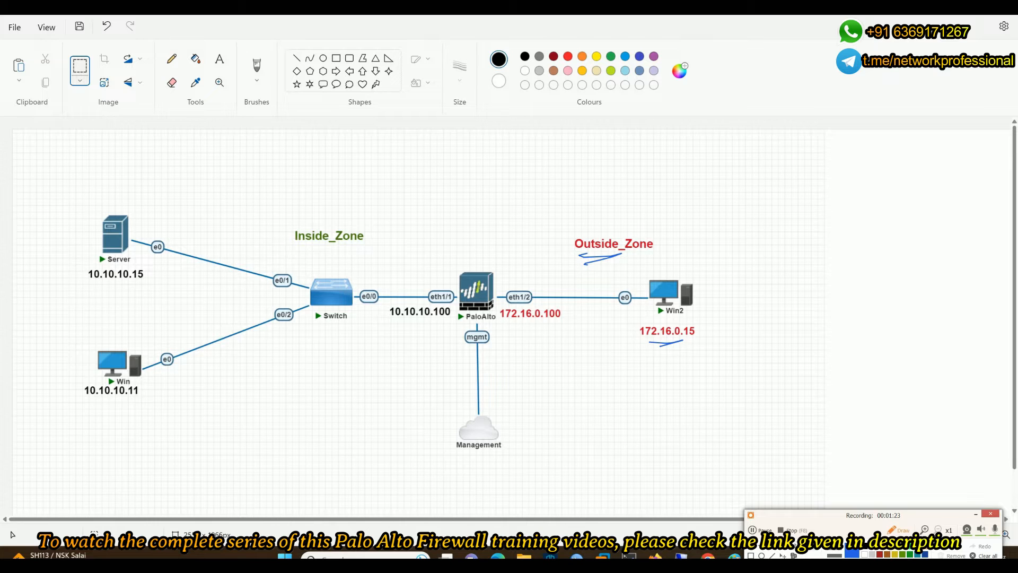
left_click_drag(101, 290, 124, 286)
mouse_move(88, 287)
left_mouse_down()
mouse_move(141, 285)
mouse_move(101, 282)
left_mouse_up()
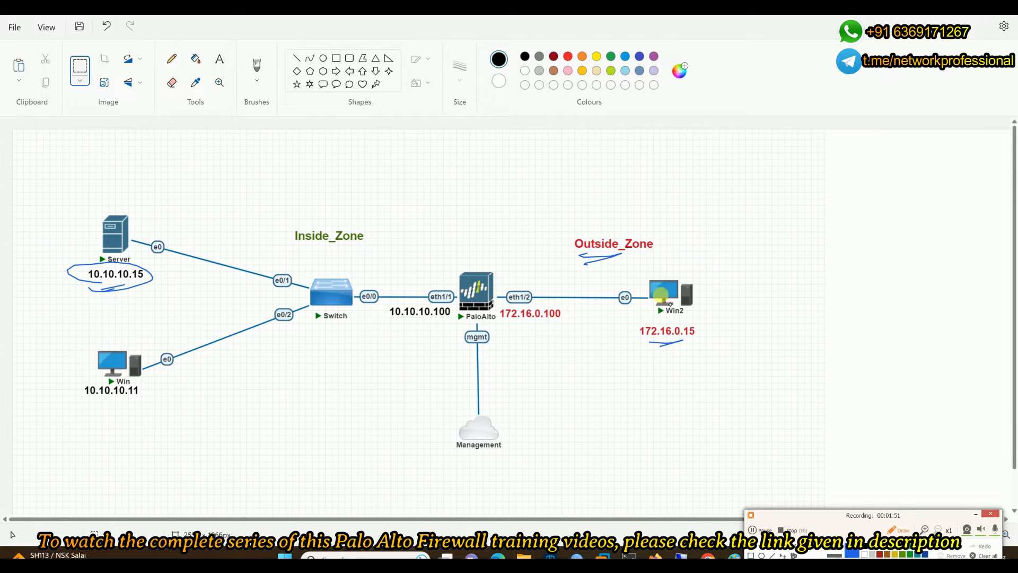
left_click_drag(648, 348, 696, 338)
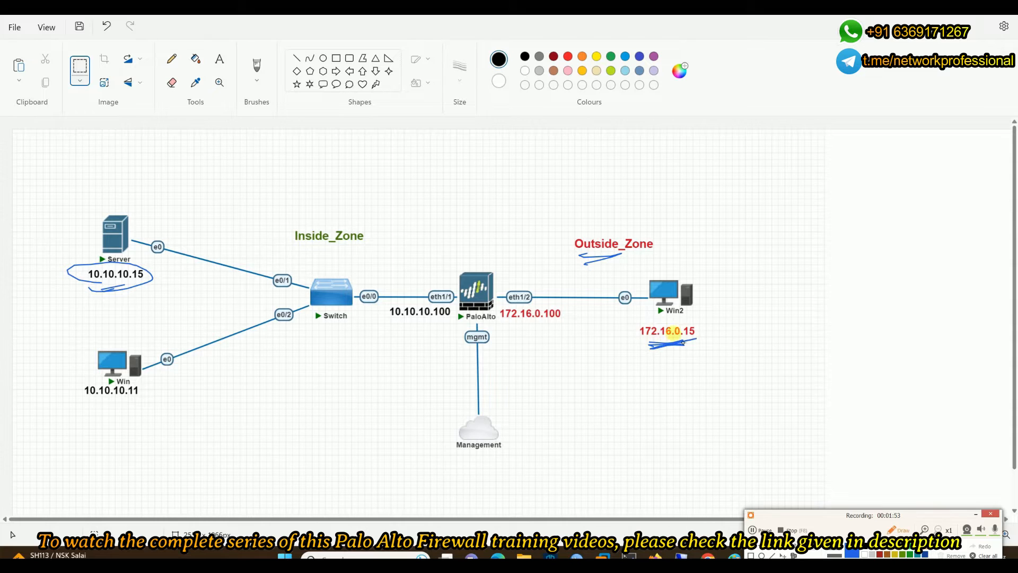
left_click_drag(492, 303, 501, 298)
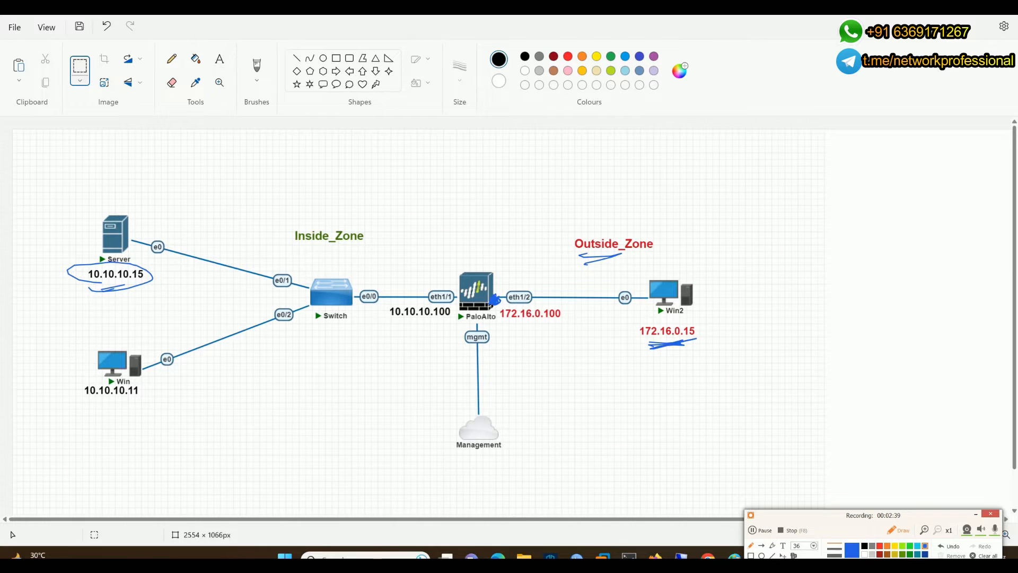
Draw arrows from Win2 through the PaloAlto firewall to the server, writing NAT above the firewall and underlining 172.16.0.100
mouse_move(660, 268)
left_mouse_down()
mouse_move(493, 274)
mouse_move(506, 287)
left_mouse_up()
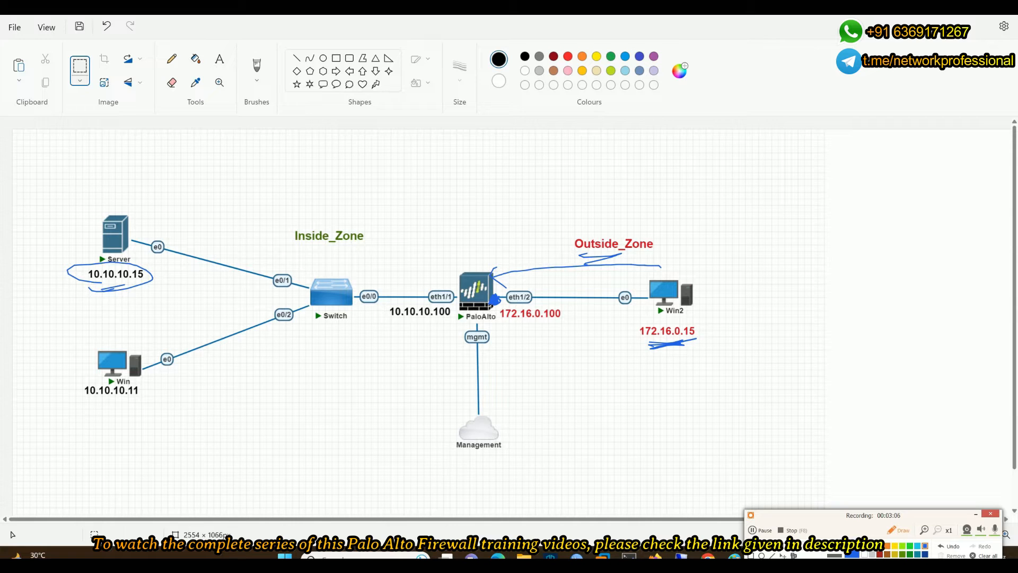
mouse_move(662, 266)
left_mouse_down()
mouse_move(491, 272)
mouse_move(507, 261)
left_mouse_up()
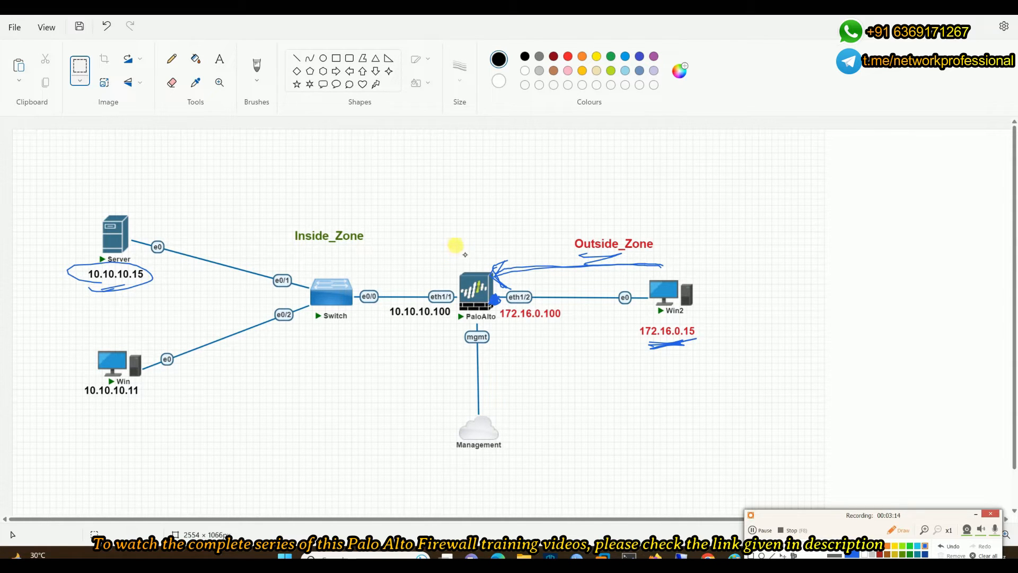
left_click_drag(449, 266, 506, 229)
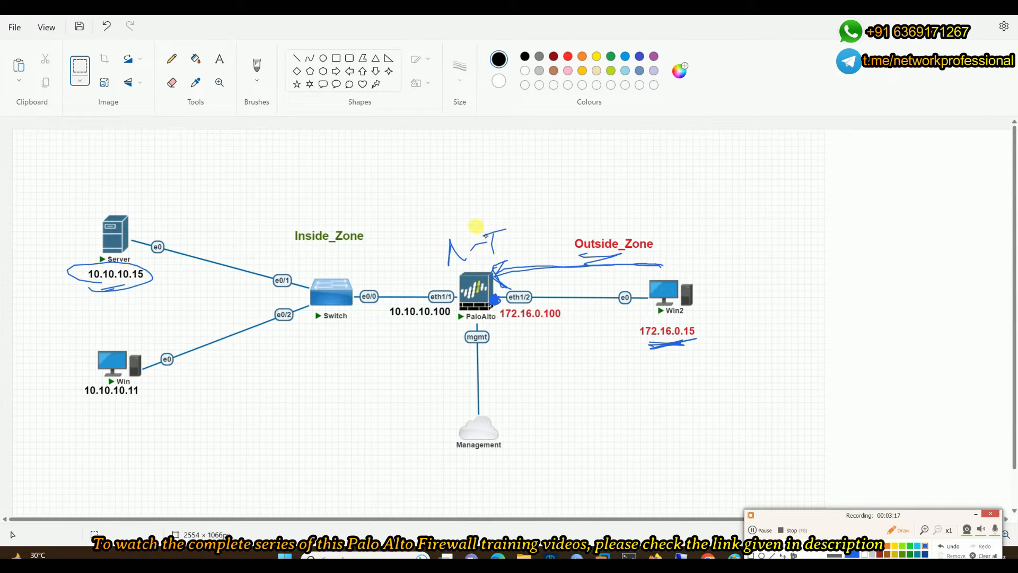
left_click_drag(467, 261, 487, 254)
mouse_move(505, 325)
left_mouse_down()
mouse_move(552, 322)
mouse_move(508, 326)
left_mouse_up()
mouse_move(453, 277)
left_mouse_down()
mouse_move(318, 222)
mouse_move(175, 217)
mouse_move(132, 242)
mouse_move(169, 257)
left_mouse_up()
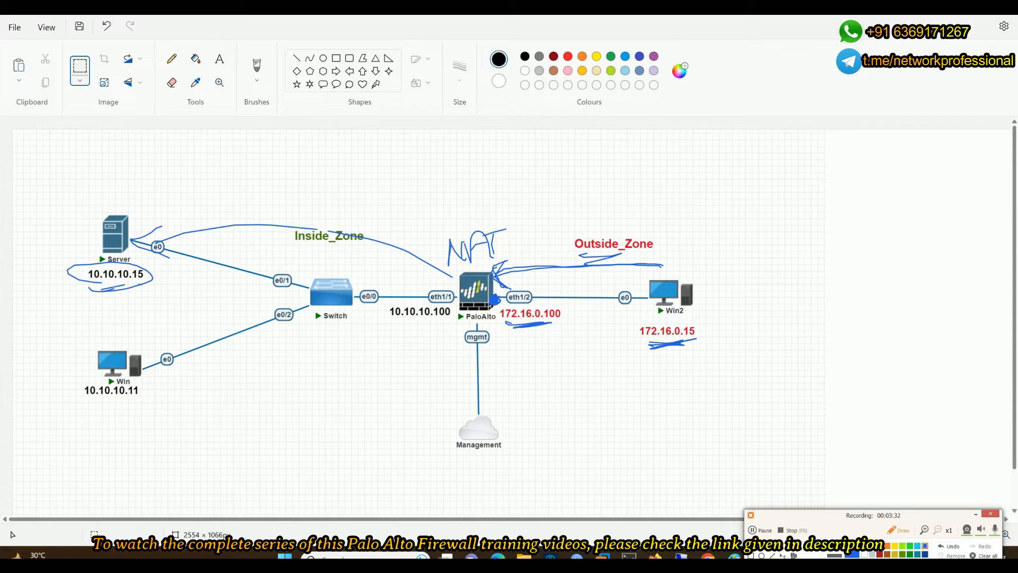
Draw the path between the server and Win2, underline the server's address again and circle the NAT label
mouse_move(133, 239)
left_mouse_down()
mouse_move(159, 201)
mouse_move(344, 206)
mouse_move(445, 268)
mouse_move(614, 273)
mouse_move(646, 288)
left_mouse_up()
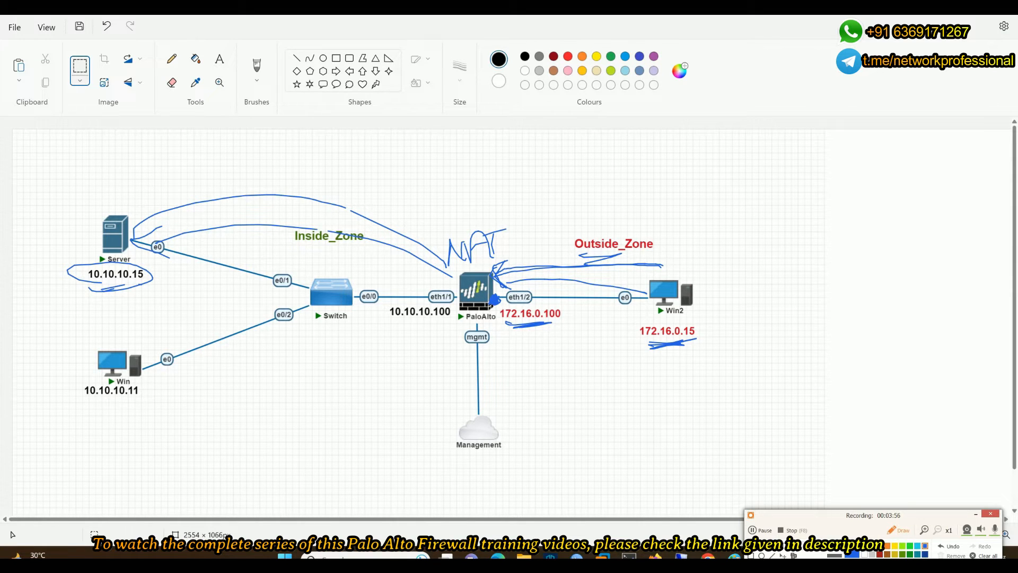
left_click_drag(96, 296, 124, 296)
left_click_drag(88, 301, 107, 304)
left_click_drag(437, 221, 440, 265)
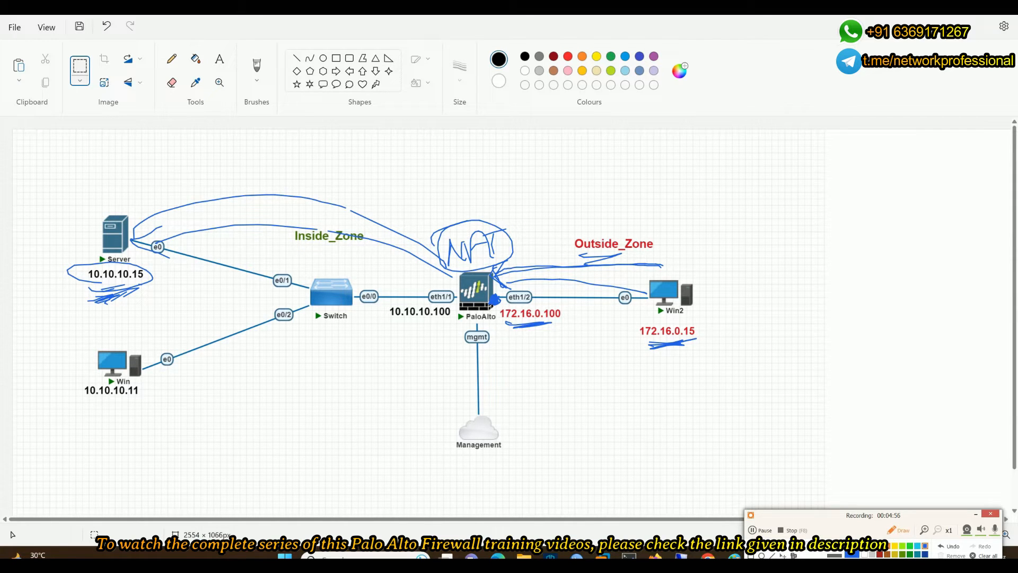
Sketch a small mark beside the topology, clear all annotations and leave drawing mode
left_click_drag(780, 219, 790, 235)
mouse_move(772, 218)
left_mouse_down()
mouse_move(774, 241)
mouse_move(808, 227)
left_mouse_up()
left_click_drag(777, 213, 796, 221)
left_click(982, 555)
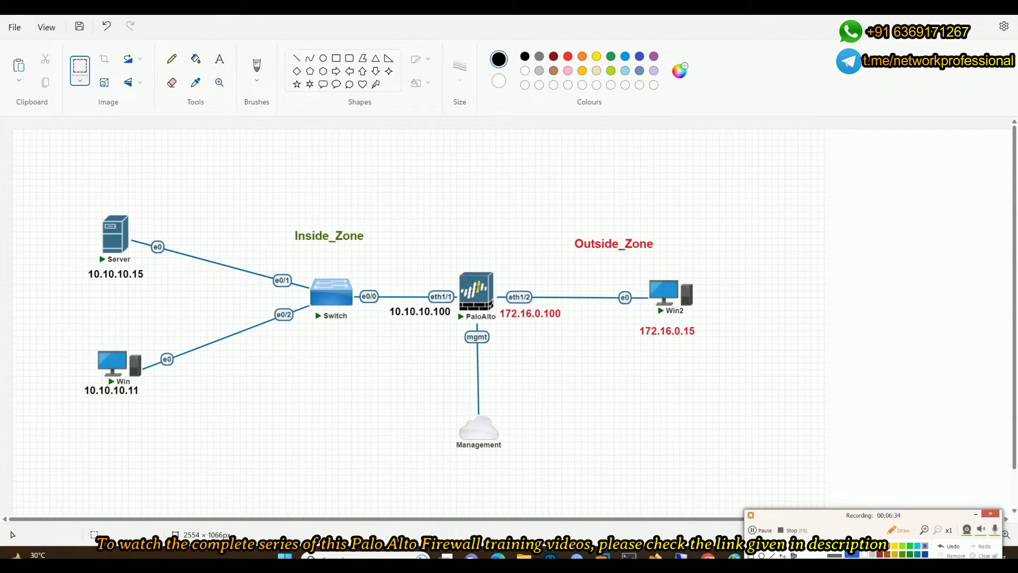
key("Escape")
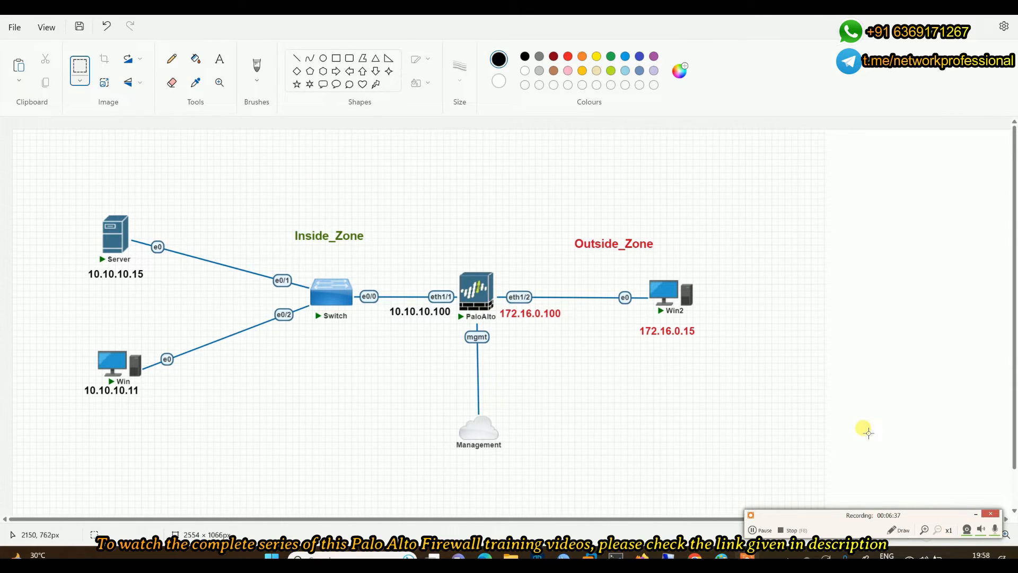
Switch to the browser showing the lab topology and open the NAT policy rulebase in the PA-VM firewall console
mouse_move(668, 557)
left_click(668, 498)
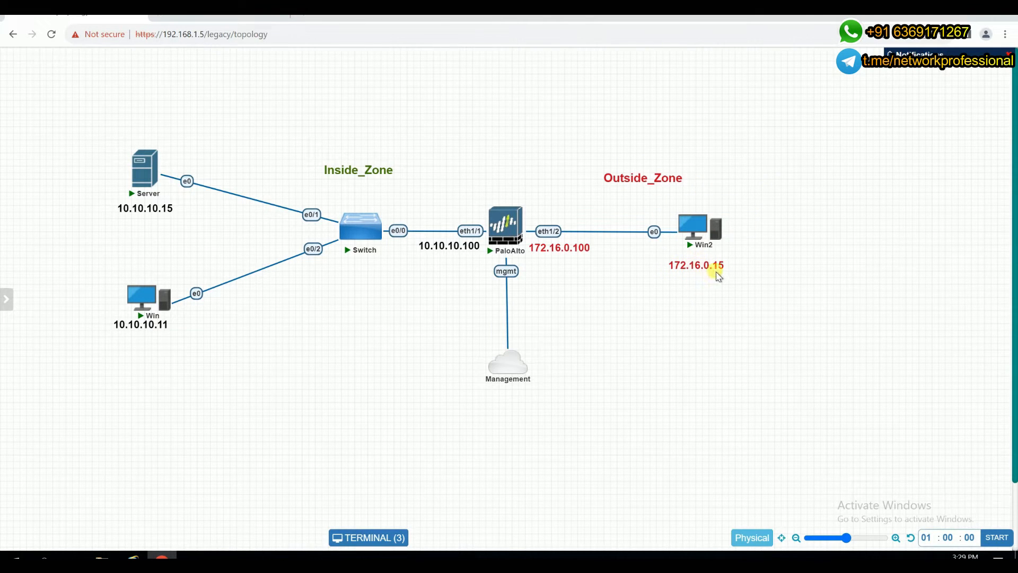
mouse_move(521, 230)
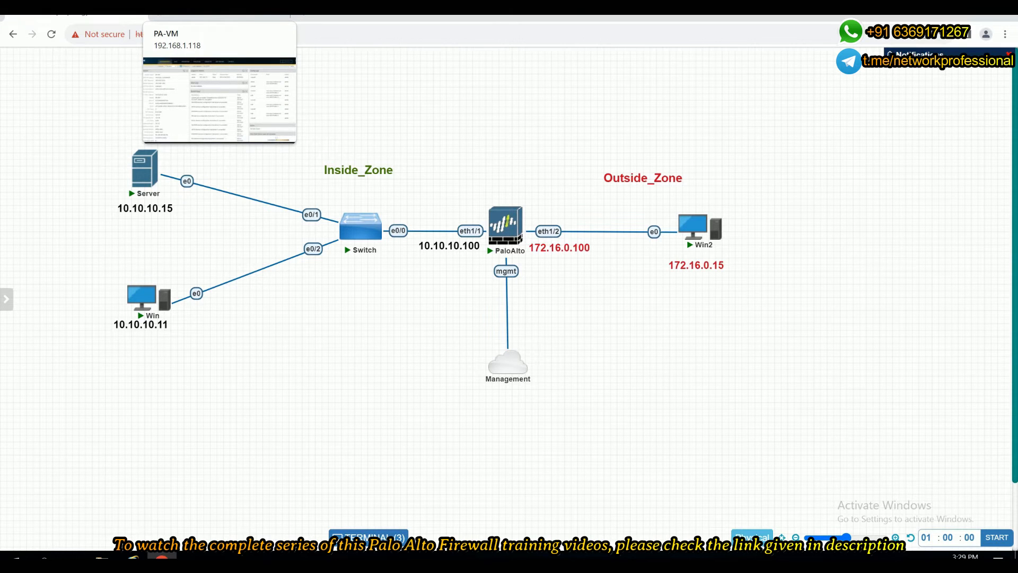
left_click(218, 13)
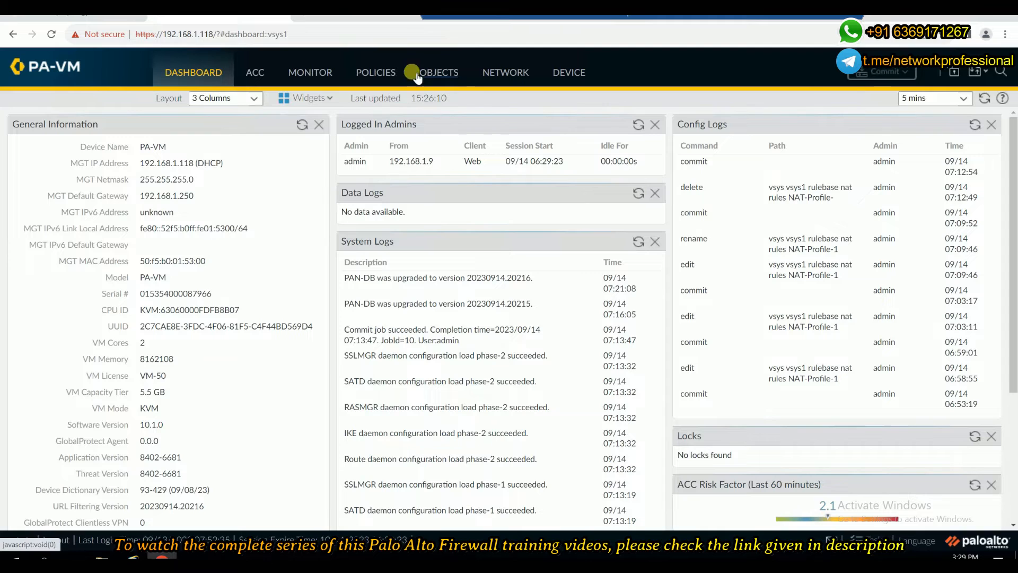
left_click(385, 76)
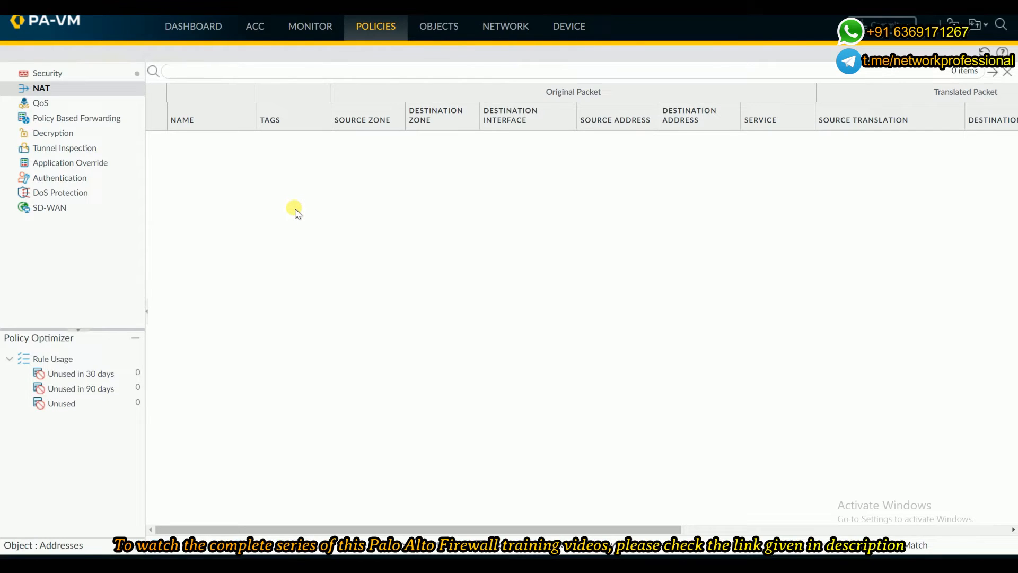
key("F11")
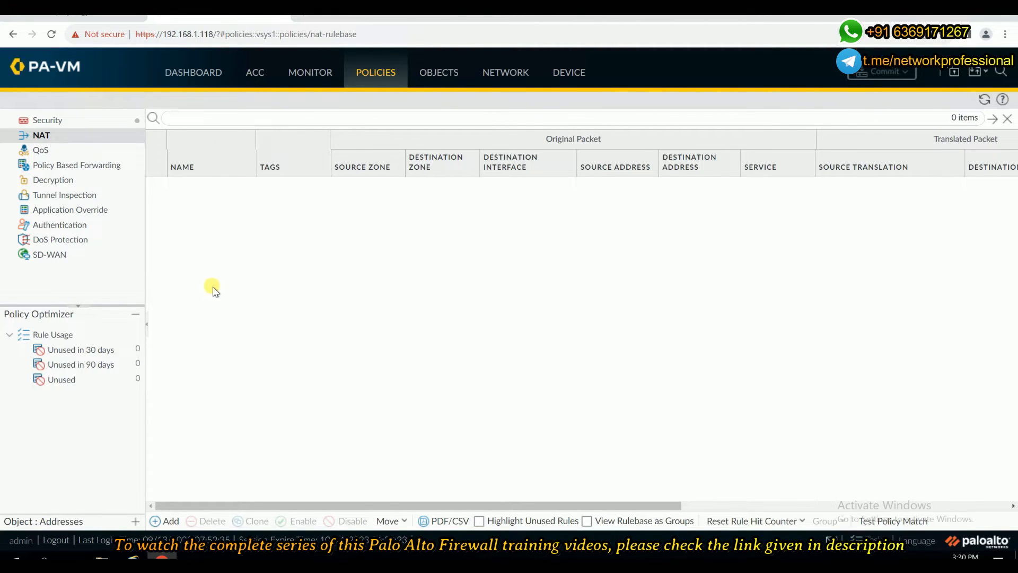
Add a NAT policy rule named Destination-NAT-Profile with NAT type ipv4
left_click(170, 522)
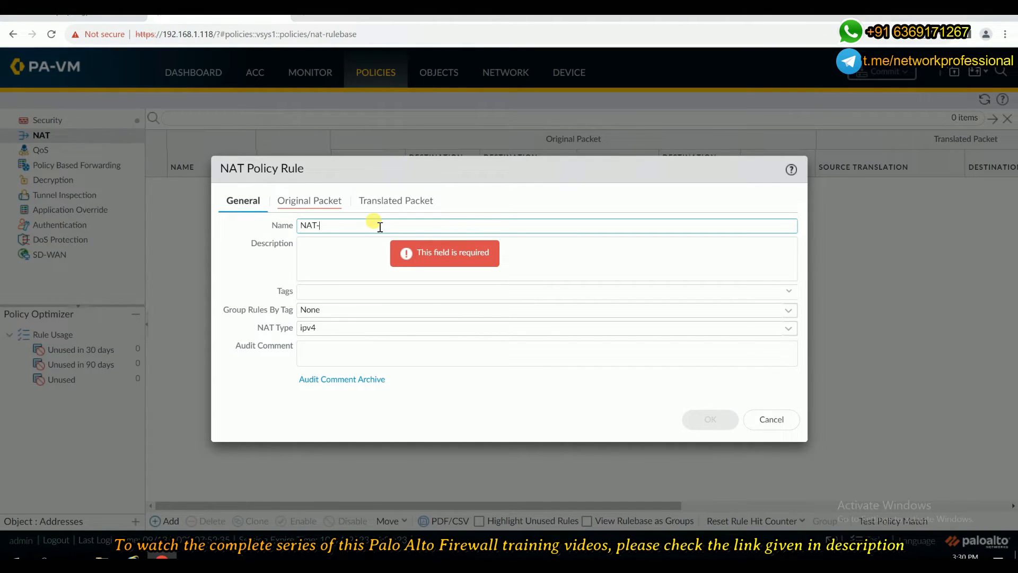
type("DE")
type("Destination-")
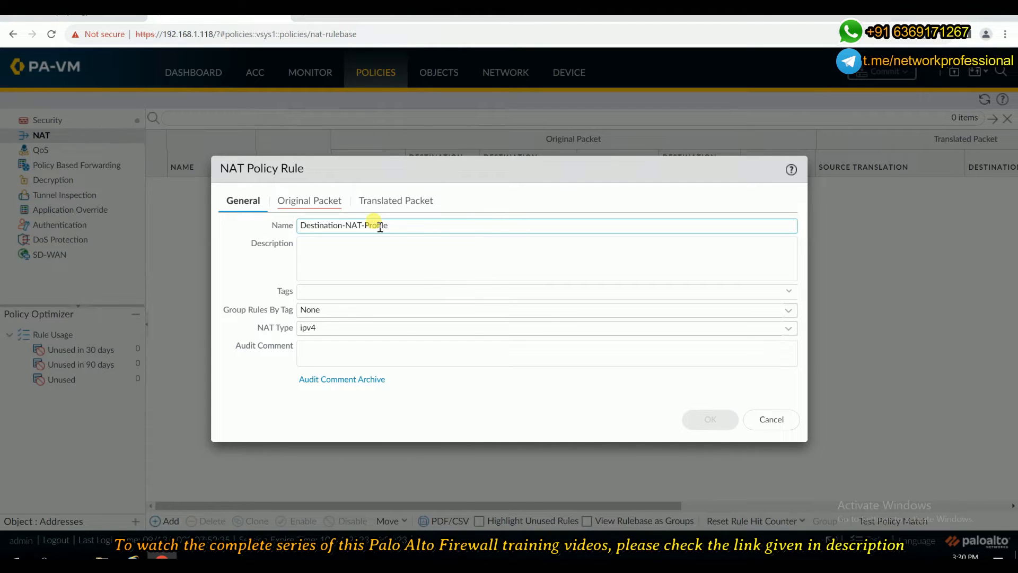
left_click(327, 332)
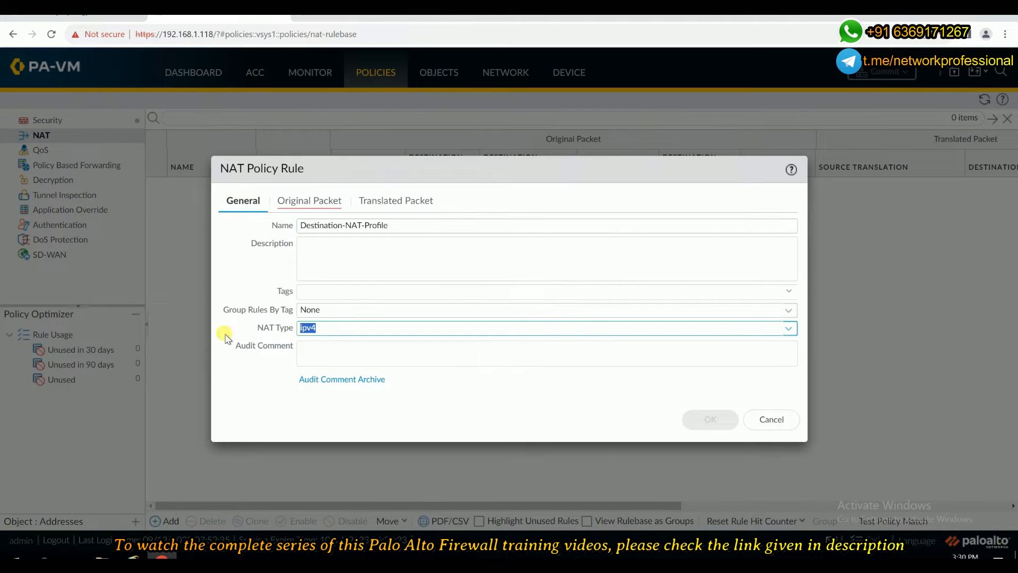
Check the topology and set both the source zone and the destination zone of the rule's original packet to Outside_Zone
left_click(297, 208)
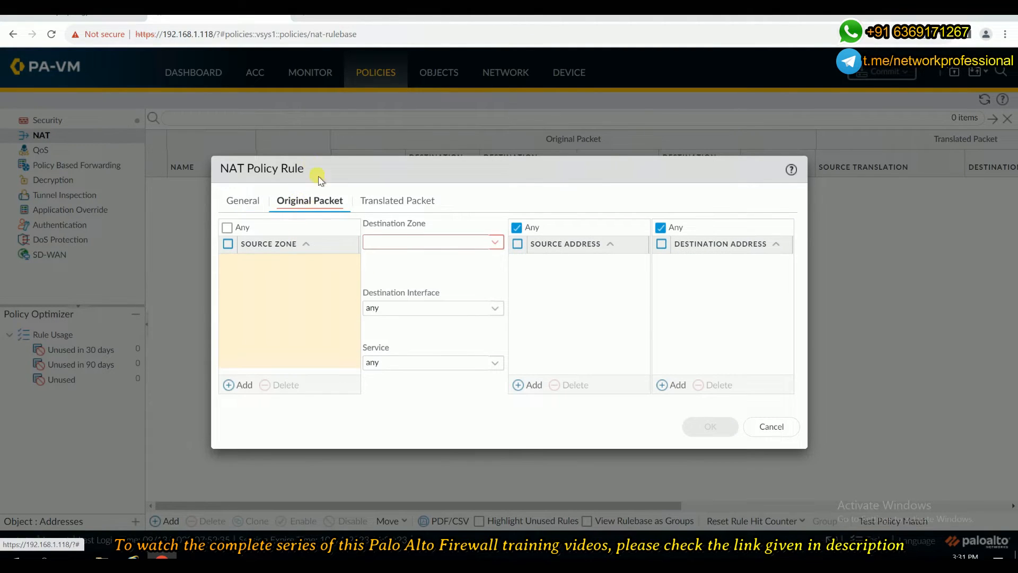
left_click(97, 18)
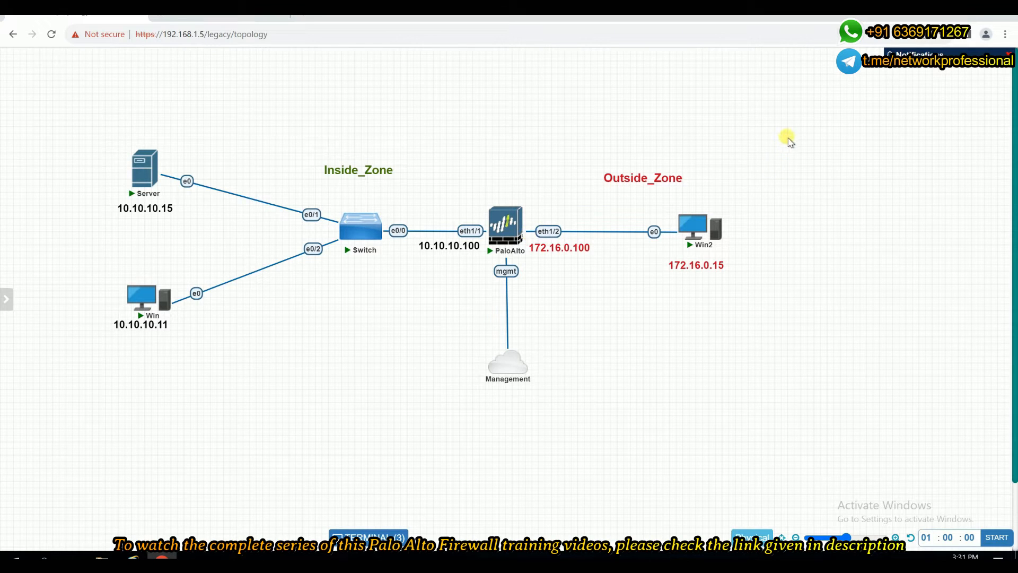
mouse_move(671, 209)
left_click(256, 19)
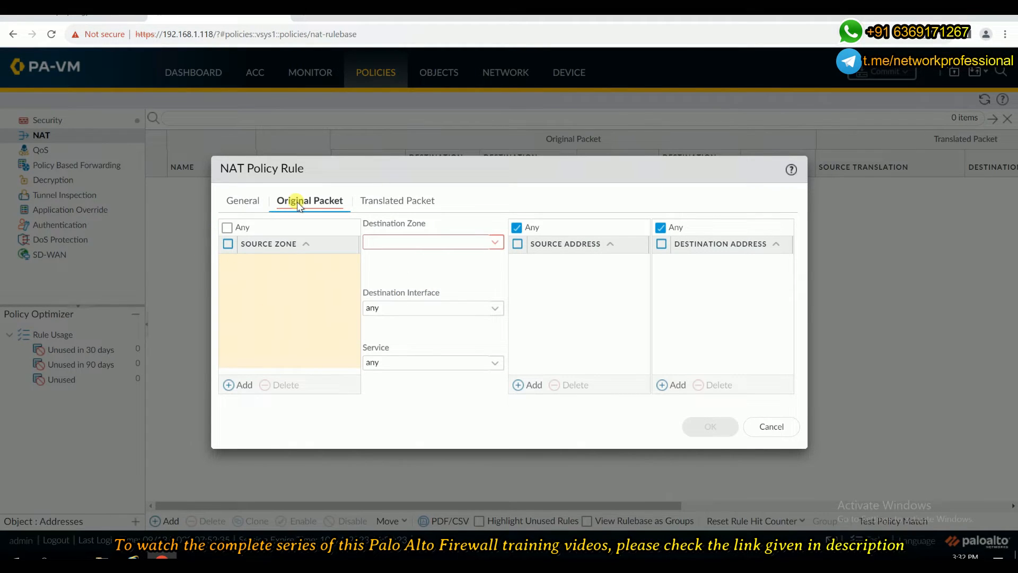
left_click(243, 385)
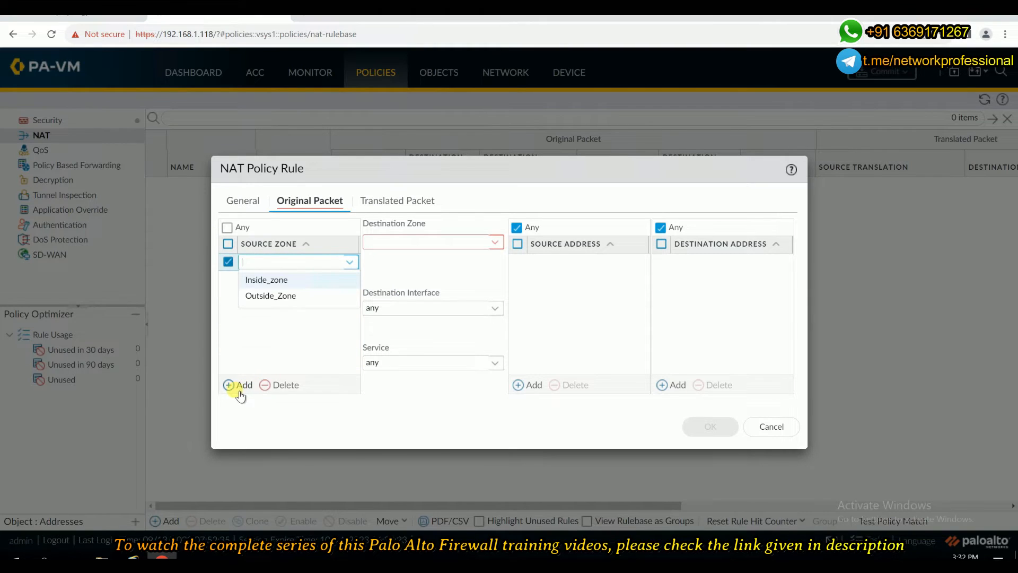
left_click(262, 299)
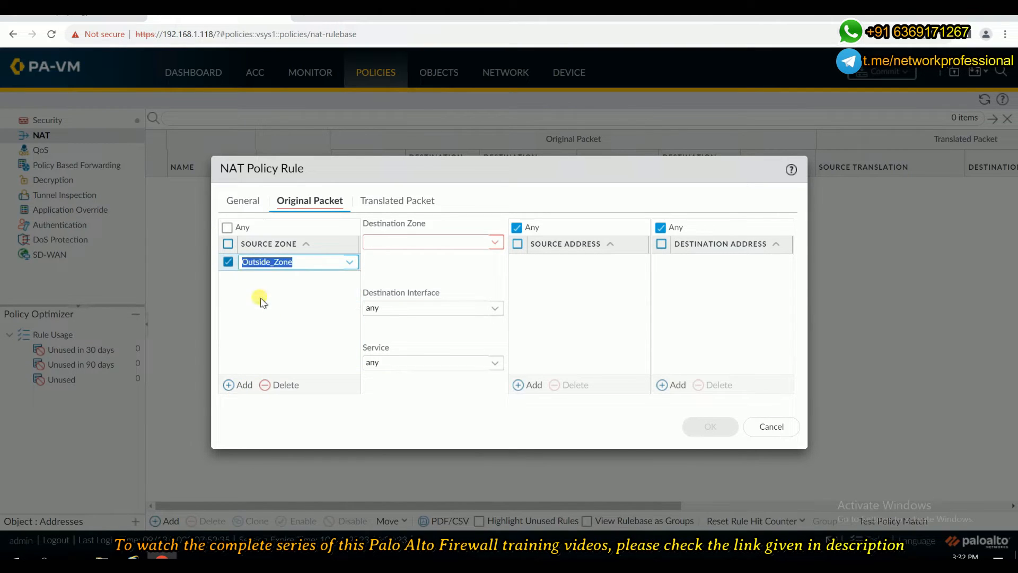
left_click(503, 243)
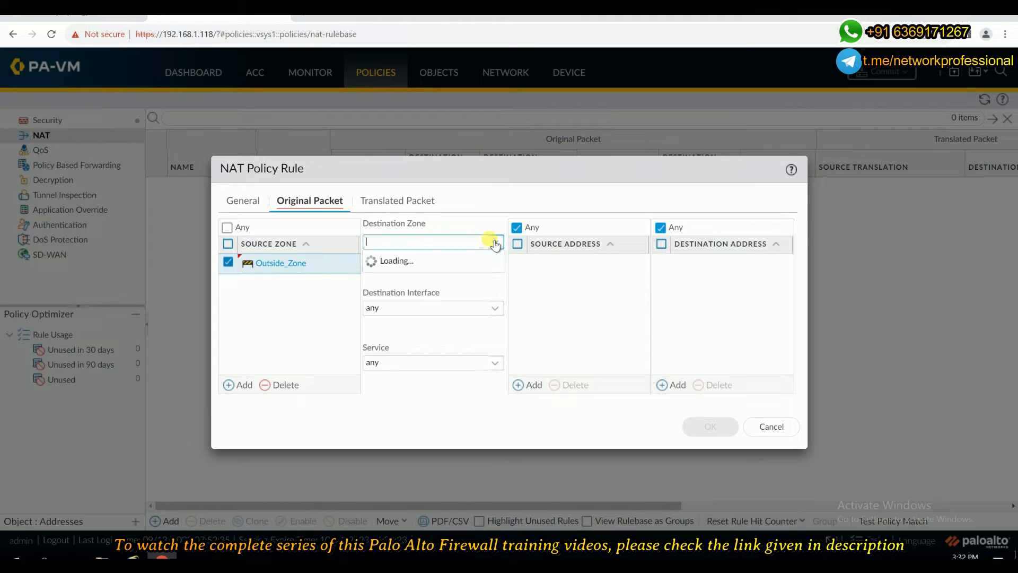
left_click(380, 277)
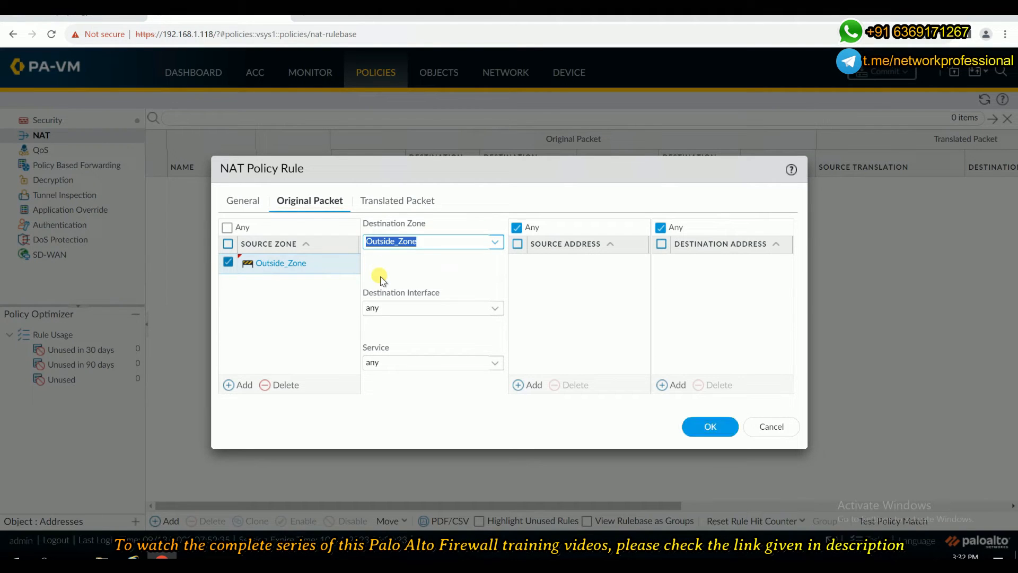
Set the original packet's destination interface to ethernet1/2 and service to any, consulting the topology
left_click(493, 310)
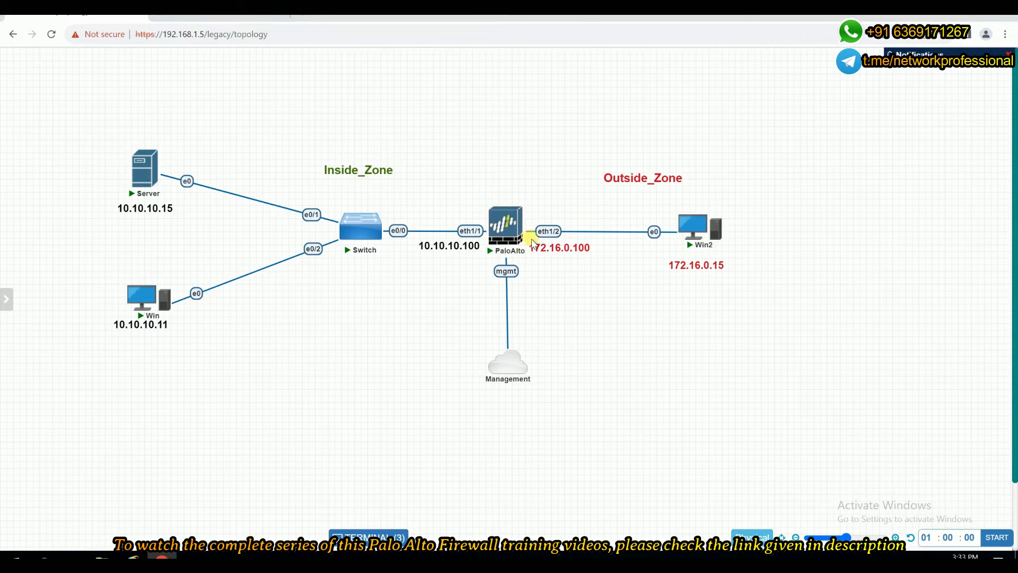
mouse_move(504, 245)
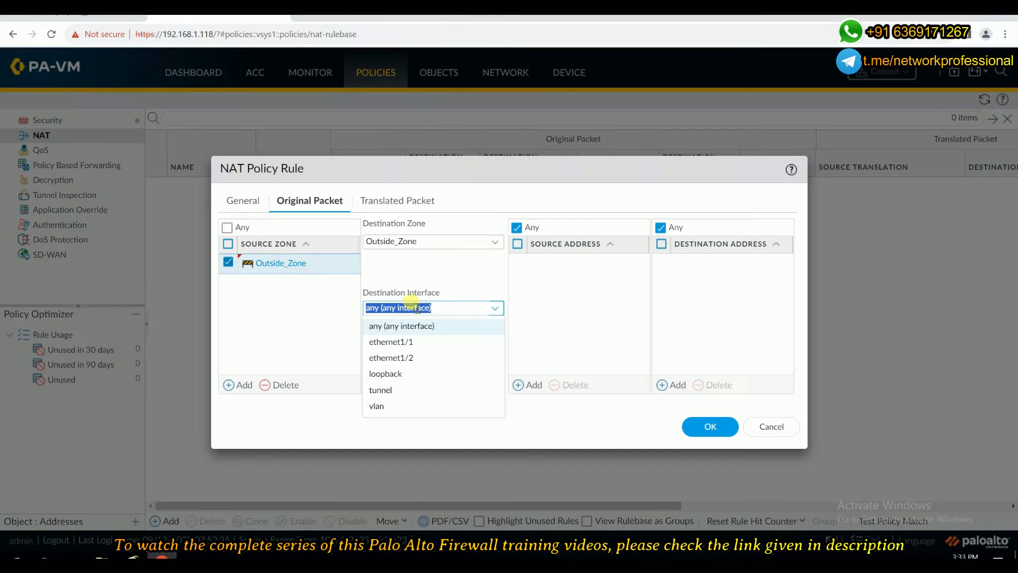
left_click(411, 361)
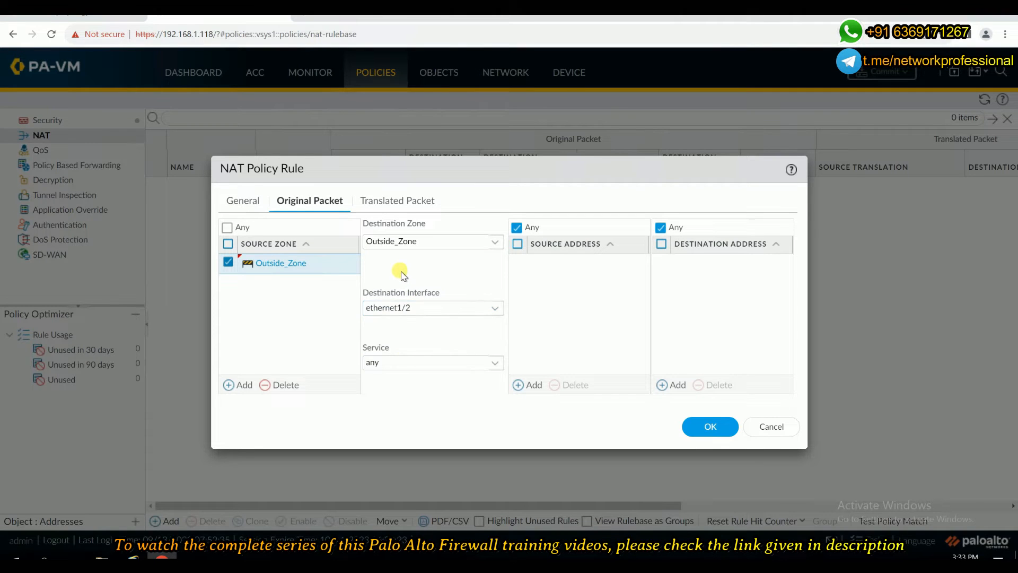
left_click(493, 364)
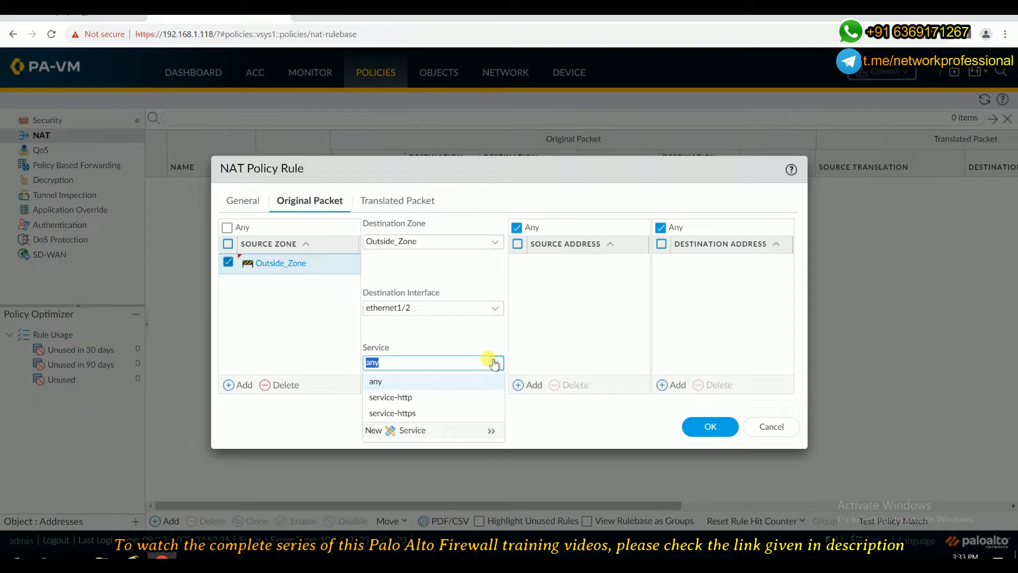
left_click(377, 383)
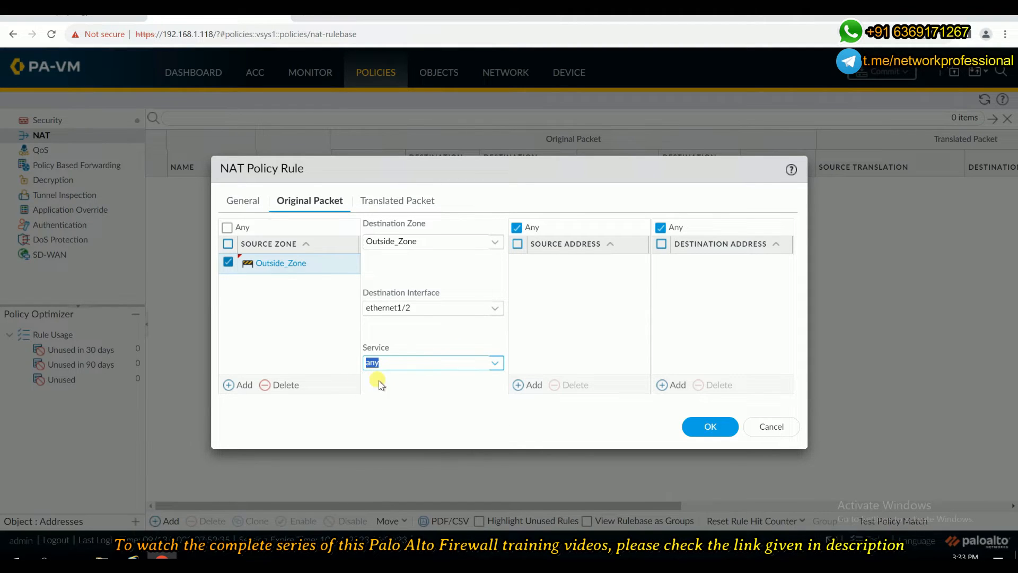
left_click(419, 326)
left_click(74, 11)
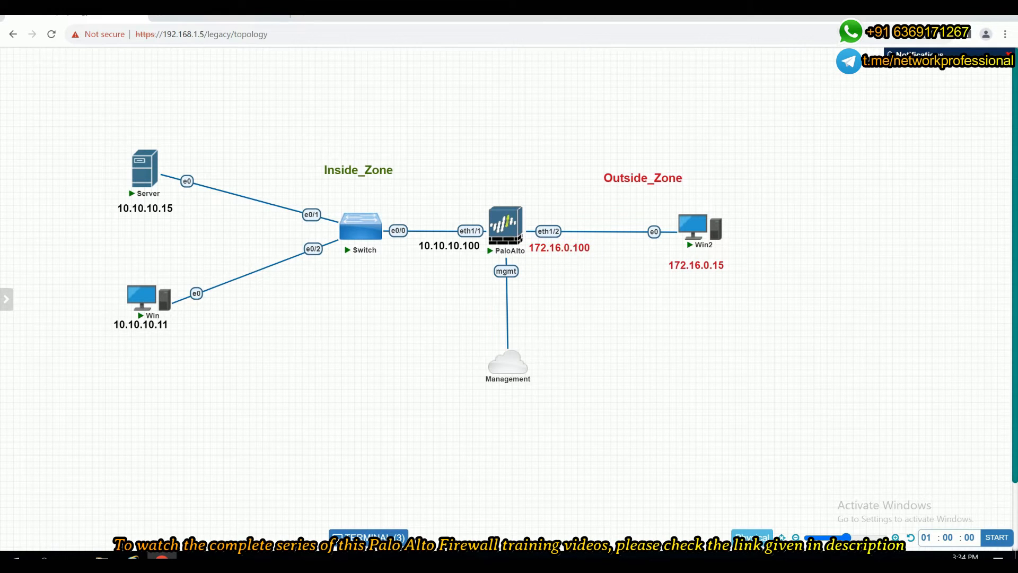
left_click(219, 11)
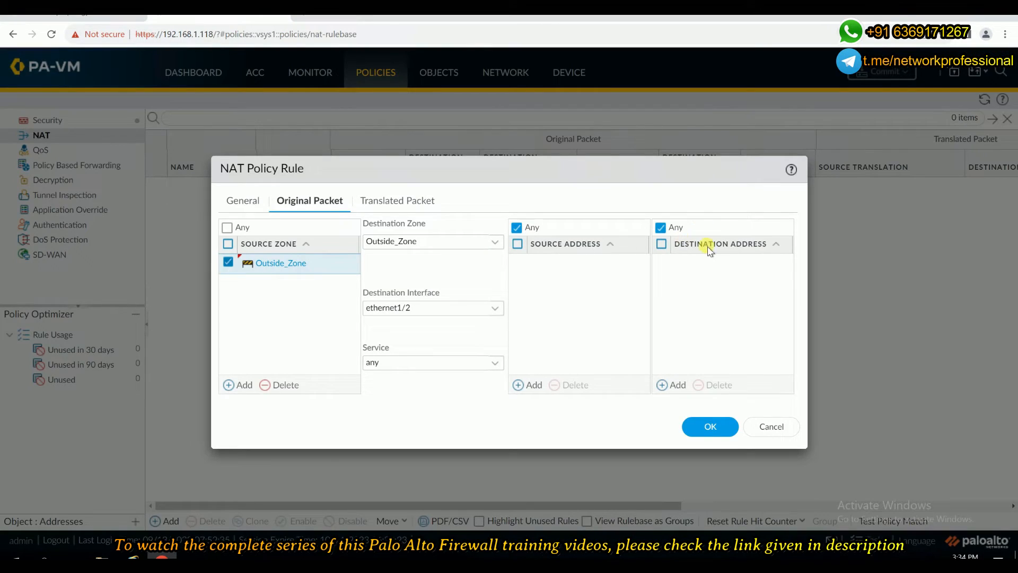
Add 172.16.0.100 as the destination address of the NAT rule's original packet
left_click(677, 386)
type("172.16.0.100")
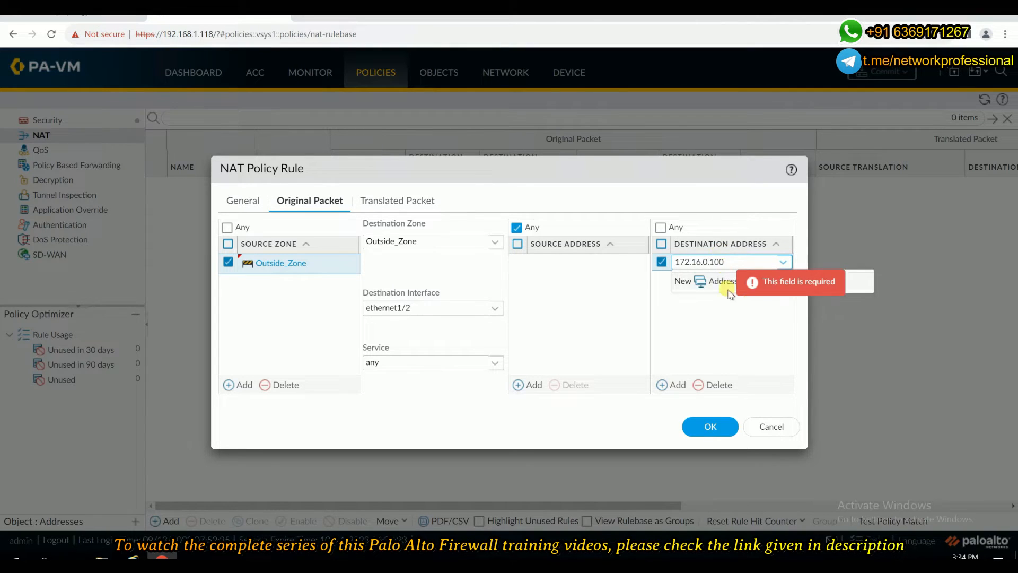
left_click(732, 320)
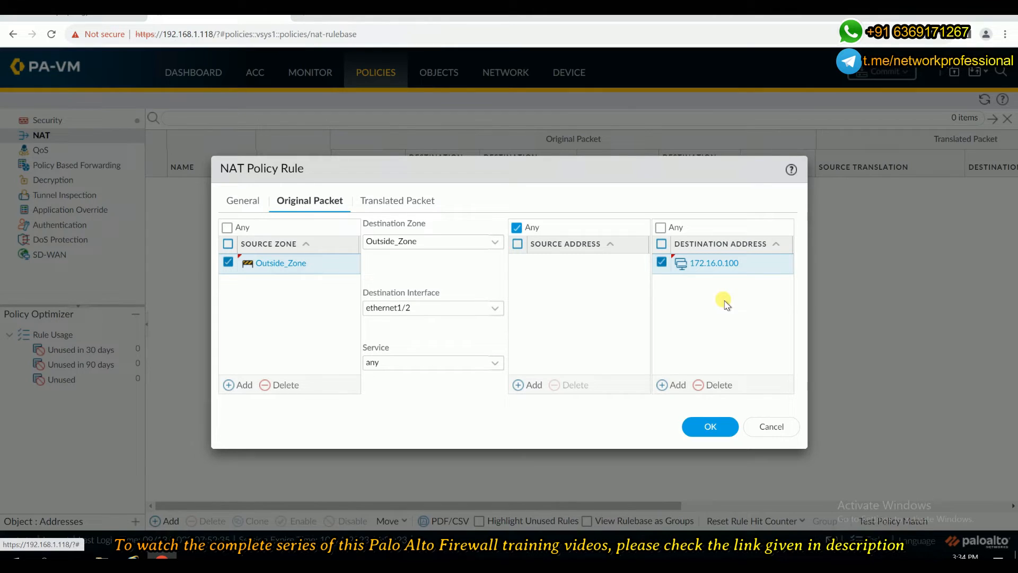
Set the destination address translation type of the rule's translated packet to Static IP
left_click(398, 204)
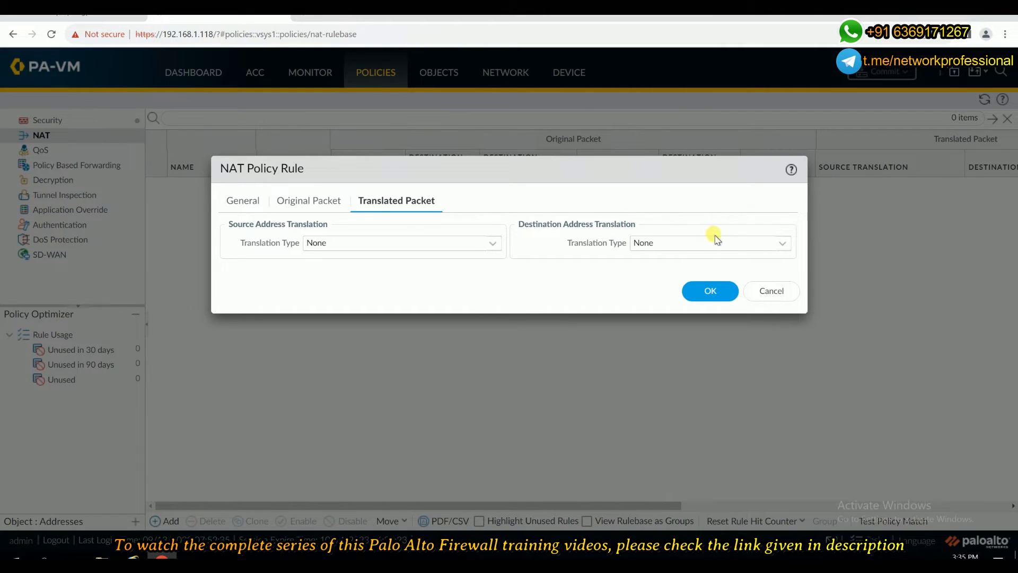
left_click(782, 244)
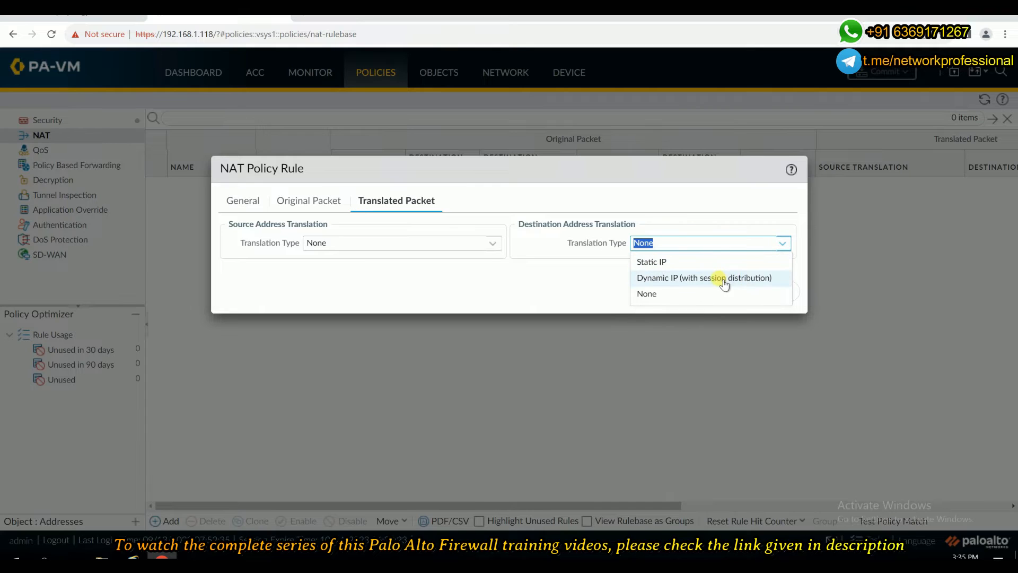
left_click(641, 263)
left_click(640, 262)
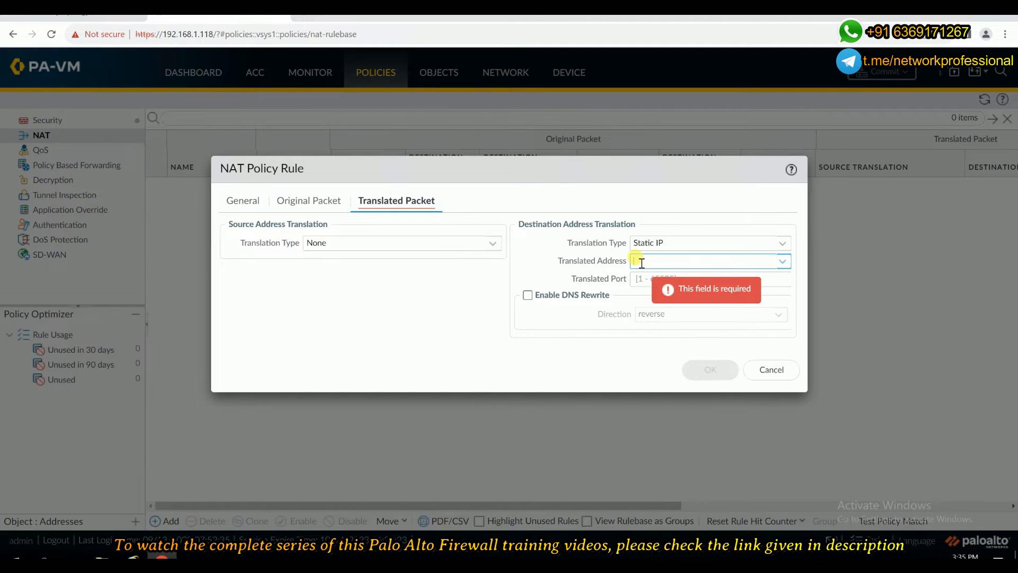
Set the translated destination address to 10.10.10.15, consulting the original packet settings and the lab topology
left_click(313, 200)
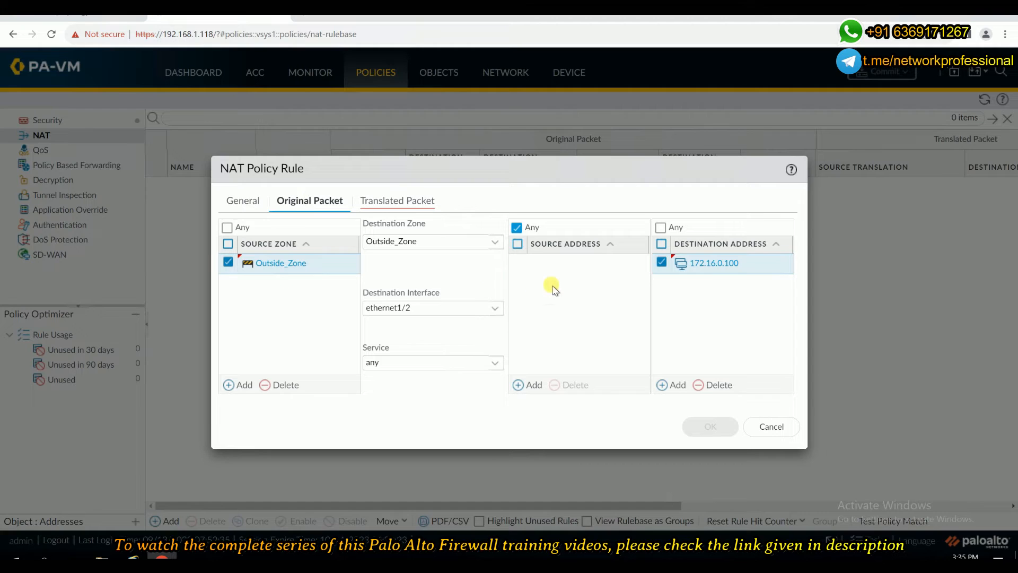
left_click(120, 17)
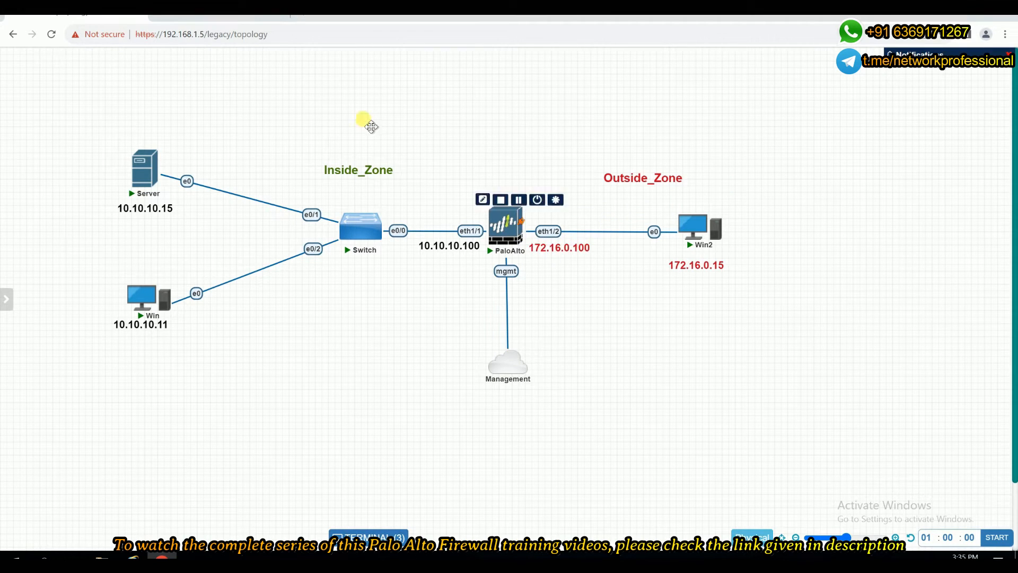
left_click(251, 21)
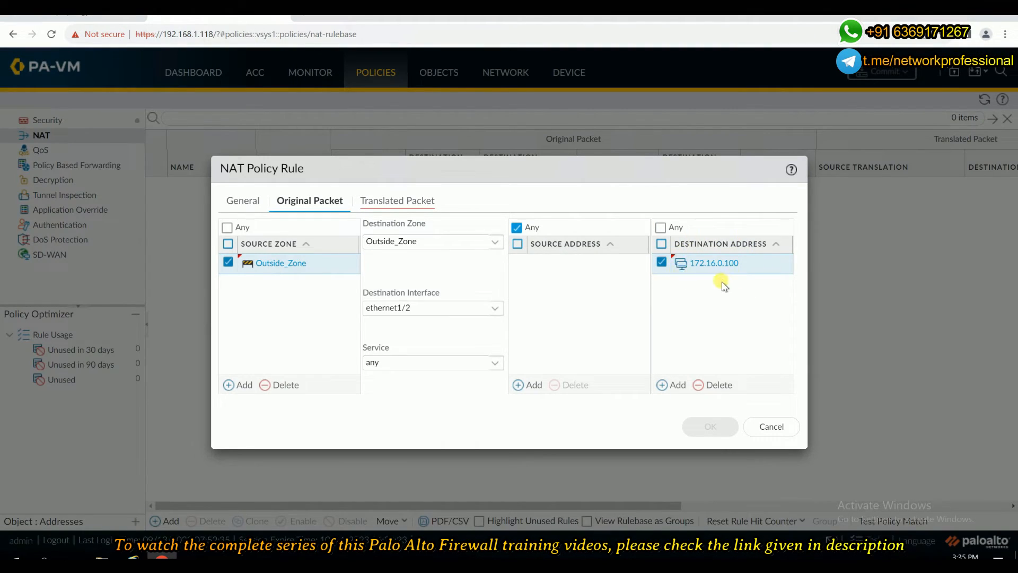
left_click(413, 201)
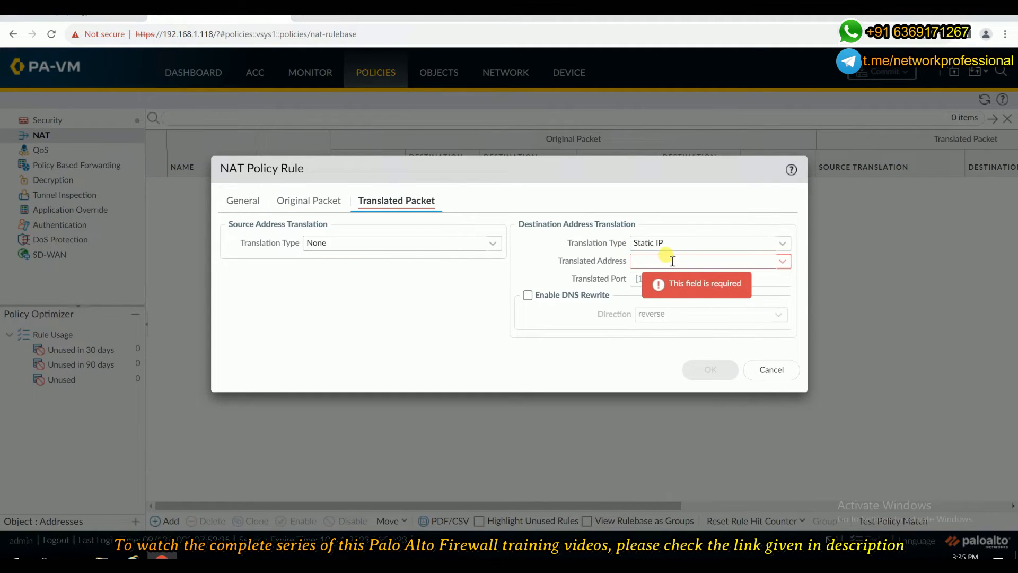
left_click(79, 19)
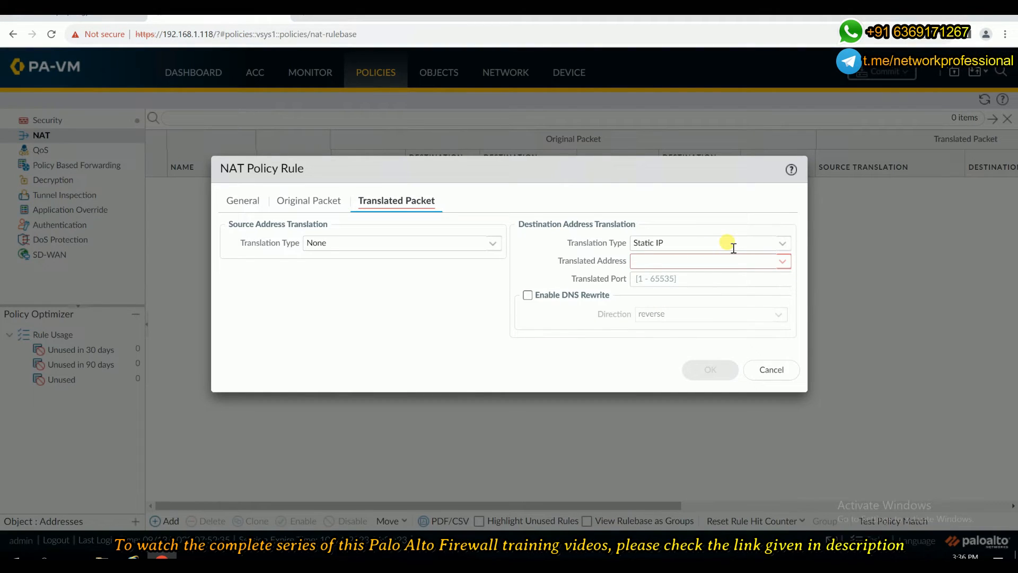
mouse_move(734, 261)
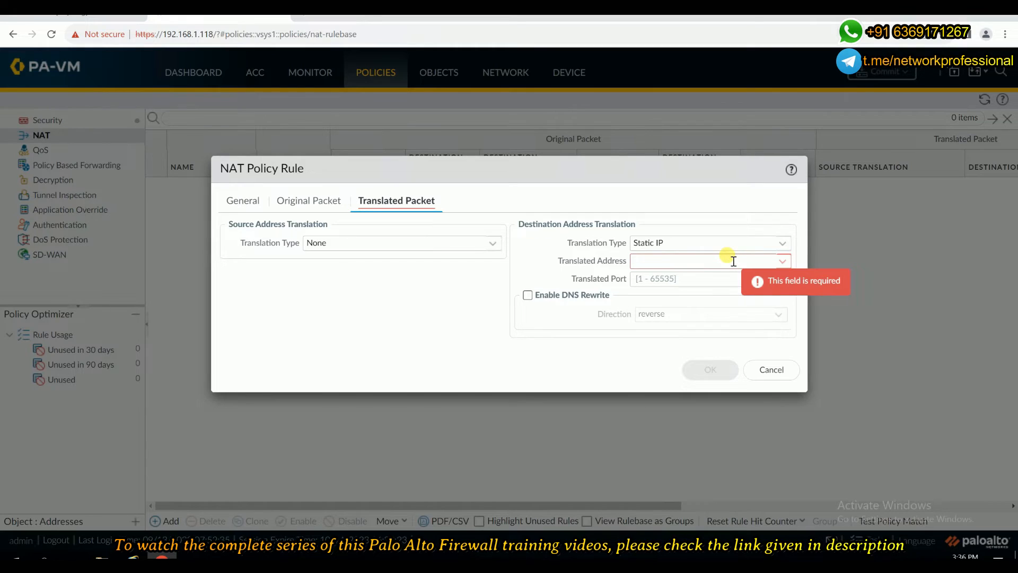
left_click(781, 262)
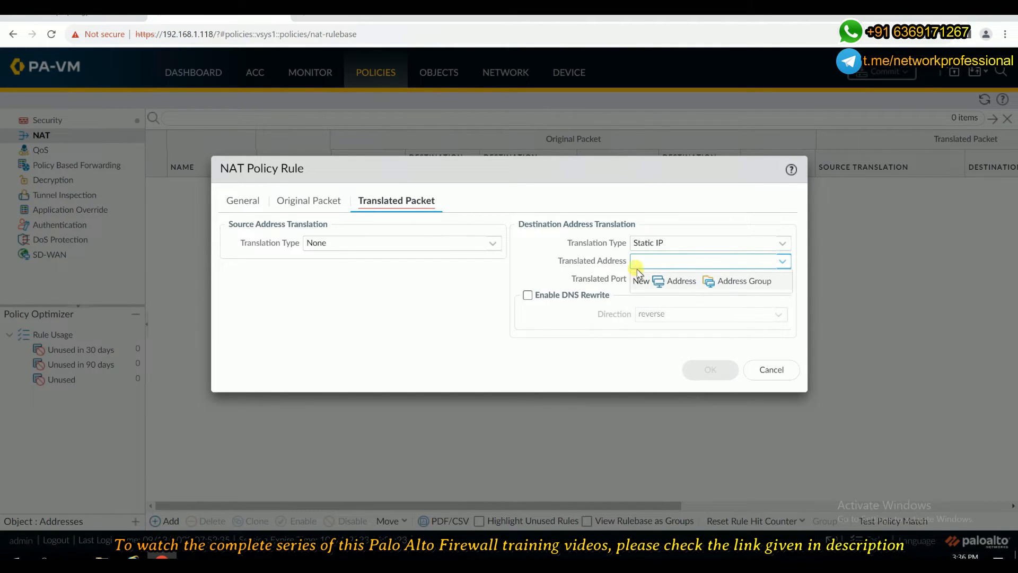
type("10")
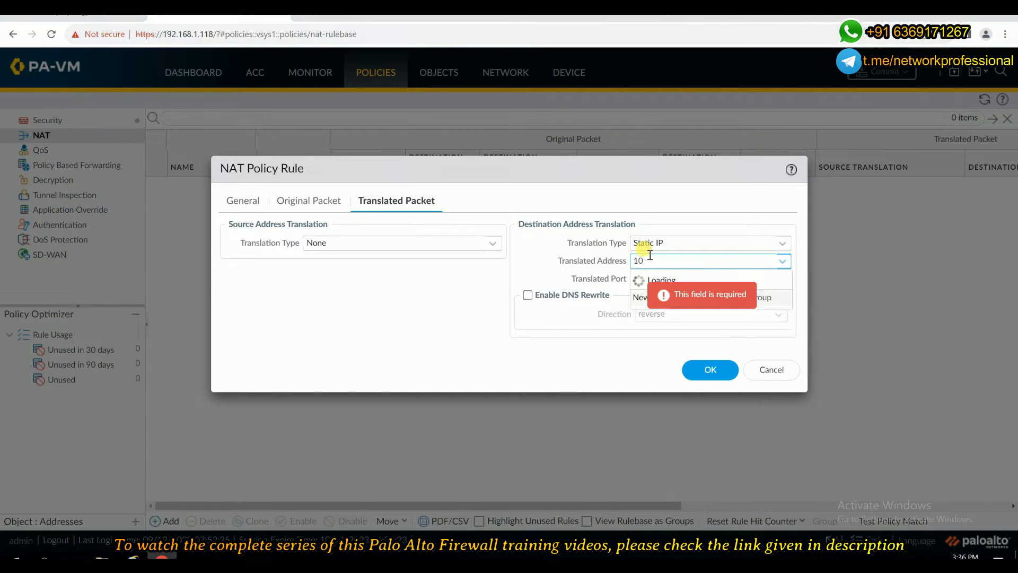
type(".10.10.15")
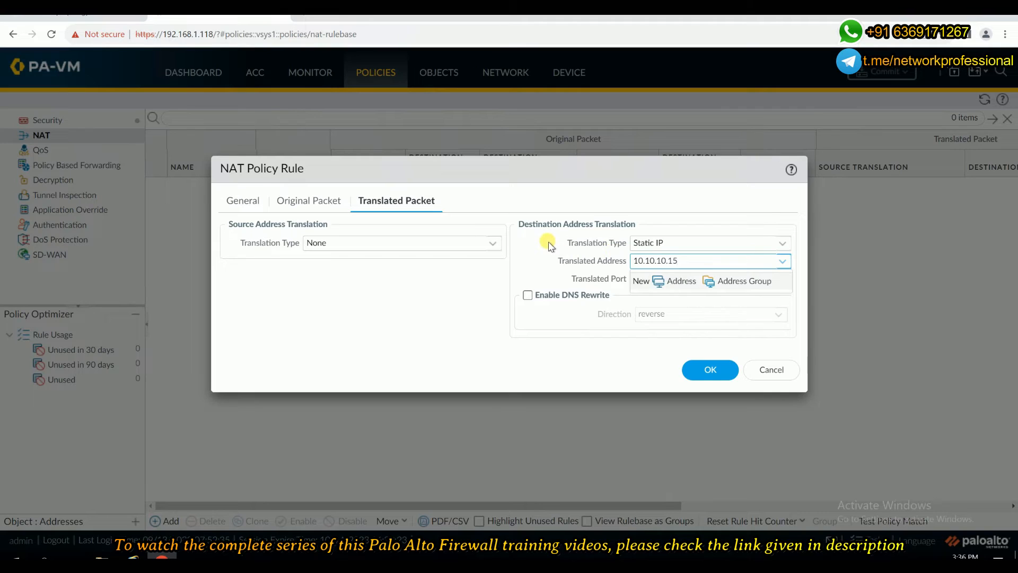
key("shift+Tab")
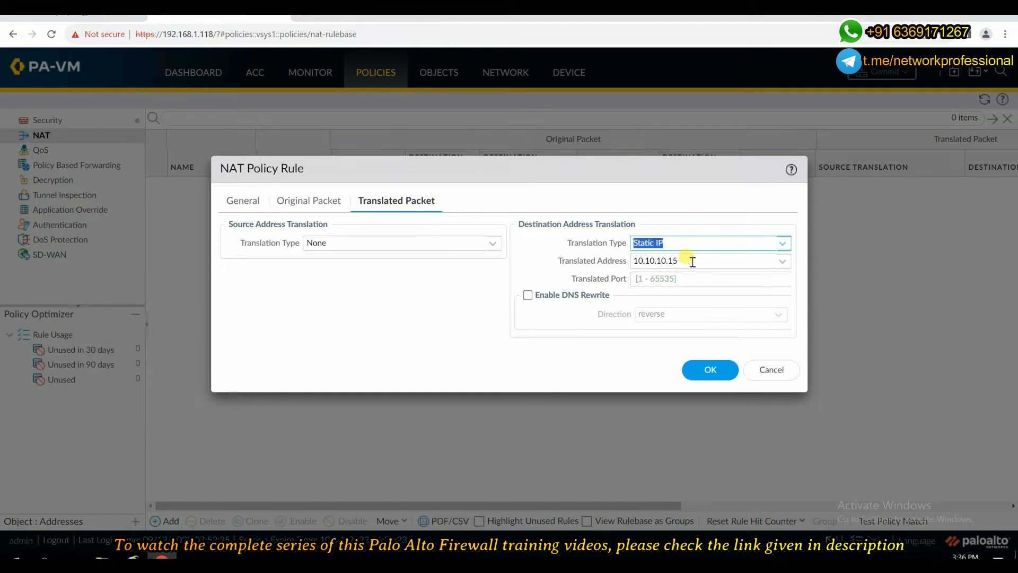
Save the NAT policy rule and commit all changes to the firewall
left_click(717, 370)
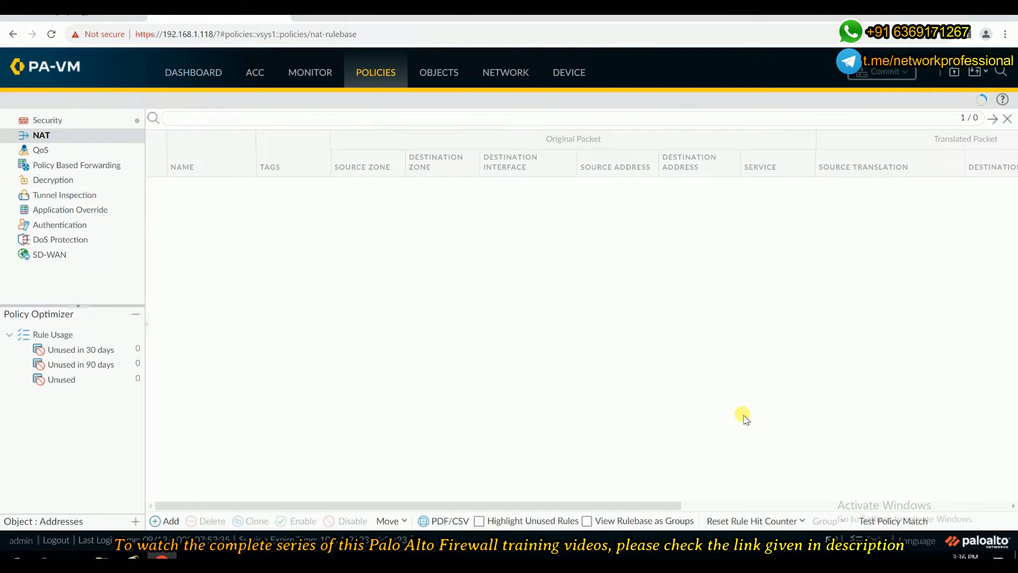
left_click(905, 66)
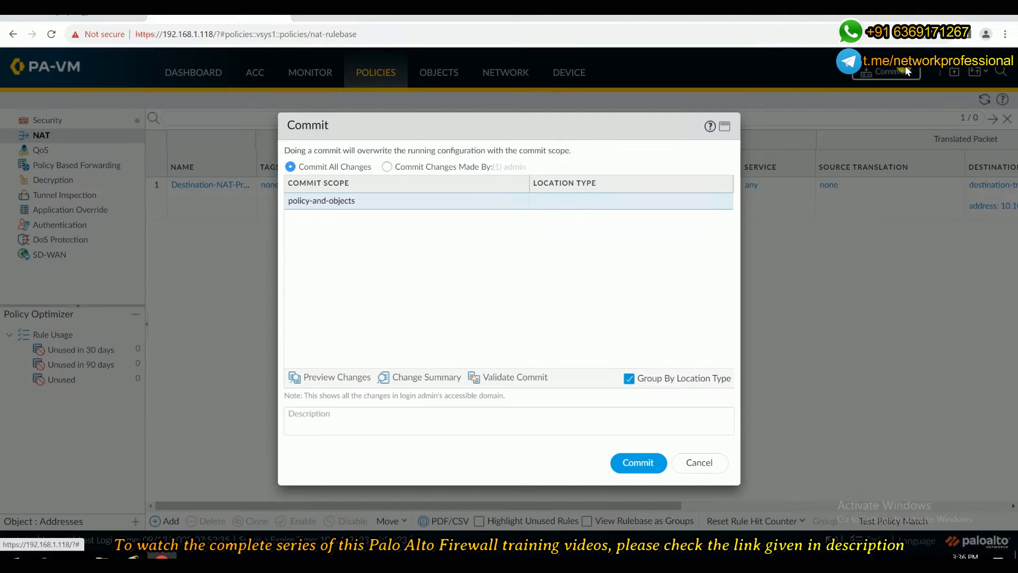
left_click(653, 463)
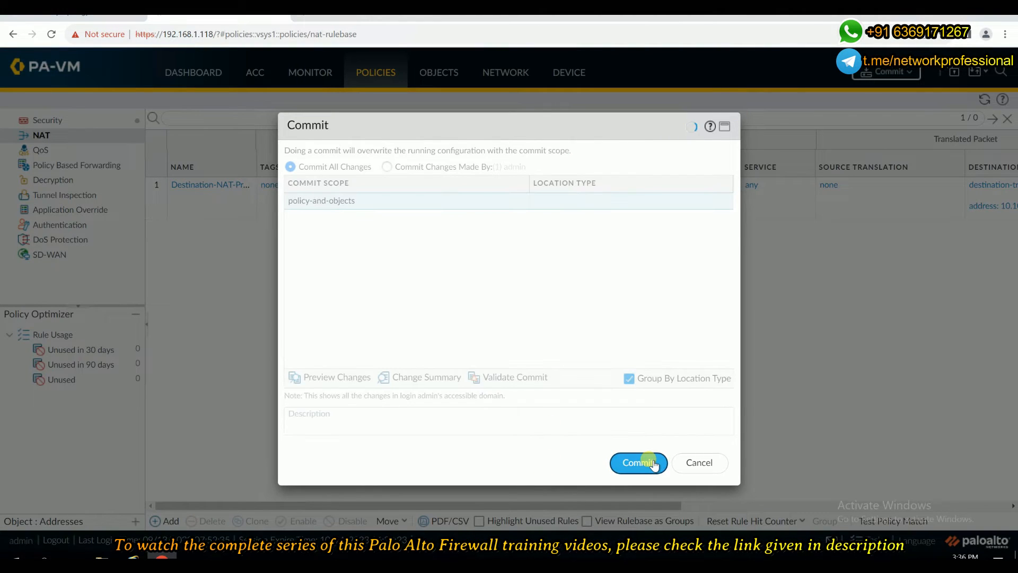
Switch to the lab topology and open the Server's terminal session in its own browser page
left_click(82, 15)
left_click(368, 536)
left_click_drag(488, 223, 474, 123)
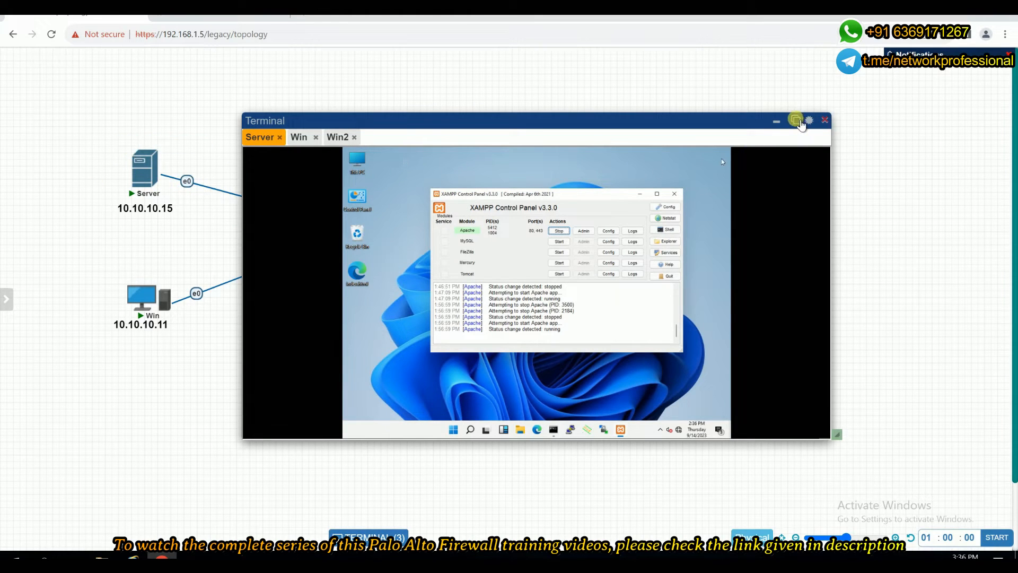
left_click(802, 123)
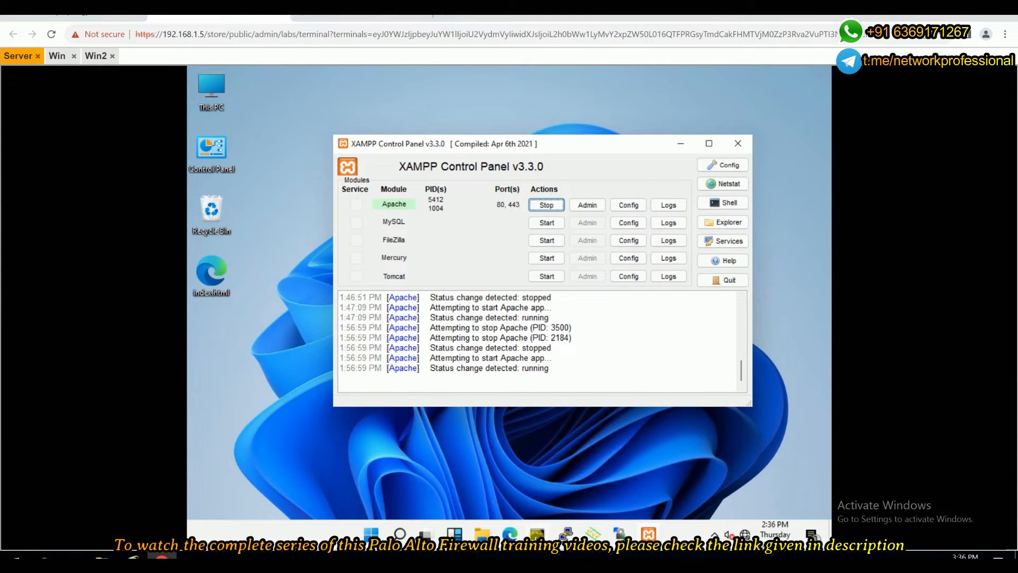
Bring up the Command Prompt on the Server with the earlier ping session and close it
left_click(537, 534)
left_click(519, 339)
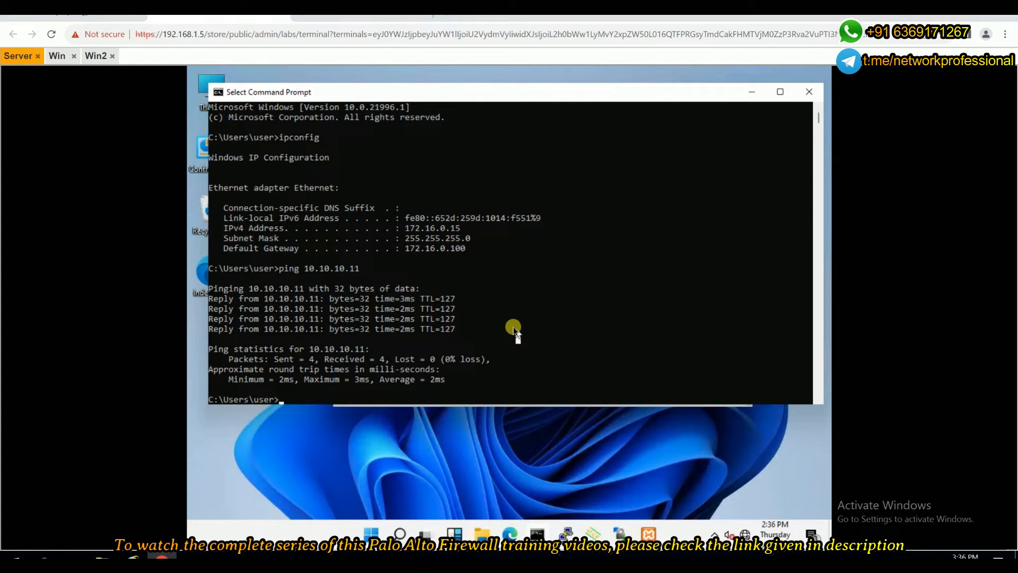
left_click(451, 299)
left_click(808, 92)
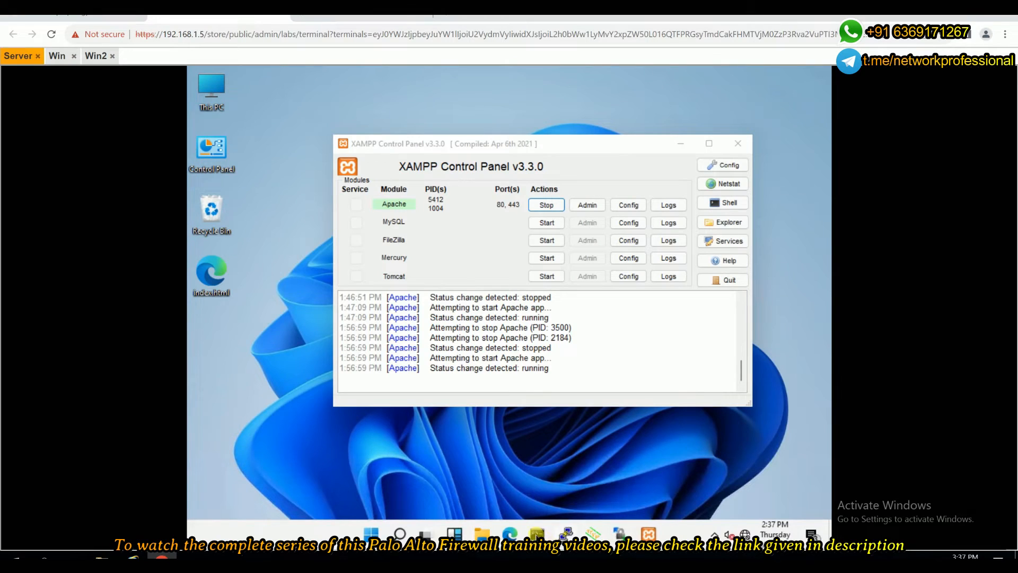
Run ipconfig in a new Command Prompt on the Server to check its IPv4 address, and minimize the window
left_click(537, 533)
left_click(476, 300)
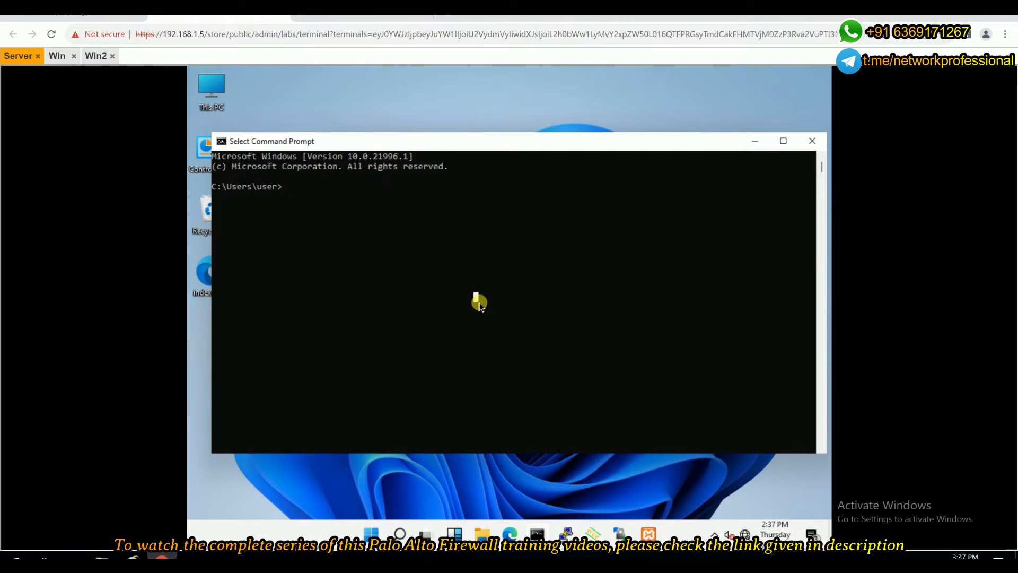
type("ipconfig")
key("Return")
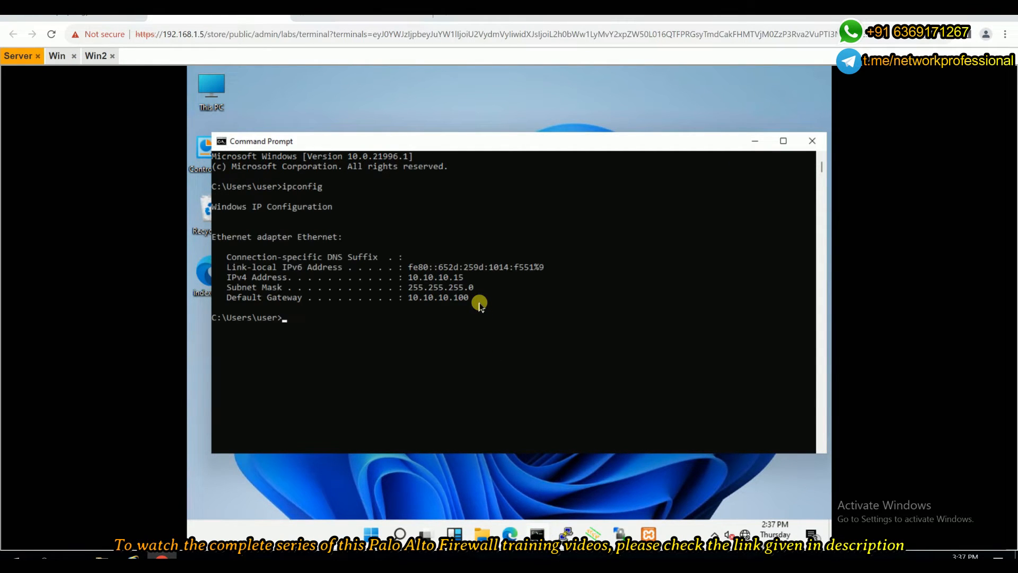
left_click_drag(409, 276, 472, 279)
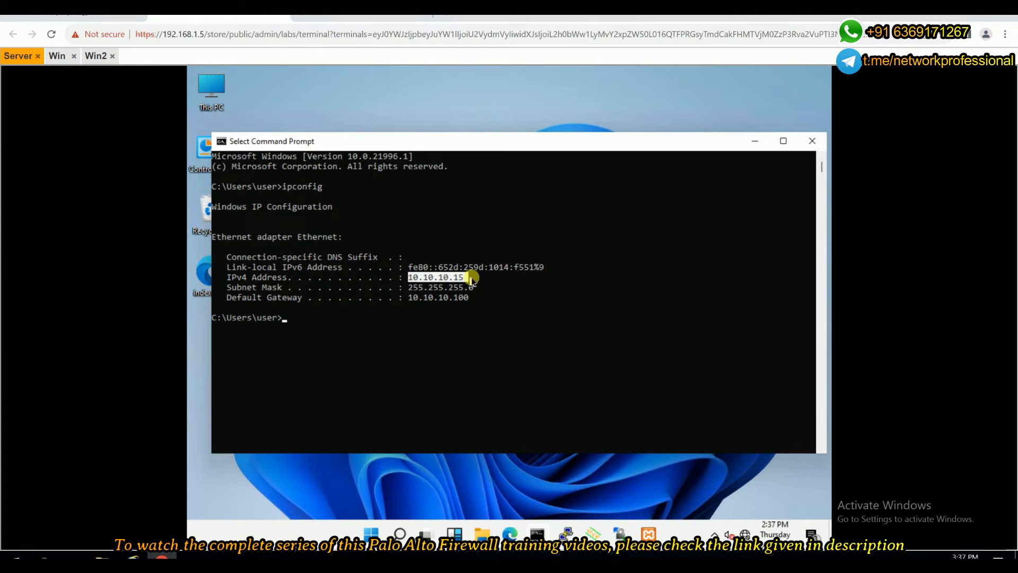
left_click(758, 142)
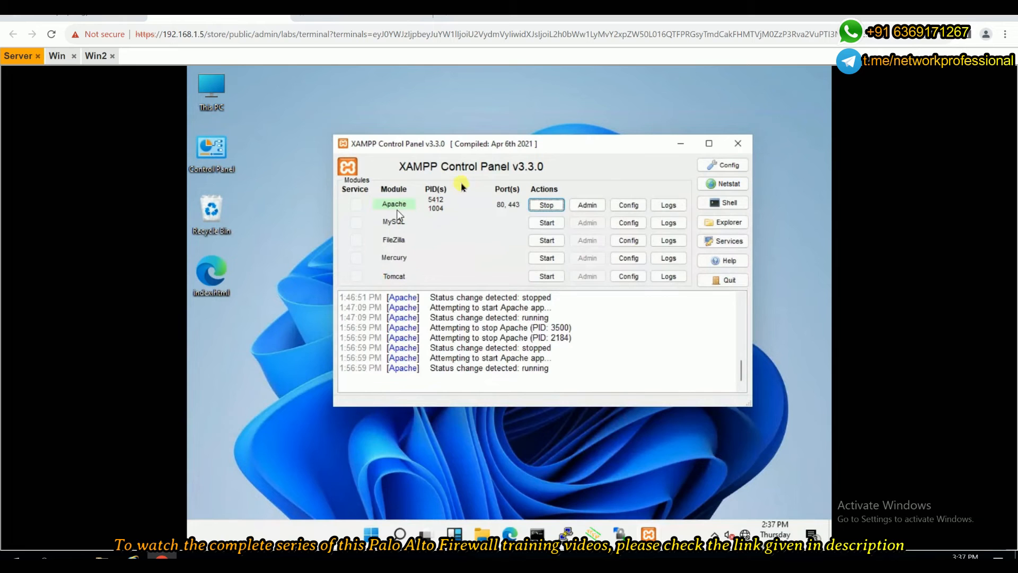
Open Apache's httpd.conf from the XAMPP Control Panel, examine its Listen directives, and close the file
left_click(629, 205)
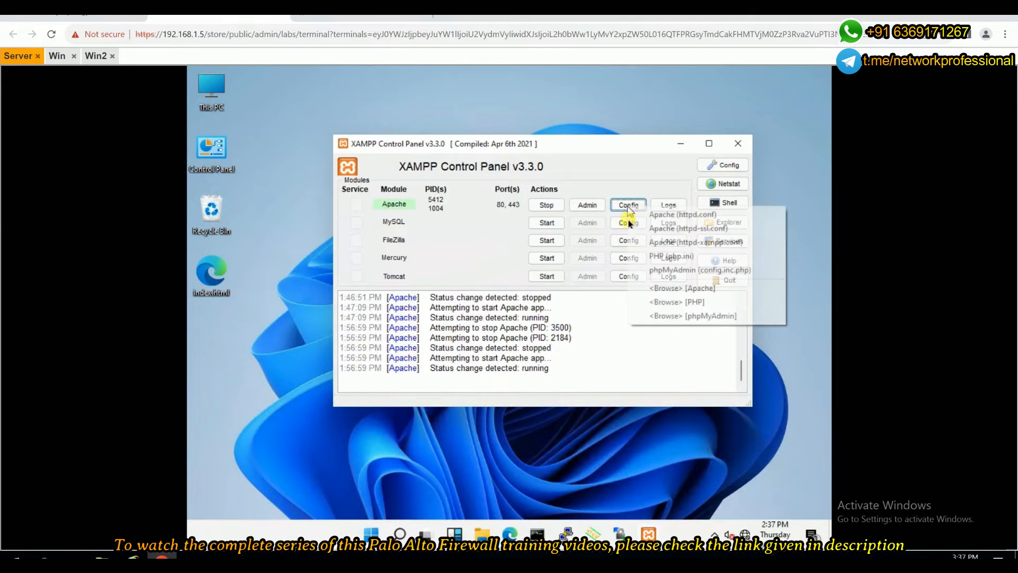
left_click(684, 216)
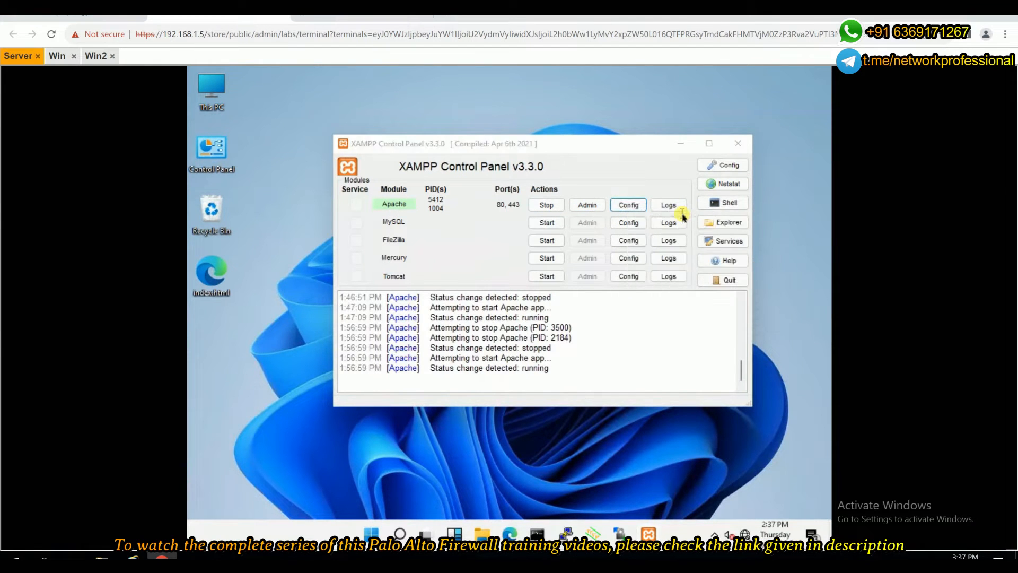
scroll(416, 350, "down", 8)
scroll(416, 351, "down", 6)
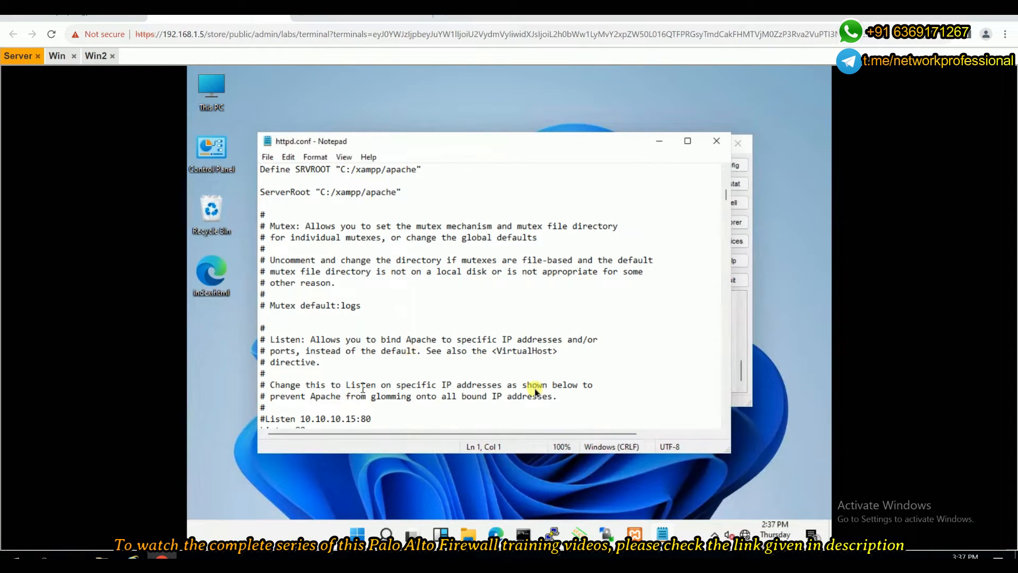
left_click(717, 143)
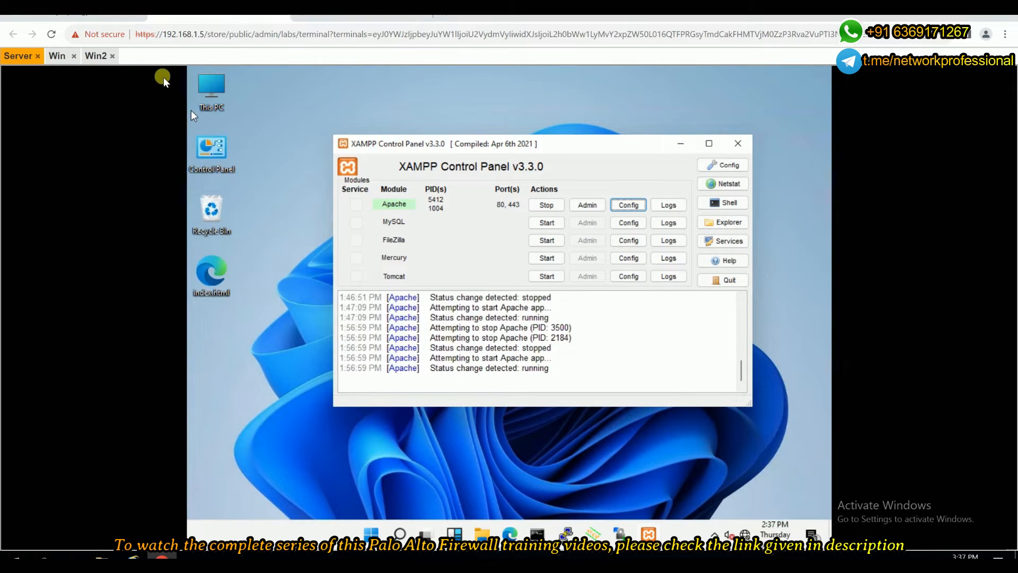
Return to the PA-VM firewall console, check the commit status and close it
left_click(56, 16)
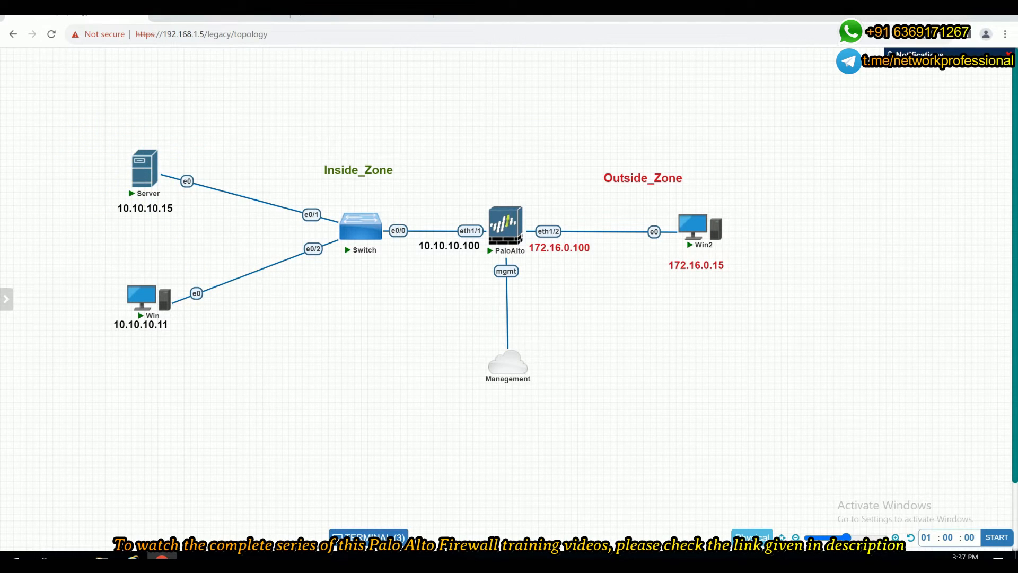
left_click(396, 18)
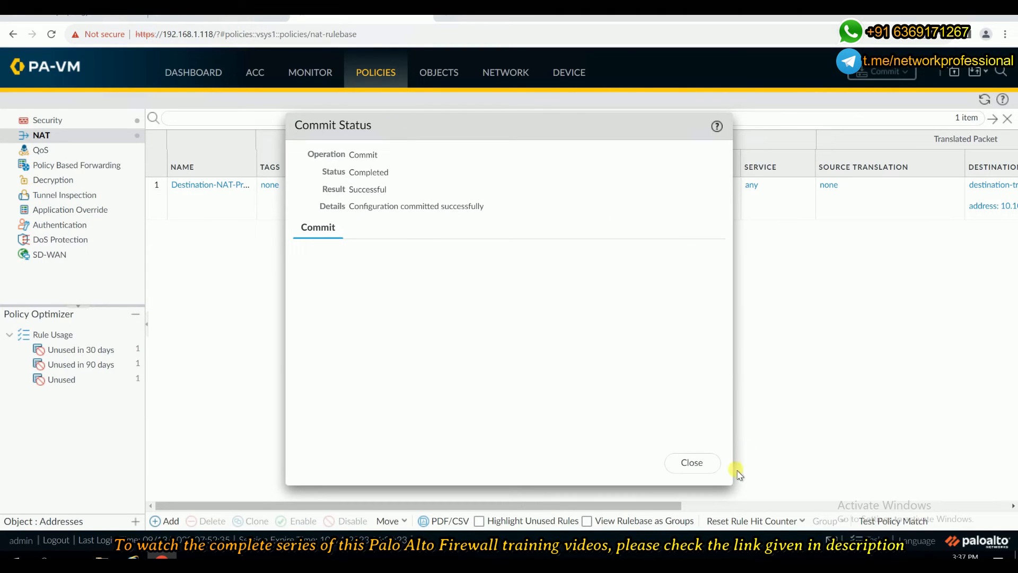
left_click(692, 463)
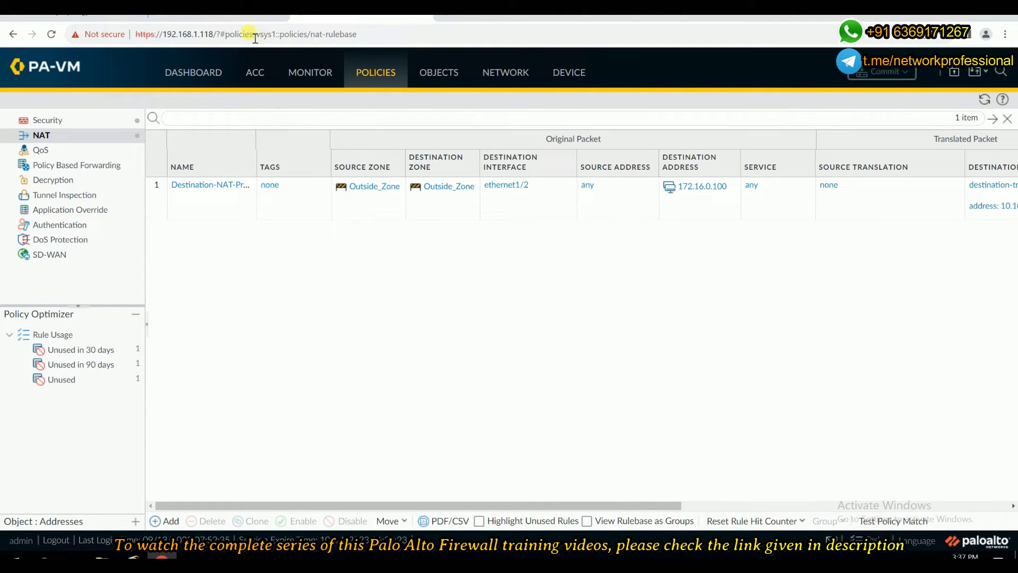
Switch to the lab topology and try to start a packet capture on the PaloAlto node's eth1/2 interface
left_click(106, 18)
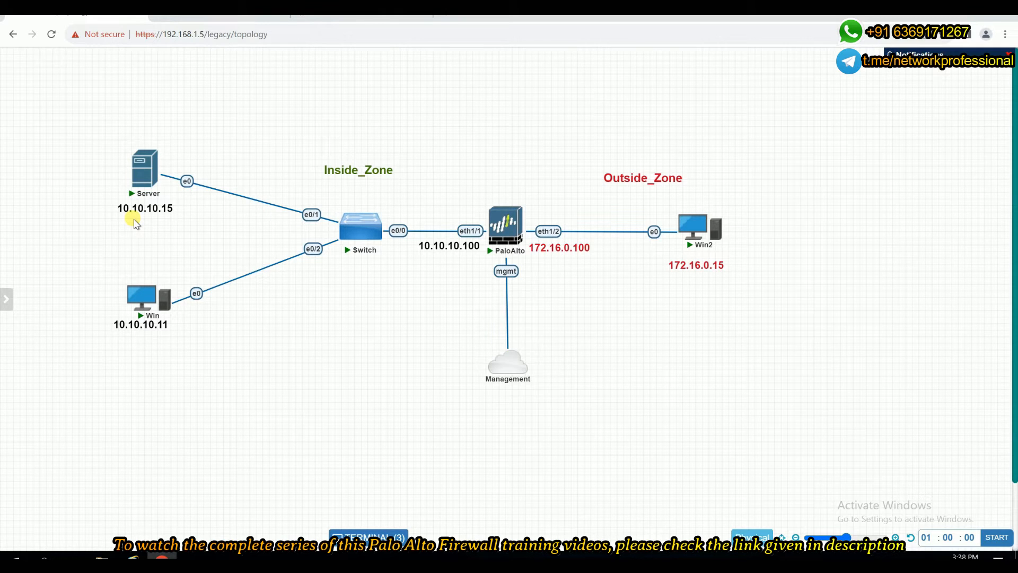
right_click(508, 229)
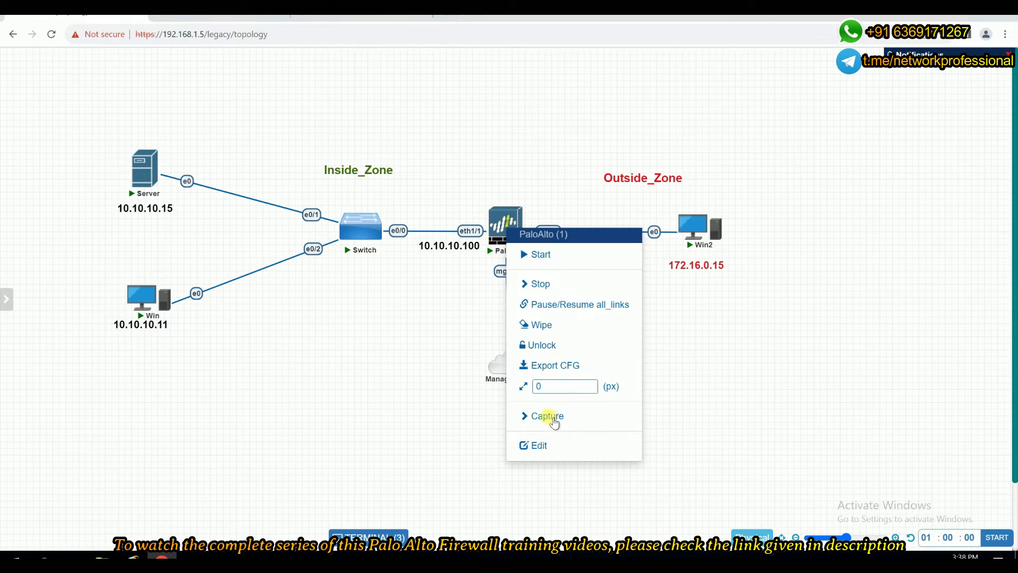
mouse_move(552, 418)
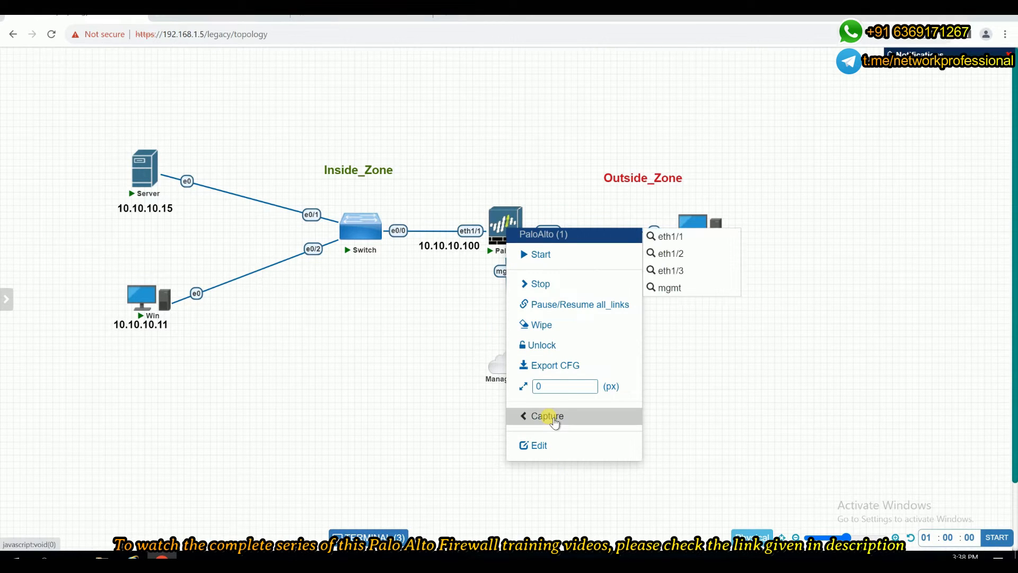
left_click(668, 254)
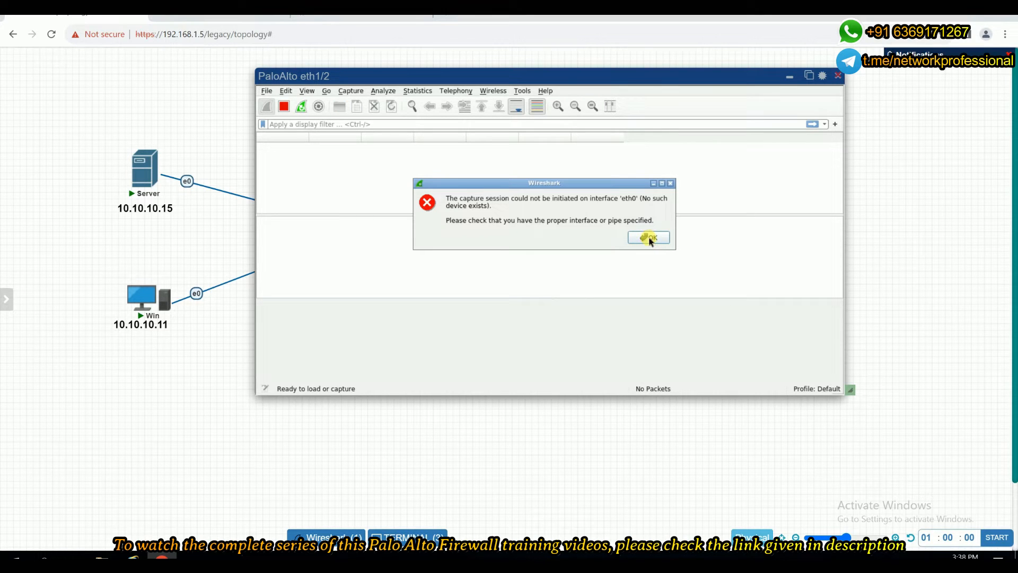
left_click(653, 237)
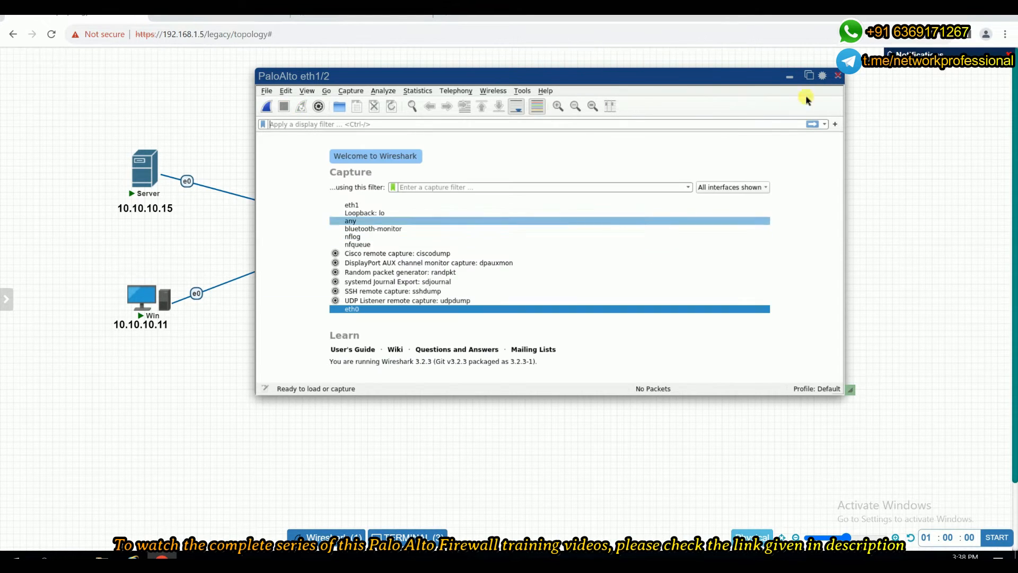
left_click(836, 78)
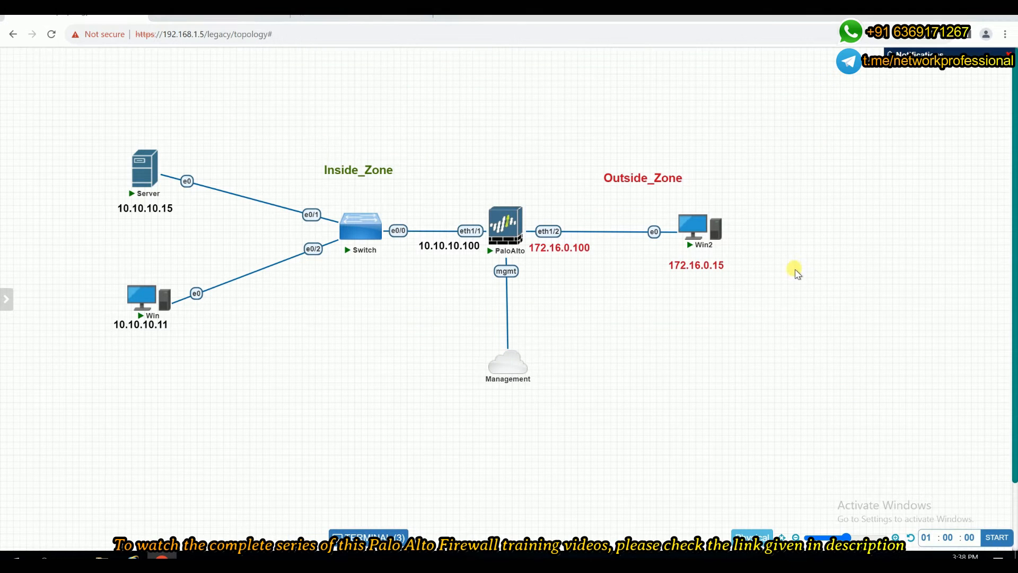
Start a Wireshark capture on PaloAlto's eth1/2, postpone the software update, and minimize the capture windows
mouse_move(795, 7)
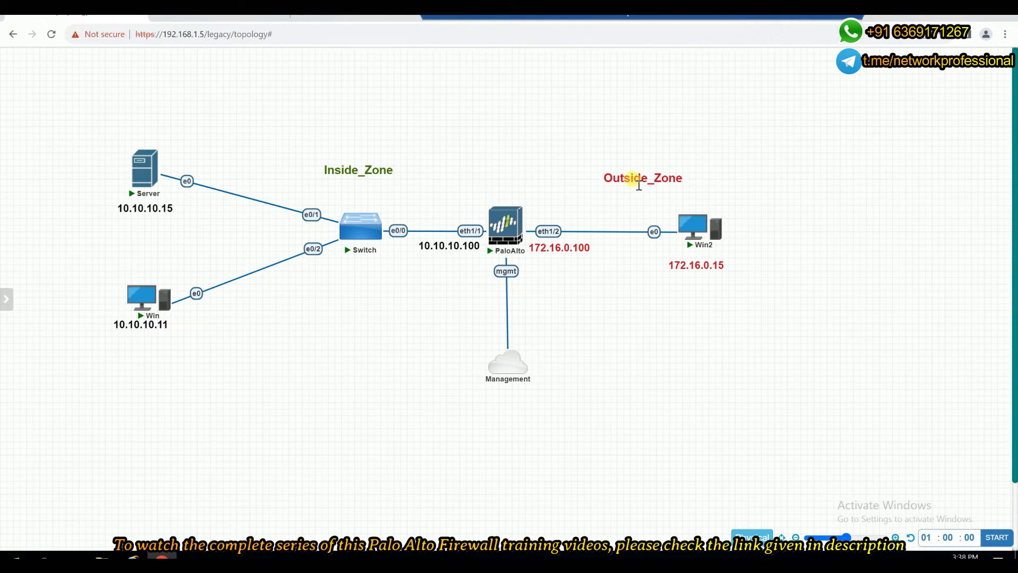
right_click(502, 237)
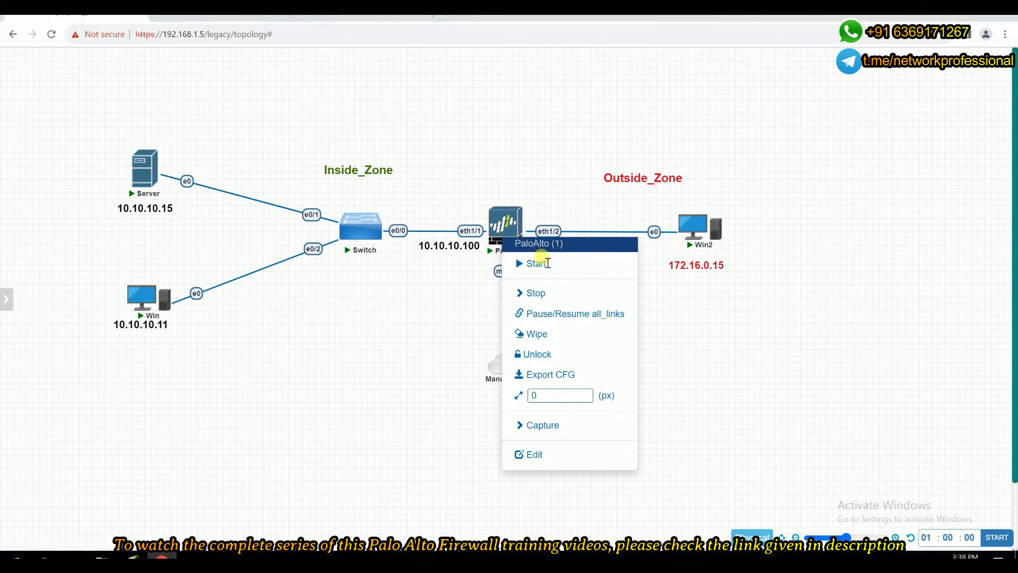
left_click(550, 424)
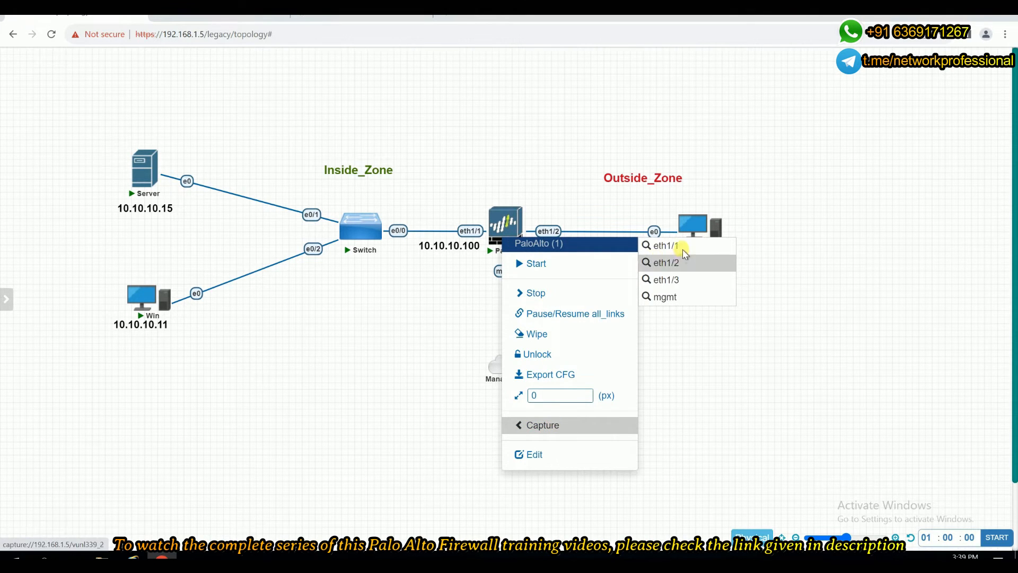
left_click(664, 262)
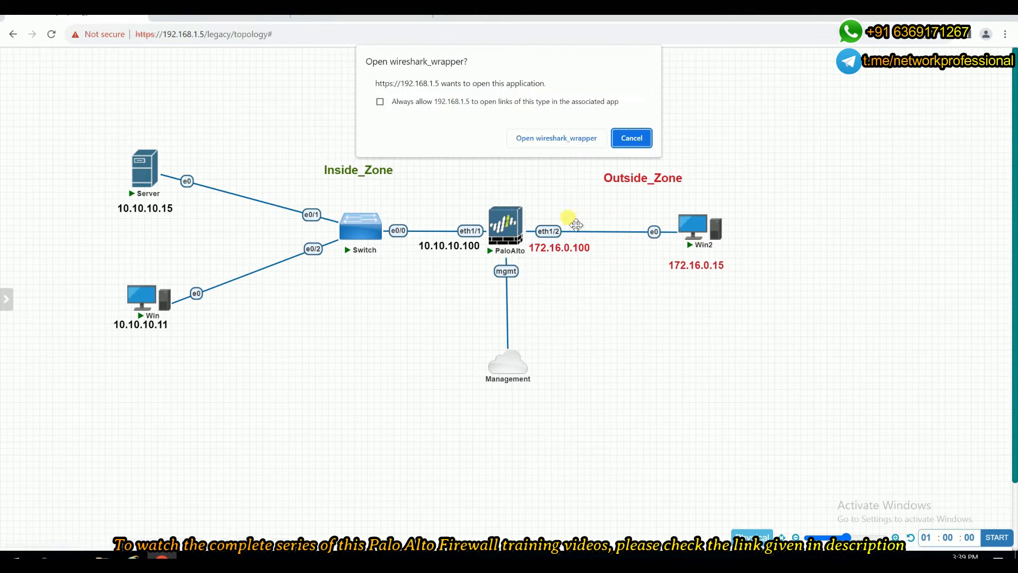
left_click(571, 142)
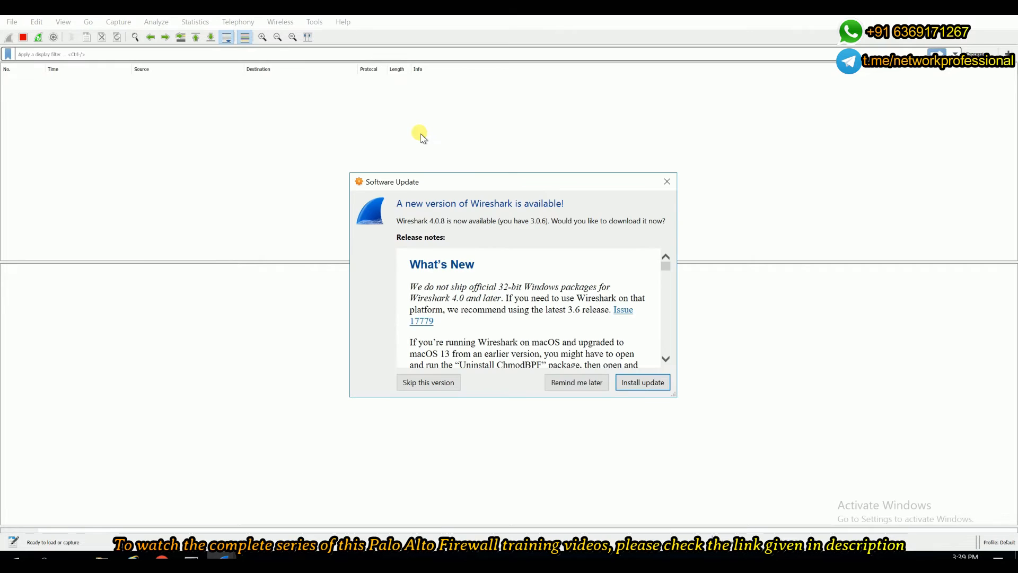
left_click(572, 388)
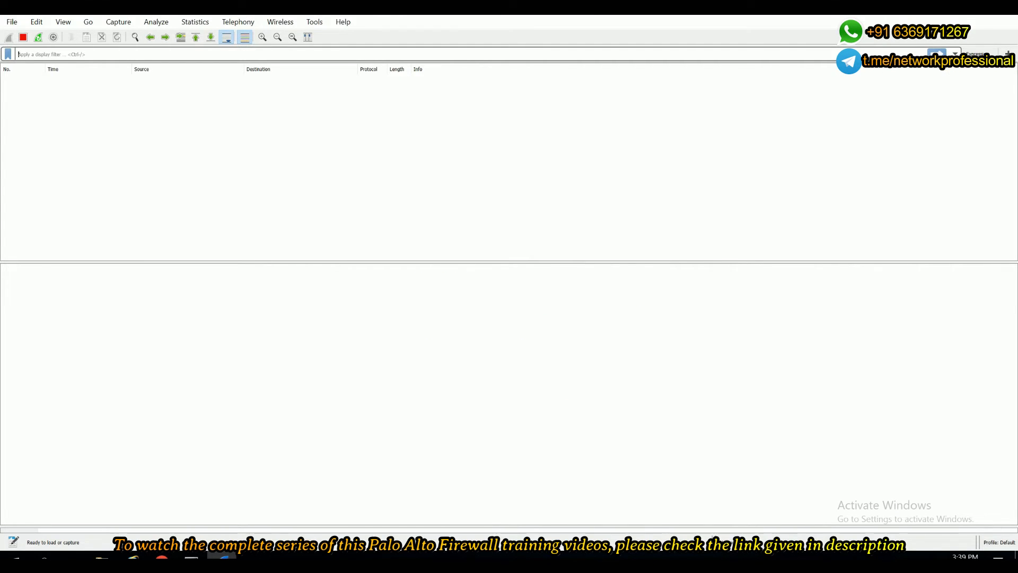
left_click(950, 8)
left_click(591, 131)
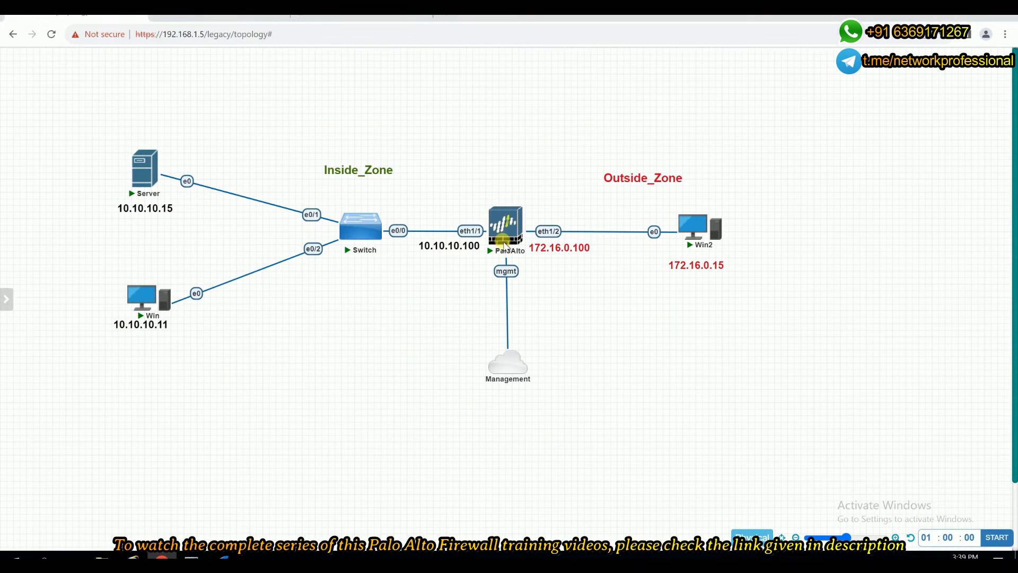
Start a second Wireshark capture on PaloAlto's eth1/1 interface and minimize its windows
right_click(496, 227)
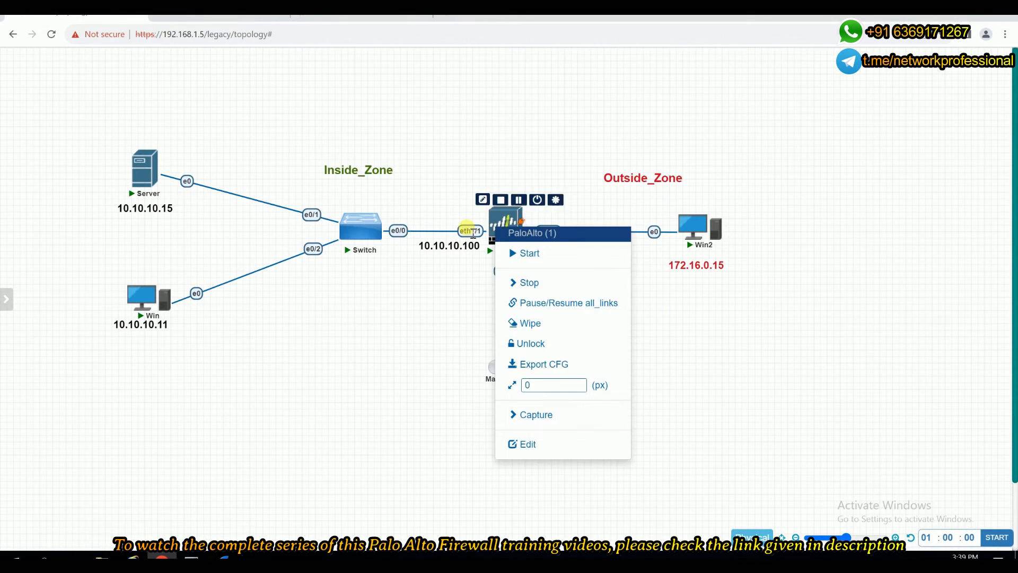
left_click(534, 414)
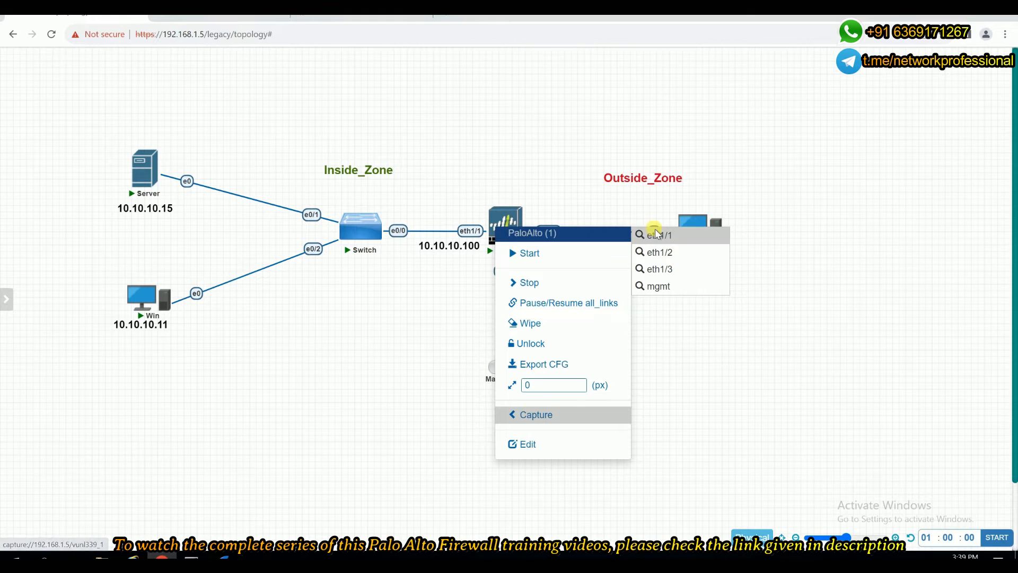
left_click(653, 234)
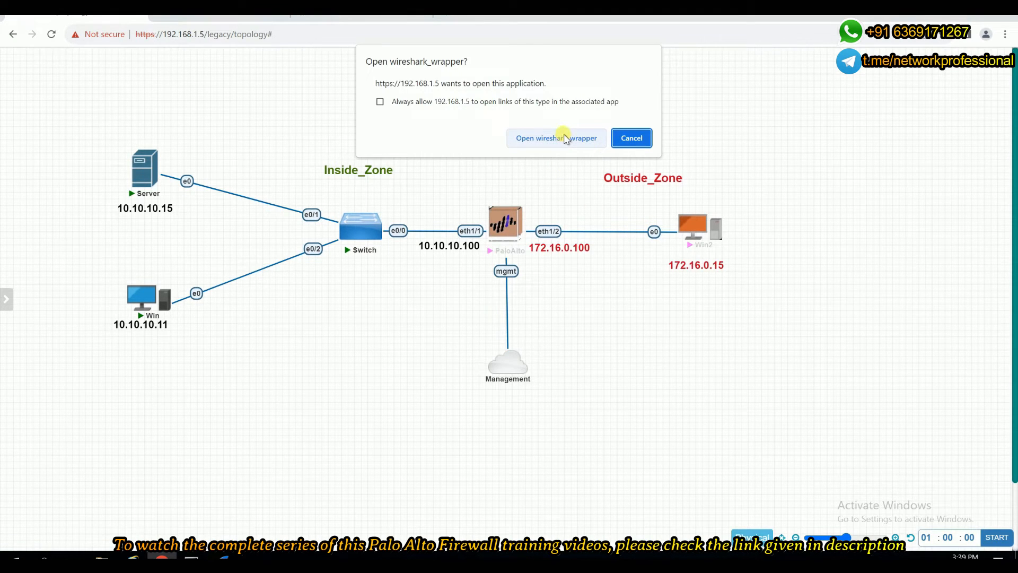
left_click(565, 138)
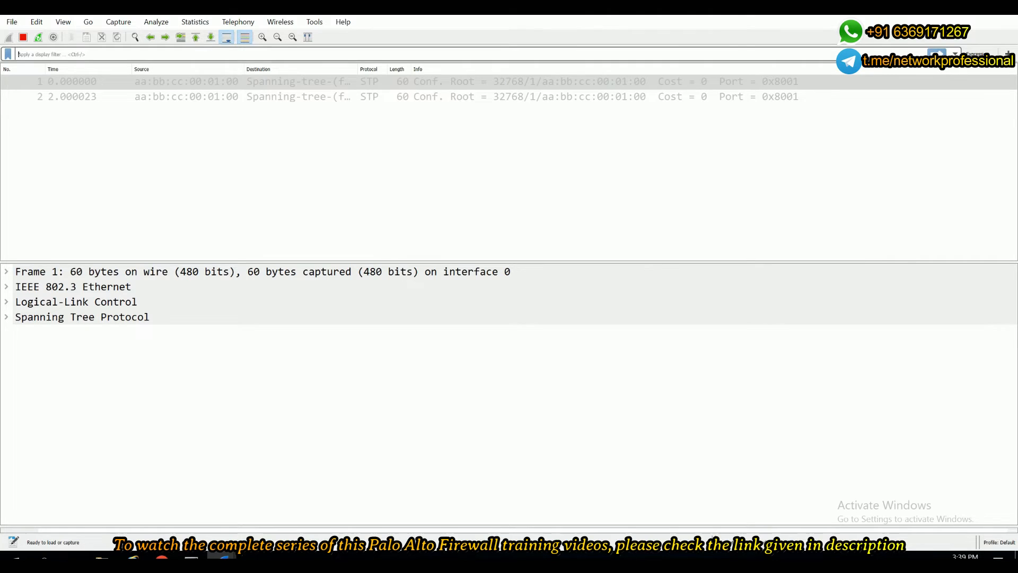
left_click(948, 10)
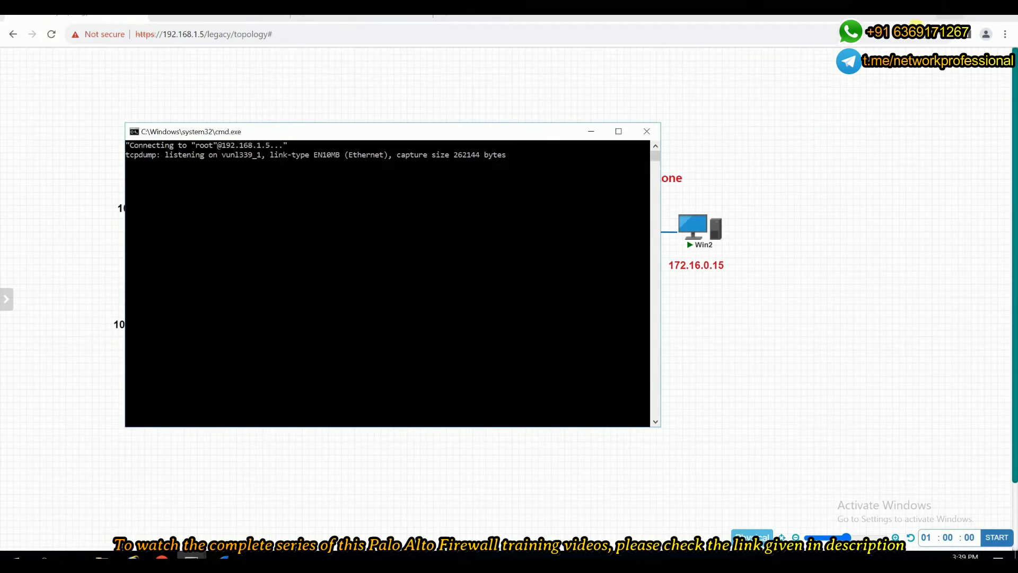
left_click(591, 131)
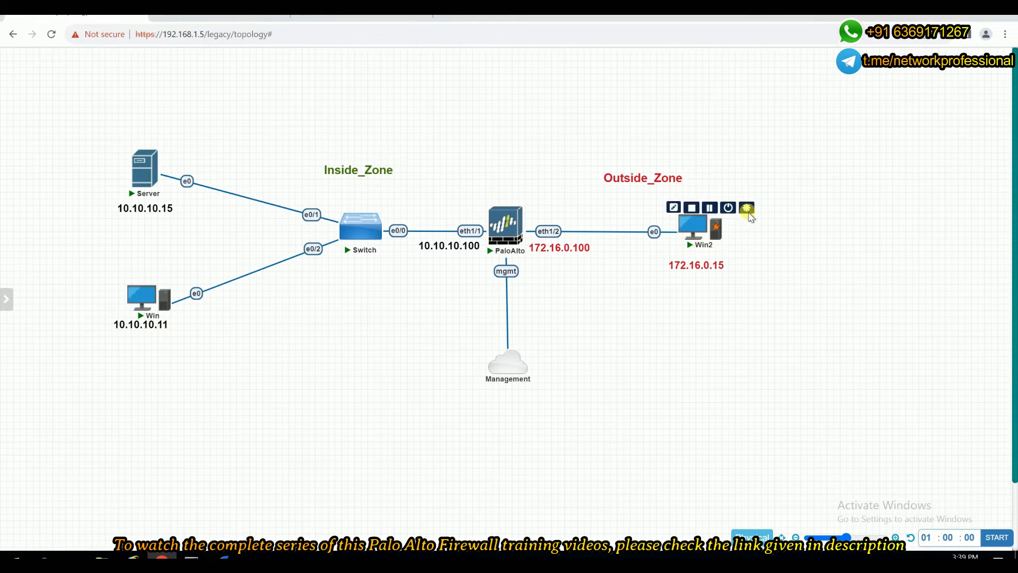
Open the Win2 console, close the web page from the earlier test, and maximize the console window
left_click(699, 230)
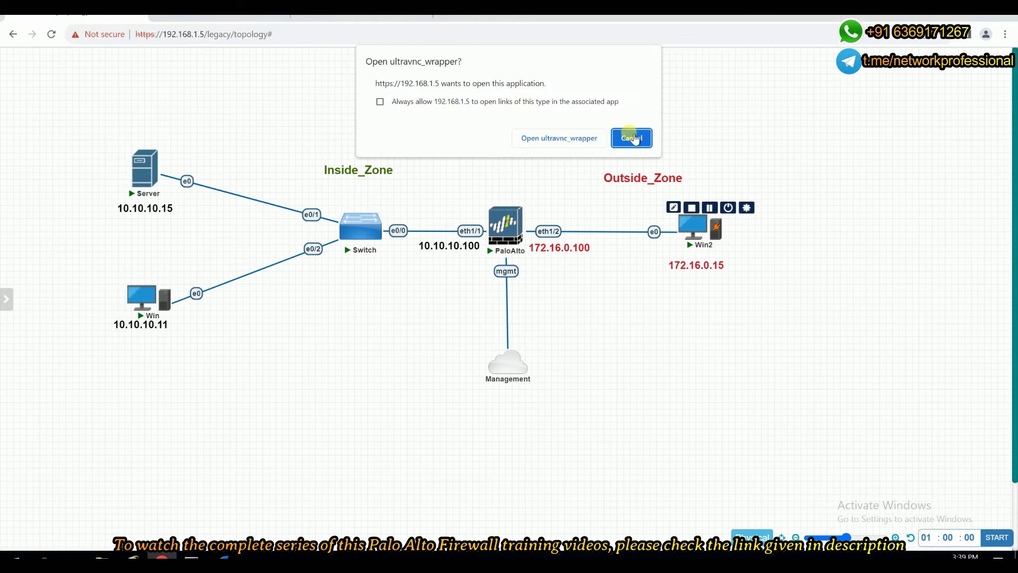
left_click(563, 137)
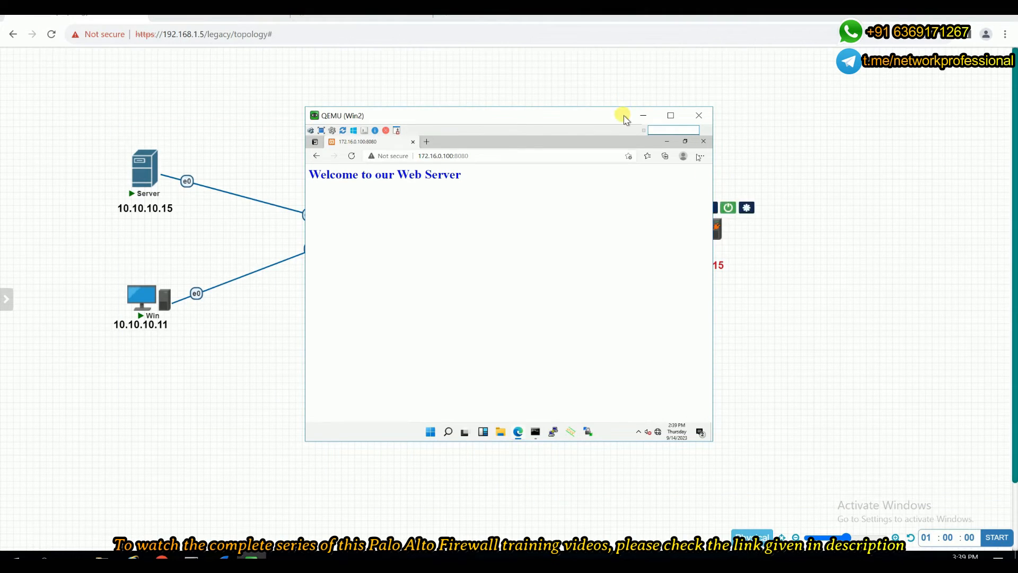
left_click_drag(577, 116, 470, 187)
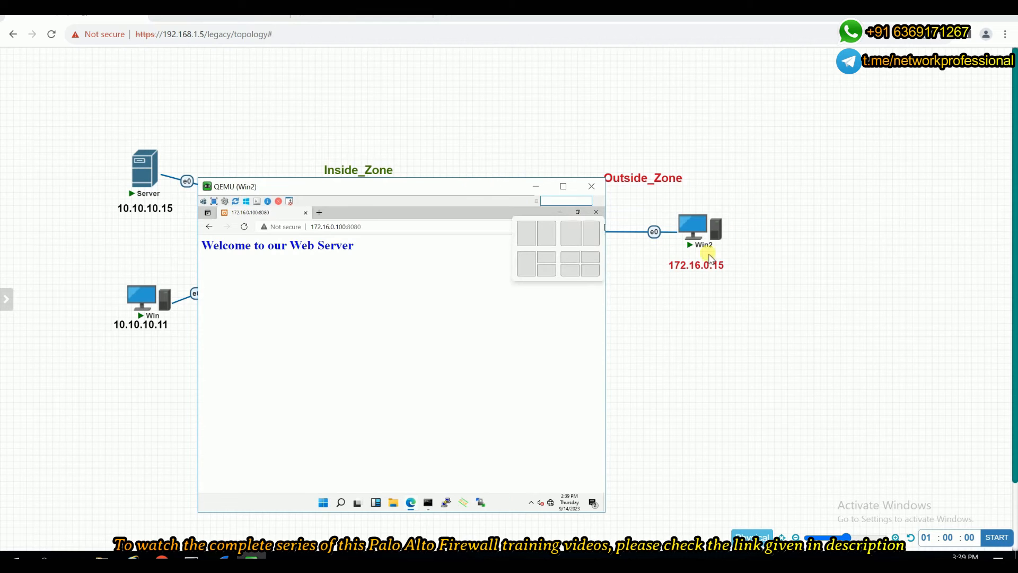
left_click(597, 213)
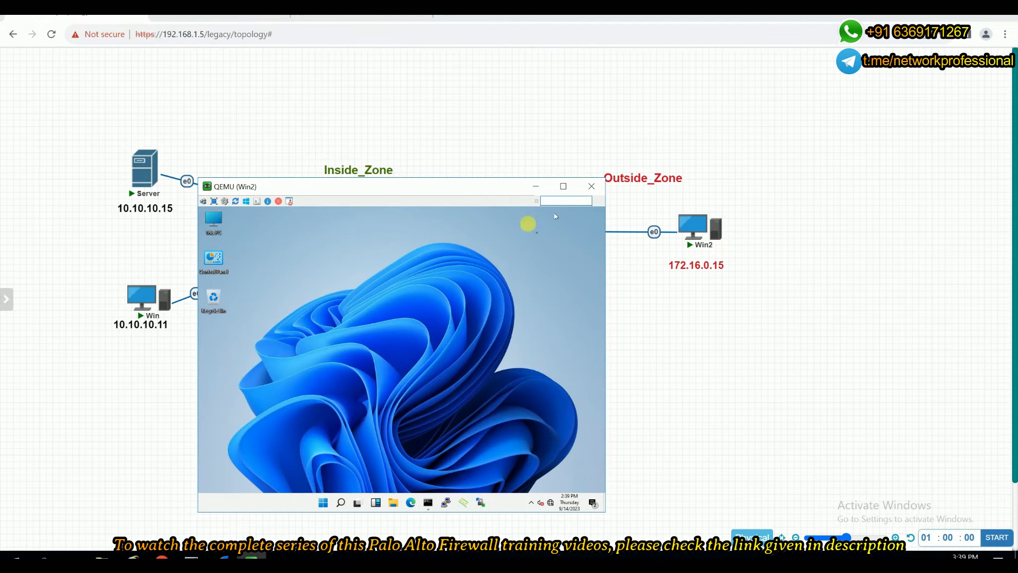
left_click(563, 186)
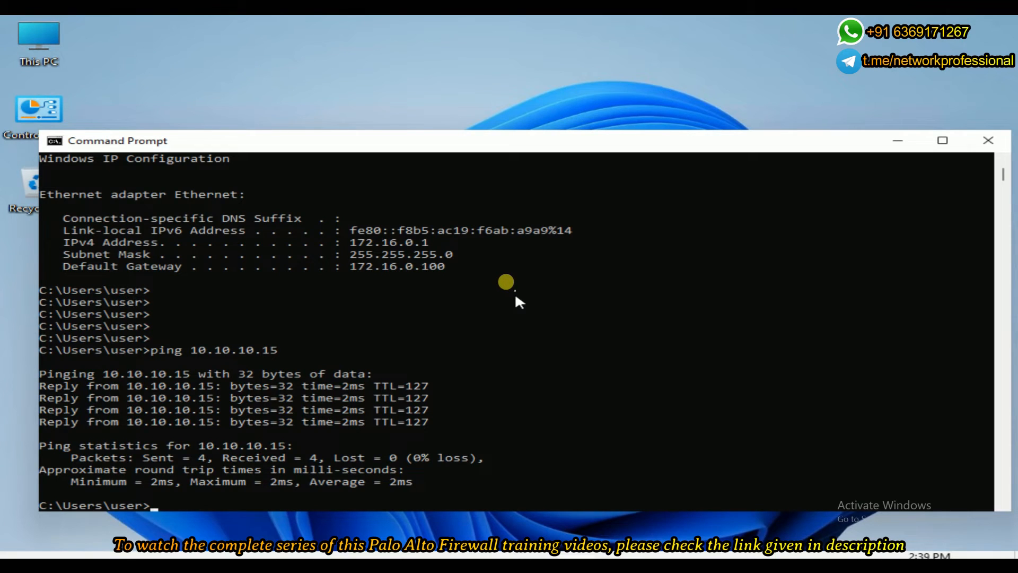
Ping 10.10.10.15 from the Command Prompt on Win2 and minimize the window
key("Return")
key("Return")
key("Return")
key("Return")
key("Return")
key("Return")
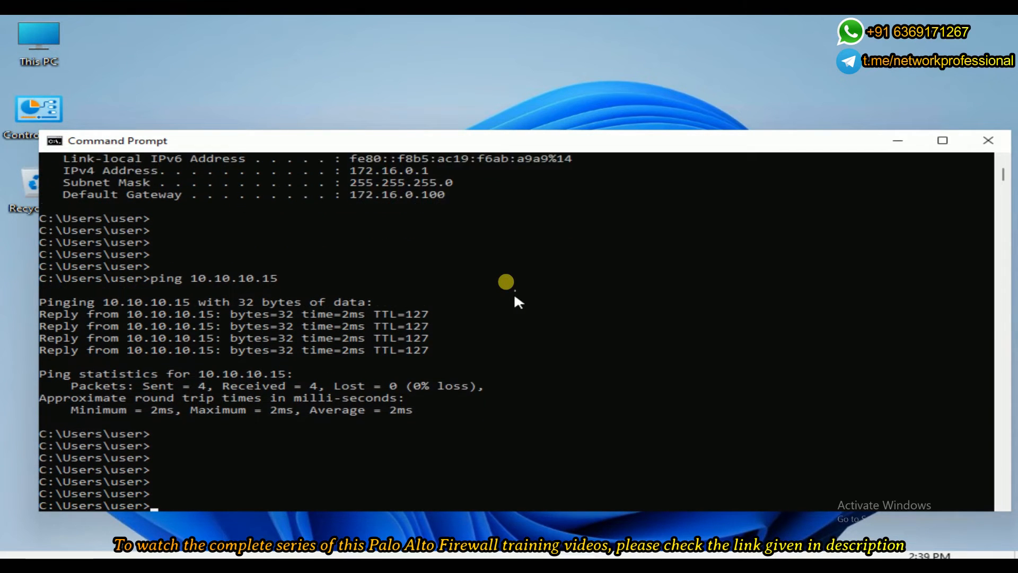
key("Return")
key("Return")
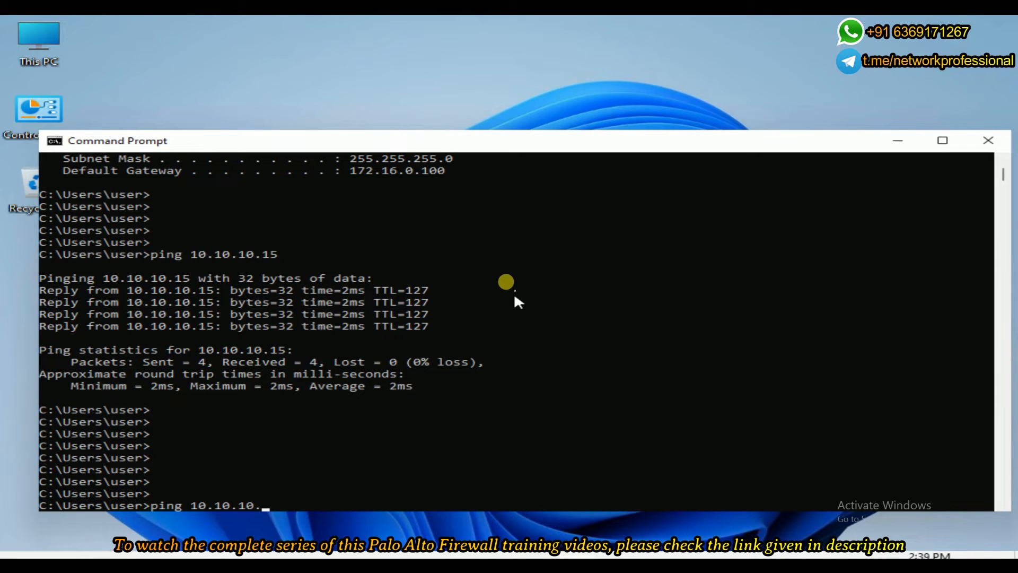
key("Return")
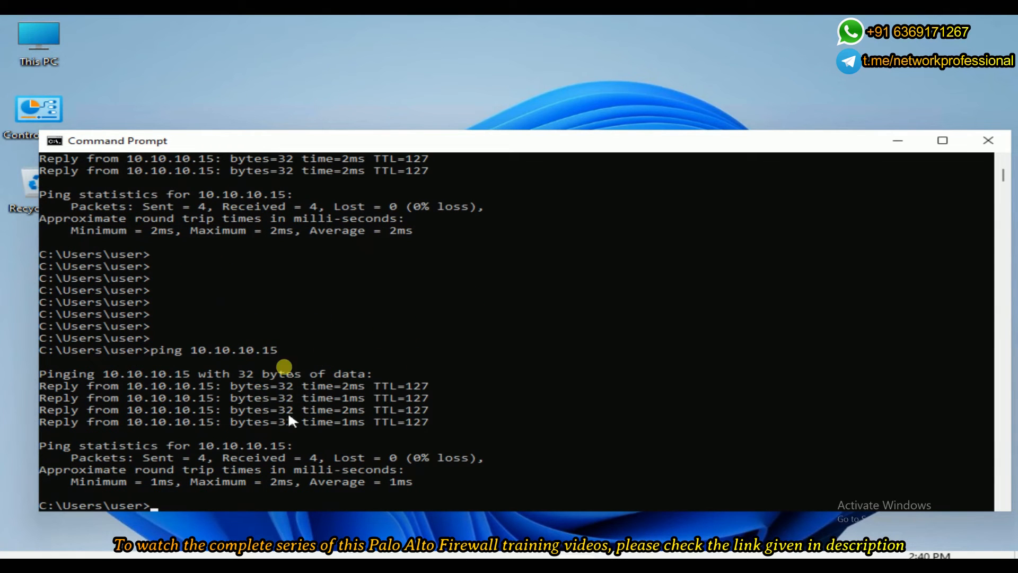
left_click(905, 142)
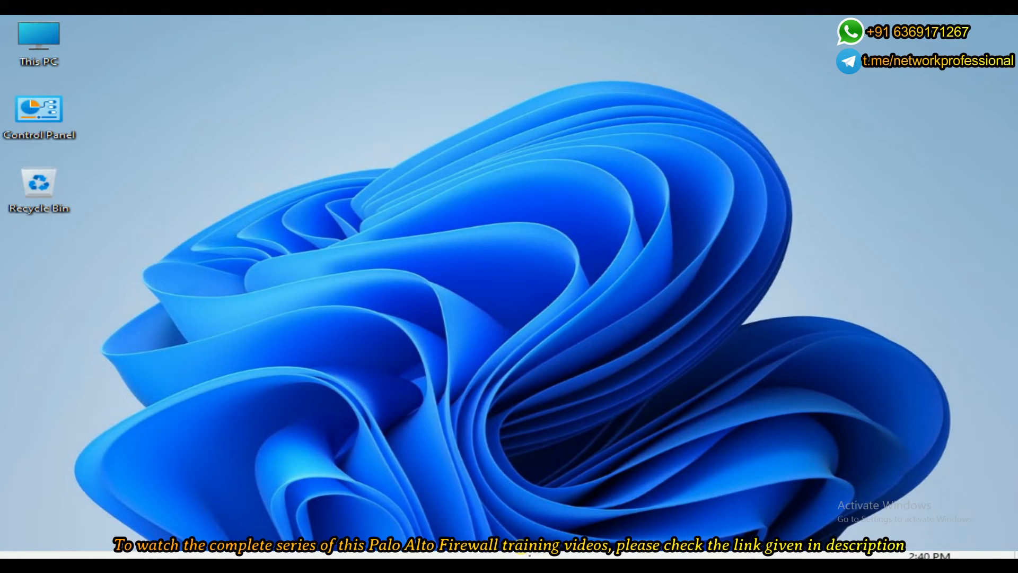
Open the web browser on Win2 and load the web page at 10.10.10.15 without a port number
left_click(521, 555)
left_click(319, 49)
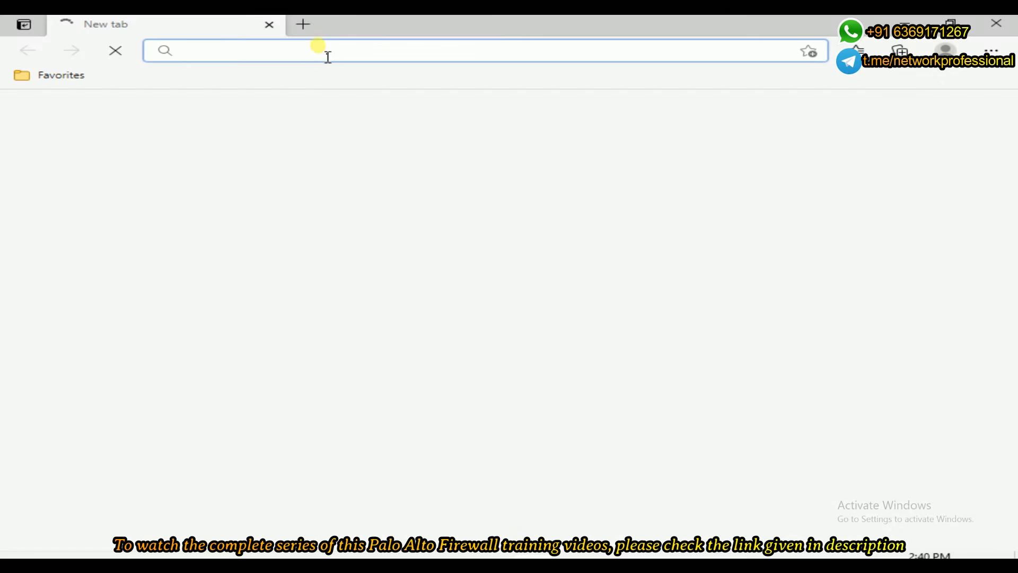
type("17")
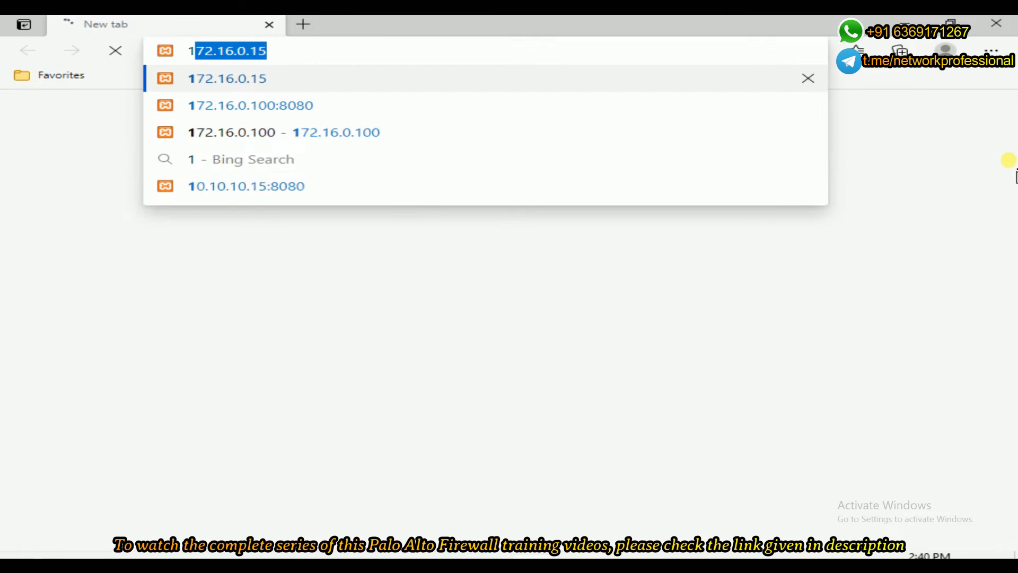
key("BackSpace")
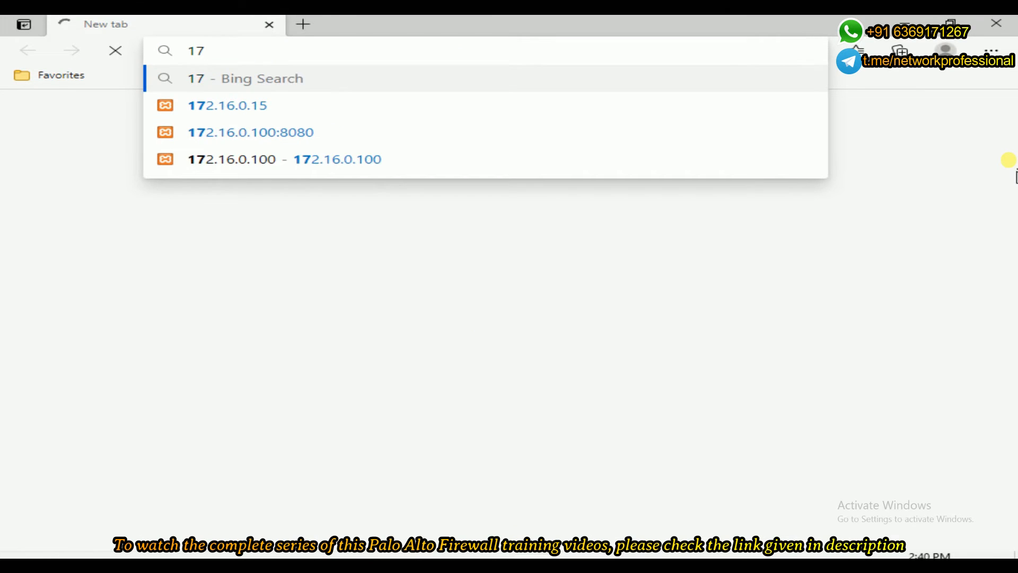
key("BackSpace")
type("0.10.10.15:8080")
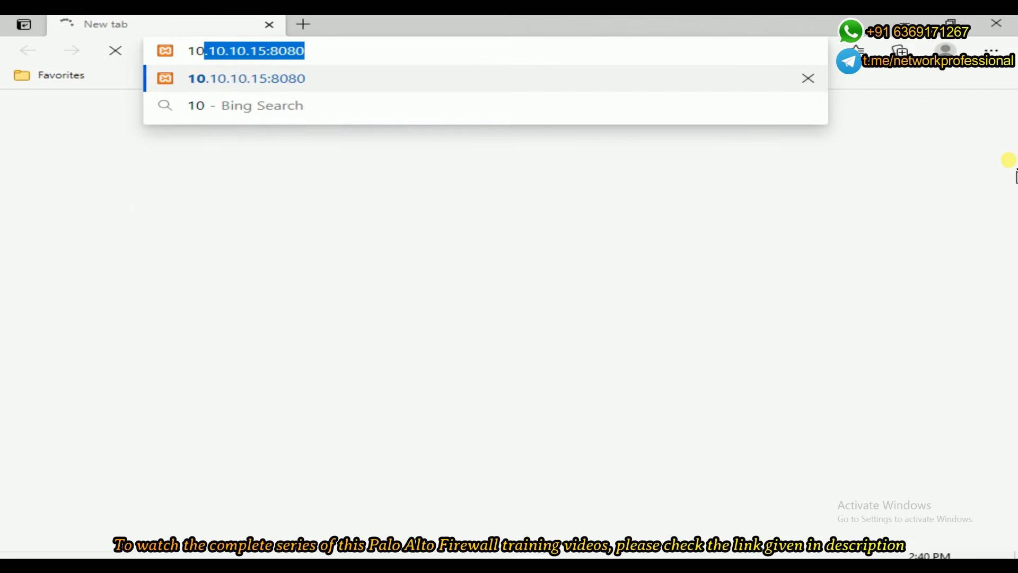
key("End")
key("BackSpace")
key("BackSpace")
key("BackSpace")
key("BackSpace")
key("BackSpace")
key("BackSpace")
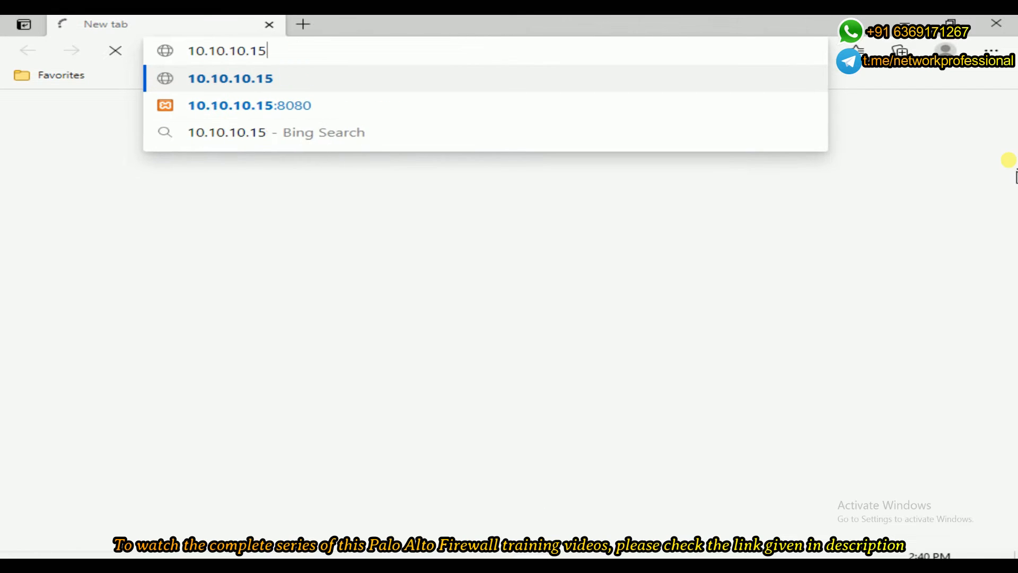
type("5")
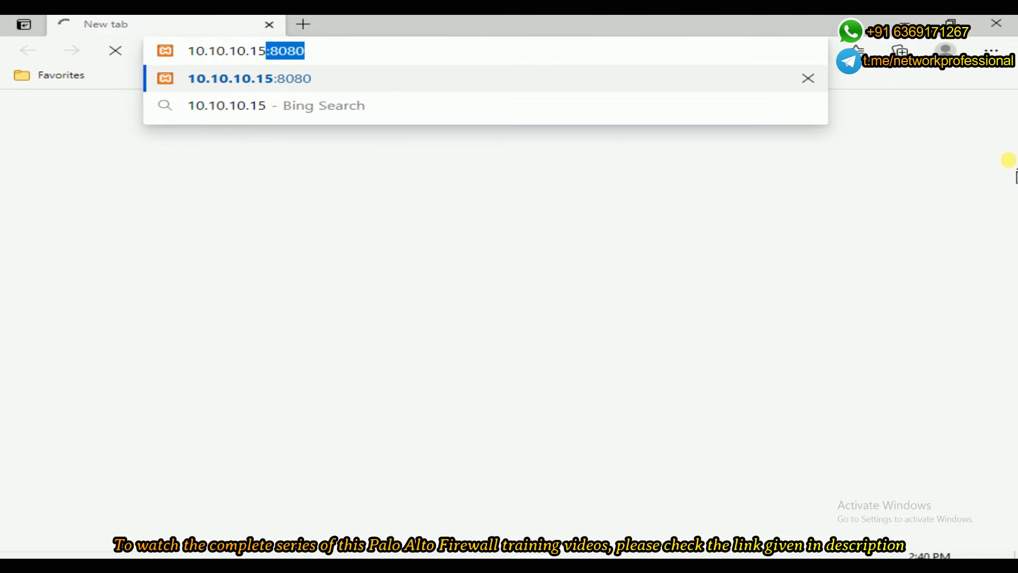
type("10")
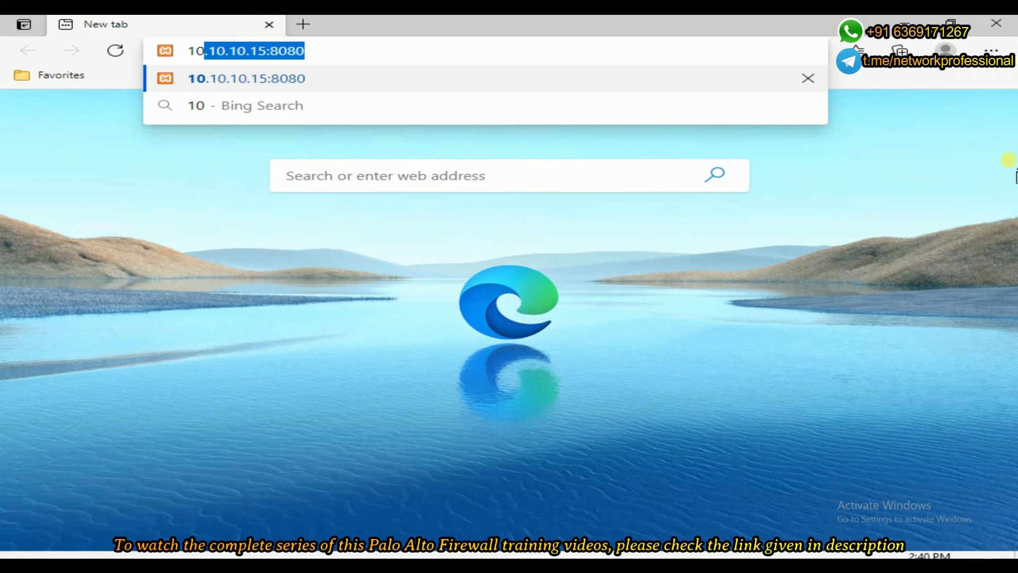
key("End")
key("BackSpace")
key("BackSpace")
key("BackSpace")
key("BackSpace")
key("BackSpace")
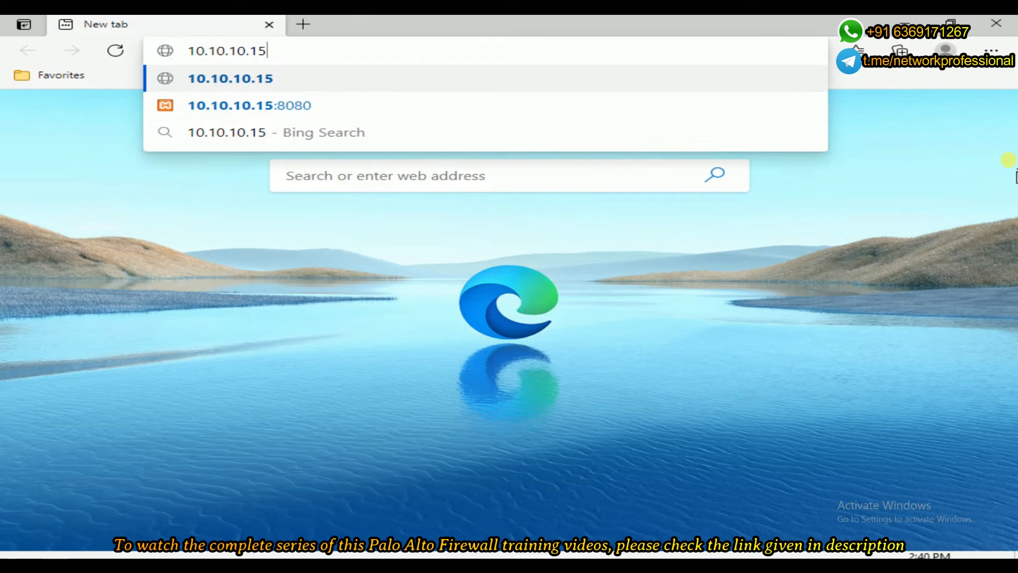
key("Return")
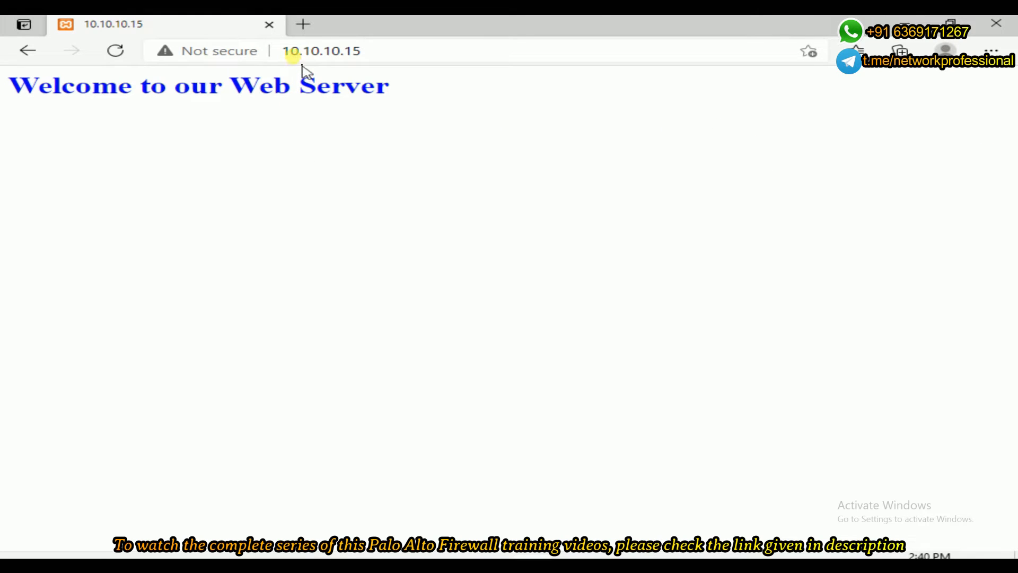
Examine the address and the heading of the loaded web server page
left_click_drag(393, 49, 265, 27)
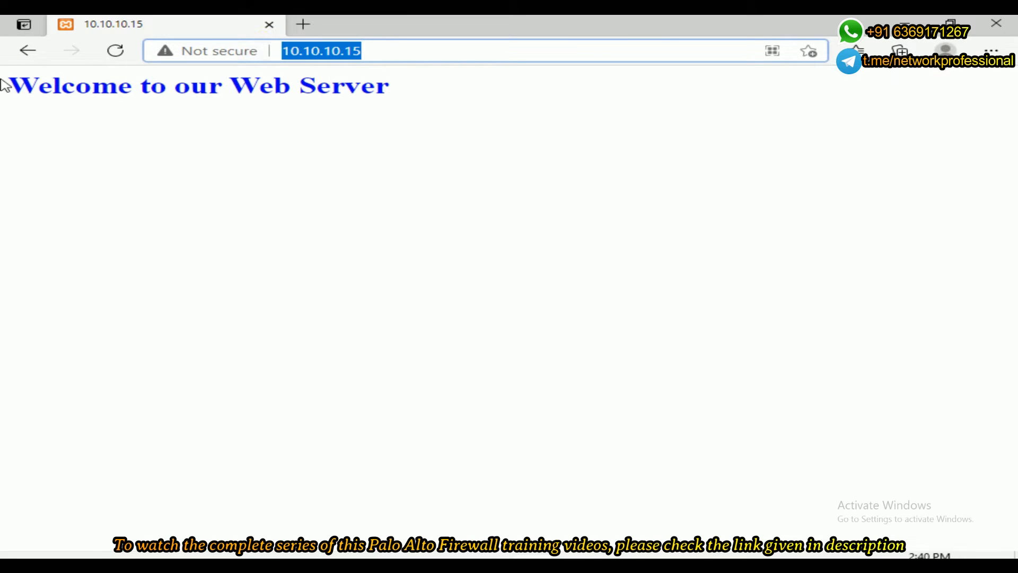
left_click_drag(6, 85, 452, 119)
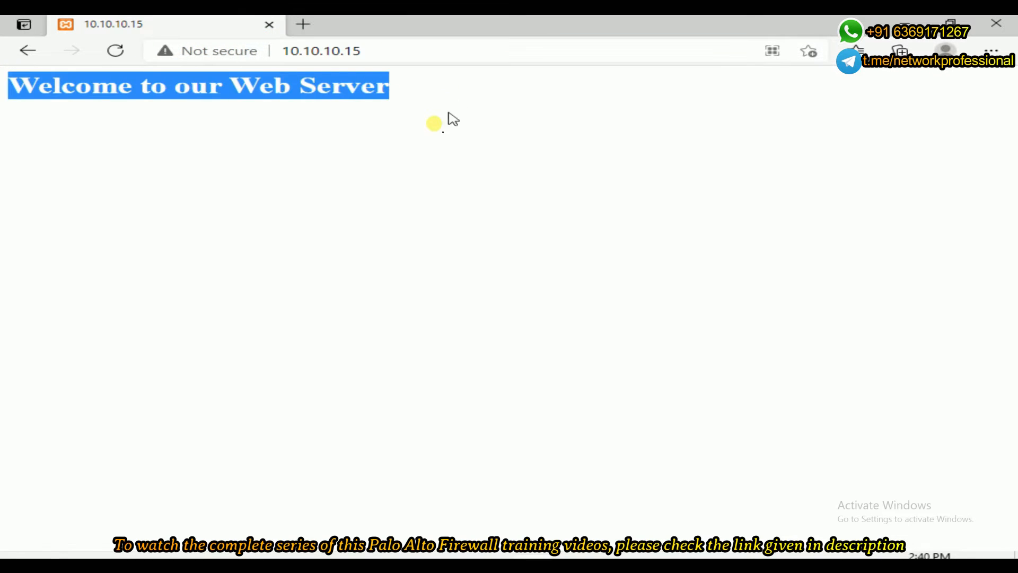
left_click(445, 138)
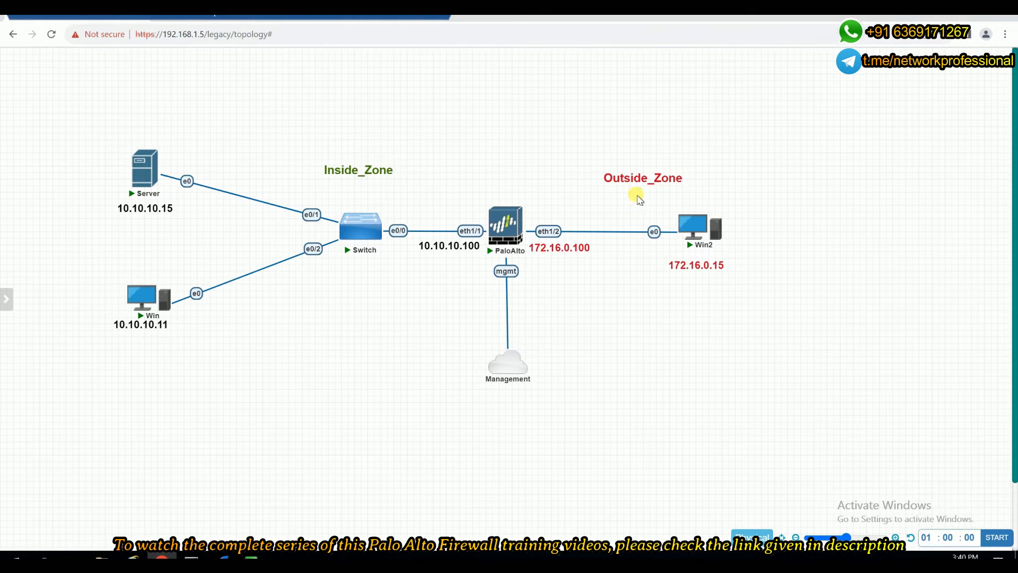
Return to the host's Wireshark windows and stop the running captures on PaloAlto's eth1/1 and eth1/2 interfaces
mouse_move(221, 558)
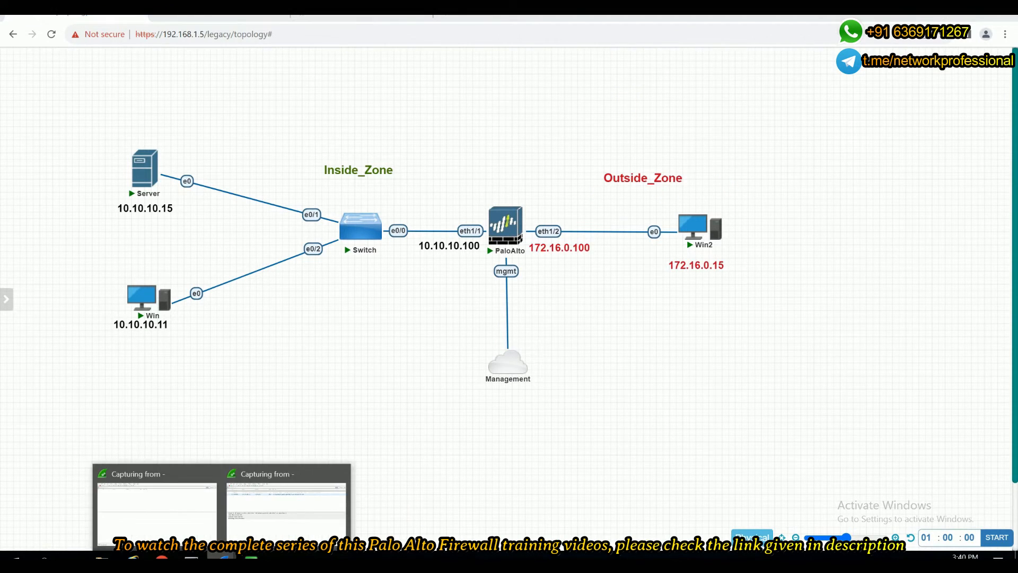
left_click(269, 524)
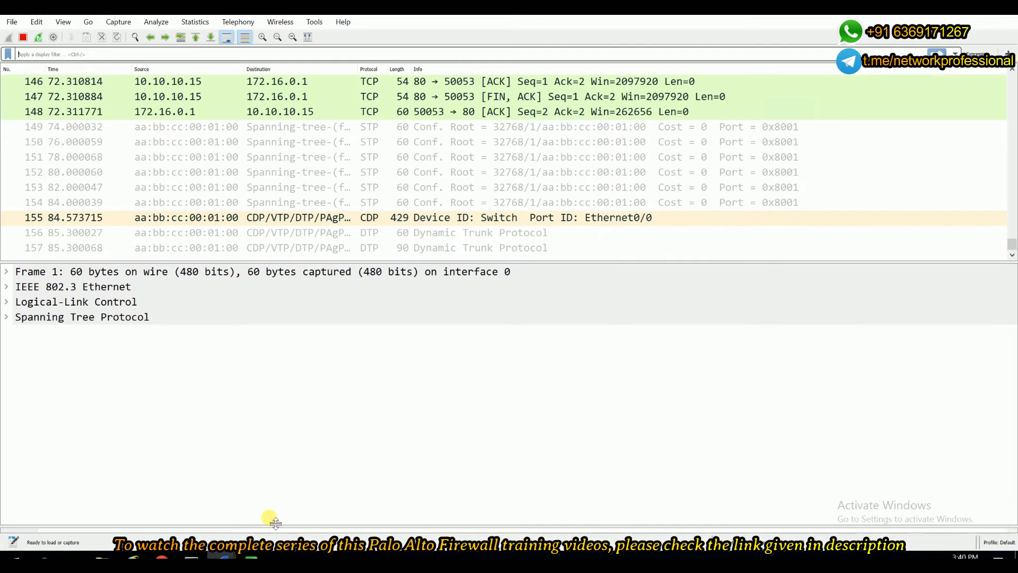
left_click(23, 37)
mouse_move(232, 554)
left_click(164, 498)
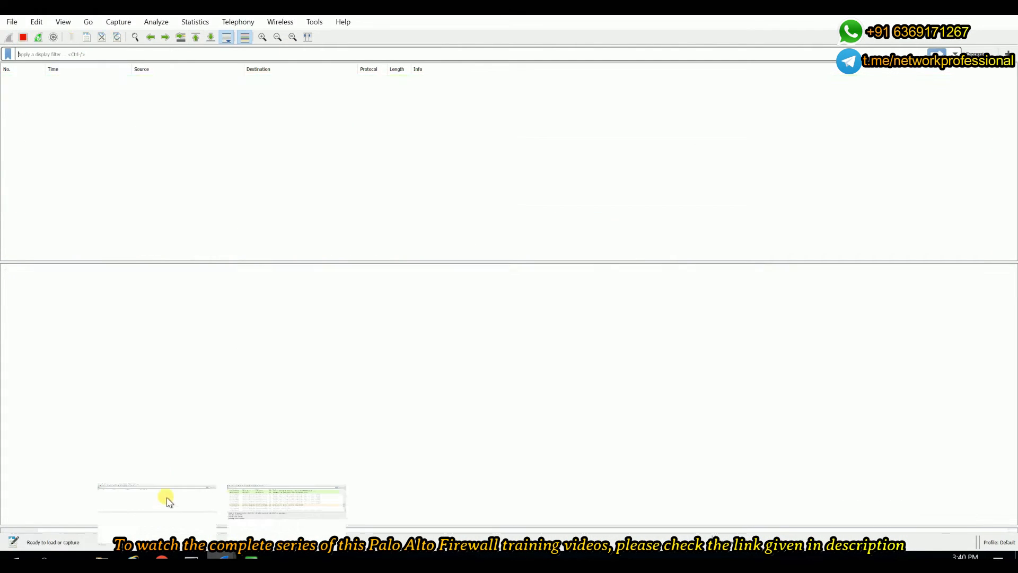
left_click(23, 37)
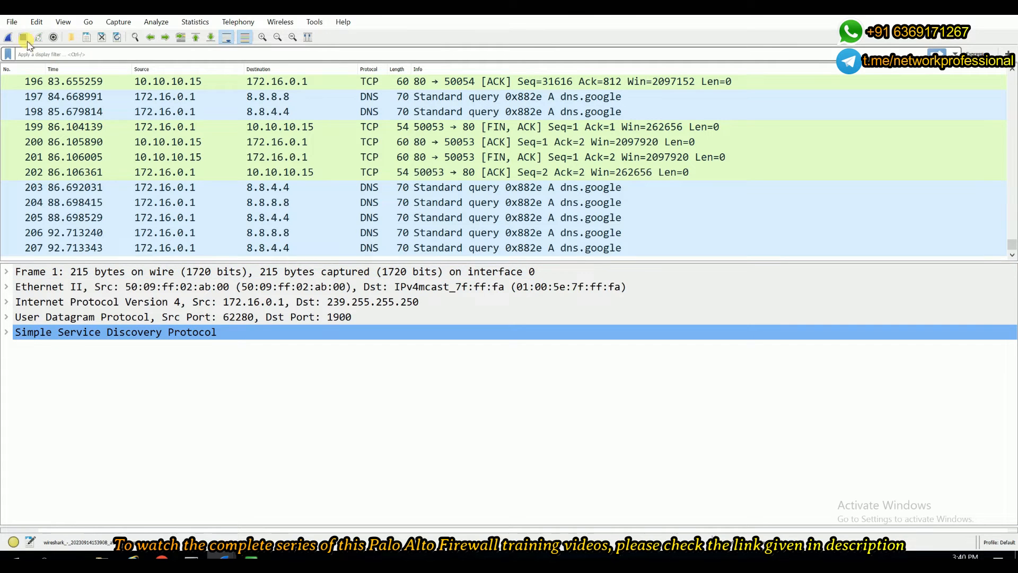
Filter the eth1/1 capture by icmp and select the first echo request to inspect its source and destination addresses
mouse_move(232, 554)
left_click(291, 506)
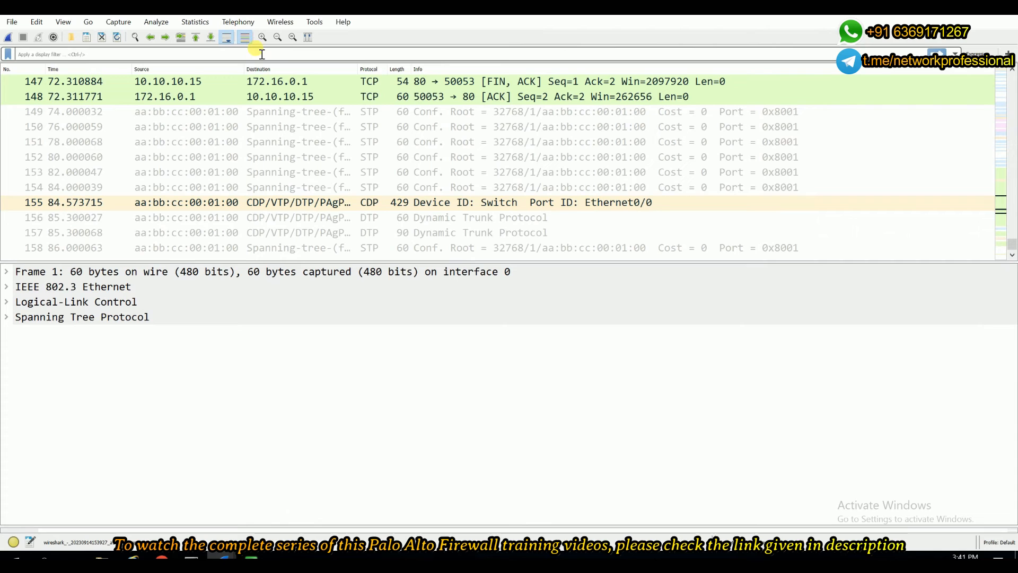
type("icm")
key("Return")
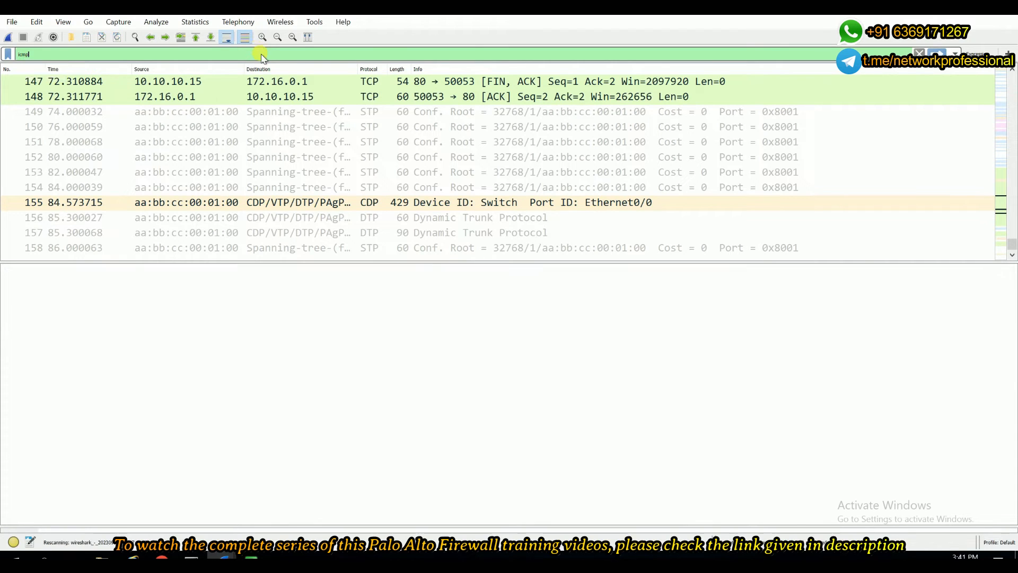
left_click(190, 82)
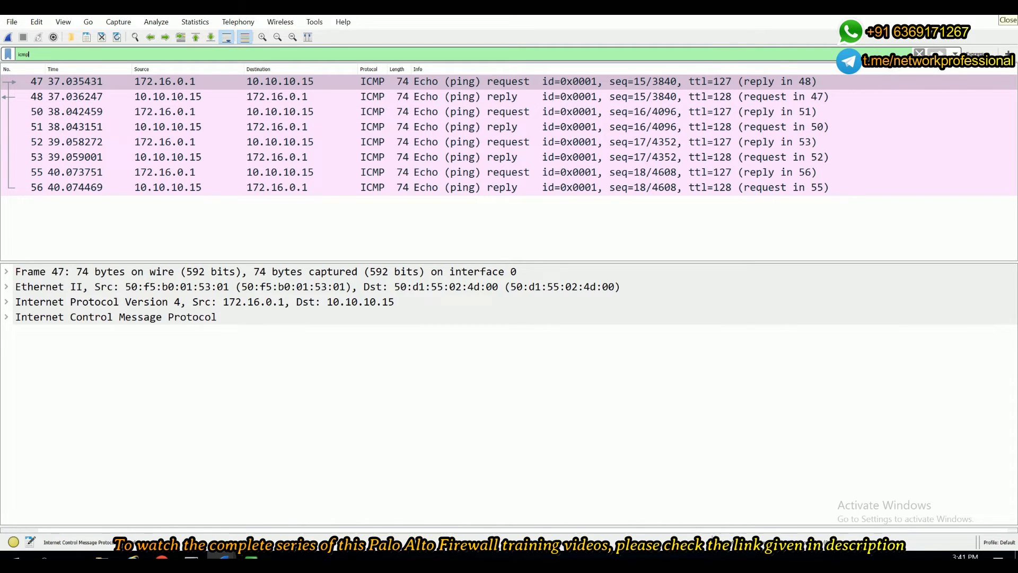
Close both Wireshark captures without saving the packets
left_click(1004, 9)
left_click(547, 299)
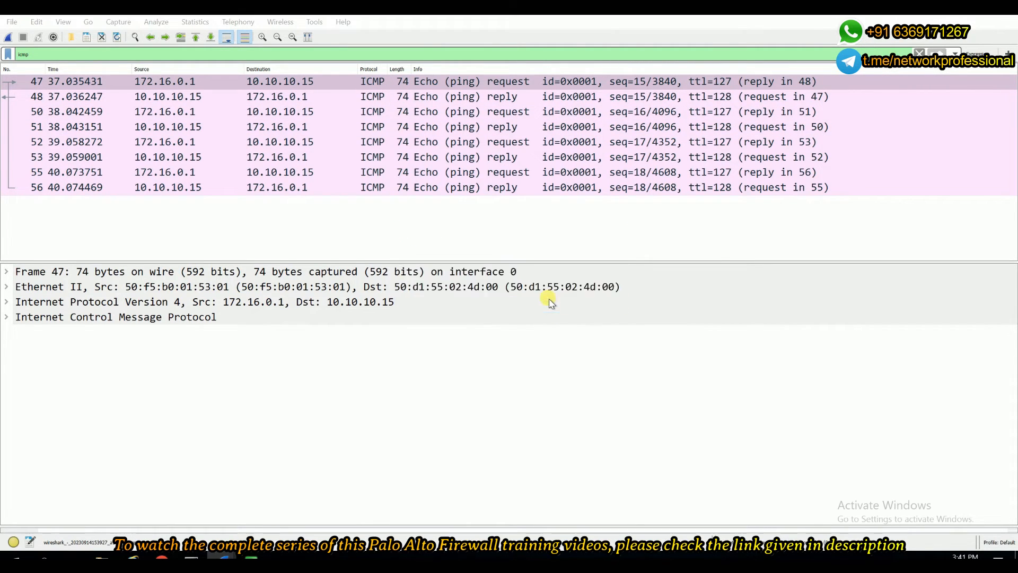
mouse_move(223, 557)
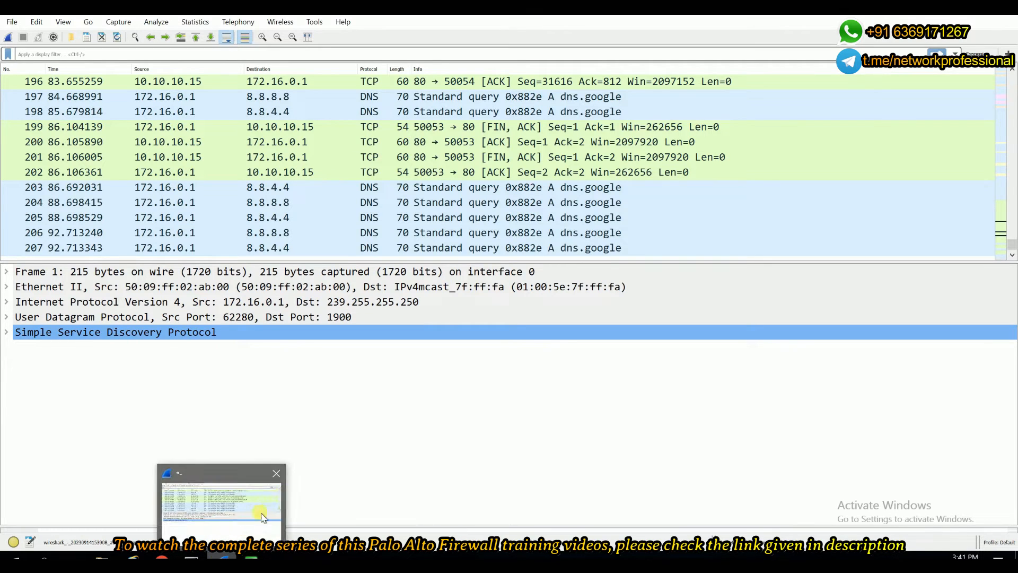
left_click(278, 474)
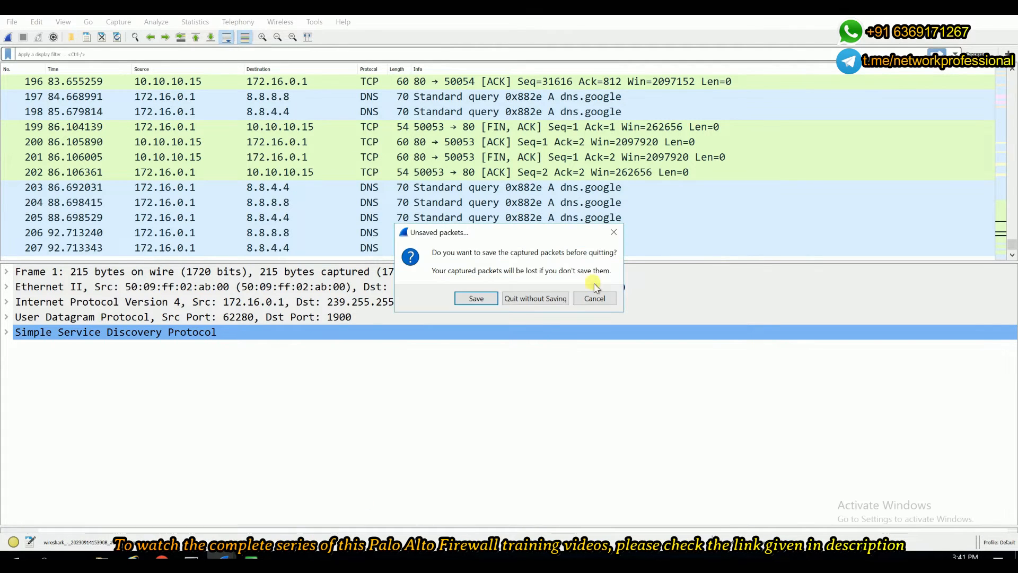
left_click(546, 298)
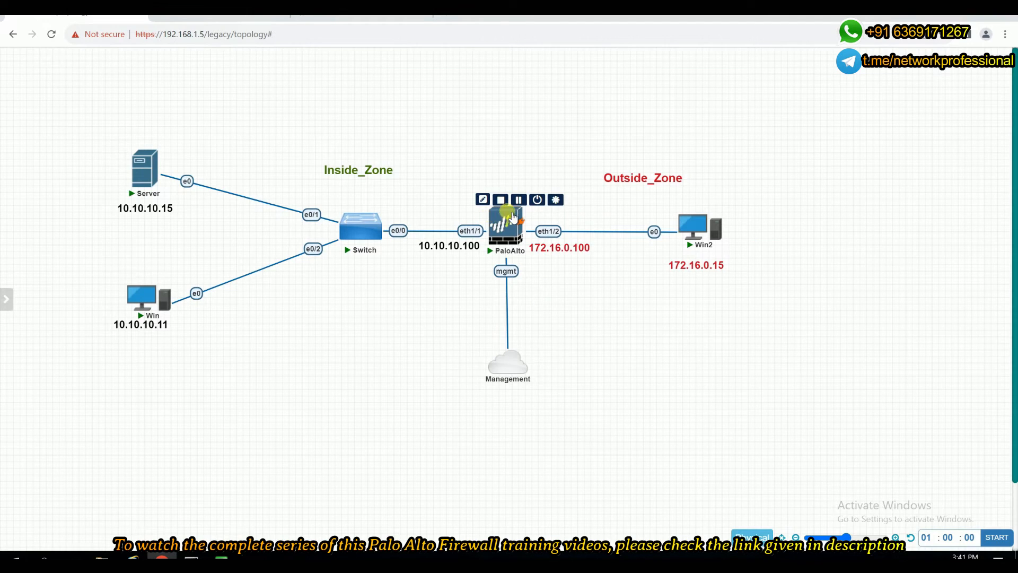
Start a new Wireshark capture on PaloAlto's eth1/2 interface and minimize its windows
right_click(503, 228)
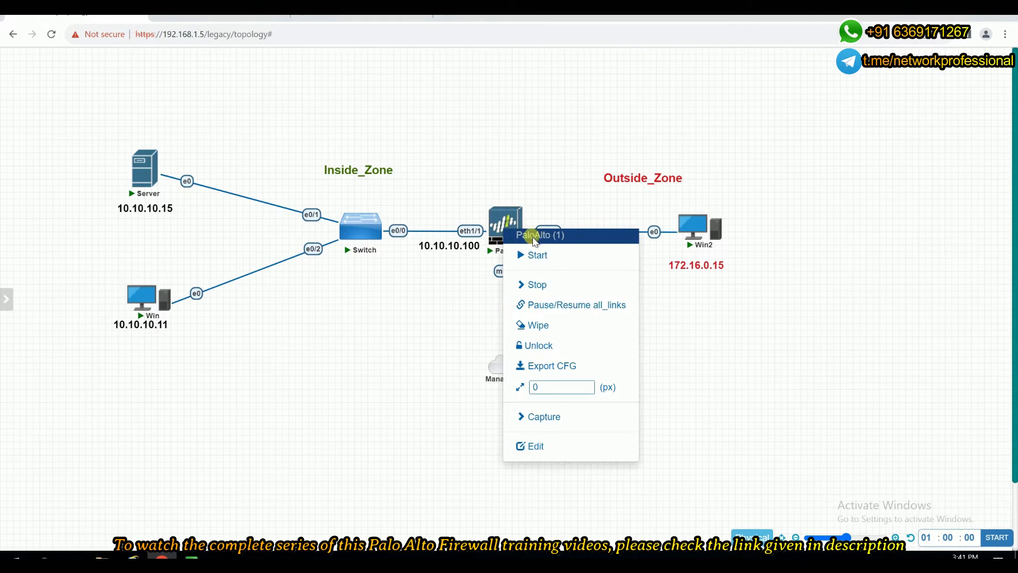
left_click(545, 416)
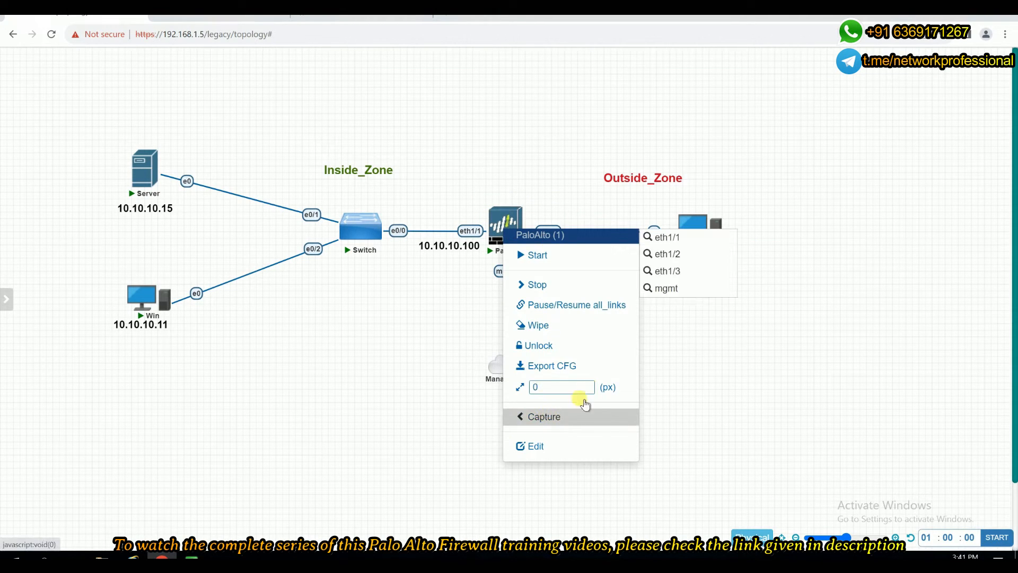
left_click(666, 257)
left_click(557, 138)
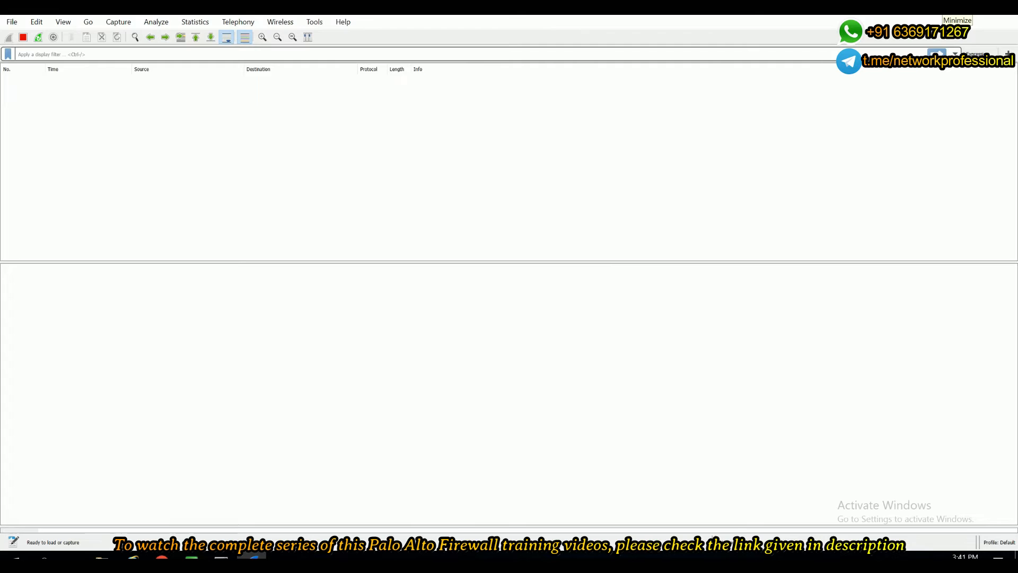
left_click(947, 9)
left_click(529, 71)
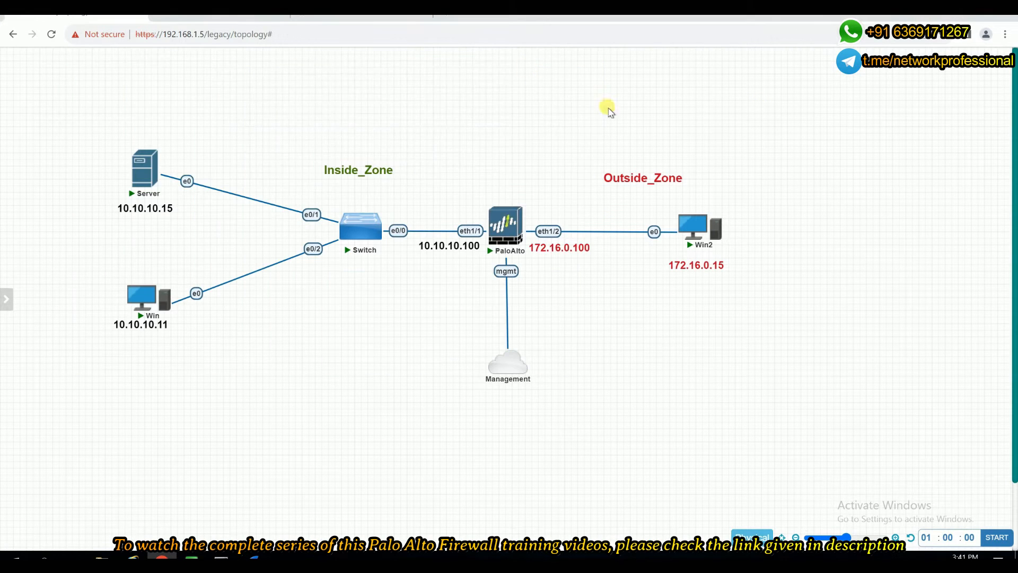
right_click(503, 229)
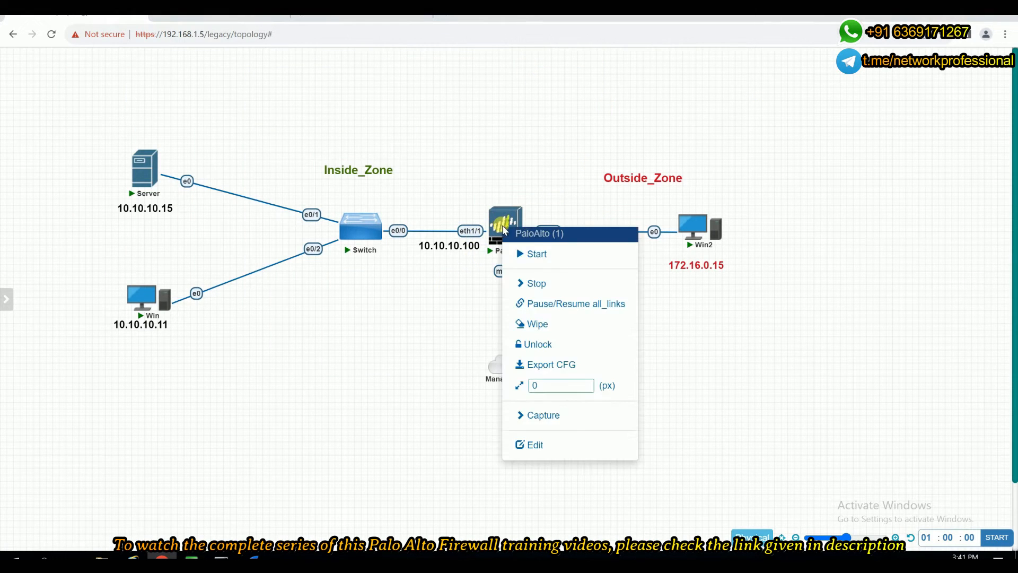
mouse_move(540, 416)
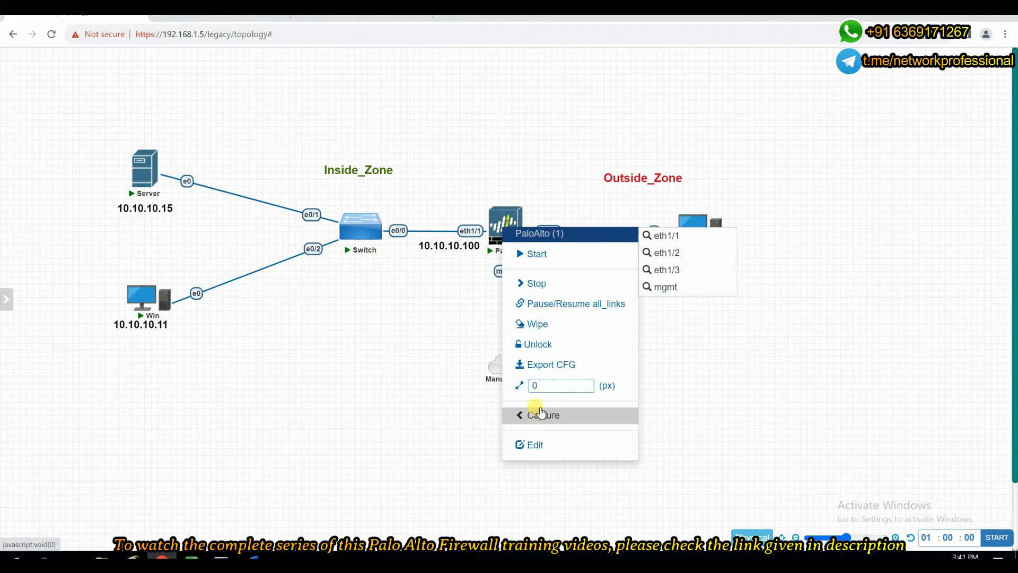
left_click(663, 253)
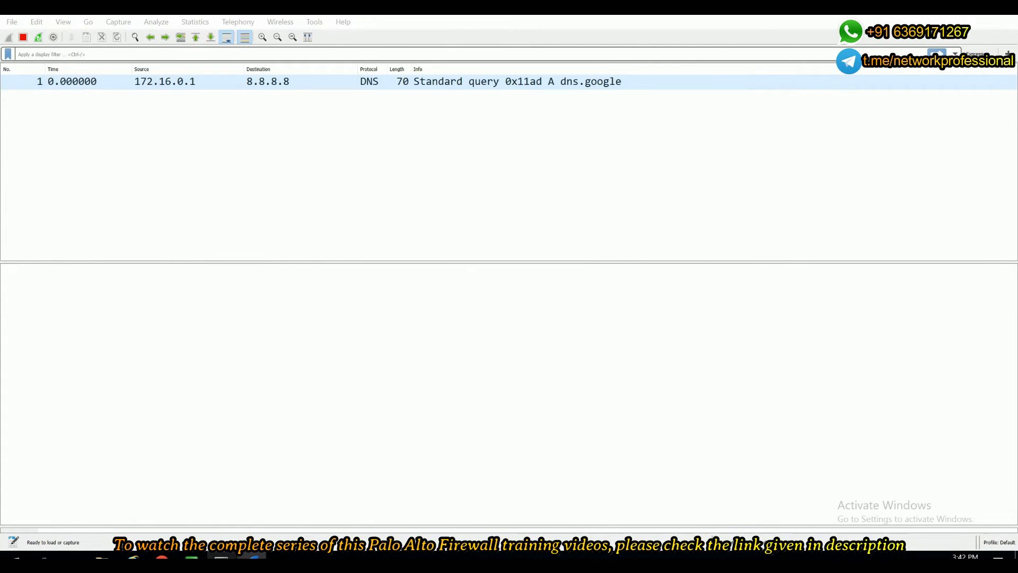
left_click(982, 26)
left_click(566, 300)
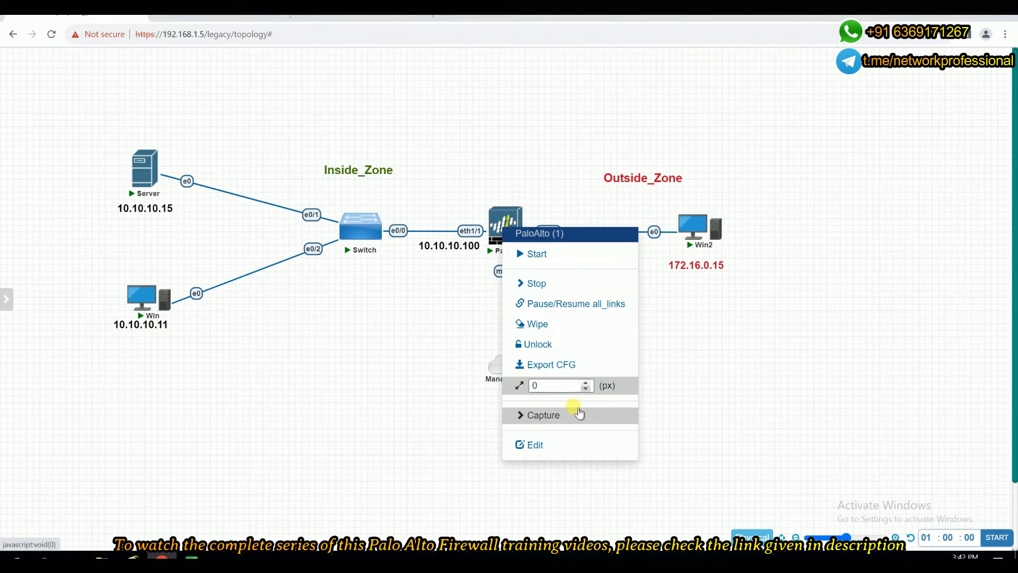
Start a new Wireshark capture on PaloAlto's eth1/1 interface through wireshark_wrapper
mouse_move(579, 413)
left_click(663, 242)
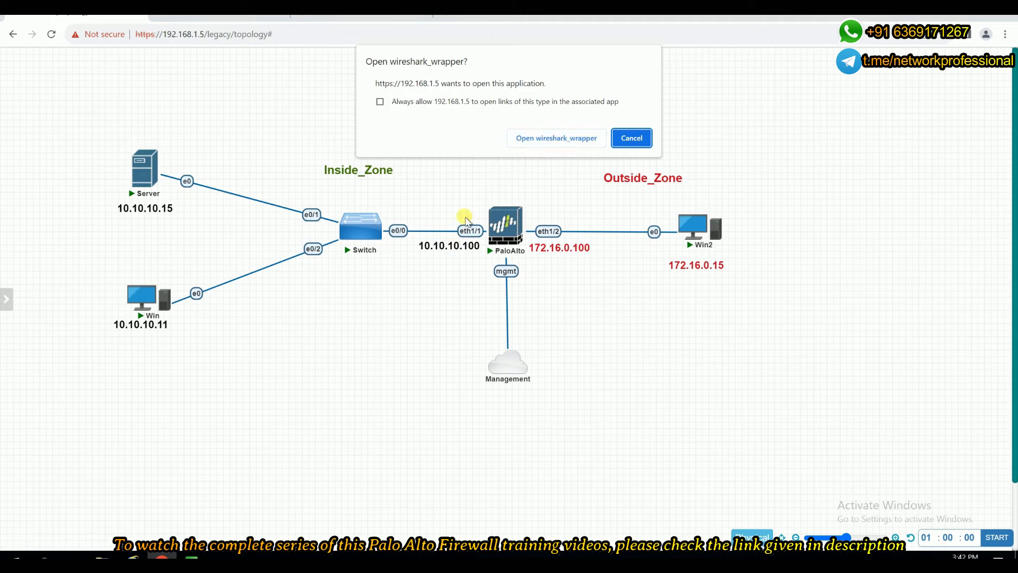
left_click(536, 140)
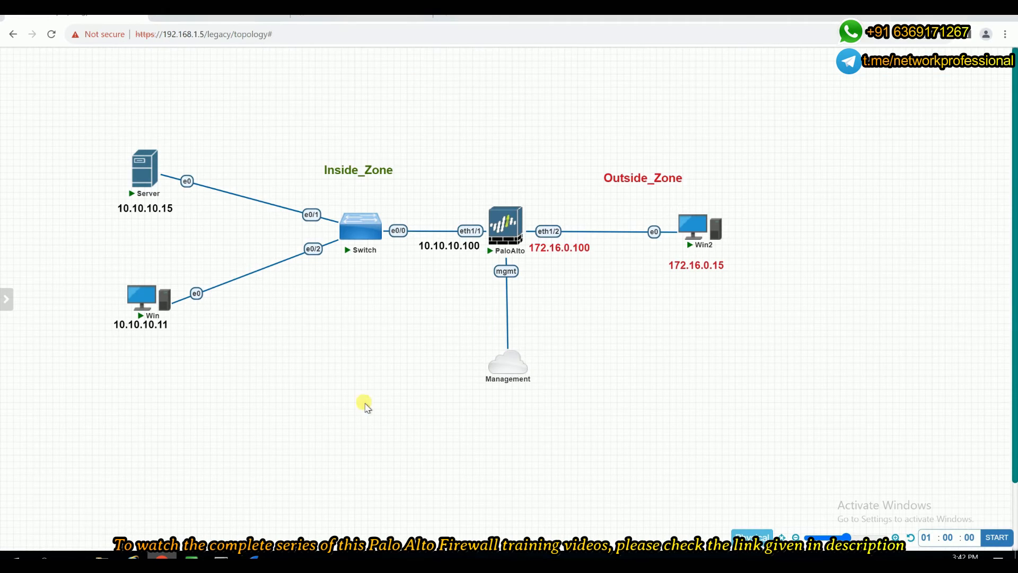
Start a Wireshark capture on PaloAlto's eth1/2 interface through wireshark_wrapper and minimize the capture and console windows
right_click(510, 229)
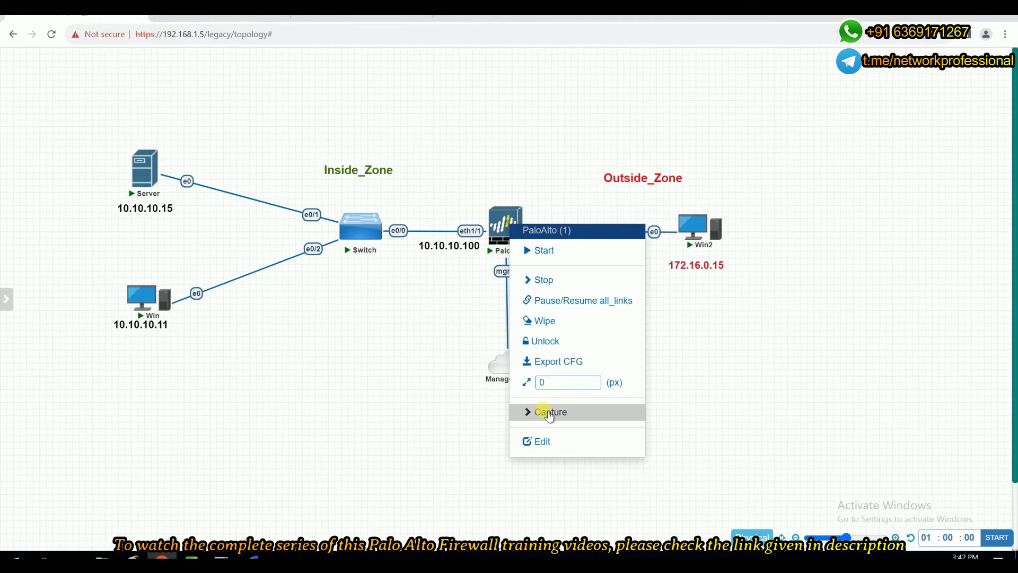
mouse_move(549, 417)
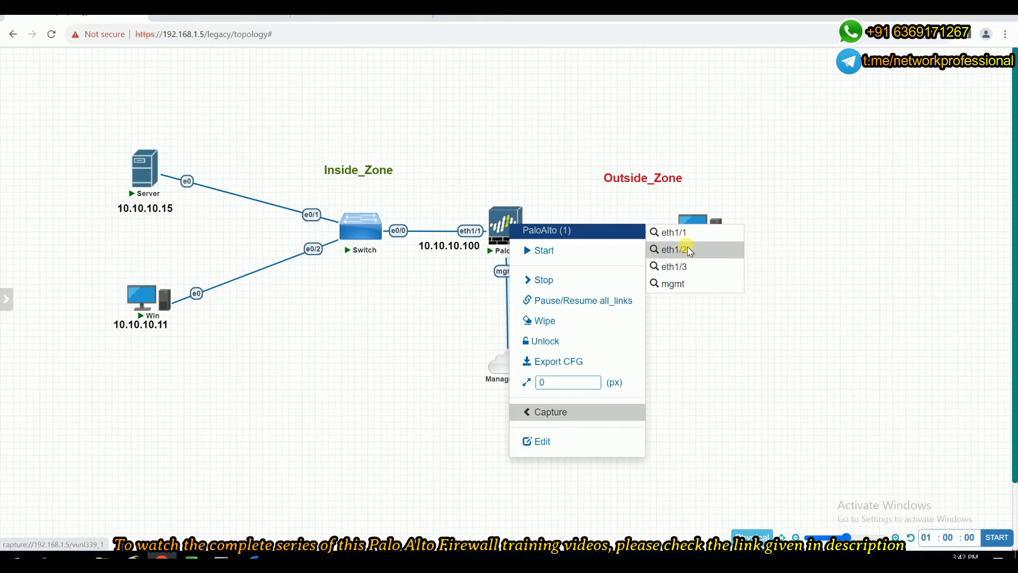
left_click(684, 250)
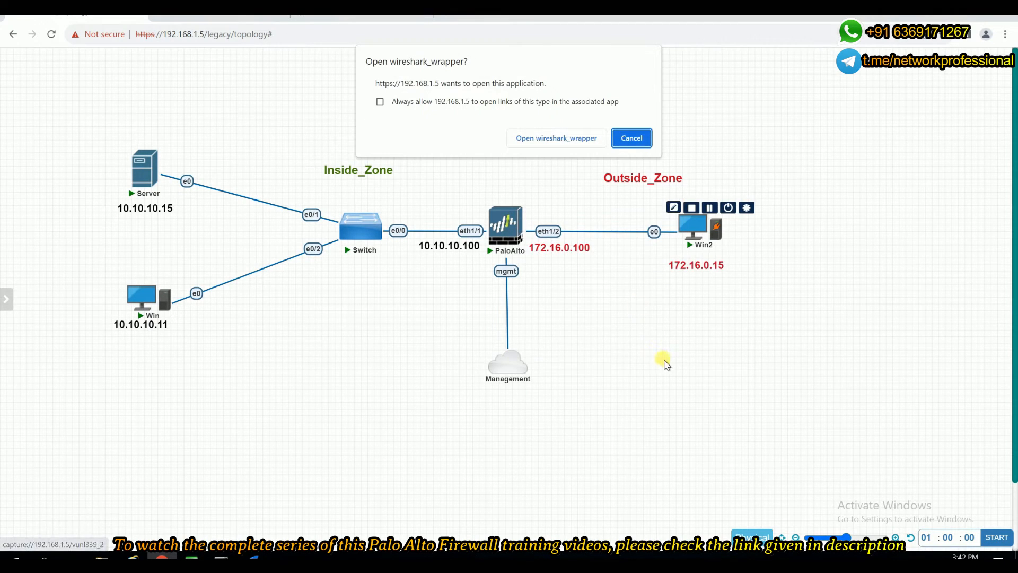
left_click(575, 137)
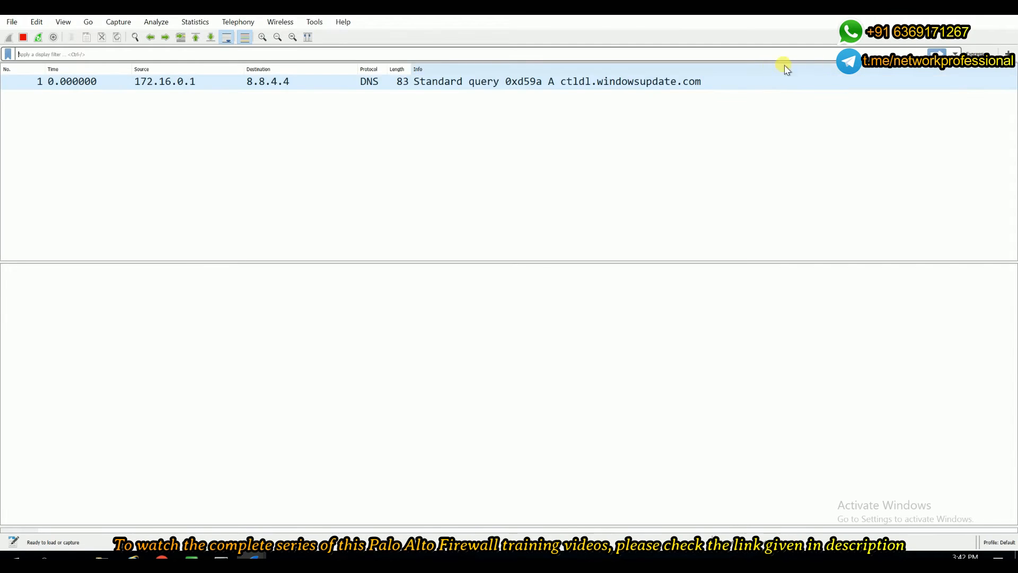
left_click(947, 7)
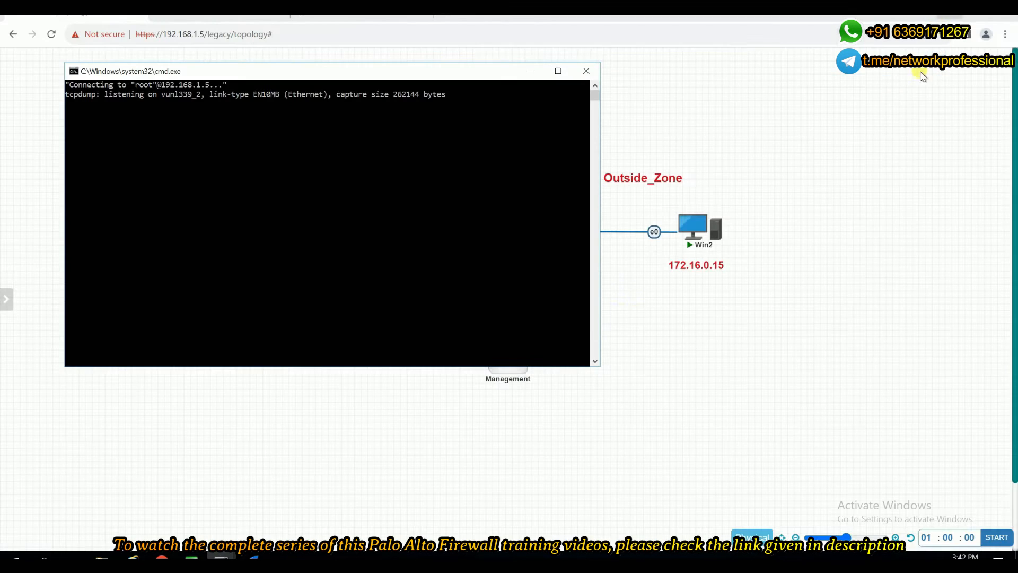
left_click(530, 73)
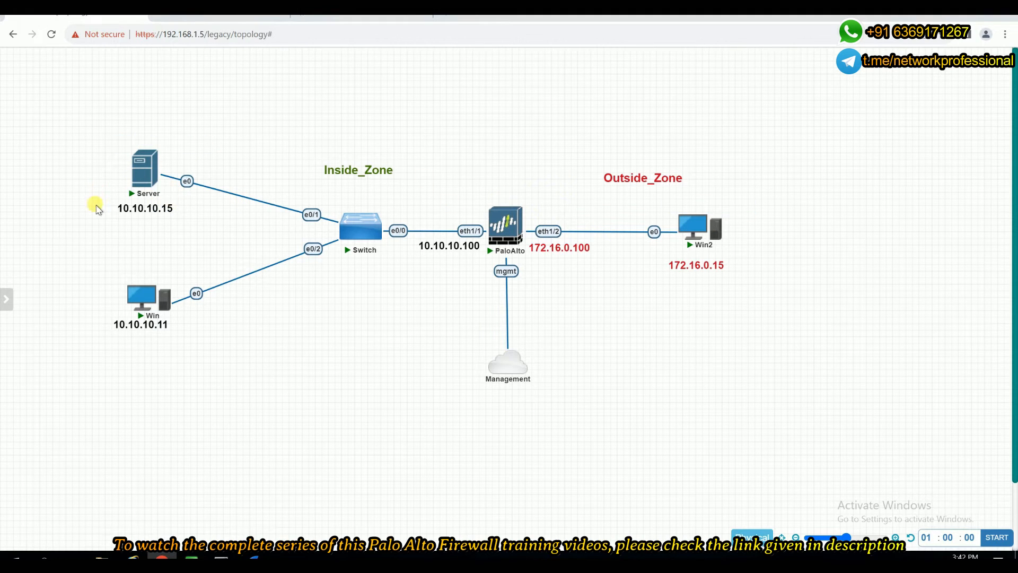
Switch to the Win2 console and replace the browser's 10.10.10.15 page with a blank new tab
mouse_move(484, 222)
mouse_move(252, 556)
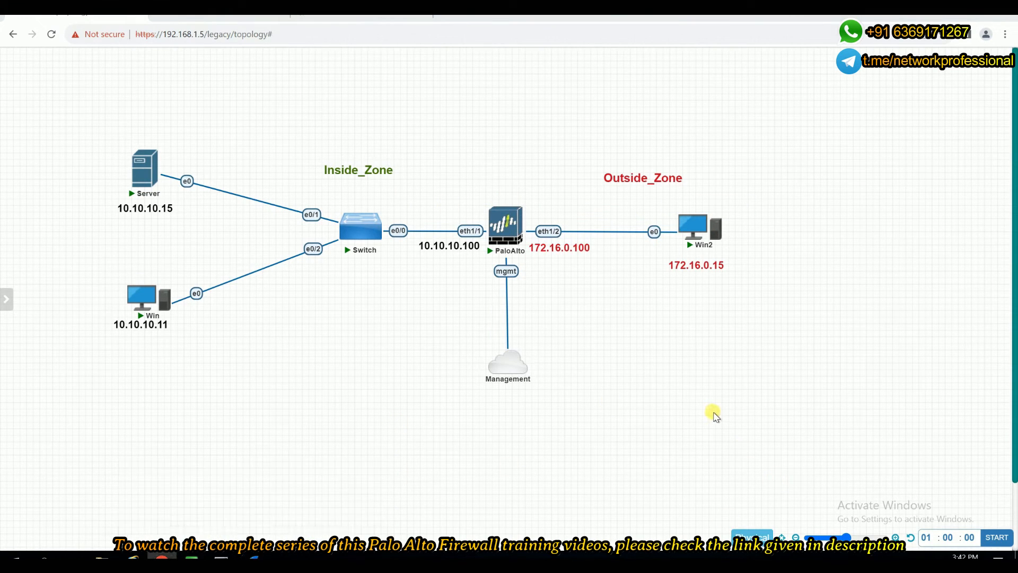
left_click(695, 232)
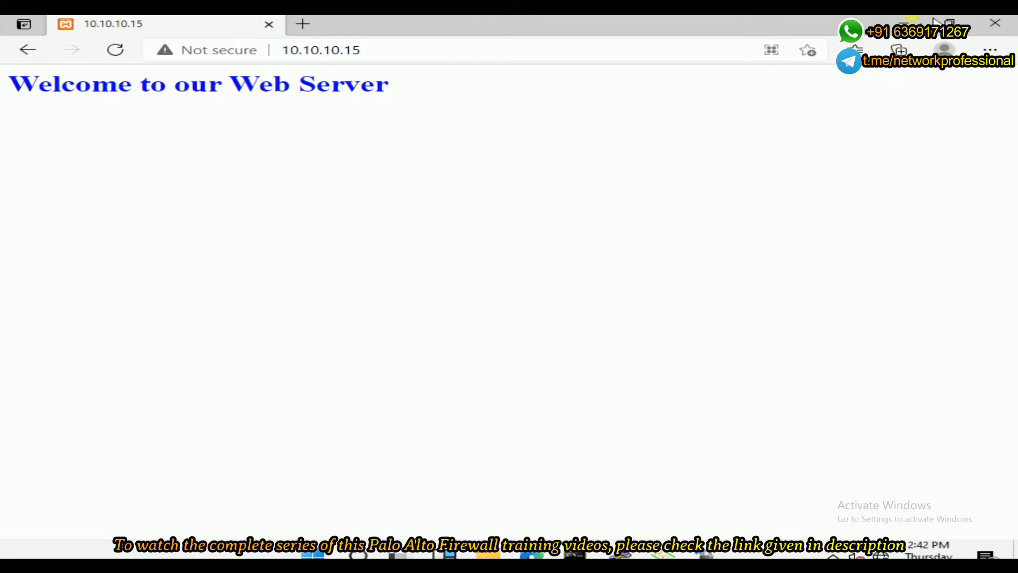
left_click_drag(285, 53, 369, 48)
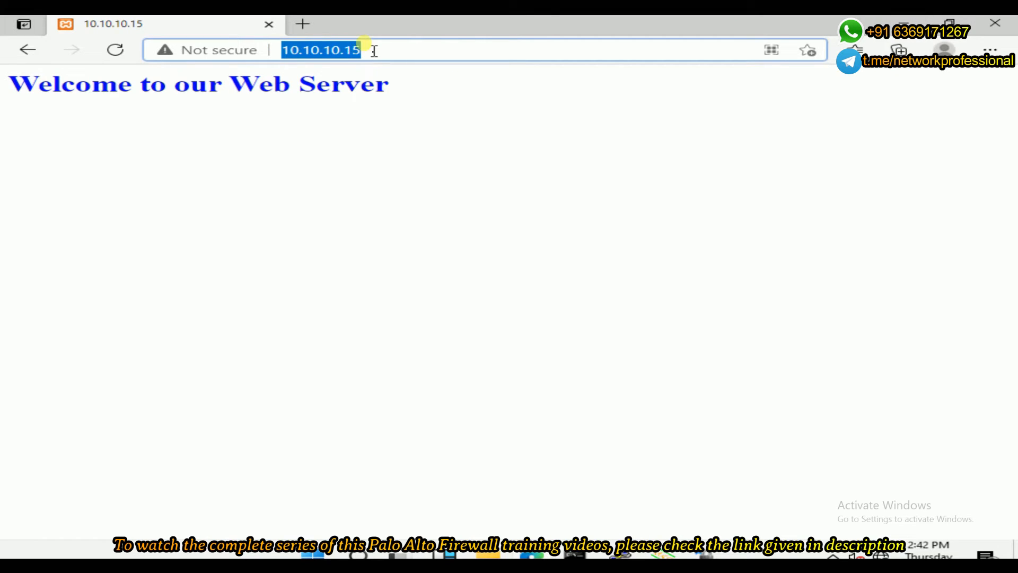
left_click(300, 25)
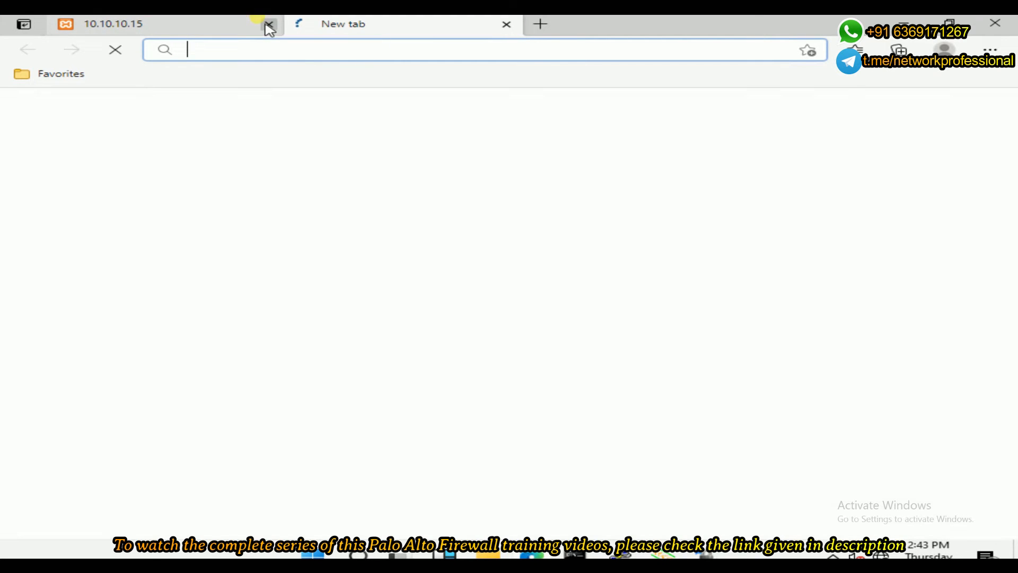
left_click(269, 25)
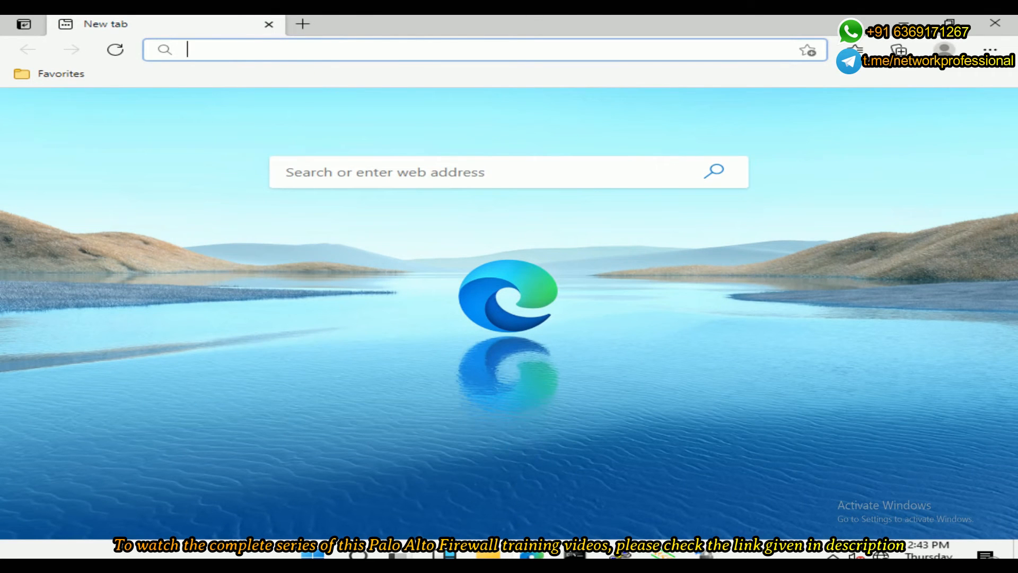
Ping 172.16.0.100 from the Win2 Command Prompt after adding a few blank prompt lines
mouse_move(574, 554)
left_click(549, 471)
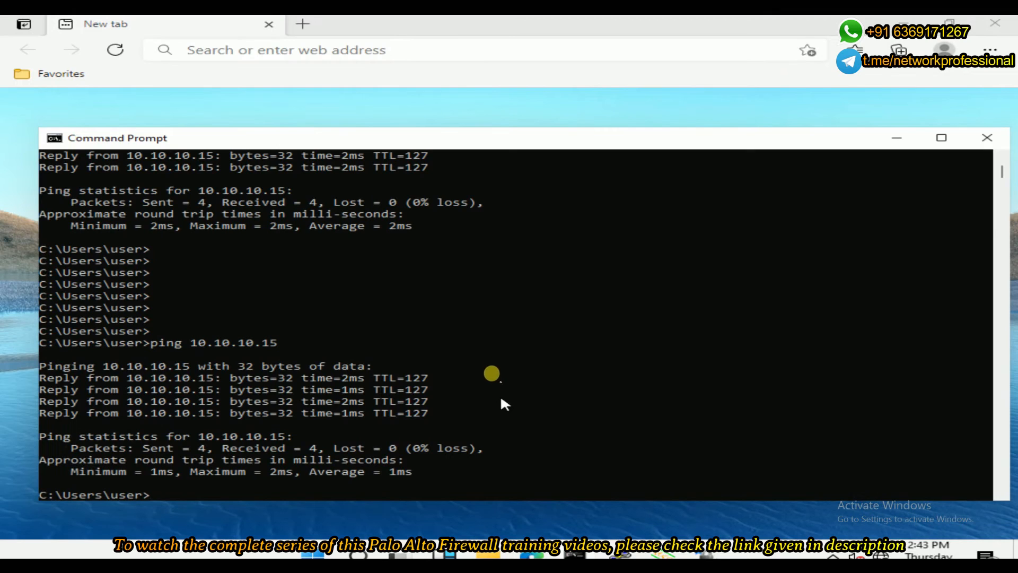
key("Return")
key("Return")
key("Return")
key("Return")
key("Return")
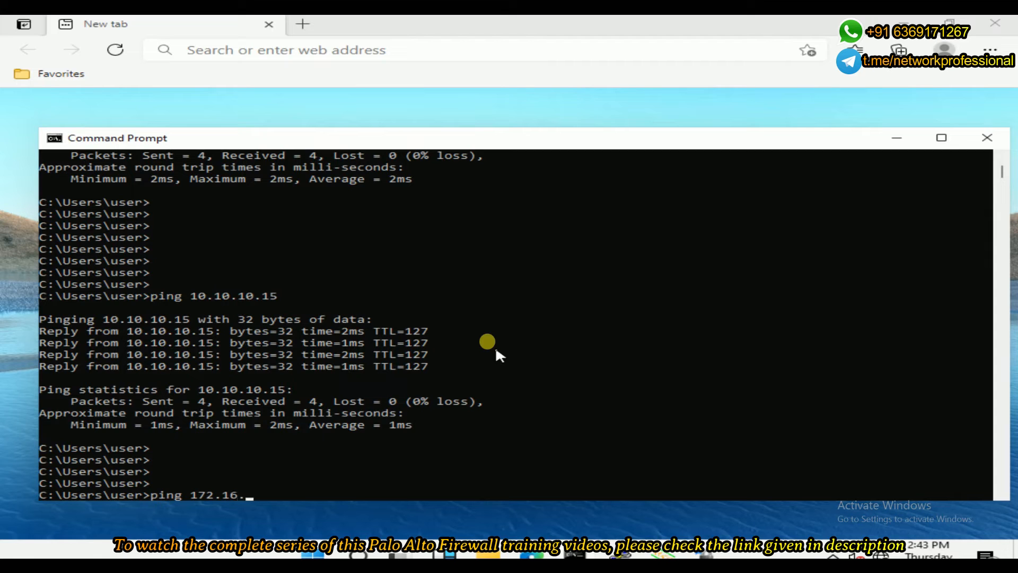
key("Return")
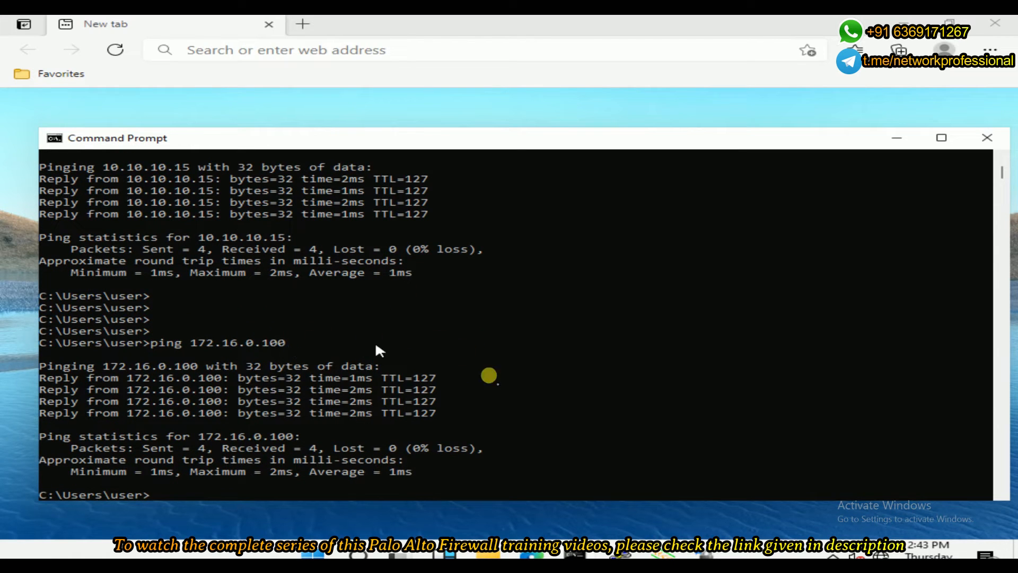
Browse to 172.16.0.100 in Edge on Win2 and check the page heading against the address
mouse_move(532, 554)
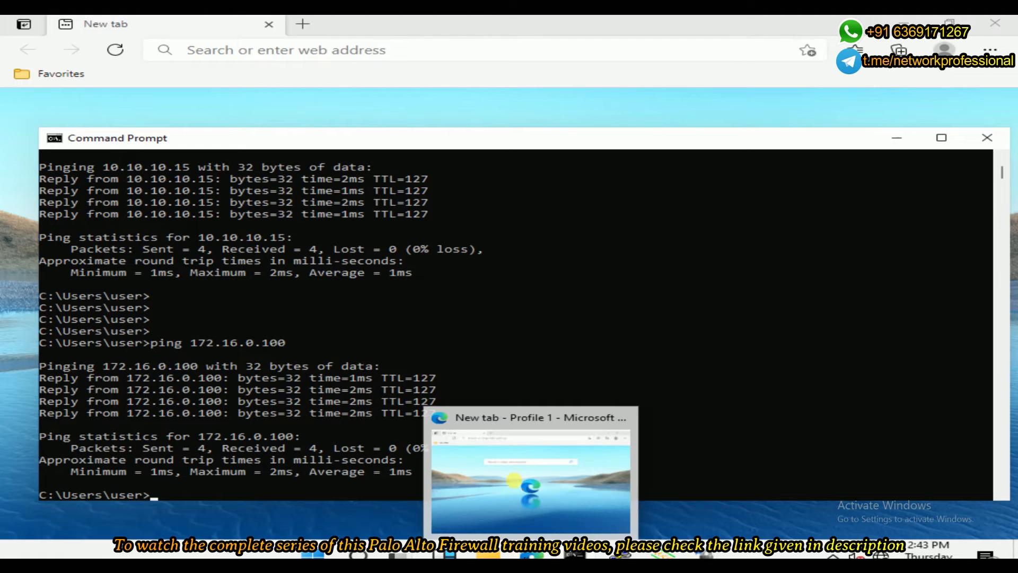
left_click(514, 482)
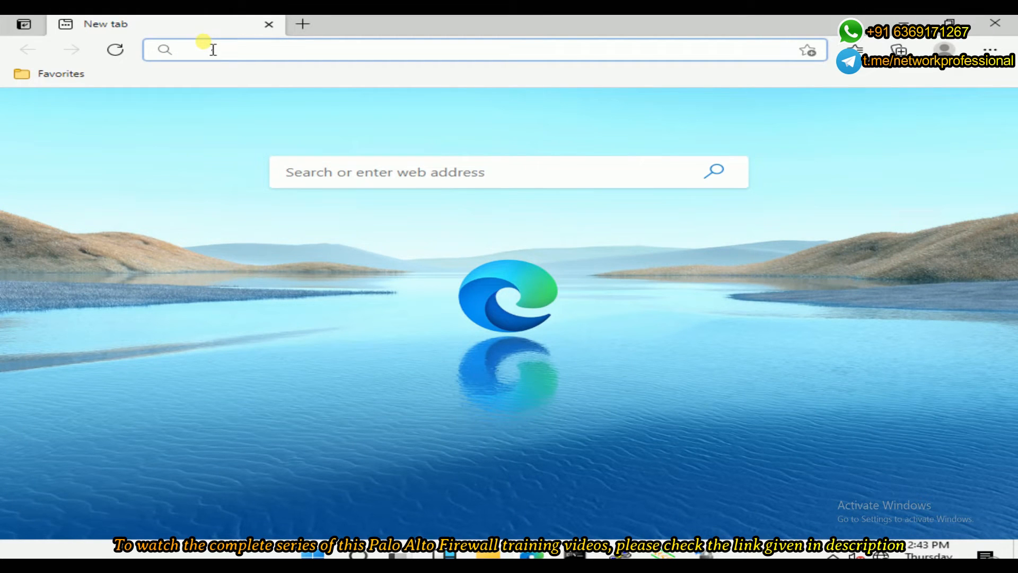
type("17")
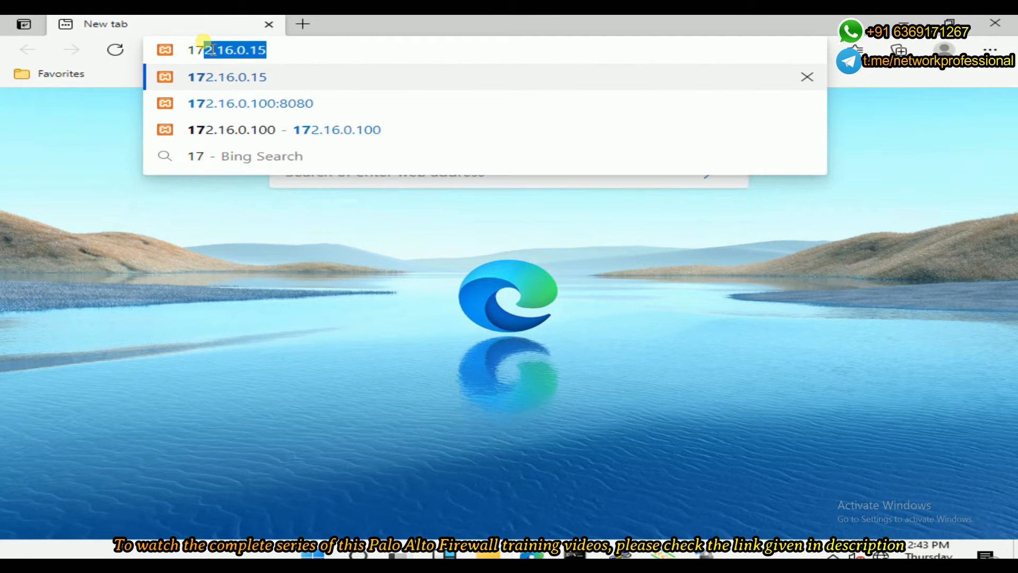
type("2.16.0.100")
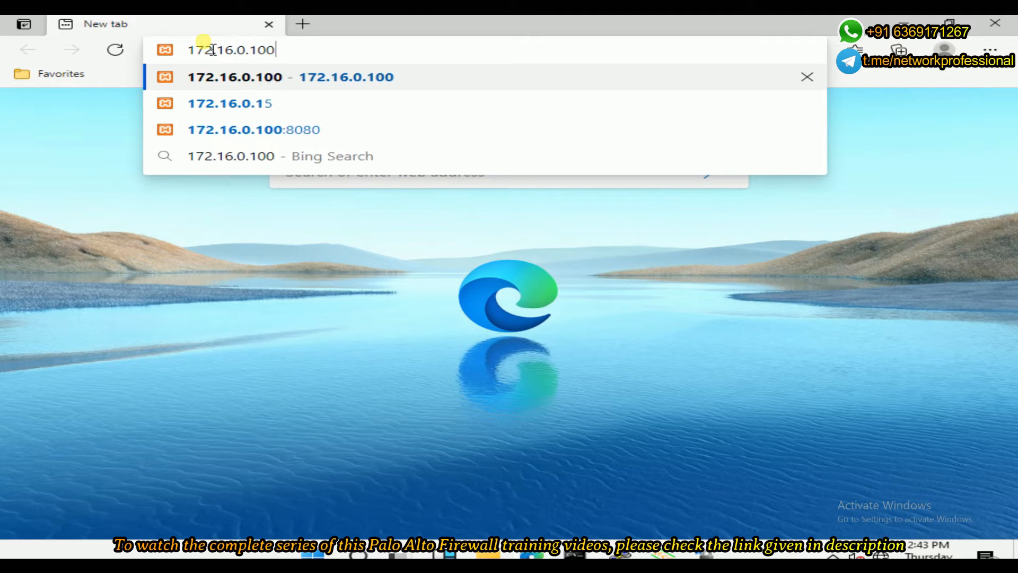
key("Return")
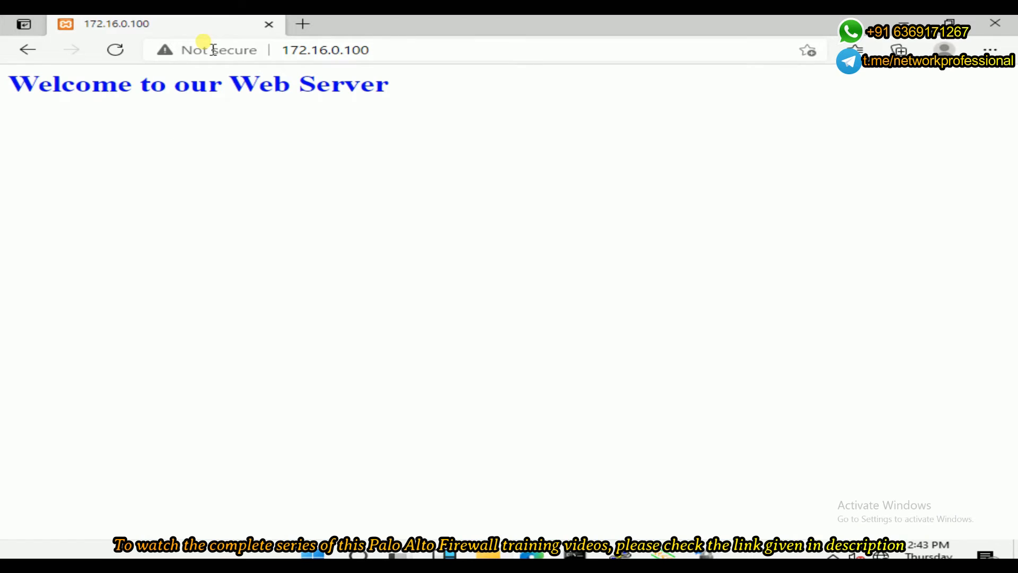
left_click_drag(404, 88, 4, 95)
left_click(279, 119)
left_click(286, 53)
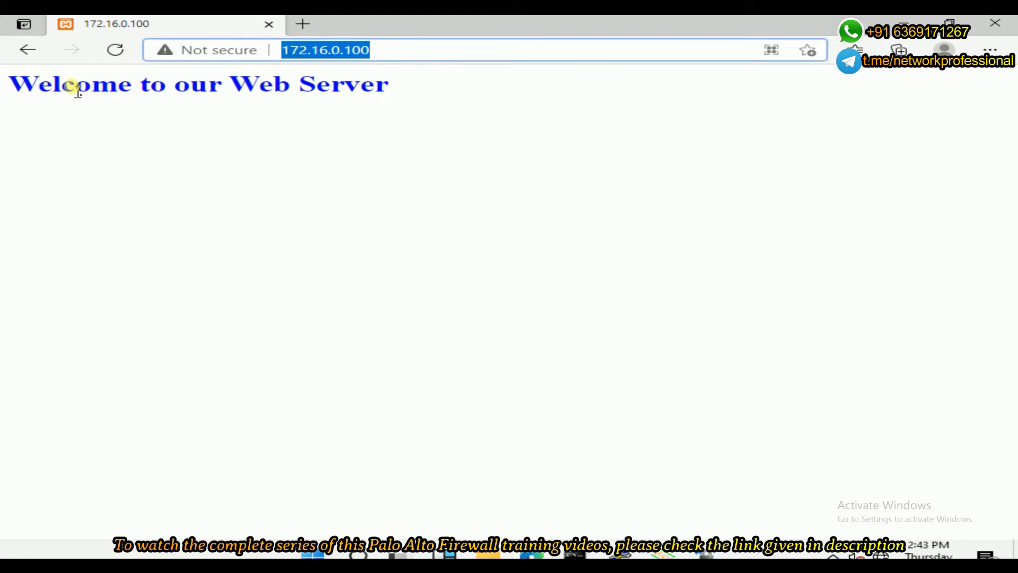
left_click_drag(9, 86, 398, 127)
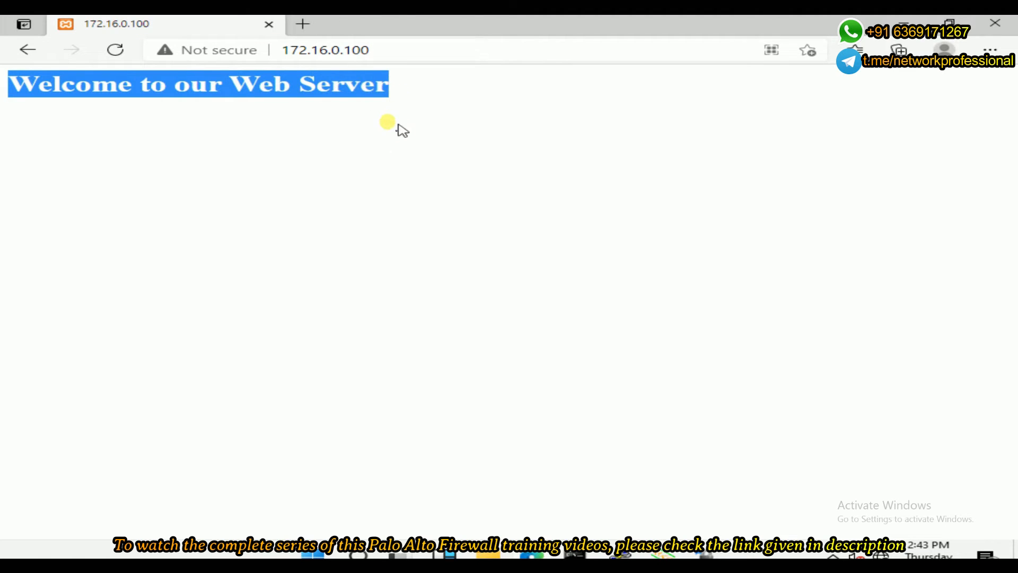
left_click(410, 89)
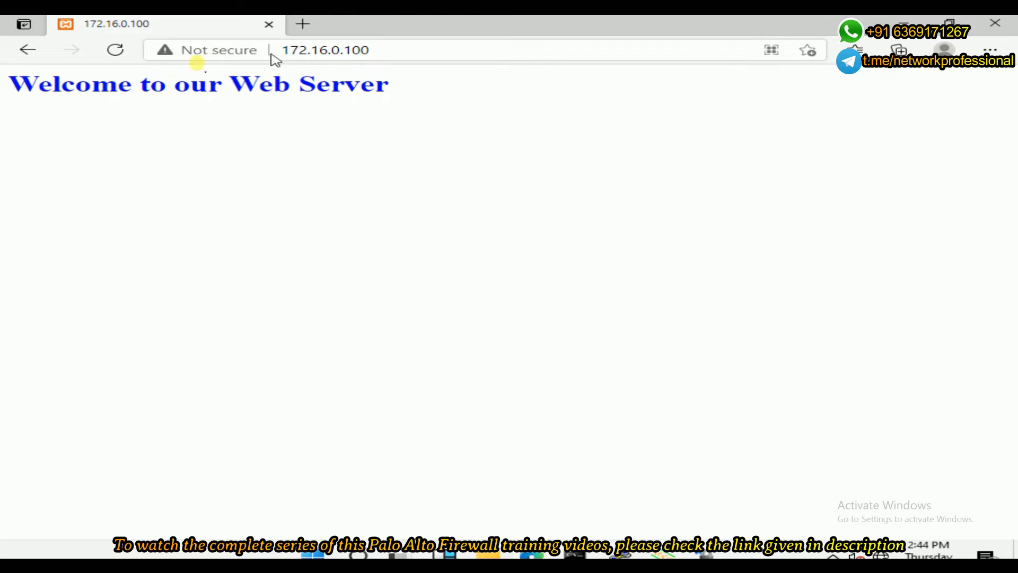
mouse_move(8, 84)
left_mouse_down()
mouse_move(428, 115)
mouse_move(453, 92)
left_mouse_up()
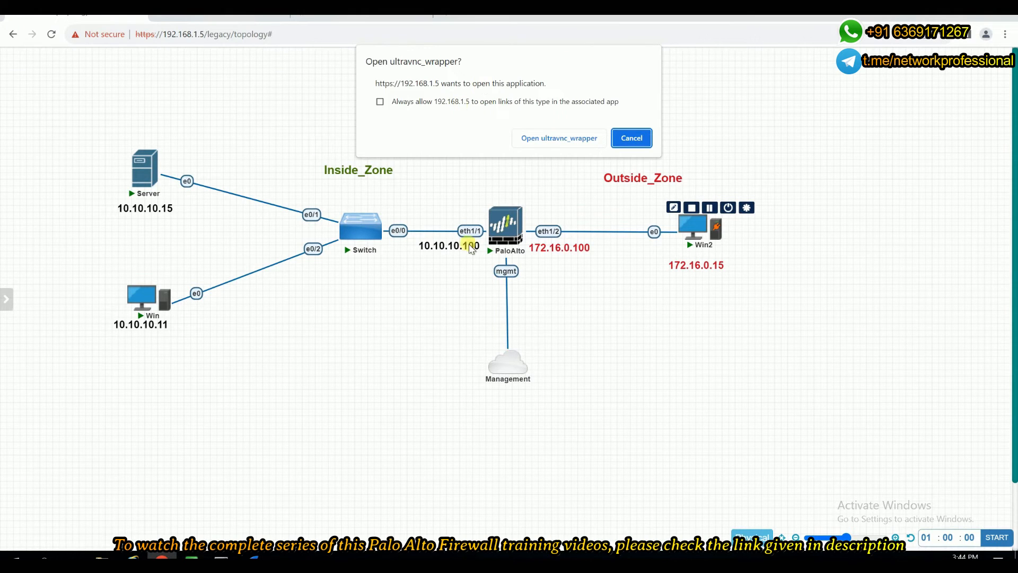
Dismiss the ultravnc_wrapper prompt in the topology, then stop the eth1/2 Wireshark capture and filter it by icmp
left_click(637, 289)
left_click(630, 139)
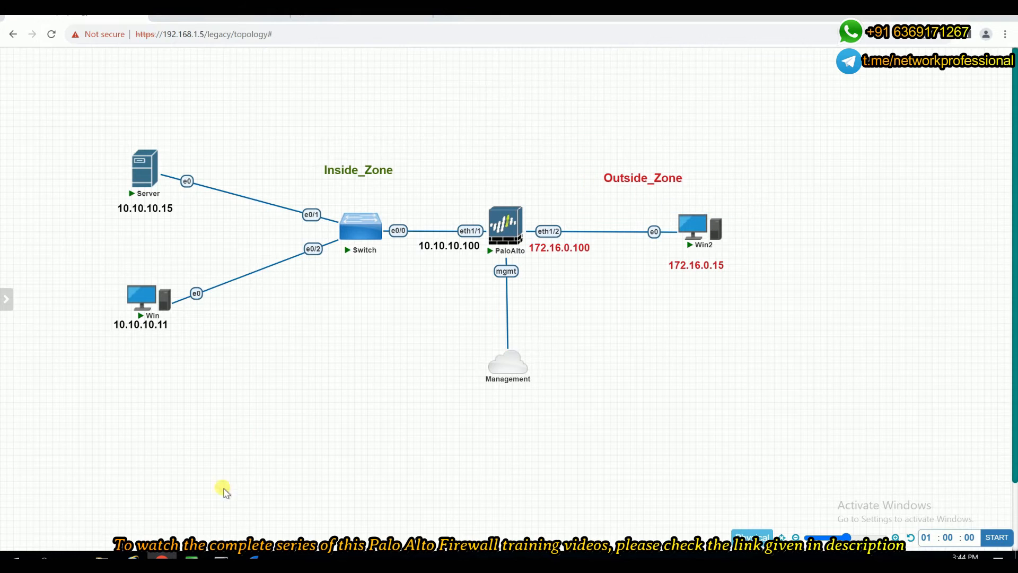
mouse_move(254, 561)
left_click(299, 510)
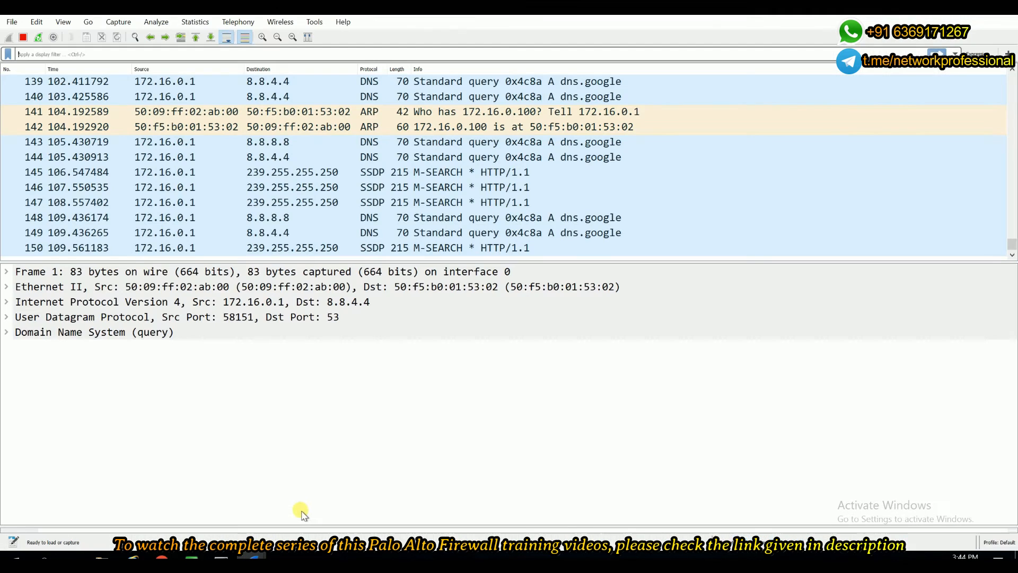
left_click(22, 37)
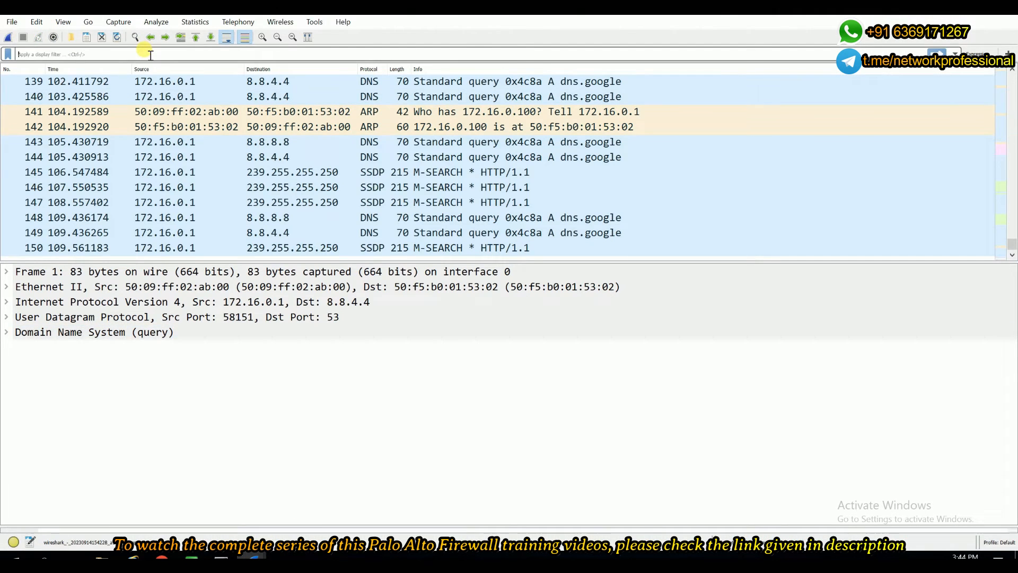
left_click(151, 54)
type("icmp")
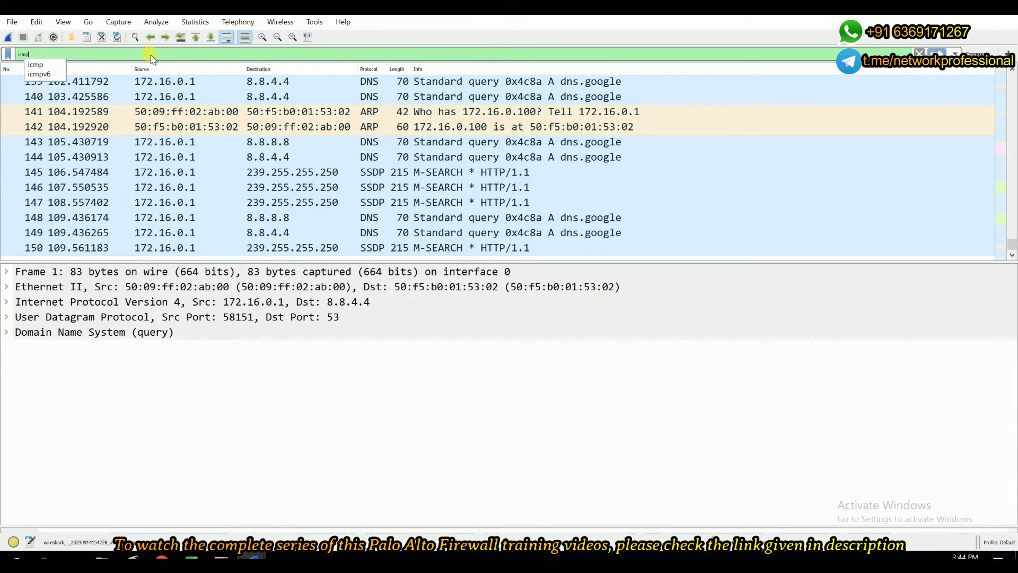
key("Return")
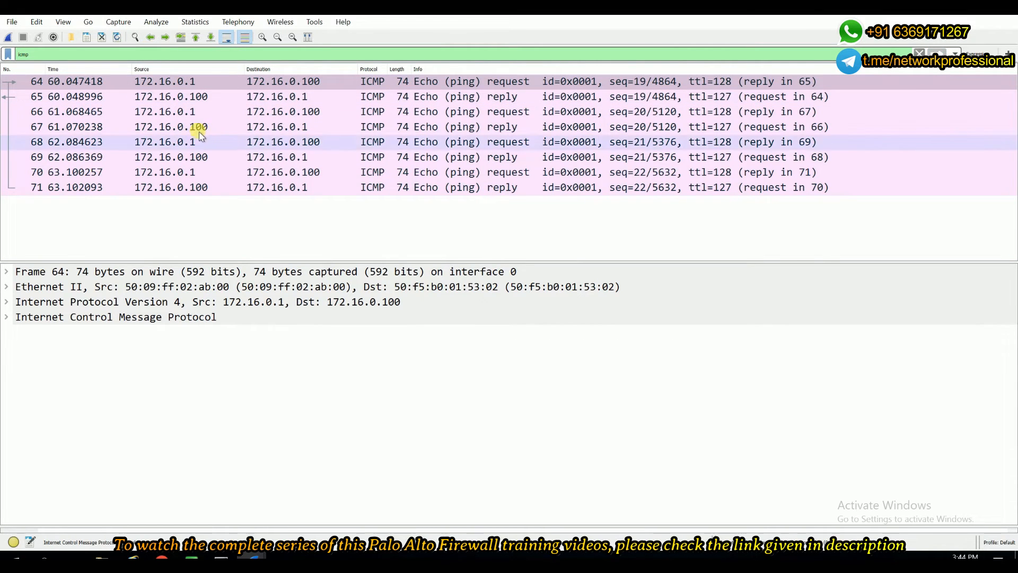
Switch to the eth1/1 Wireshark capture, stop it and filter its packets by icmp
mouse_move(257, 557)
left_click(182, 520)
left_click(24, 36)
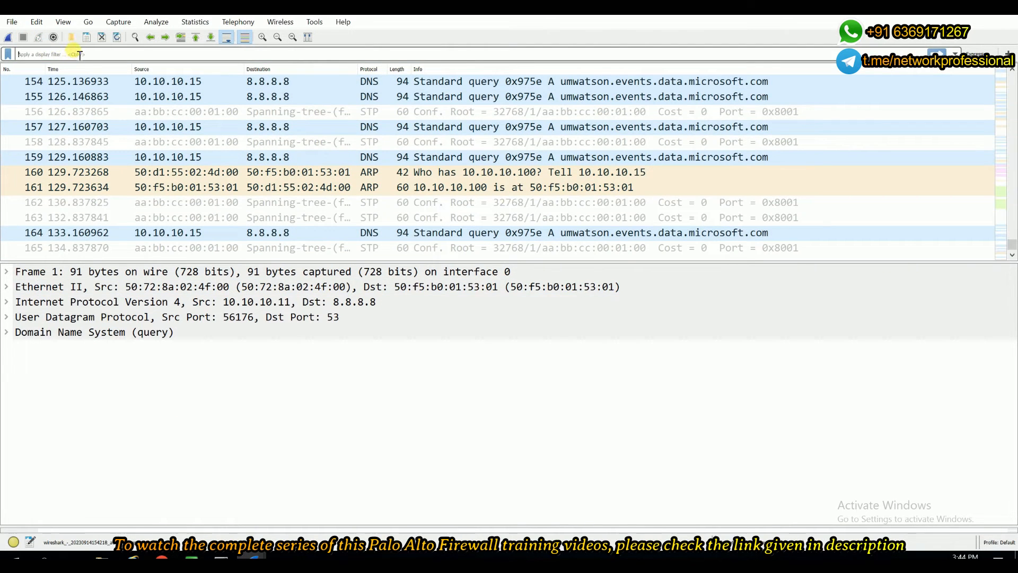
left_click(83, 53)
type("icmp")
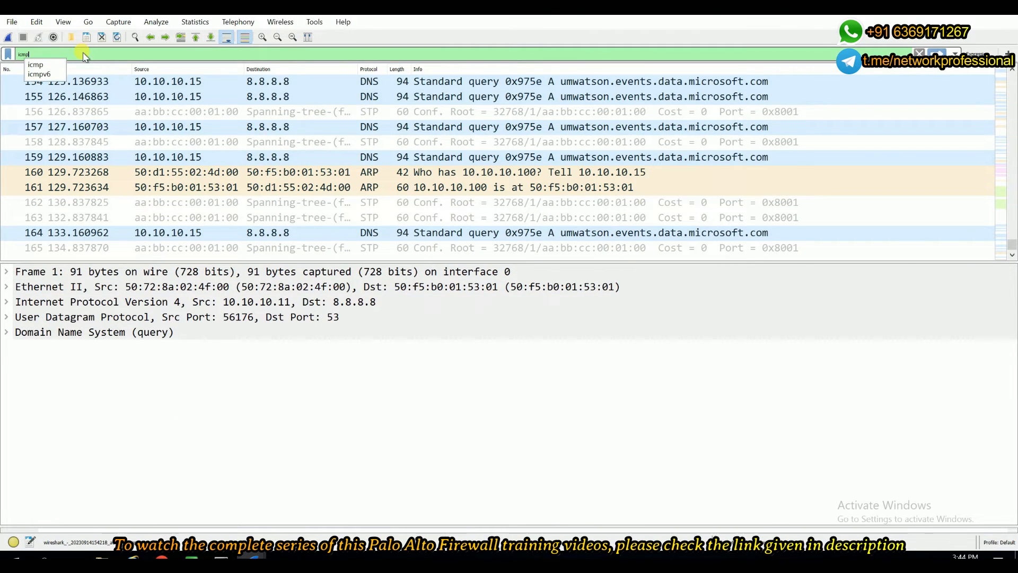
key("Return")
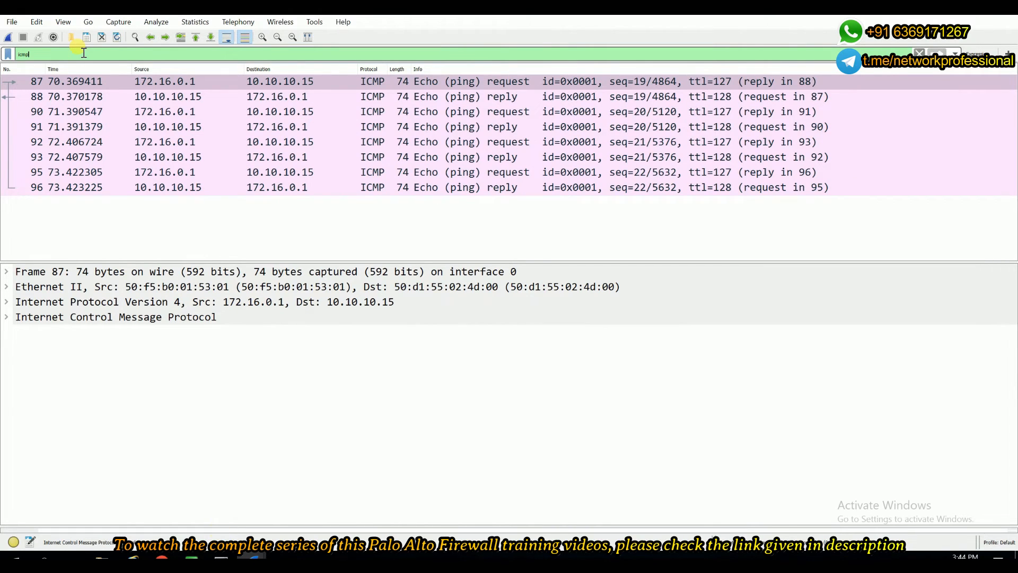
Select the first echo request in the eth1/2 capture to examine its source and destination addresses
mouse_move(257, 556)
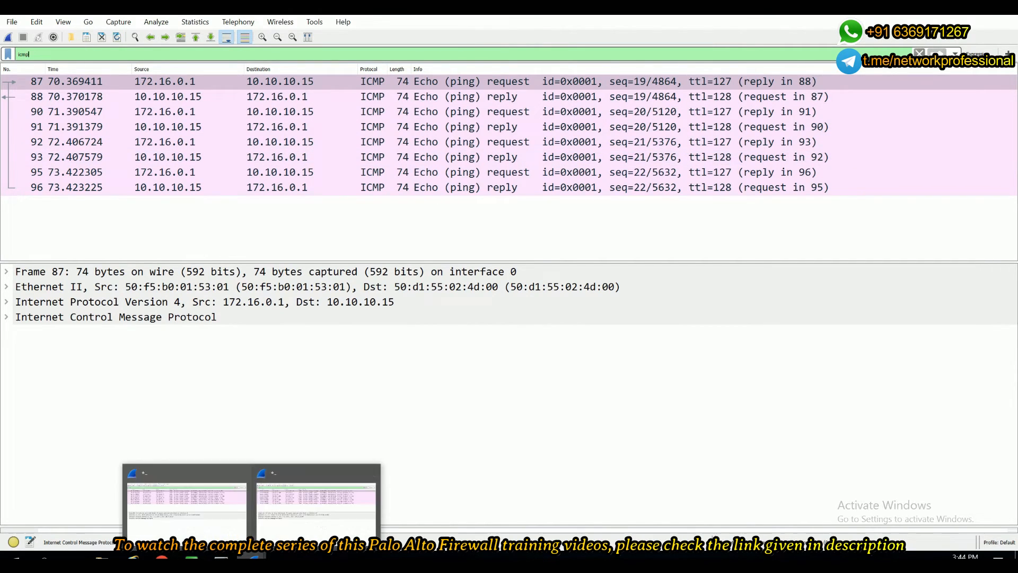
left_click(314, 515)
left_click(171, 85)
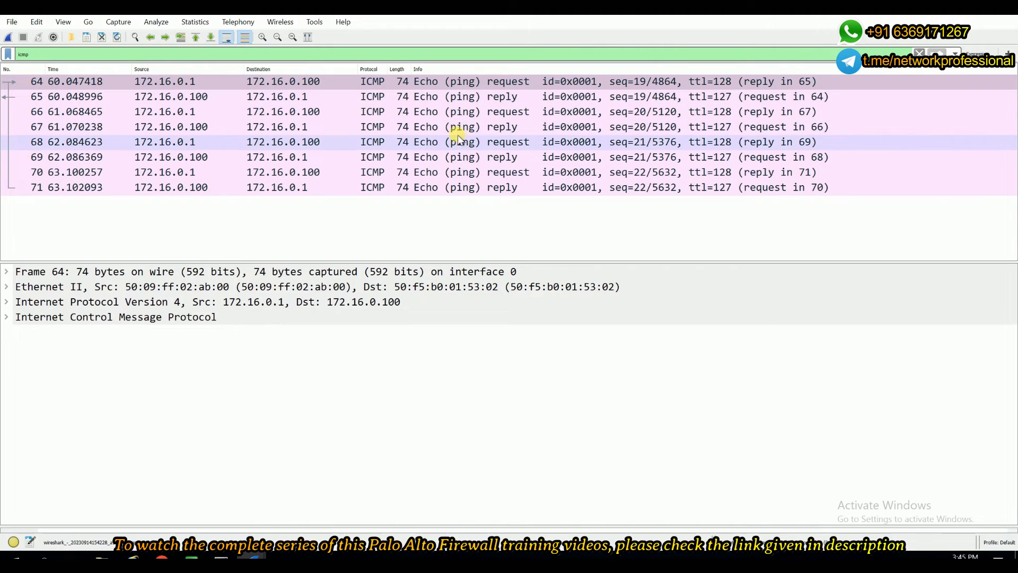
Return to the eth1/1 capture to compare its echo addresses and clear the icmp display filter
mouse_move(252, 560)
left_click(210, 515)
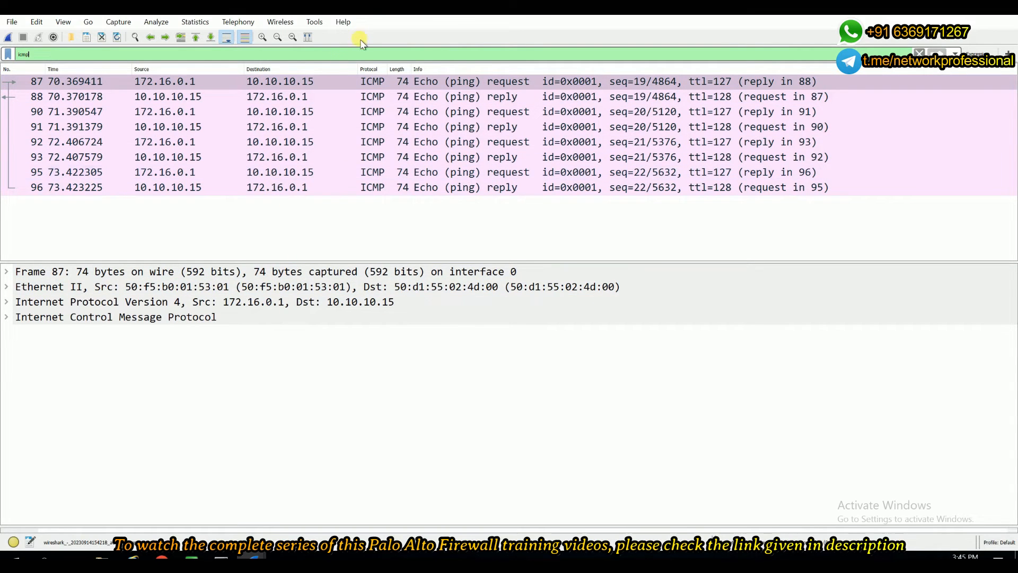
left_click(923, 53)
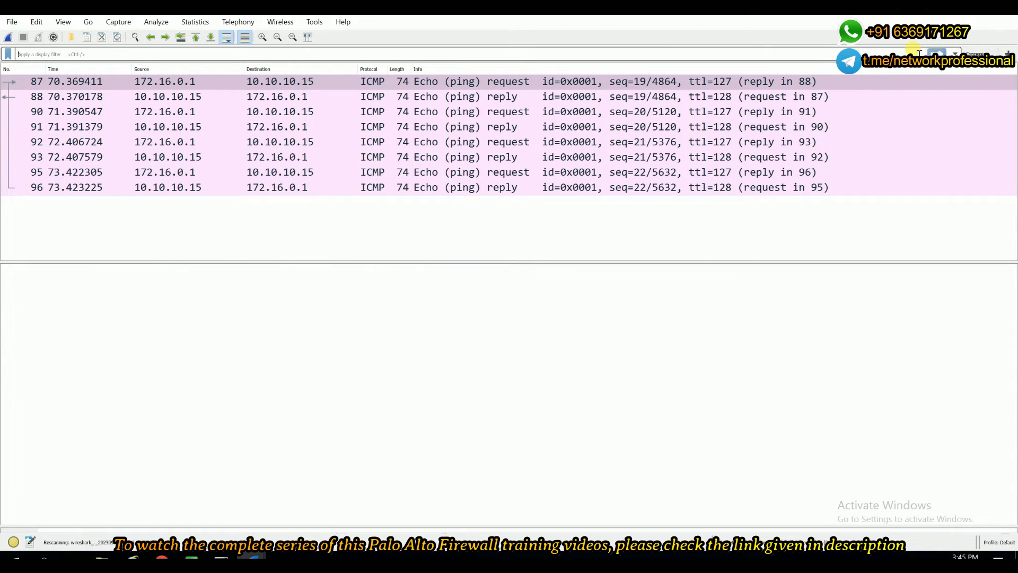
Follow the TCP stream of the HTTP GET packet in the eth1/1 capture, review the conversation and close it
scroll(698, 202, "down", 15)
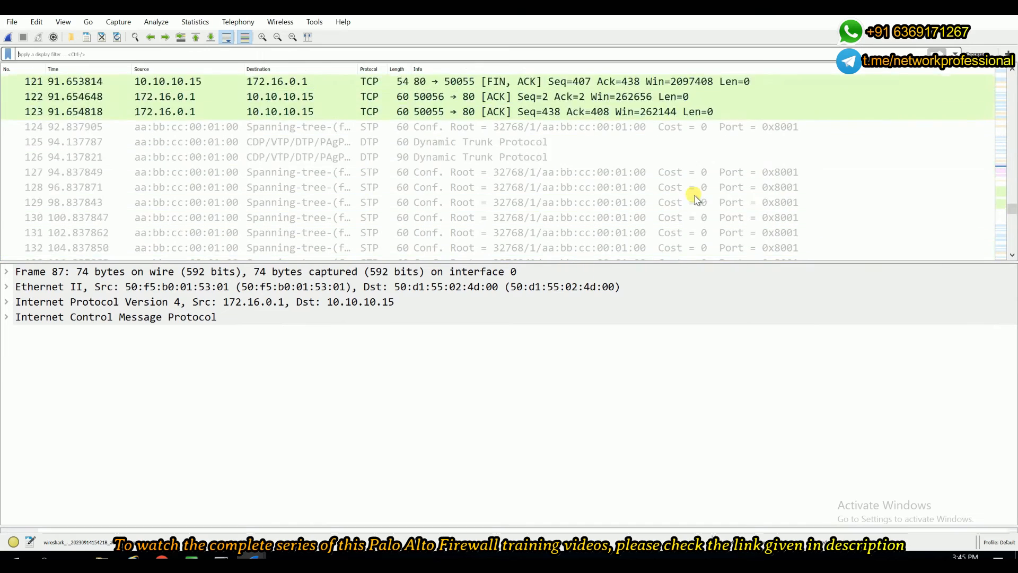
scroll(694, 197, "up", 2)
scroll(692, 185, "up", 2)
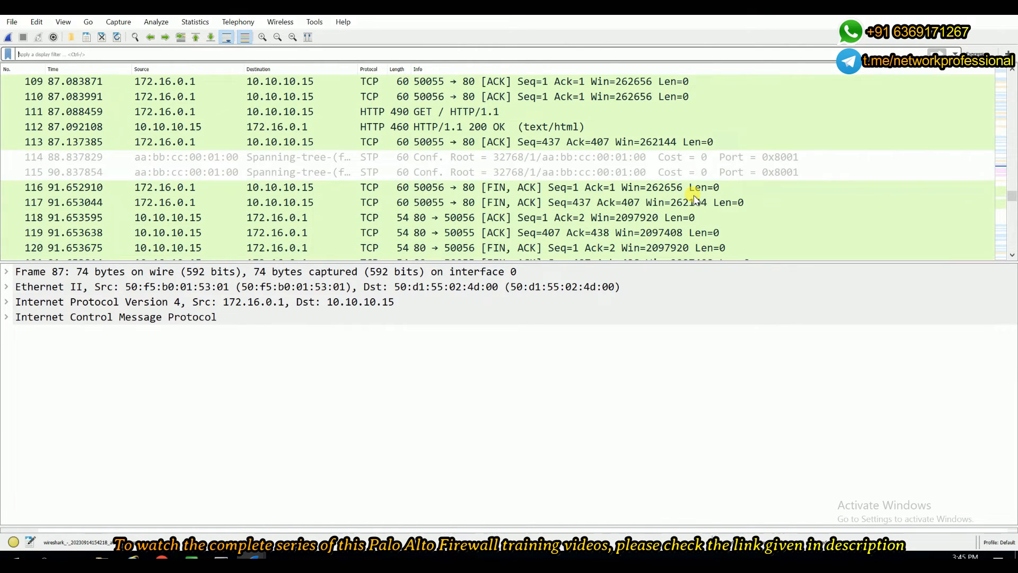
right_click(437, 114)
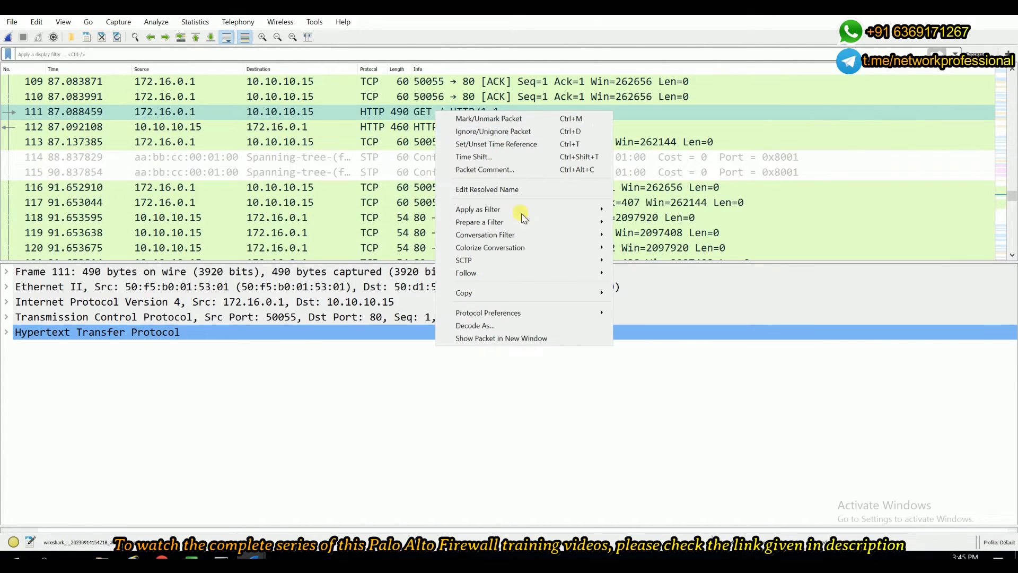
mouse_move(518, 272)
left_click(658, 269)
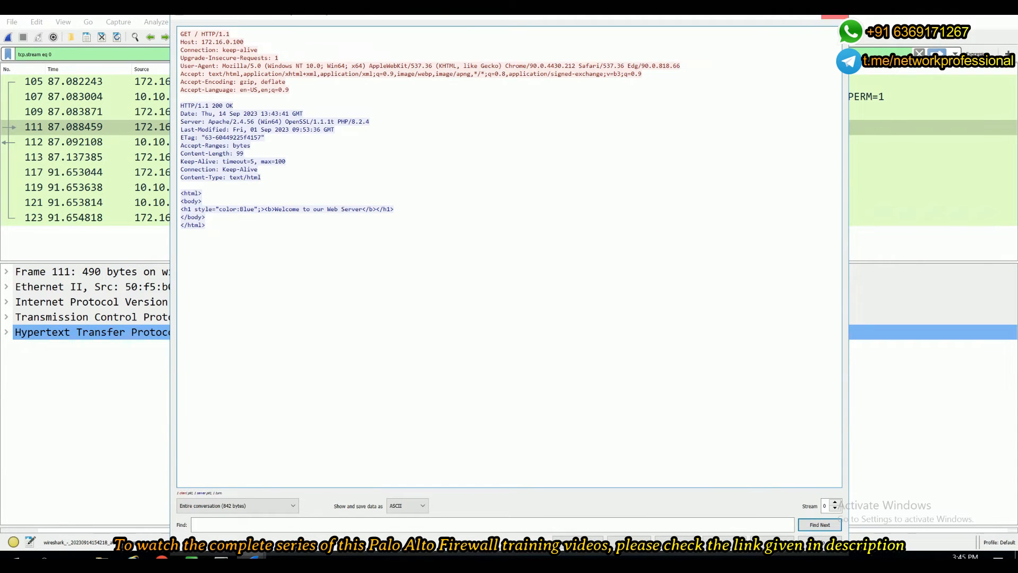
left_click(834, 17)
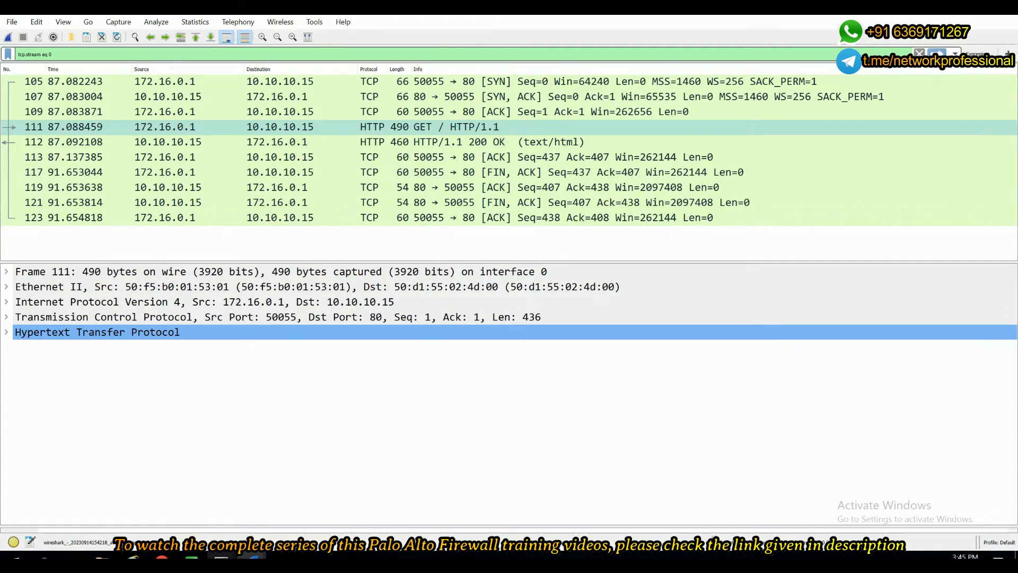
In the eth1/2 capture, clear the icmp filter and follow the HTTP GET packet's TCP stream, then close the stream view
mouse_move(253, 556)
left_click(348, 484)
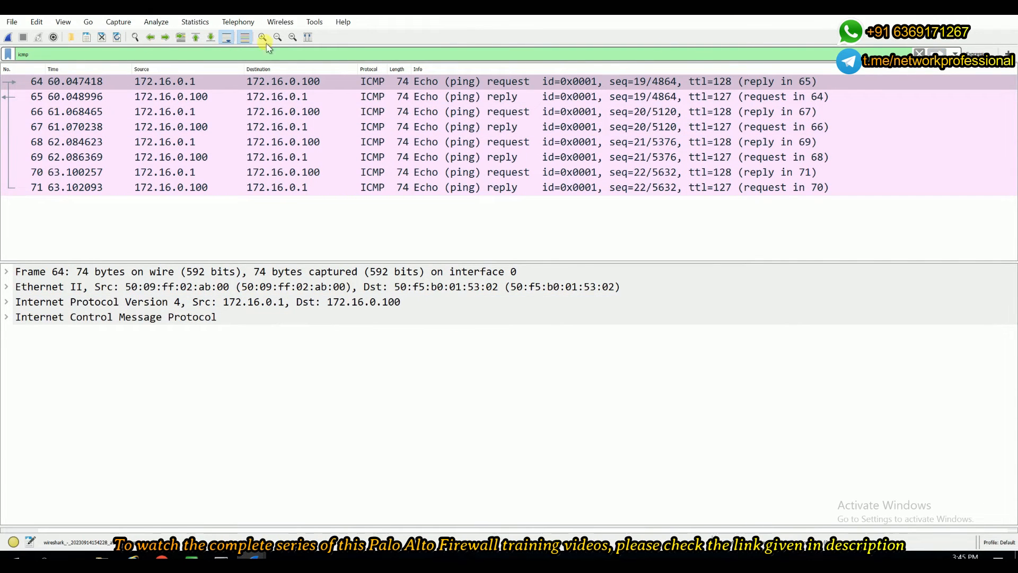
left_click(918, 53)
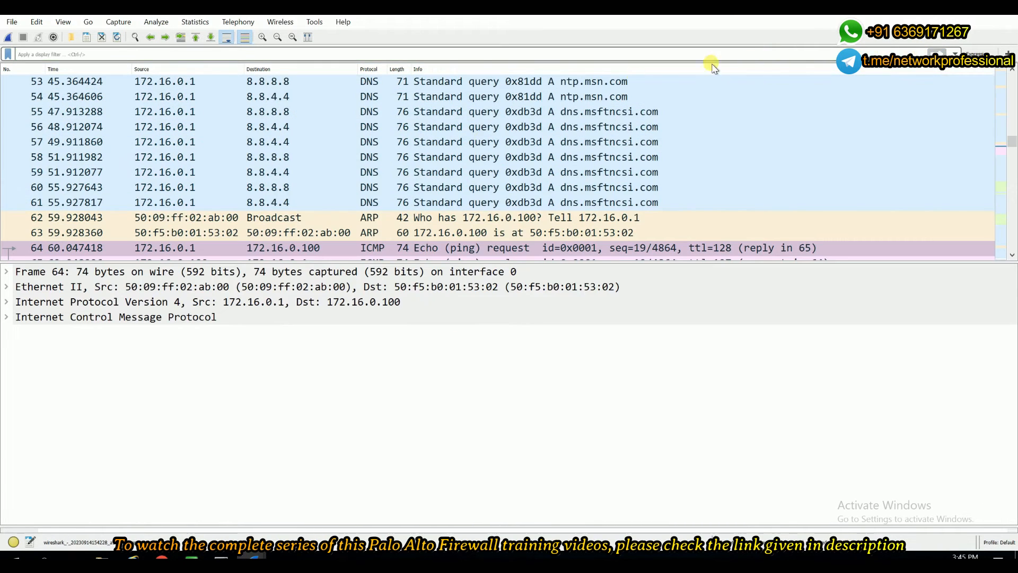
scroll(403, 199, "down", 13)
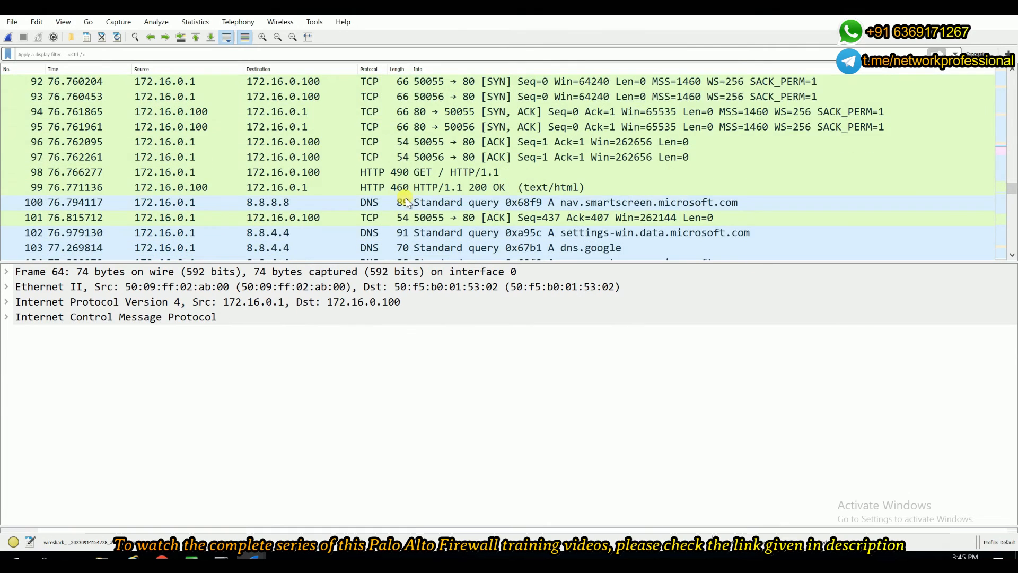
scroll(405, 203, "up", 1)
right_click(467, 218)
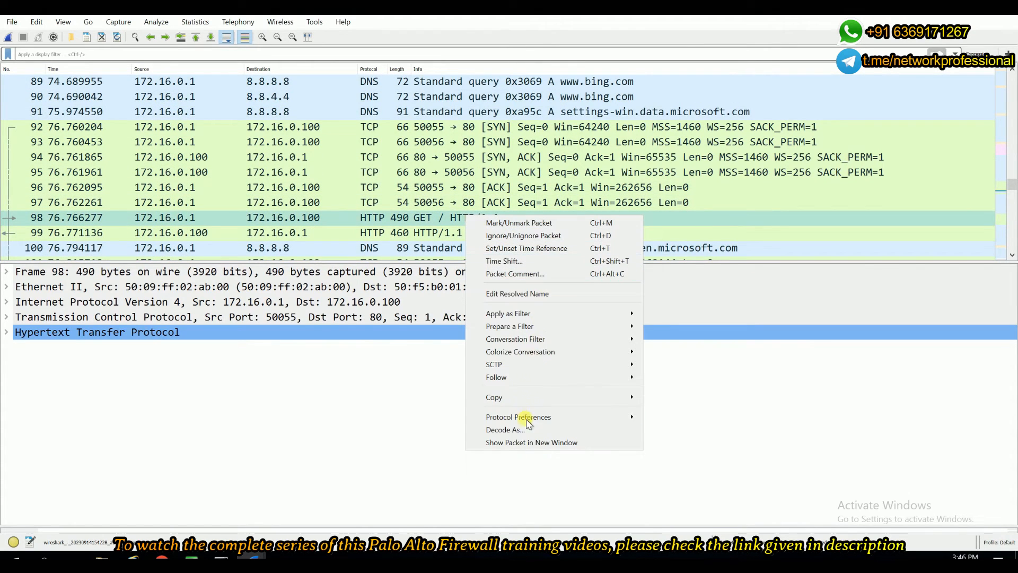
mouse_move(526, 377)
left_click(689, 378)
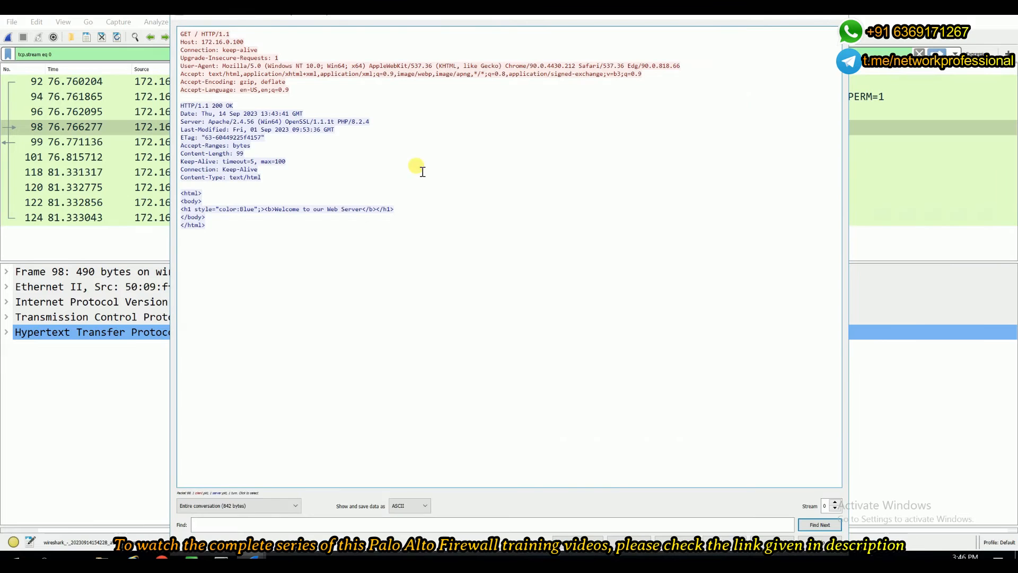
left_click(836, 17)
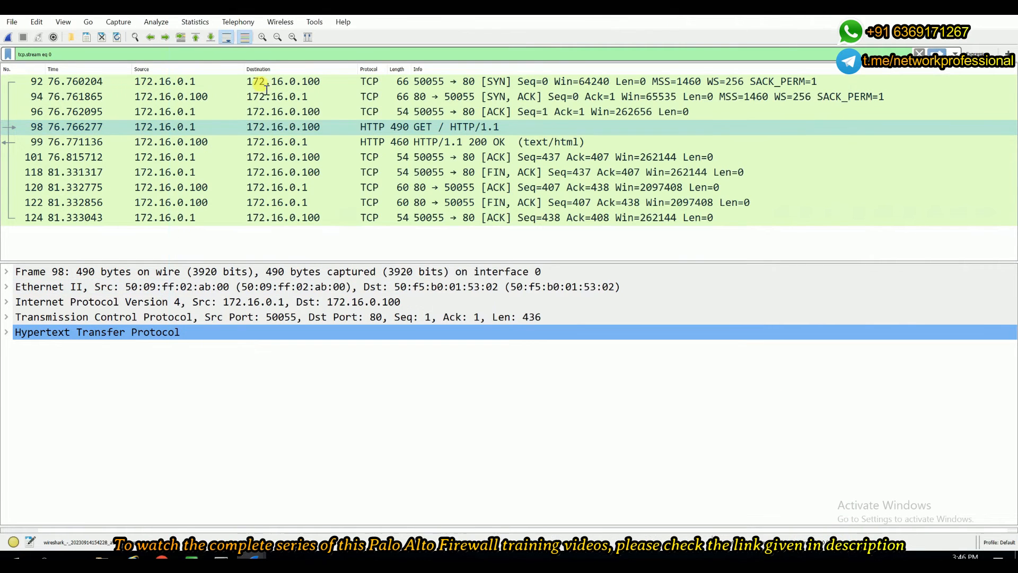
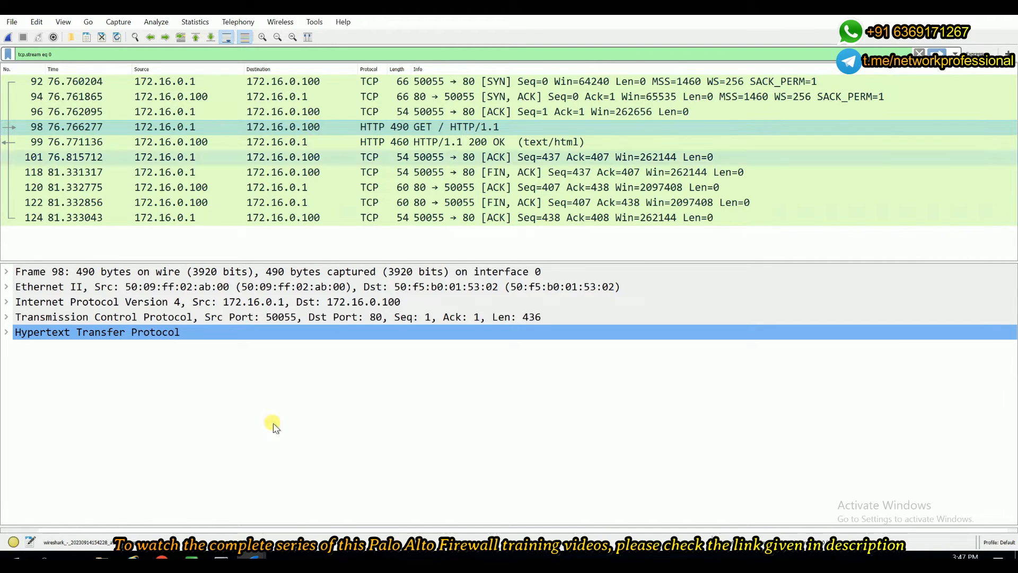
Close both Wireshark captures without saving their packets
left_click(255, 557)
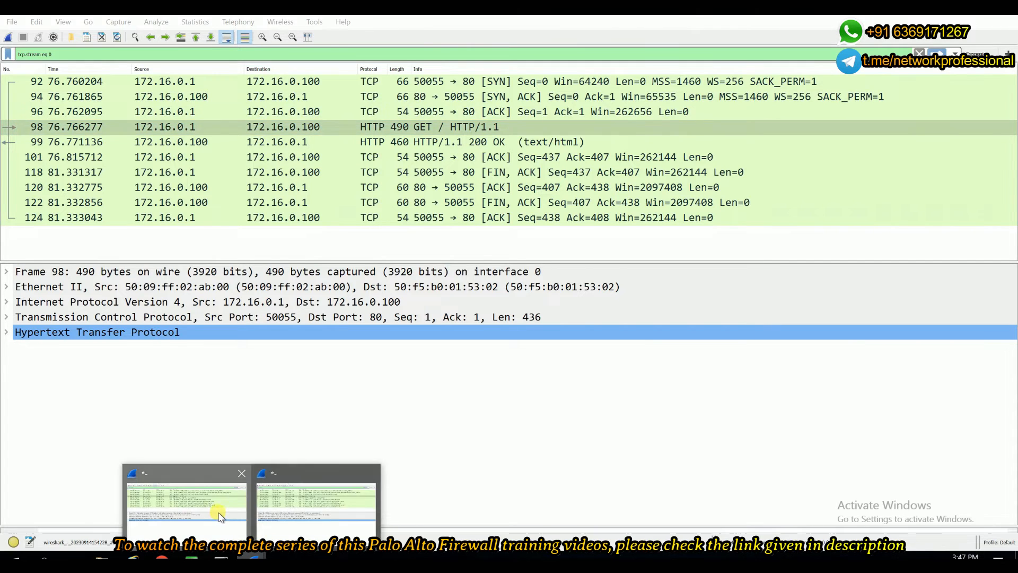
left_click(262, 530)
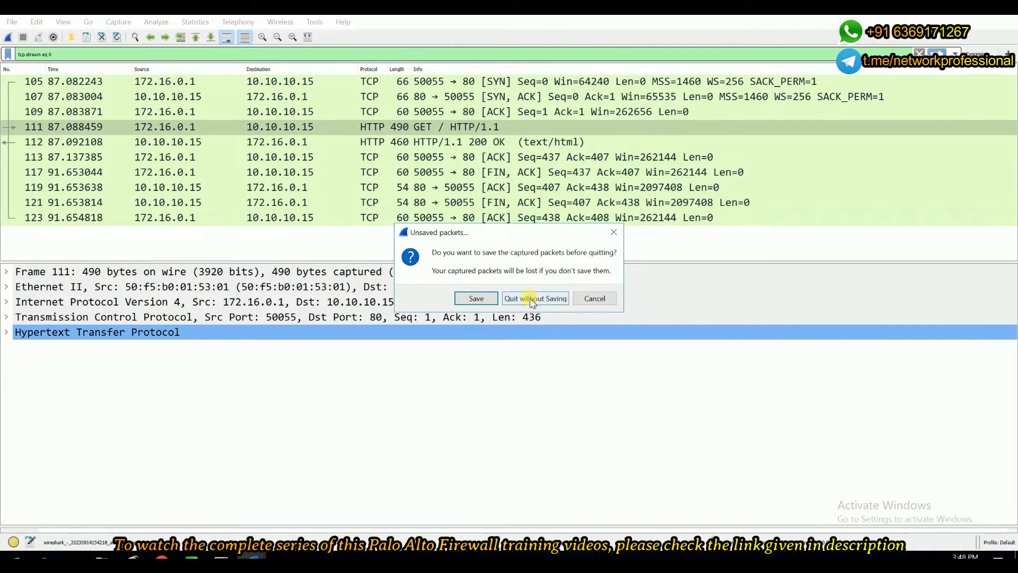
left_click(530, 298)
left_click(1005, 8)
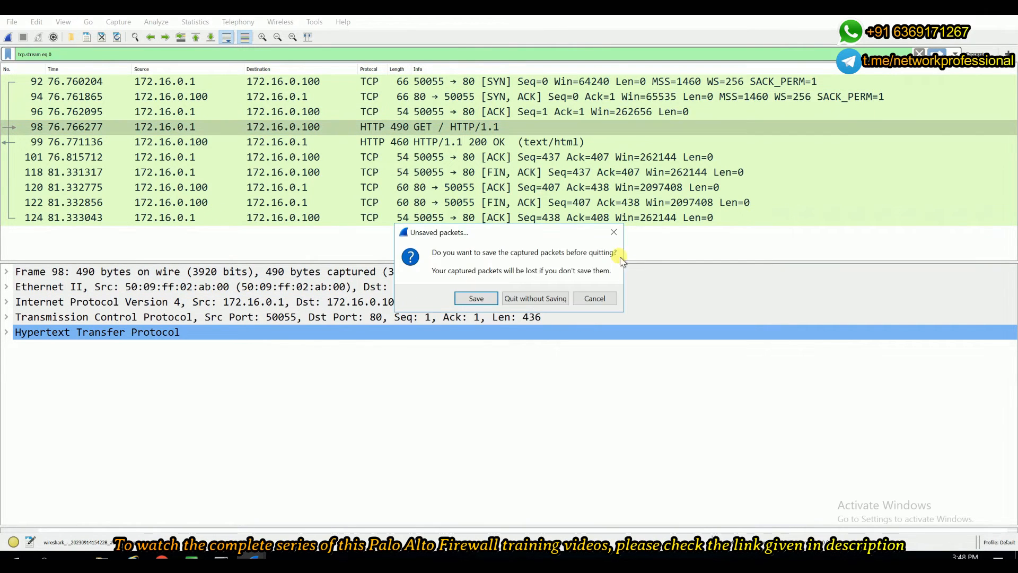
left_click(544, 301)
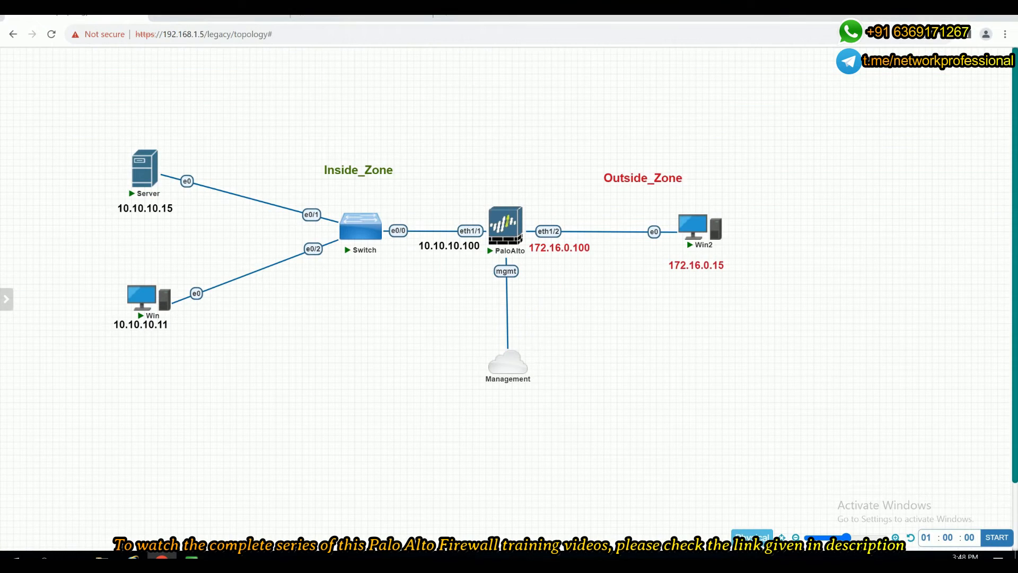
Open the firewall's Destination-NAT-Profile rule and examine the Translated Port setting of its destination address translation
left_click(360, 20)
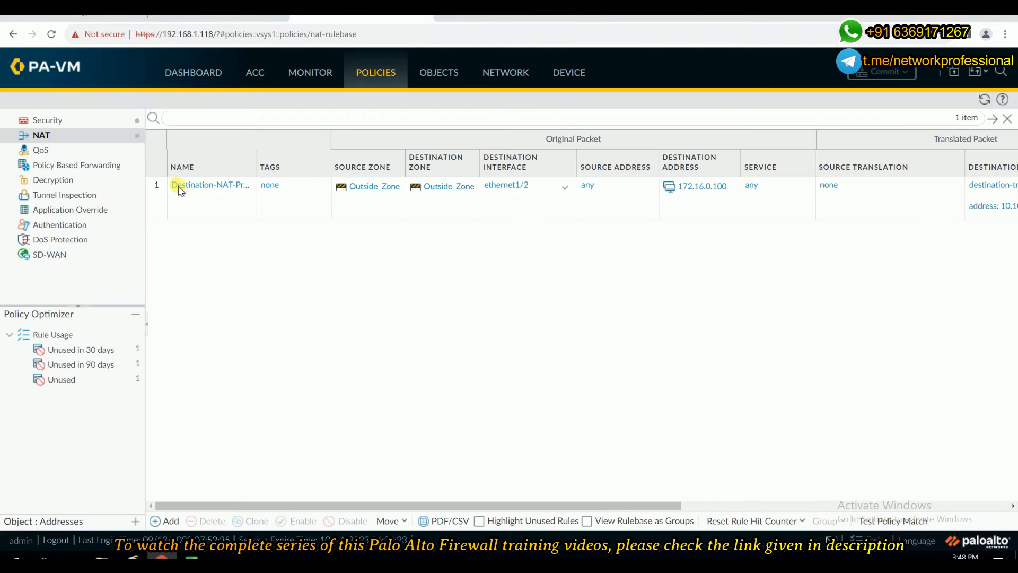
left_click(197, 191)
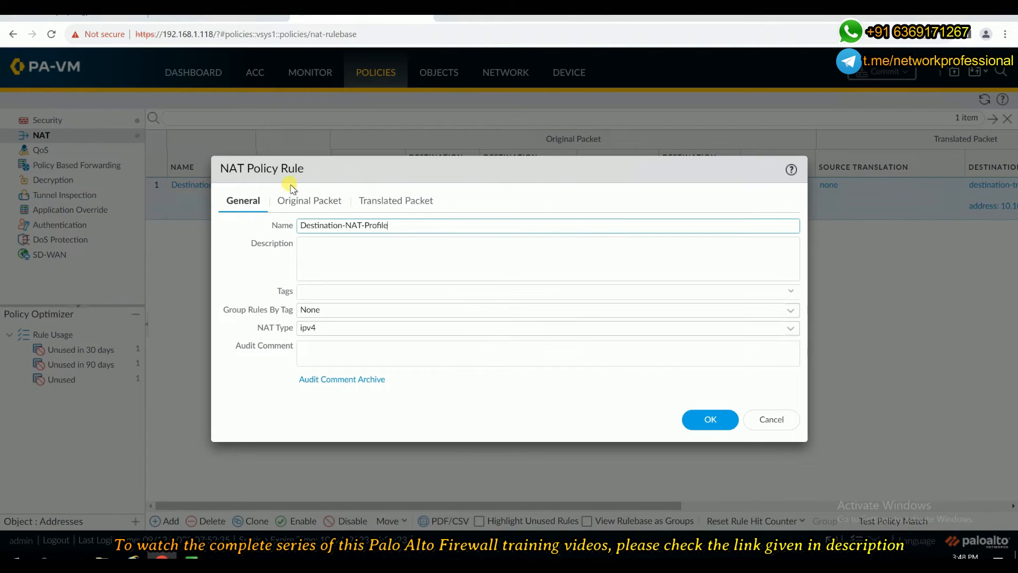
left_click(390, 202)
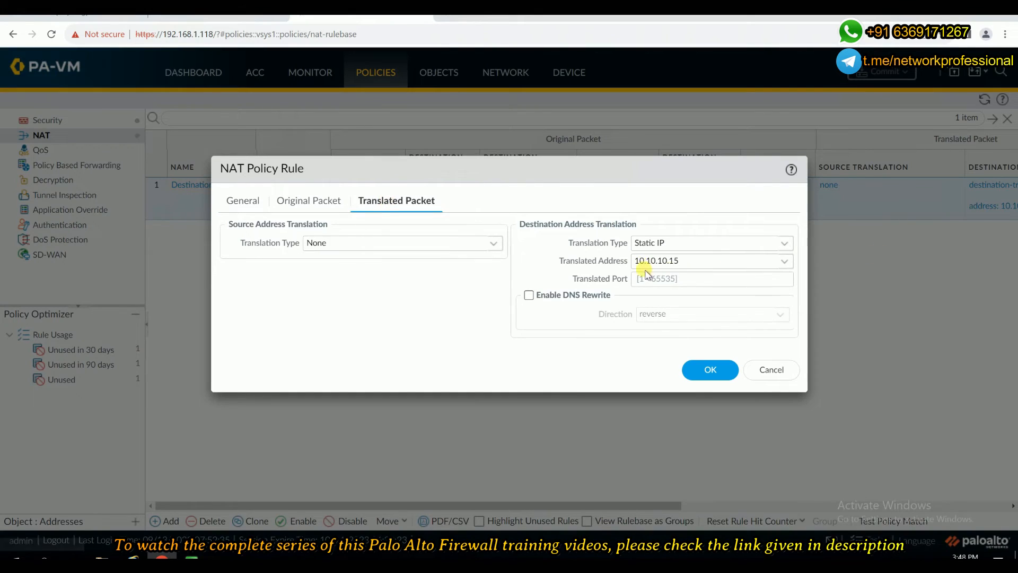
mouse_move(575, 281)
left_mouse_down()
mouse_move(628, 284)
mouse_move(573, 279)
left_mouse_up()
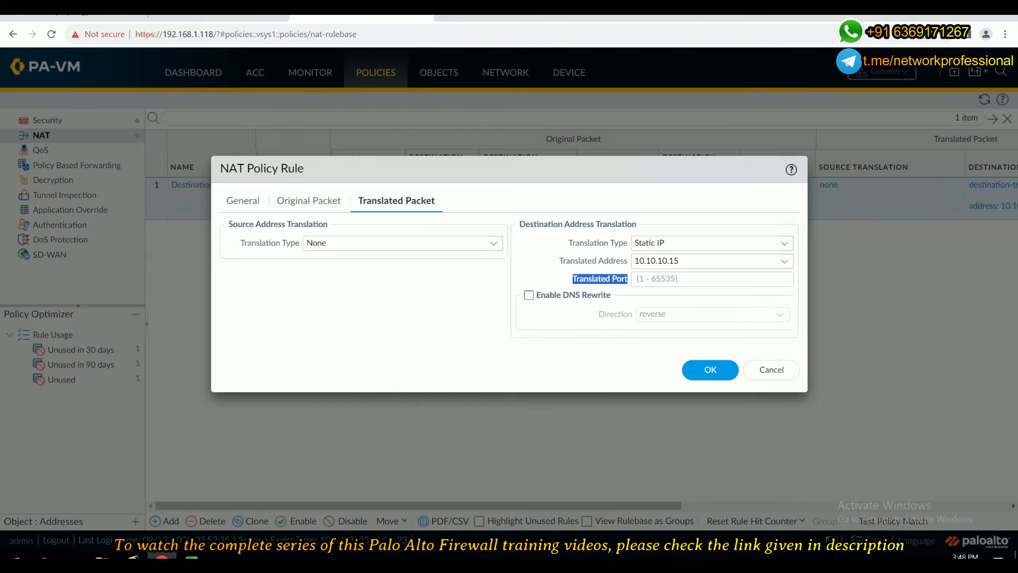
Open the Server's console from the topology and bring up Apache's httpd.conf from the XAMPP Control Panel
left_click(109, 14)
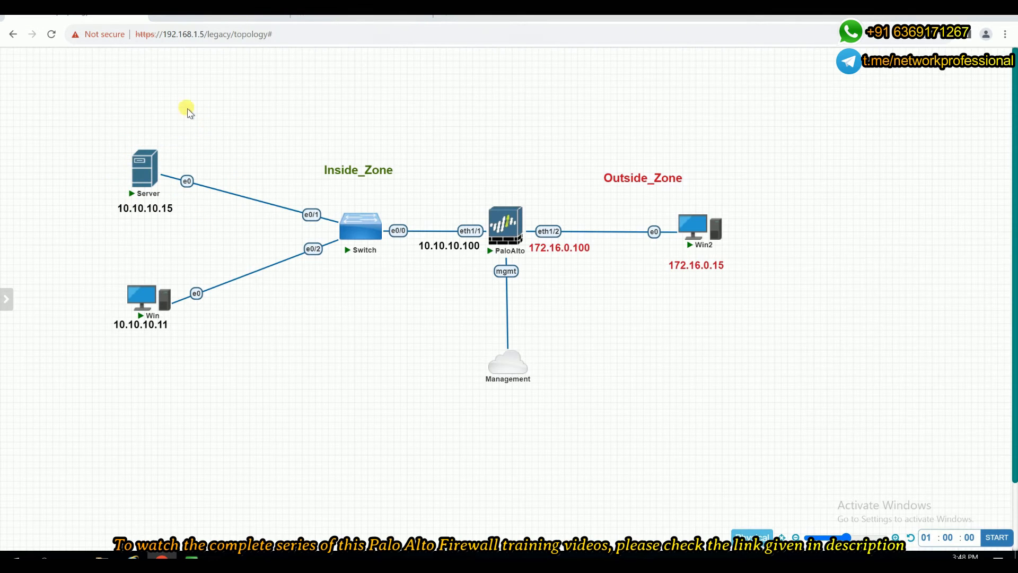
left_click(143, 168)
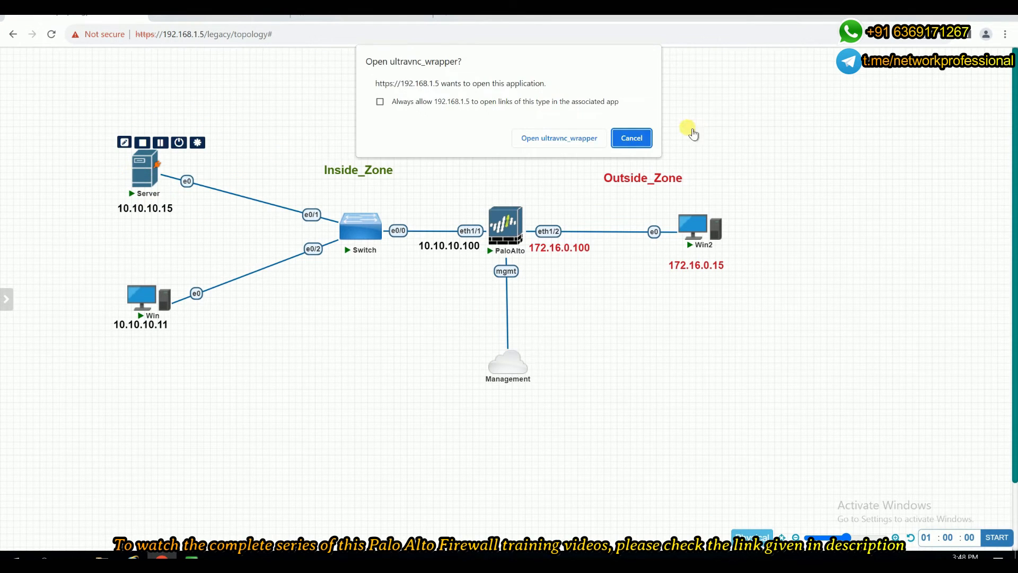
left_click(563, 139)
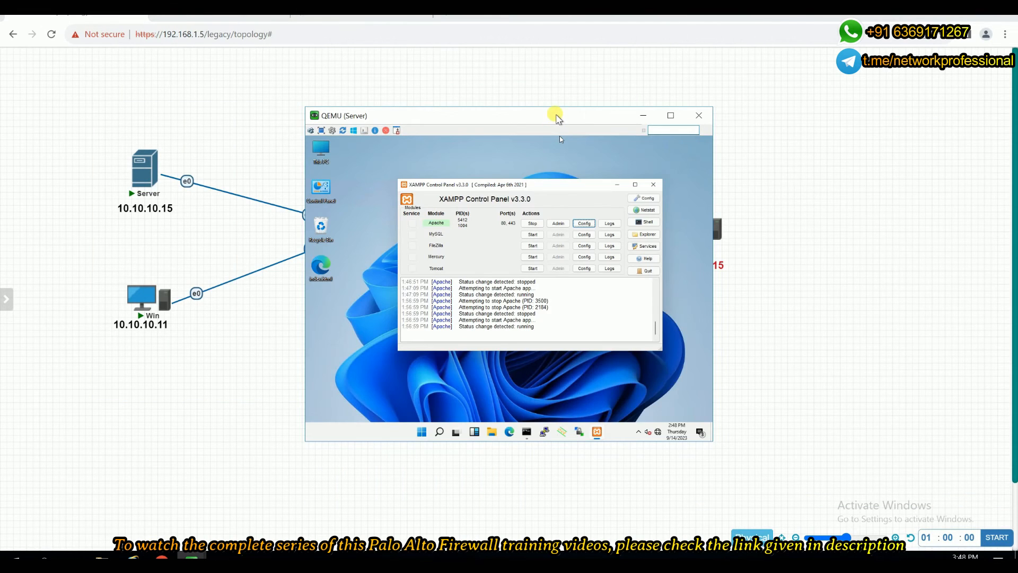
left_click(569, 95)
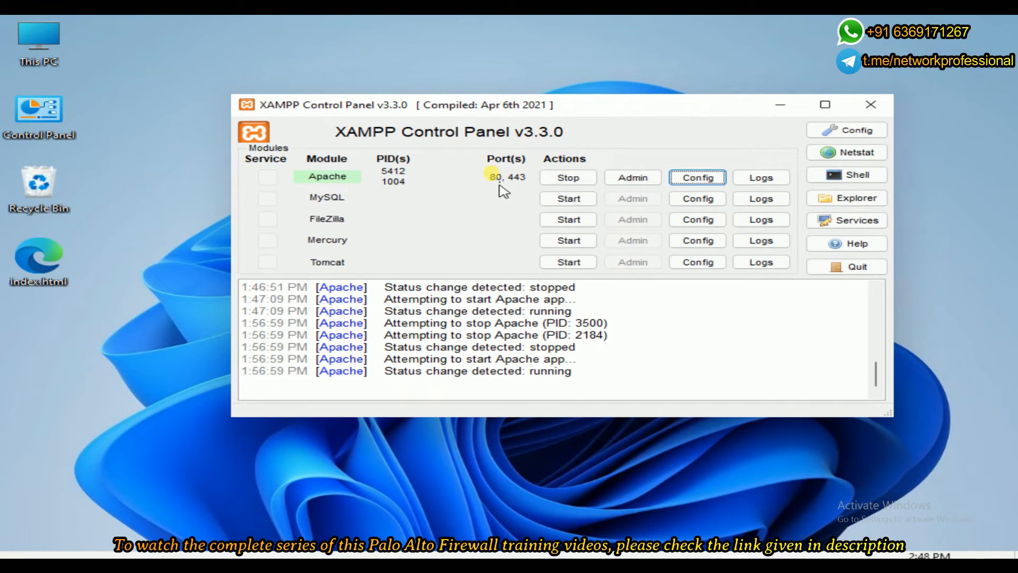
left_click(693, 179)
left_click(734, 187)
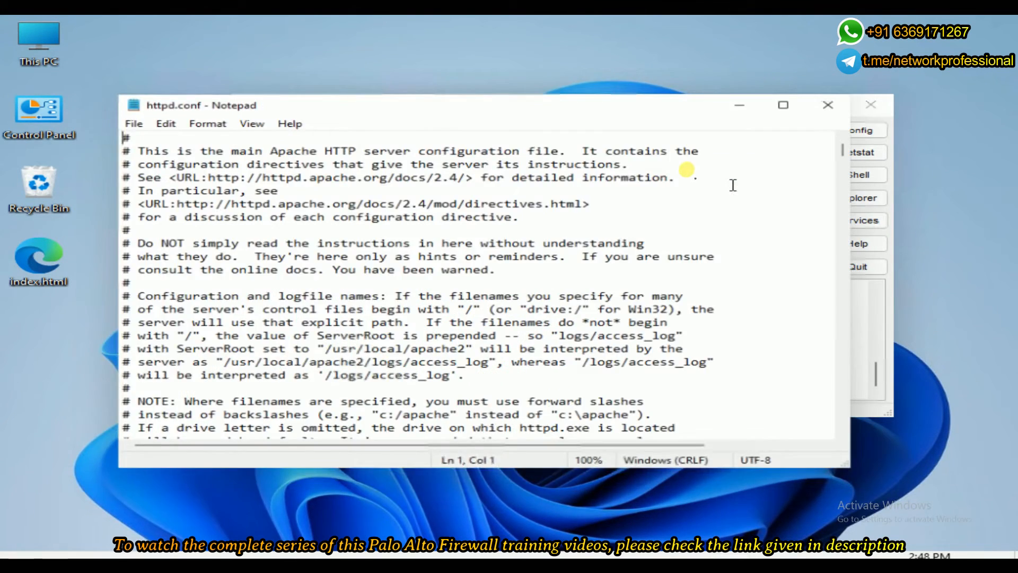
Change the port to 8080 in both the active Listen directive and the commented 10.10.10.15 Listen line of httpd.conf
scroll(399, 267, "down", 9)
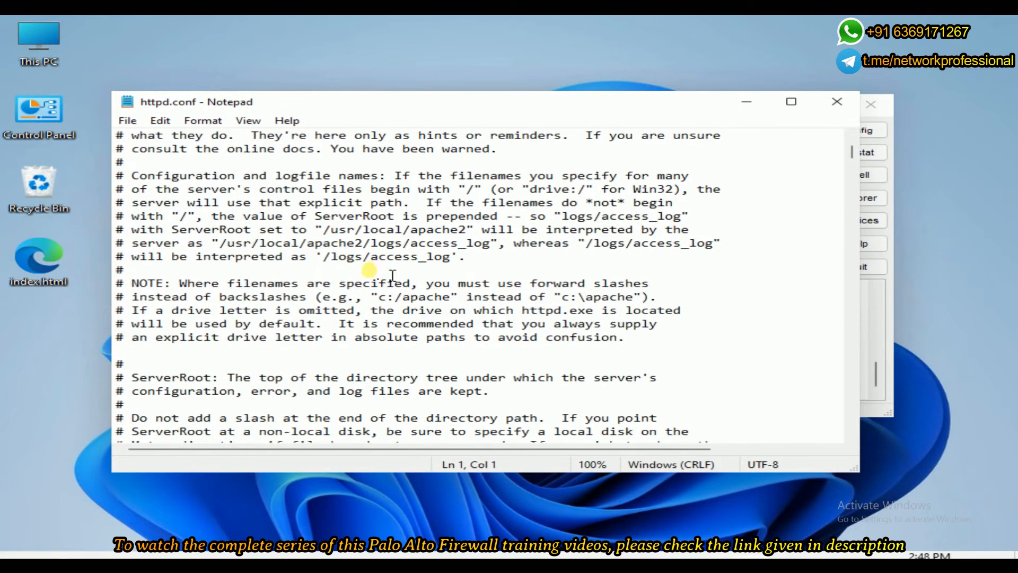
scroll(371, 284, "down", 4)
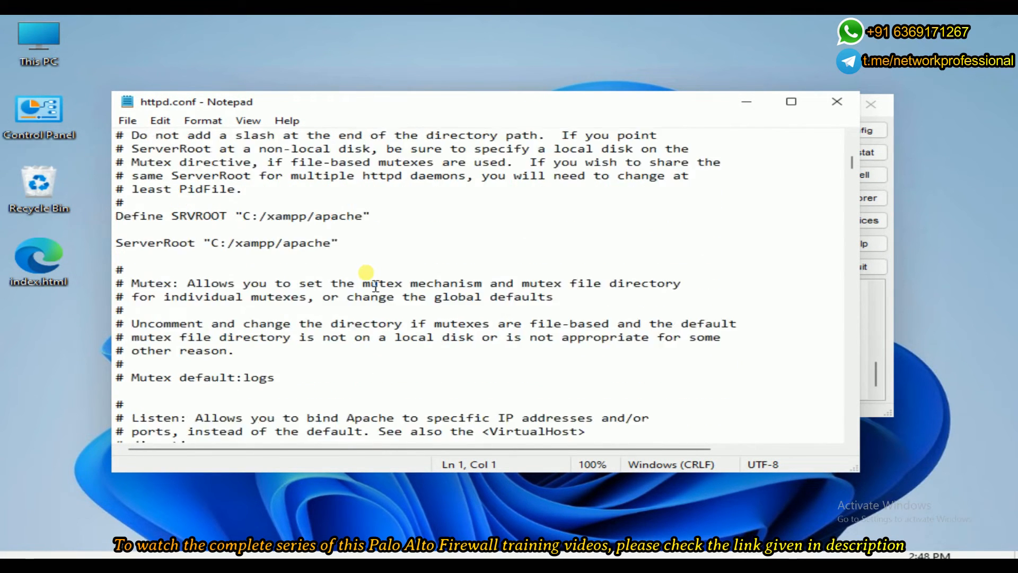
left_click(202, 407)
key("BackSpace")
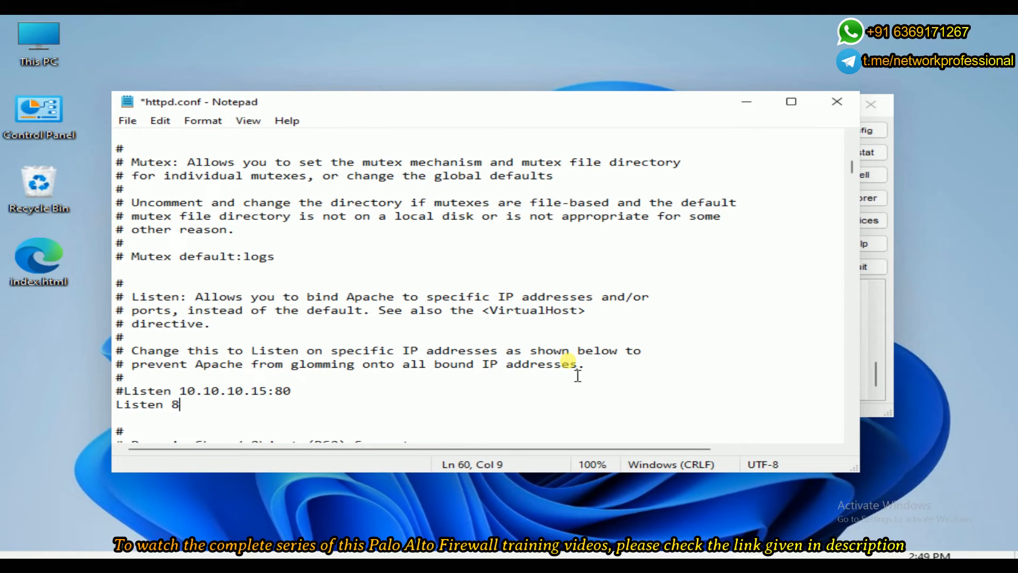
type("080")
left_click(464, 394)
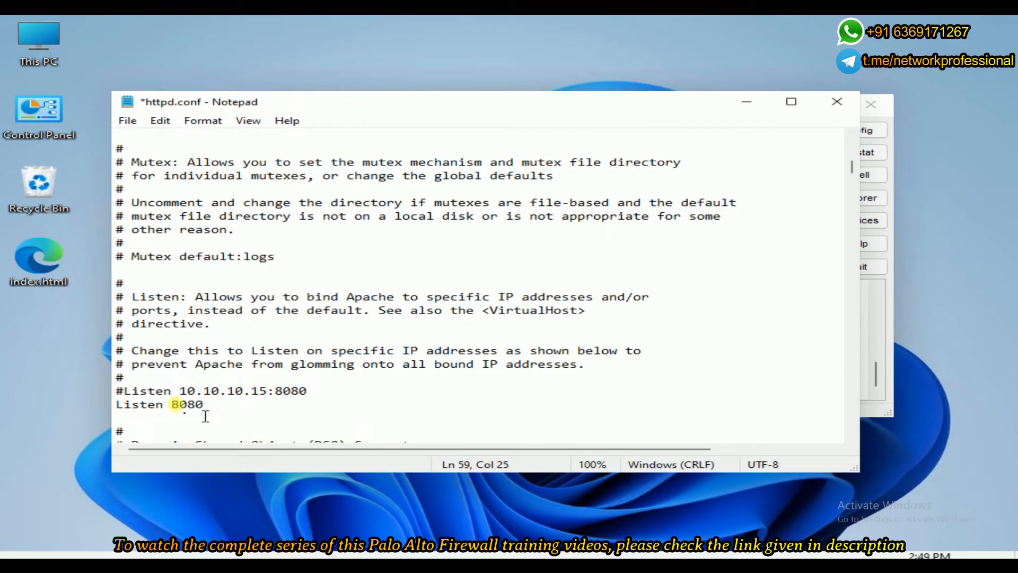
left_click_drag(205, 405, 178, 405)
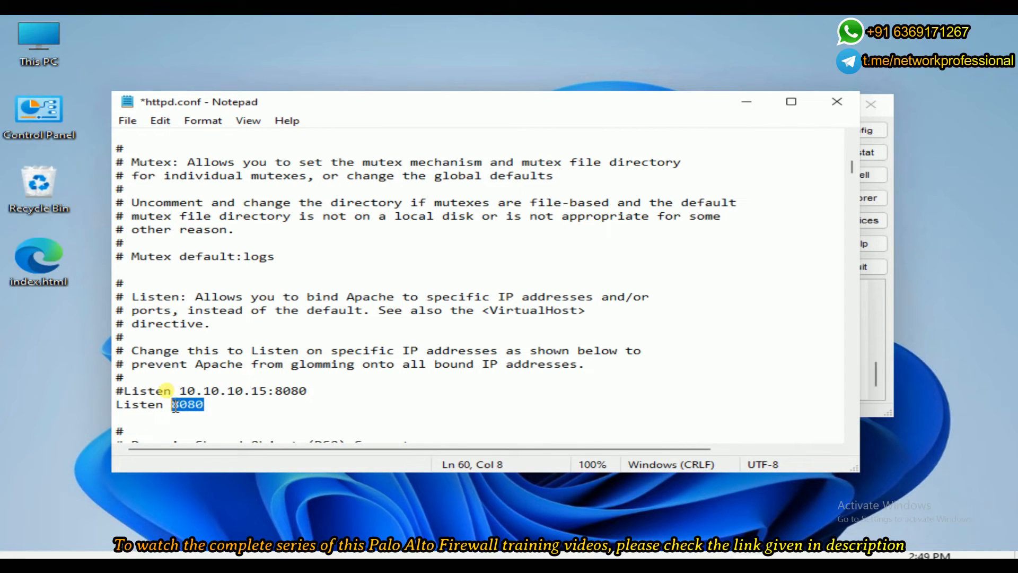
Close httpd.conf with its changes saved, then stop and restart Apache
left_click(835, 100)
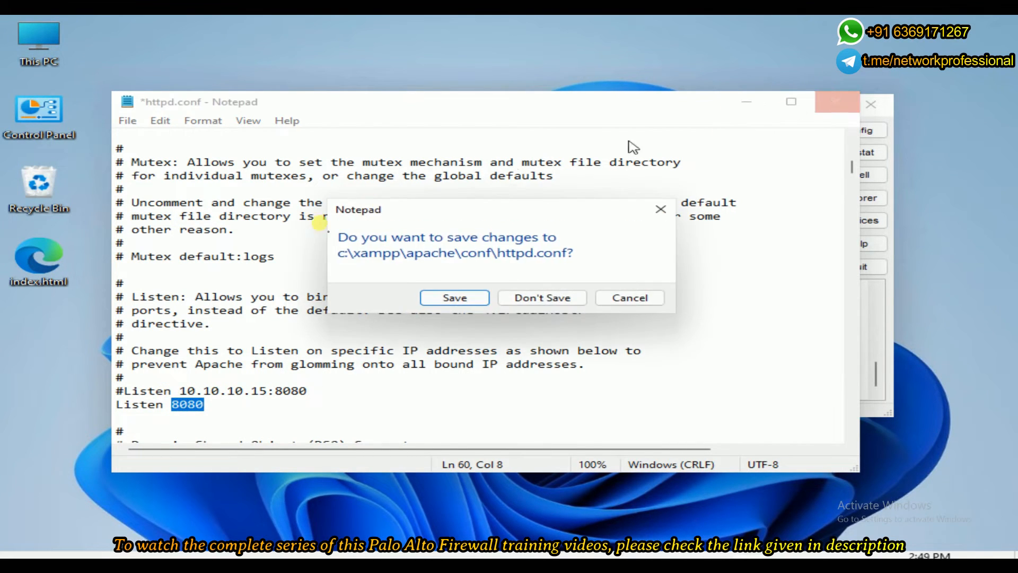
left_click(454, 298)
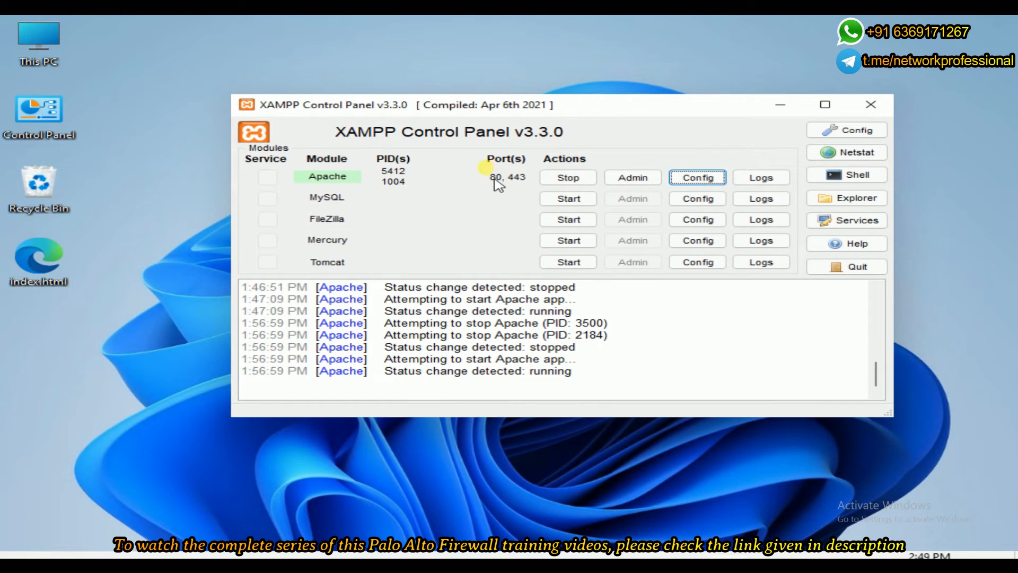
left_click(568, 178)
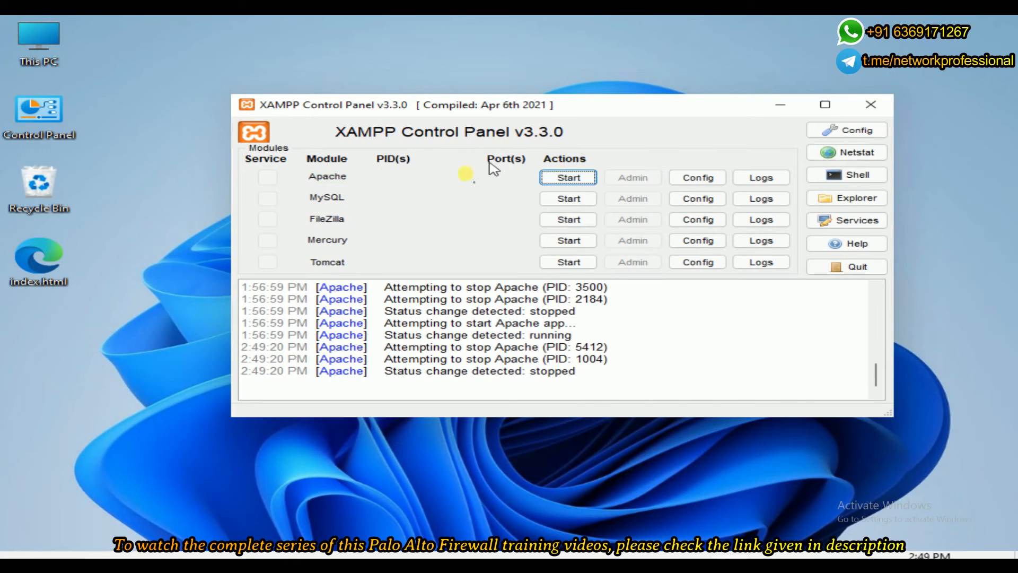
left_click(558, 179)
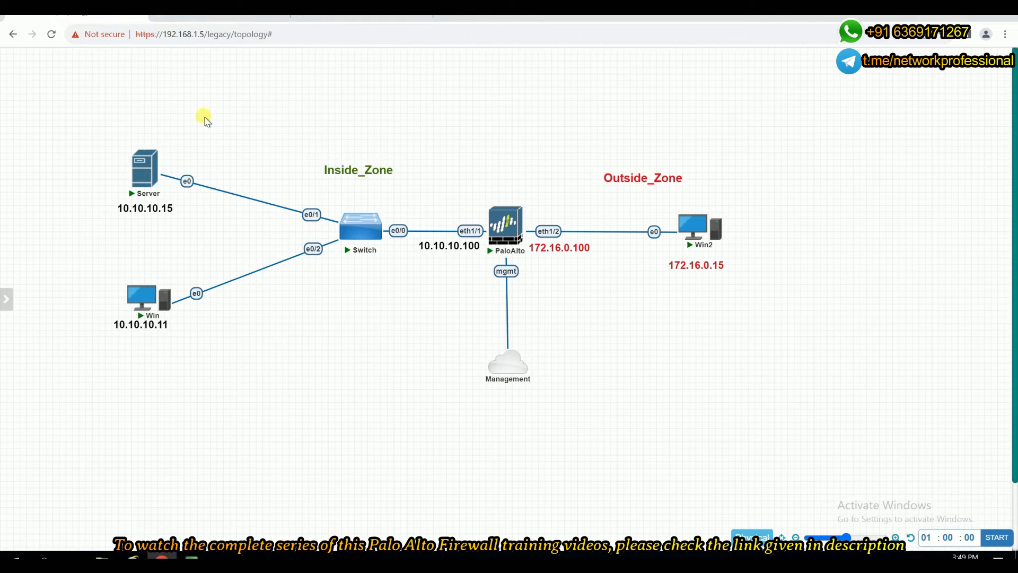
Open Win2's console from the topology and reload 172.16.0.100 in its browser to test access to the web server
left_click(690, 232)
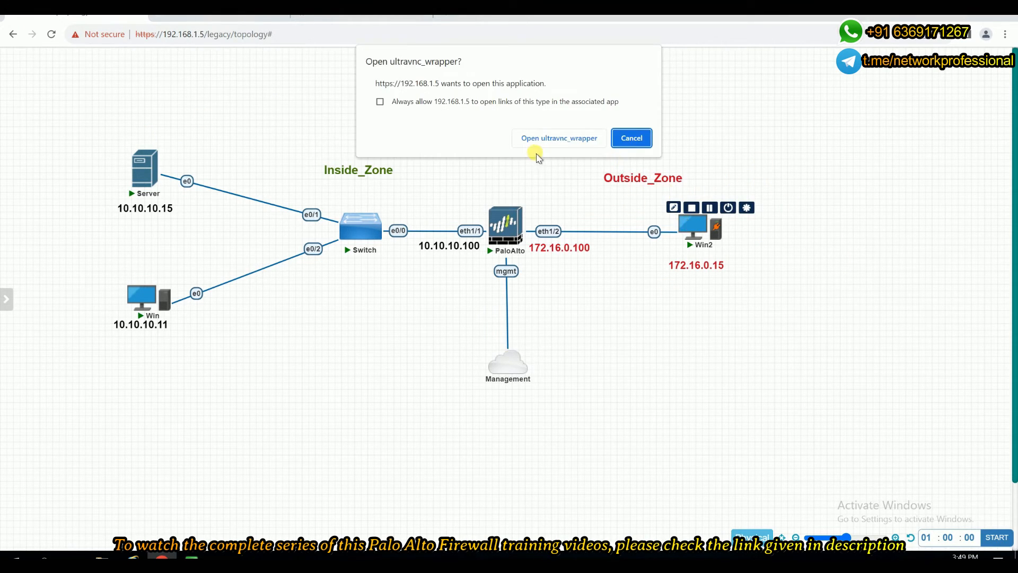
left_click(537, 133)
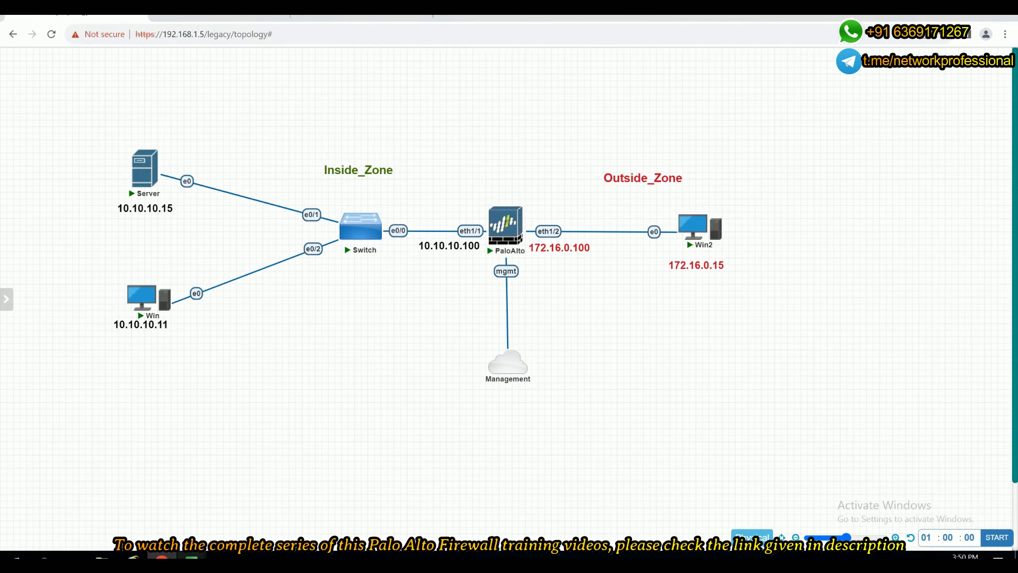
mouse_move(192, 560)
left_click(316, 509)
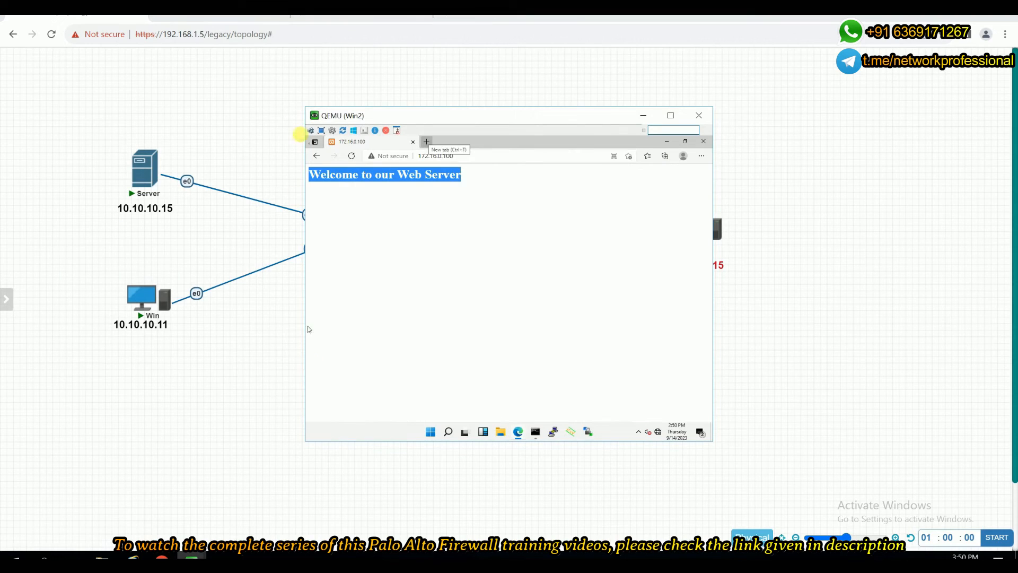
left_click(465, 158)
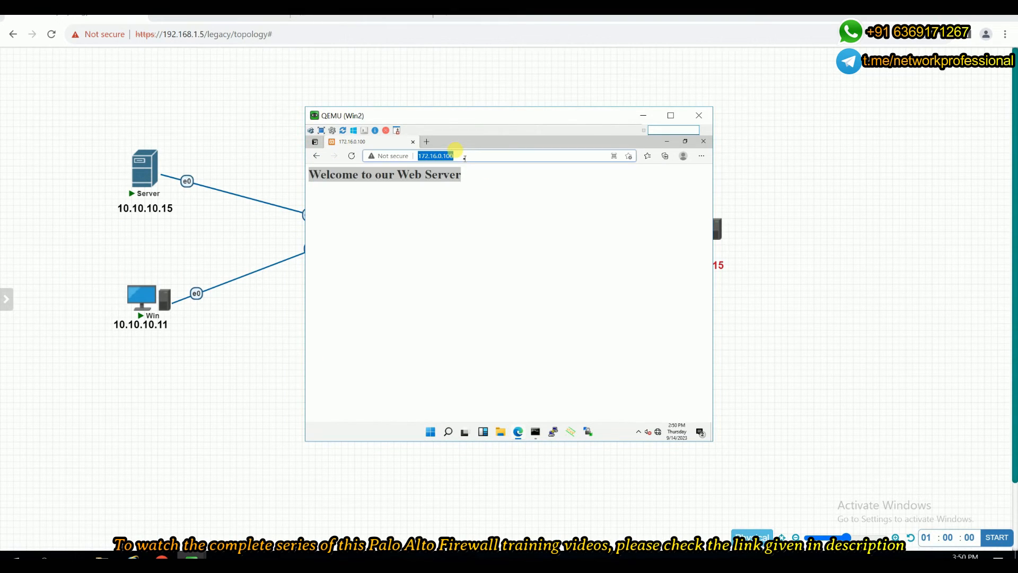
key("Return")
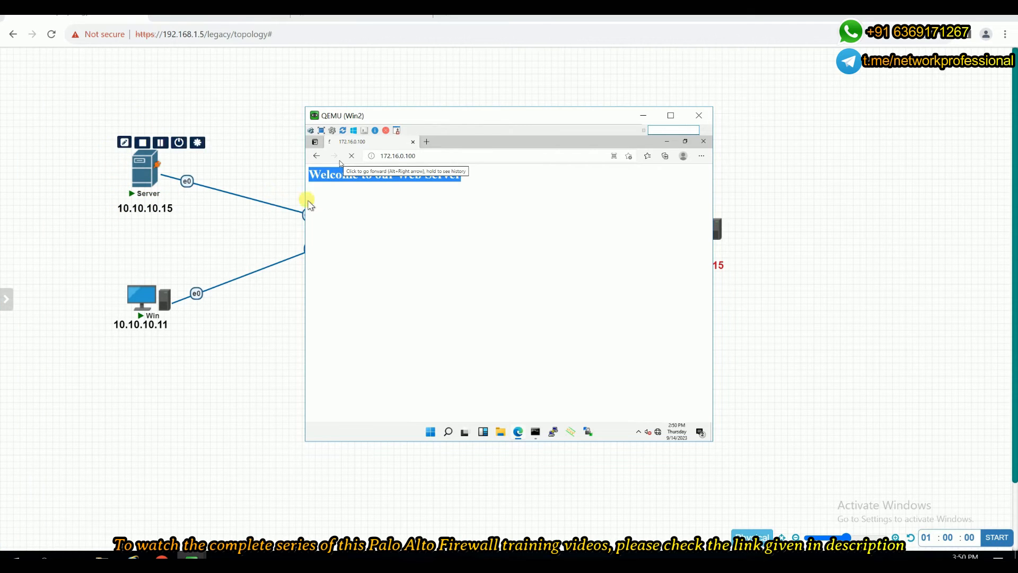
left_click(355, 231)
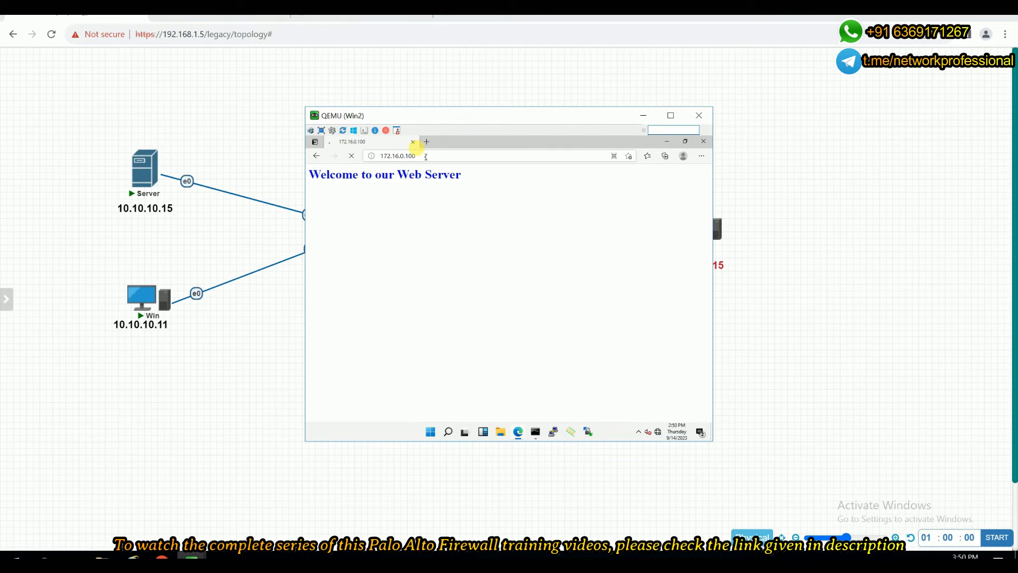
left_click_drag(462, 115, 702, 100)
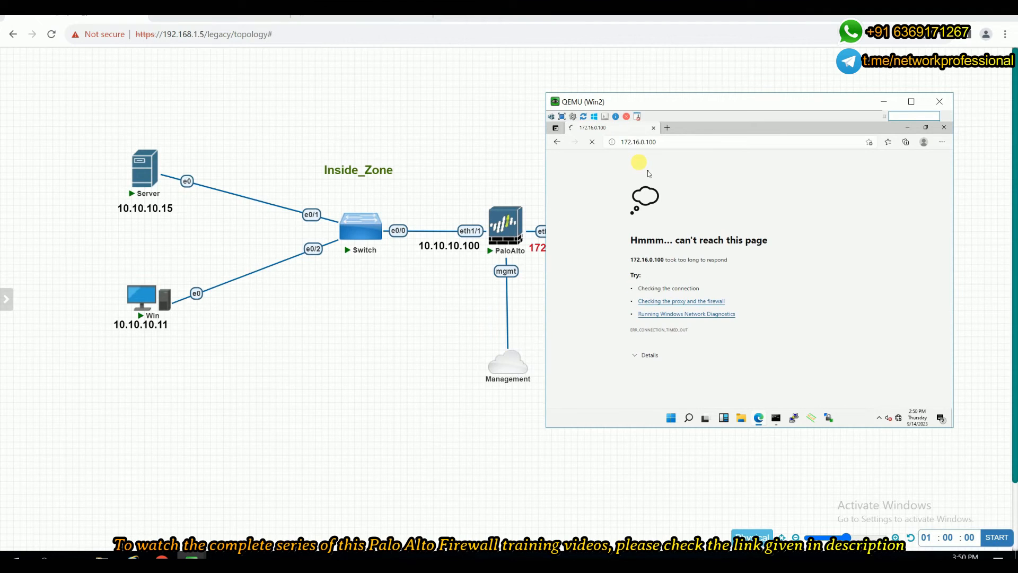
left_click_drag(632, 241, 819, 245)
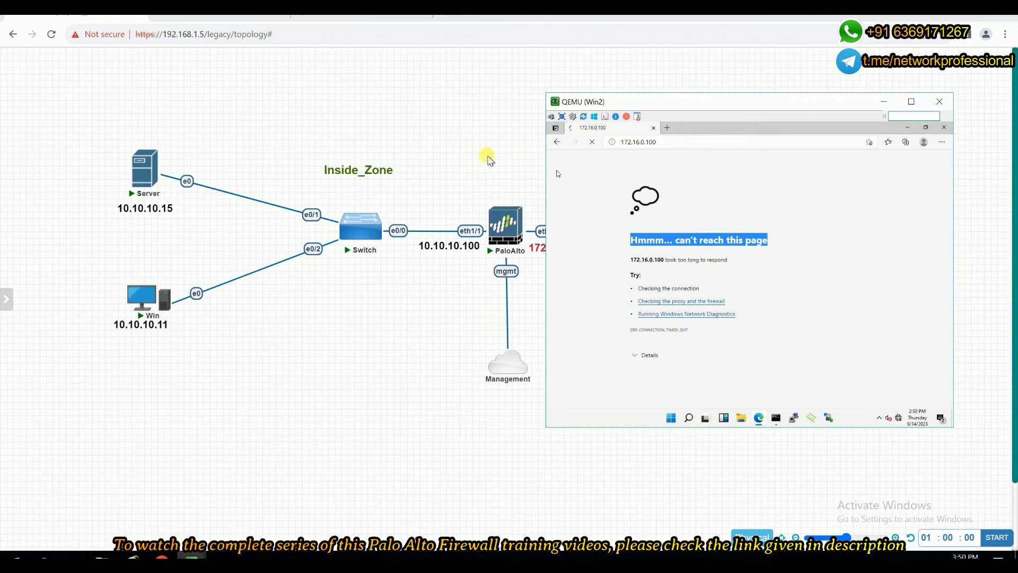
left_click(489, 158)
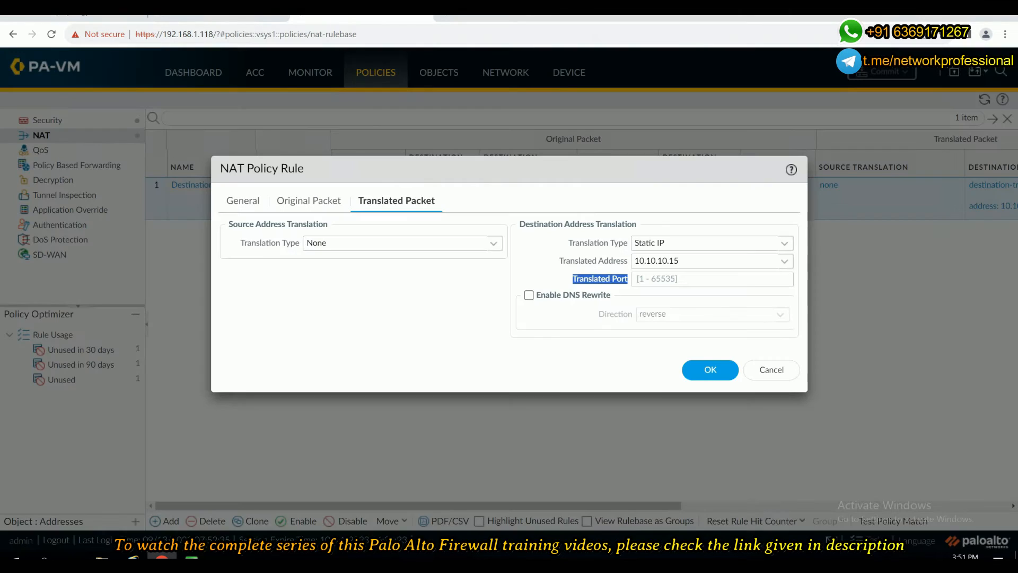
Set the Translated Port to 8080 for translated address 10.10.10.15 in the firewall's destination NAT rule
left_click(673, 280)
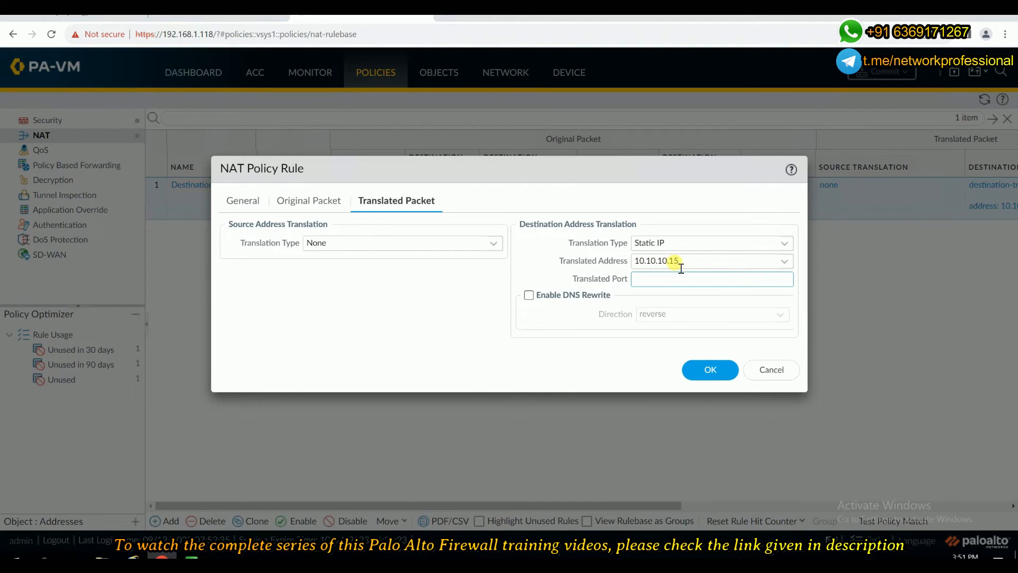
left_click_drag(684, 263, 623, 262)
left_click(667, 281)
left_click(639, 261)
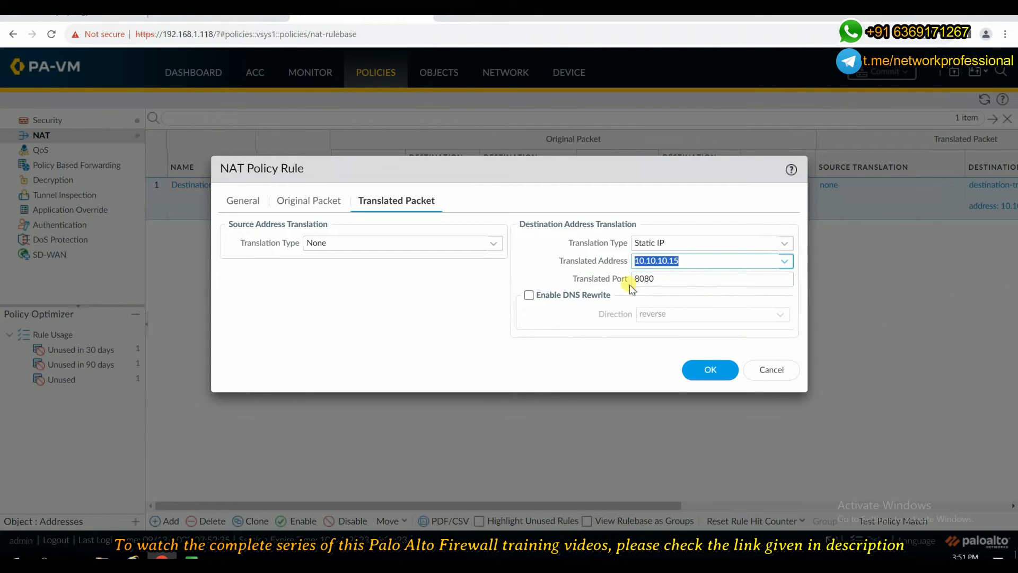
left_click(667, 277)
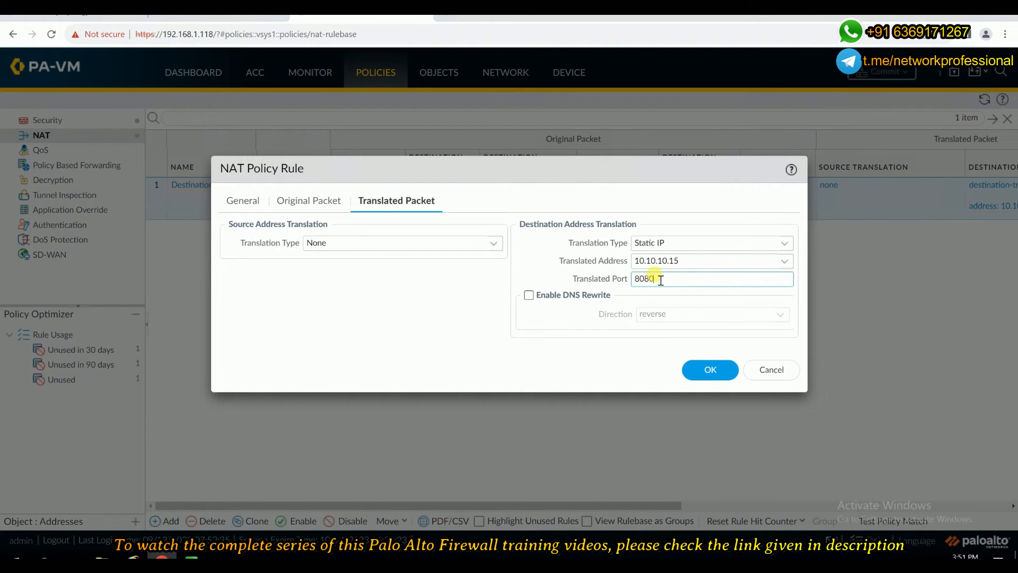
Review the NAT rule's original packet settings, then accept the rule and commit the firewall configuration
left_click(312, 199)
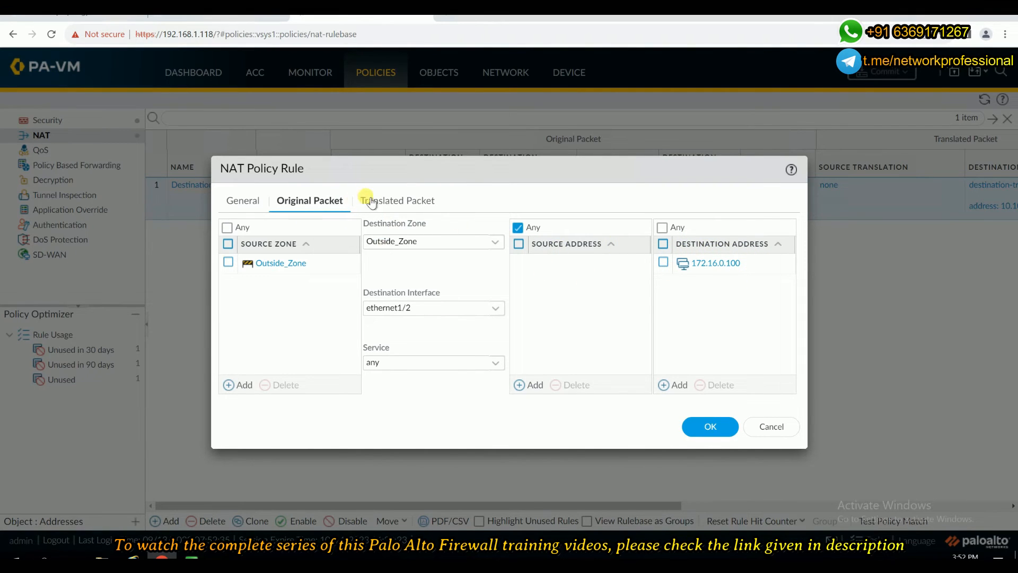
left_click(403, 200)
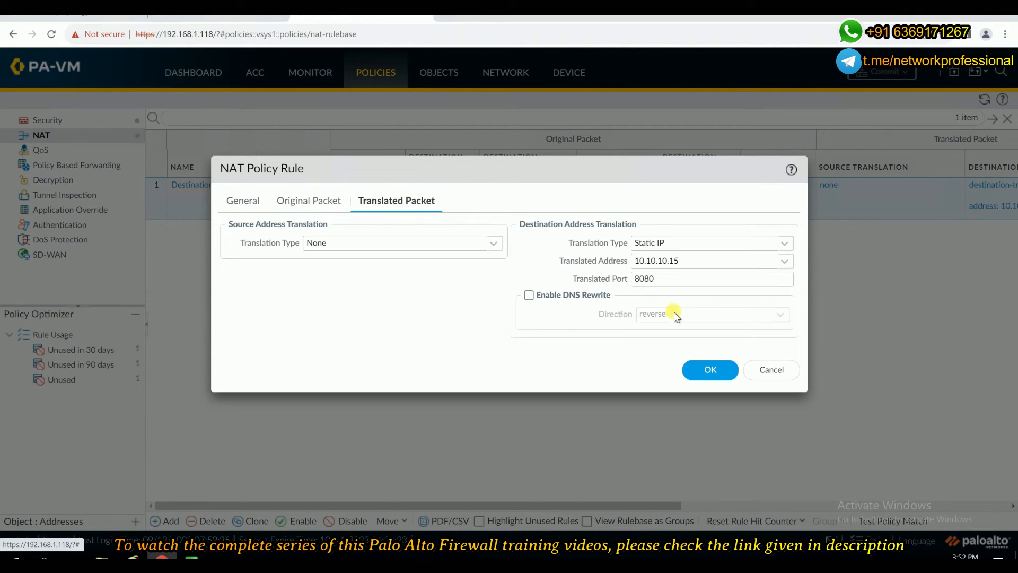
double_click(642, 281)
left_click(703, 373)
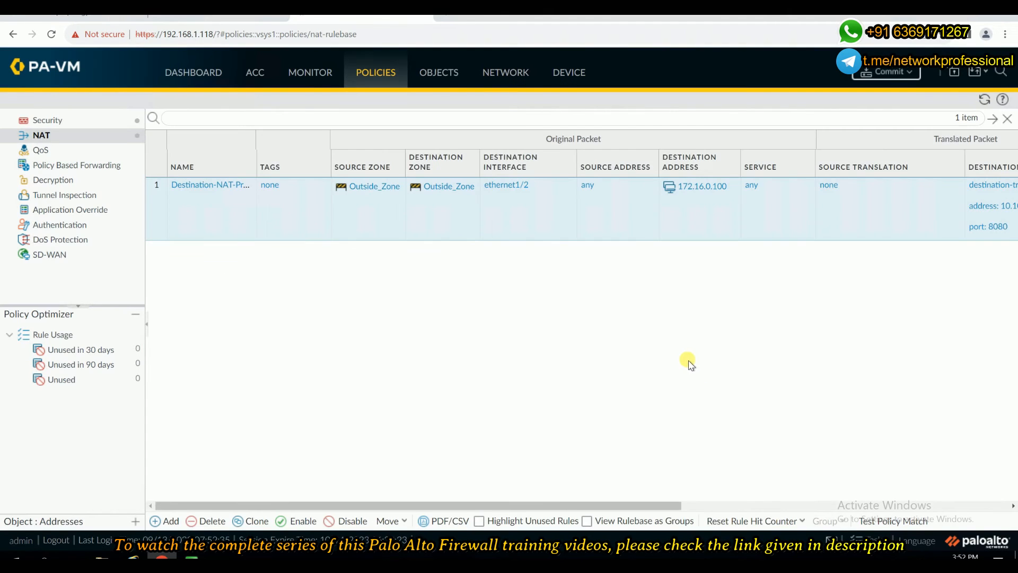
left_click(891, 72)
left_click(642, 466)
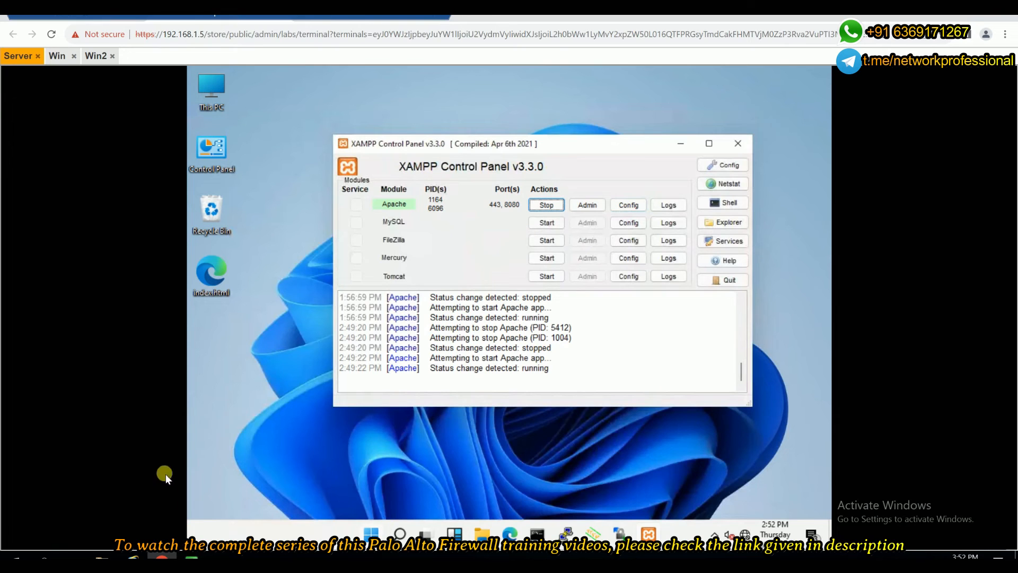
Load 172.16.0.100:8080 in Win2's browser and examine the returned page and the port in its address
mouse_move(192, 556)
left_click(323, 507)
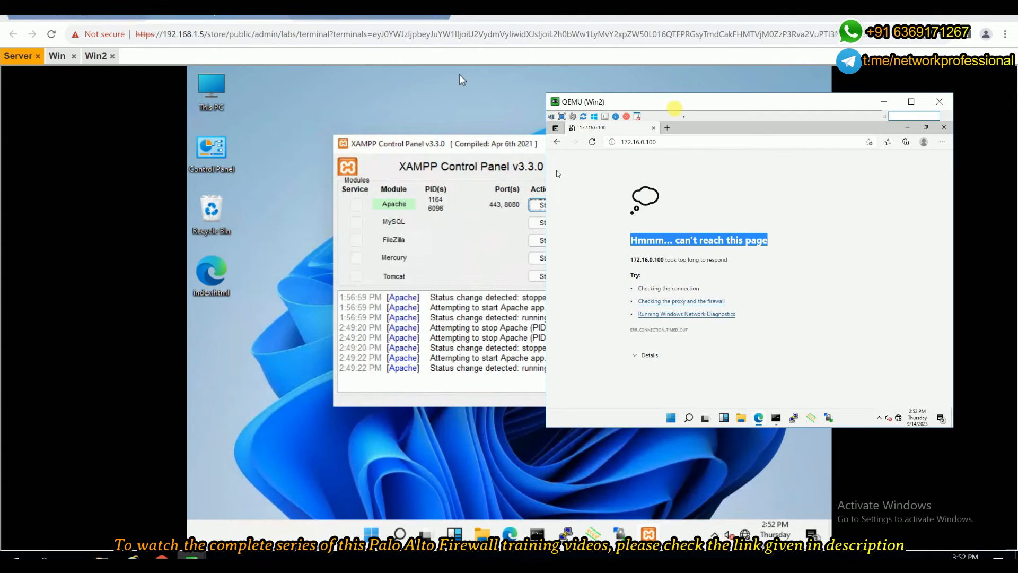
left_click(662, 143)
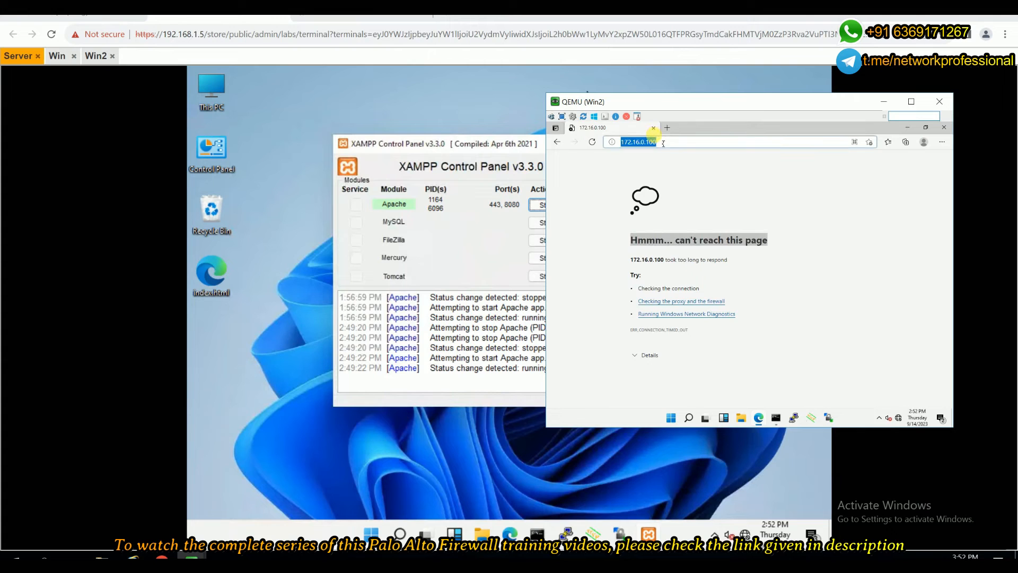
left_click(663, 143)
type(":")
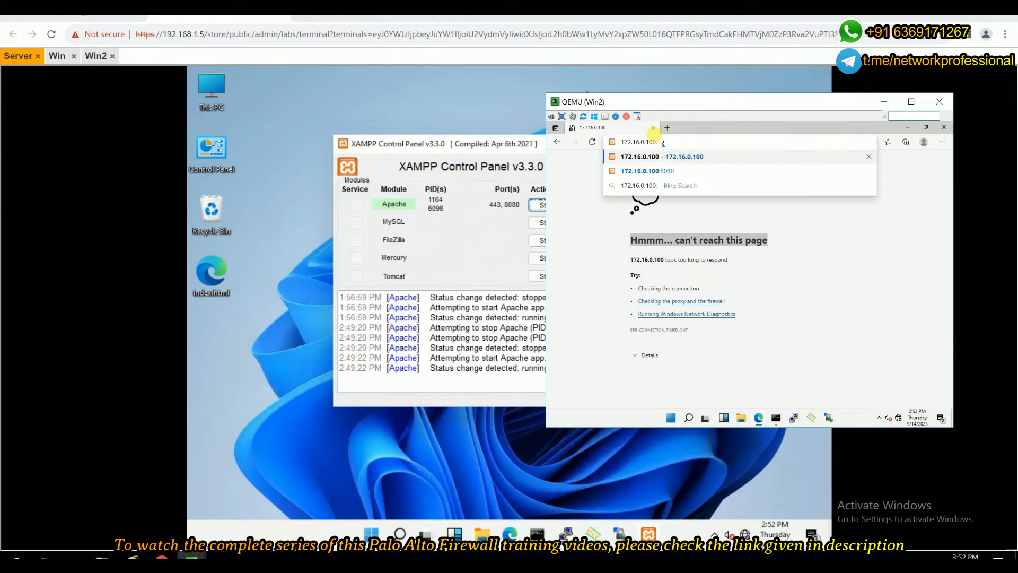
type("8080")
key("Return")
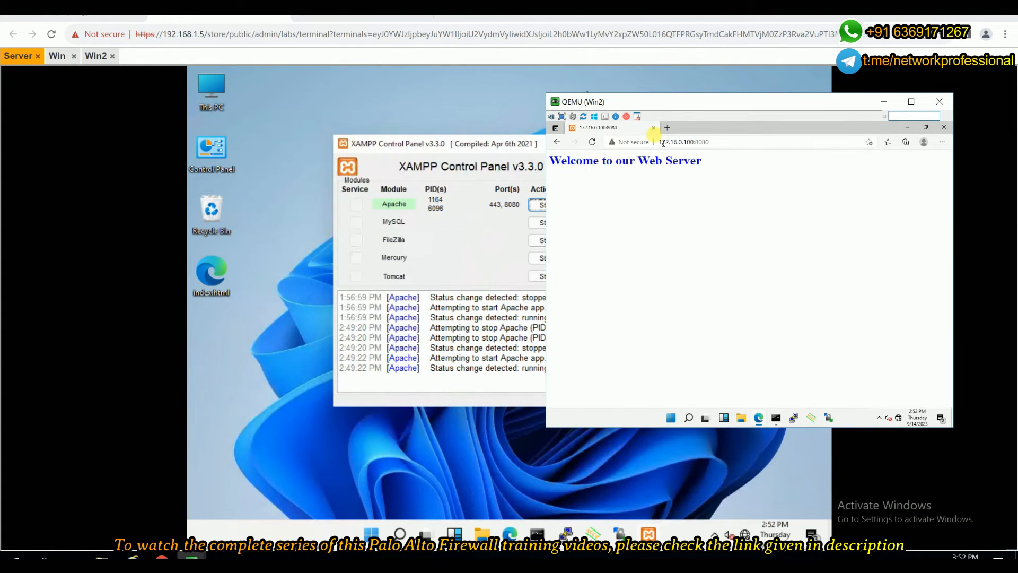
left_click_drag(633, 154, 550, 167)
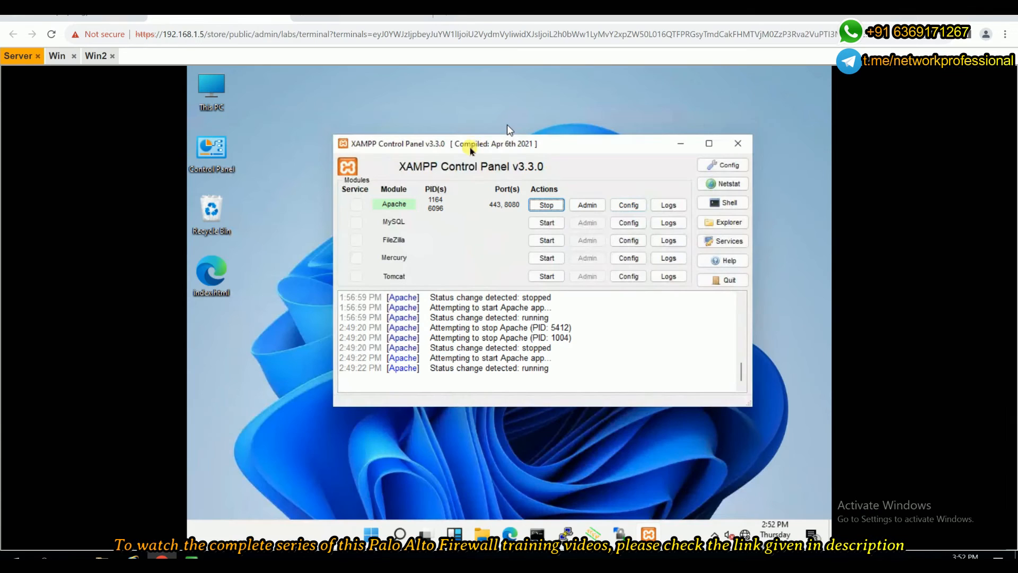
mouse_move(191, 555)
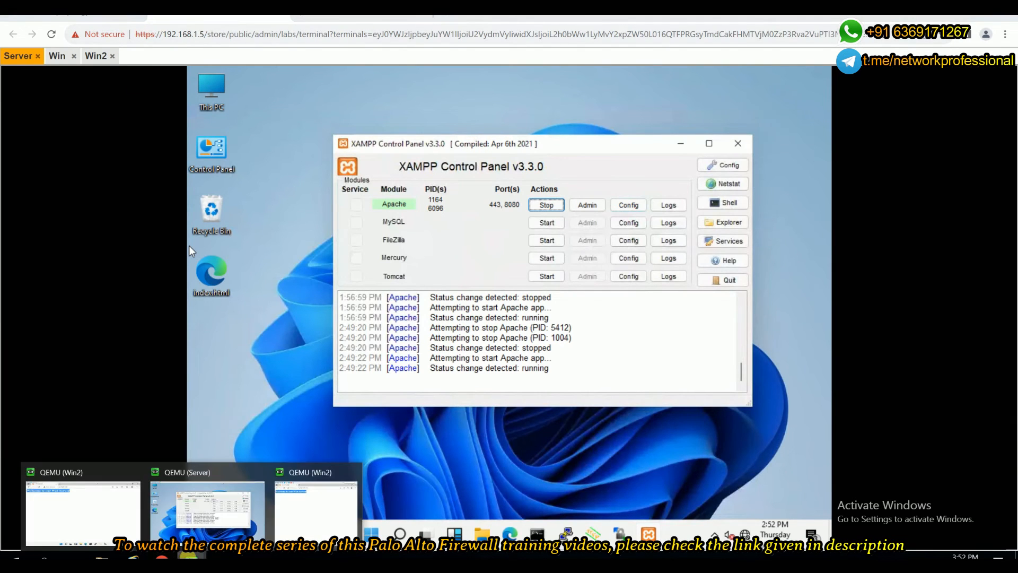
left_click(315, 511)
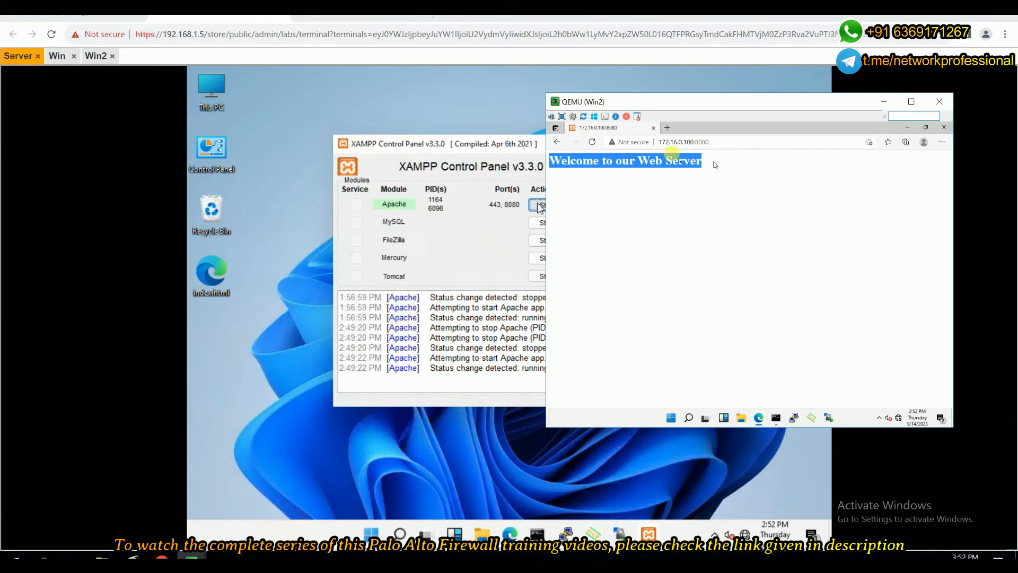
left_click_drag(711, 142, 700, 142)
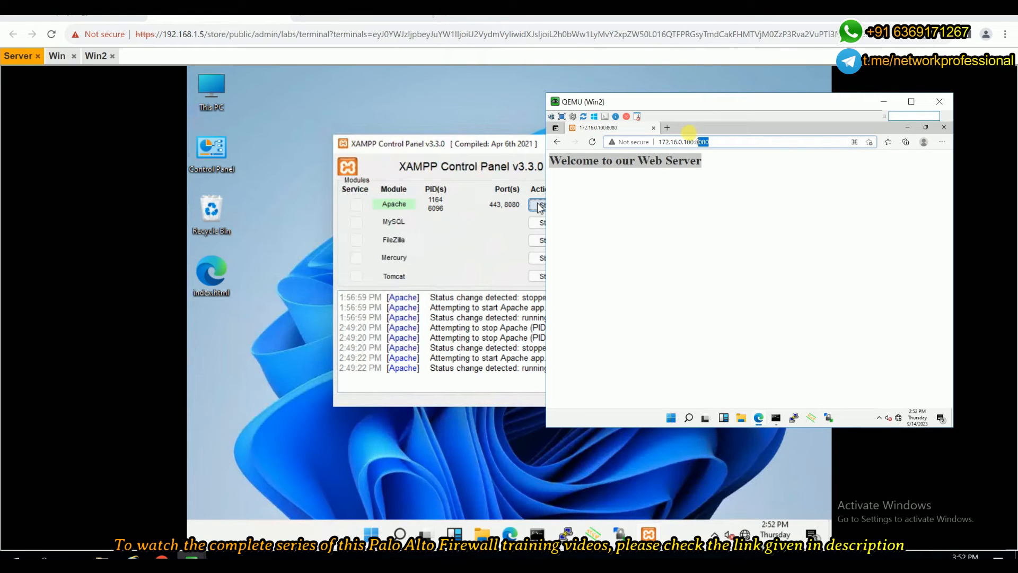
Close the firewall's commit status dialog and bring Win2's browser back into view
left_click(80, 18)
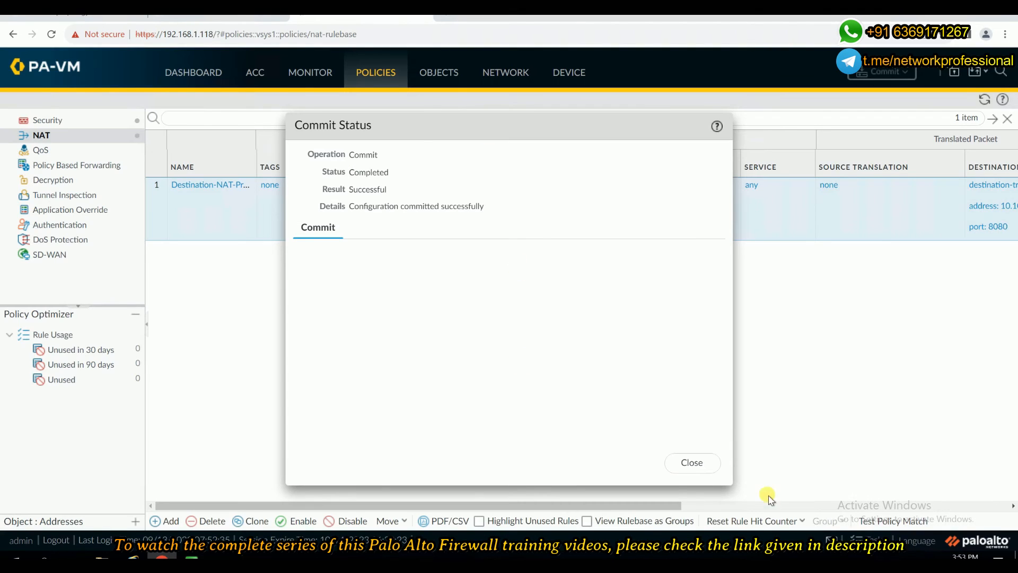
left_click(692, 463)
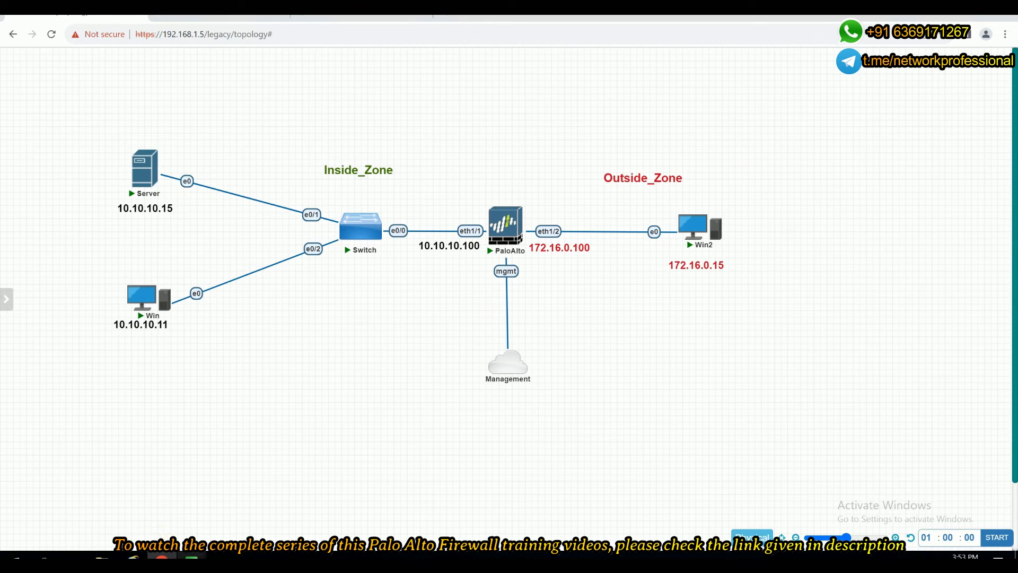
mouse_move(191, 560)
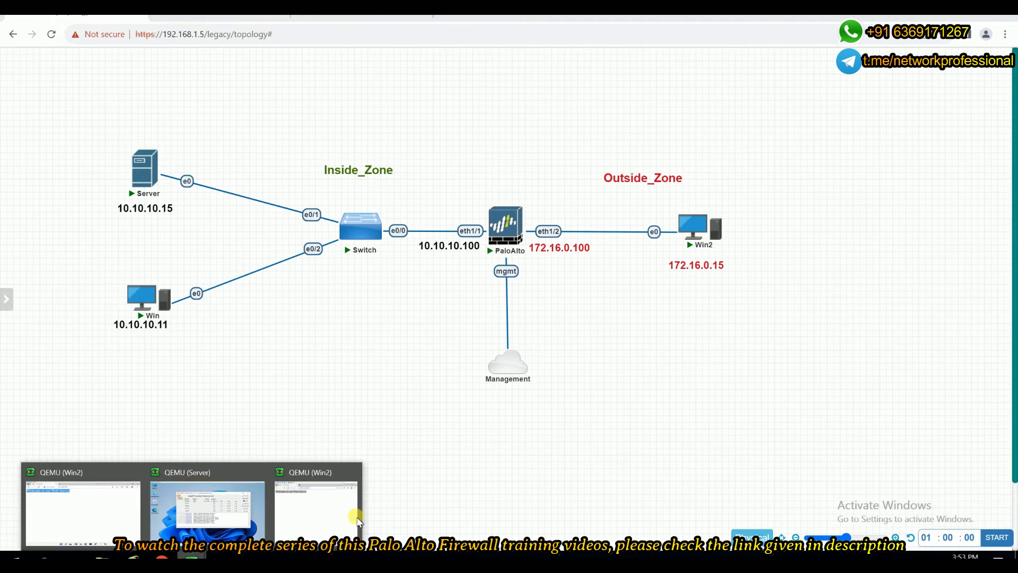
left_click(306, 516)
double_click(700, 142)
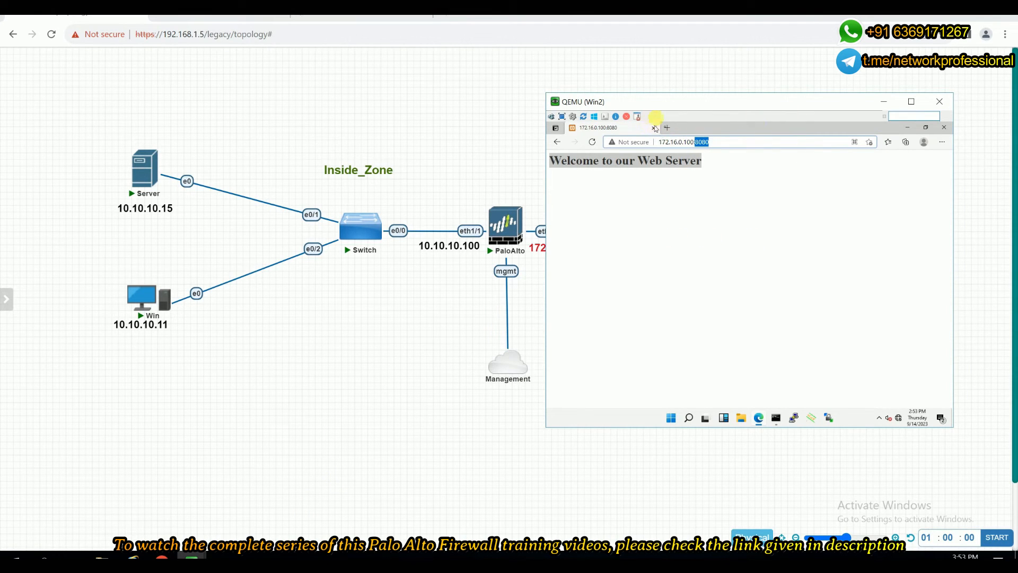
Load 10.10.10.15 in a new tab of Win2's browser, examine the page and close the browser
left_click(669, 129)
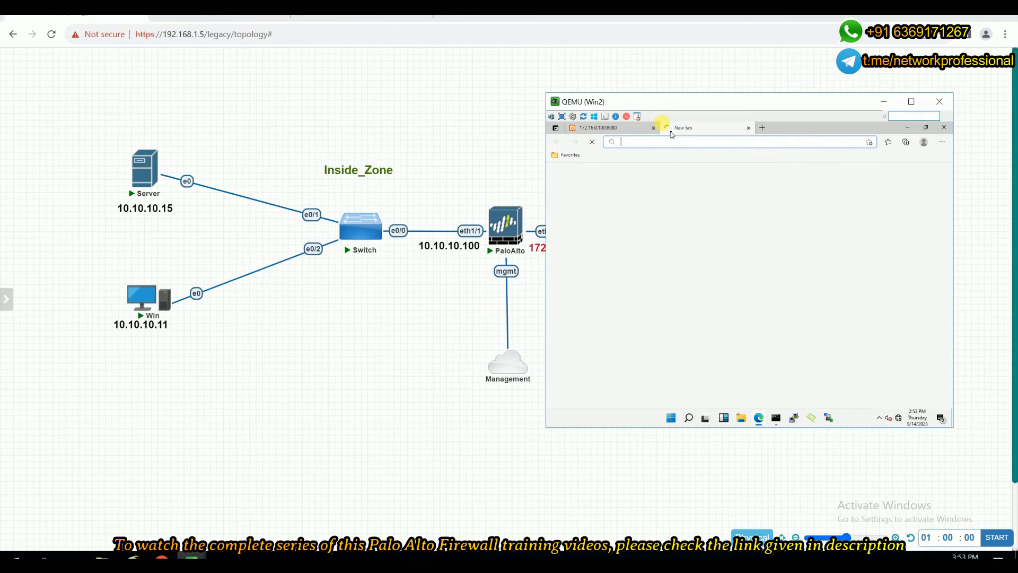
type("17")
key("BackSpace")
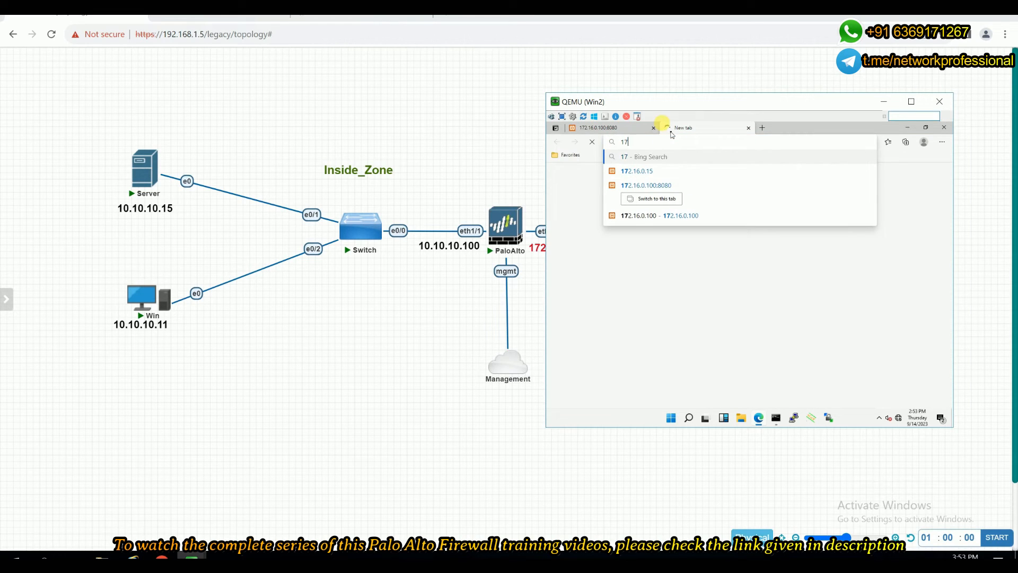
key("BackSpace")
key("BackSpace")
type("10.1")
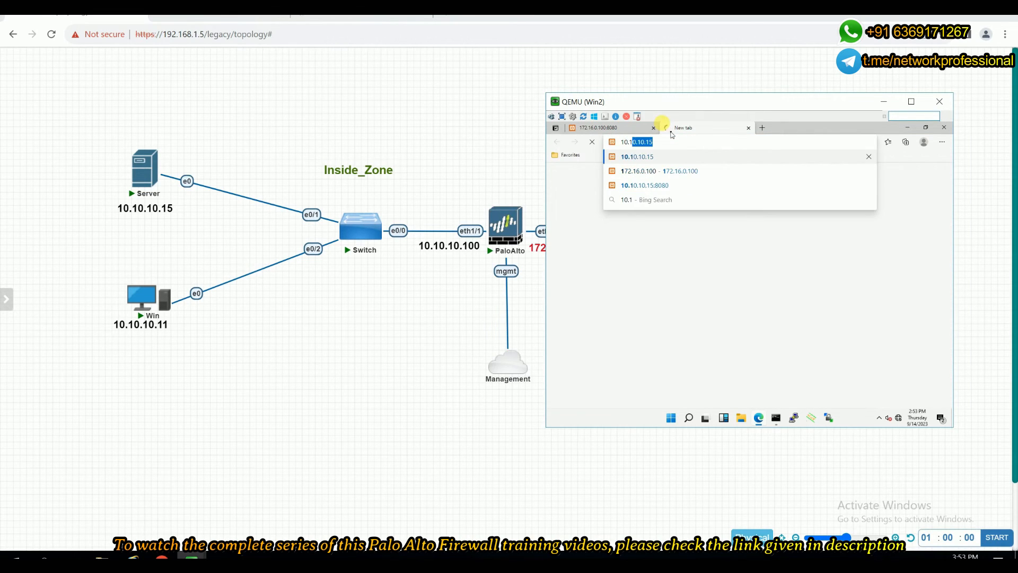
type("0.10.15")
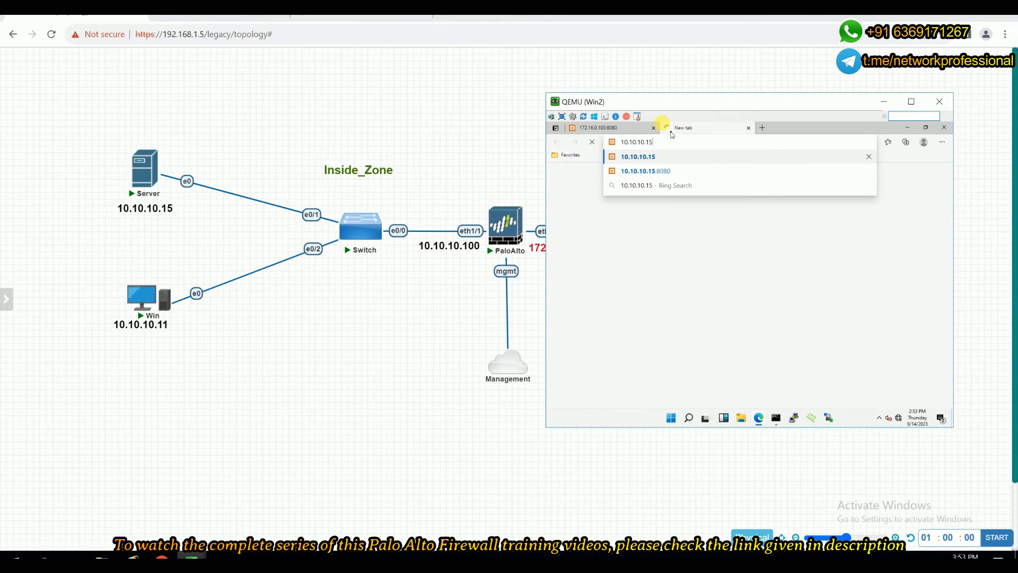
key("Return")
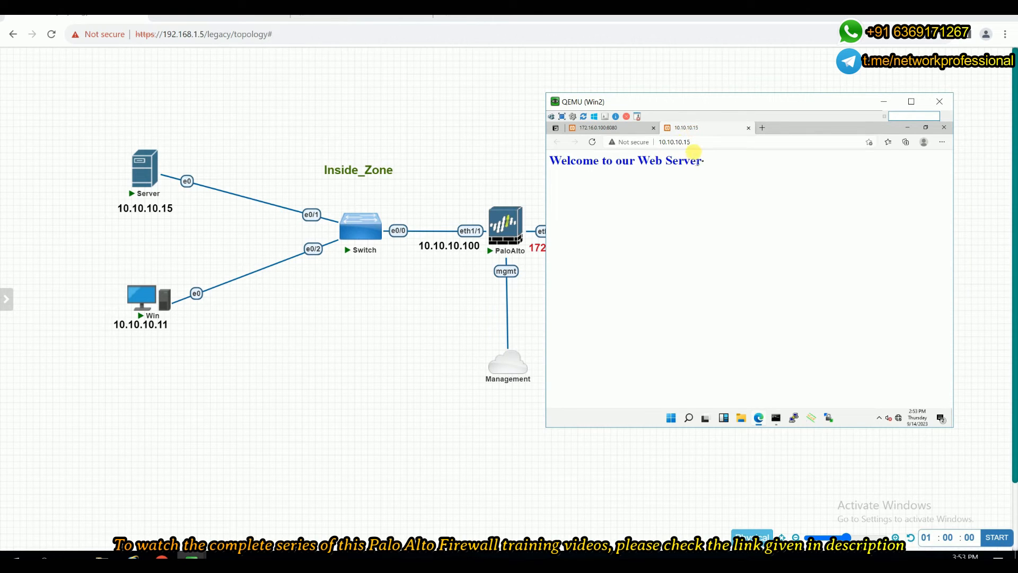
left_click_drag(705, 162, 532, 154)
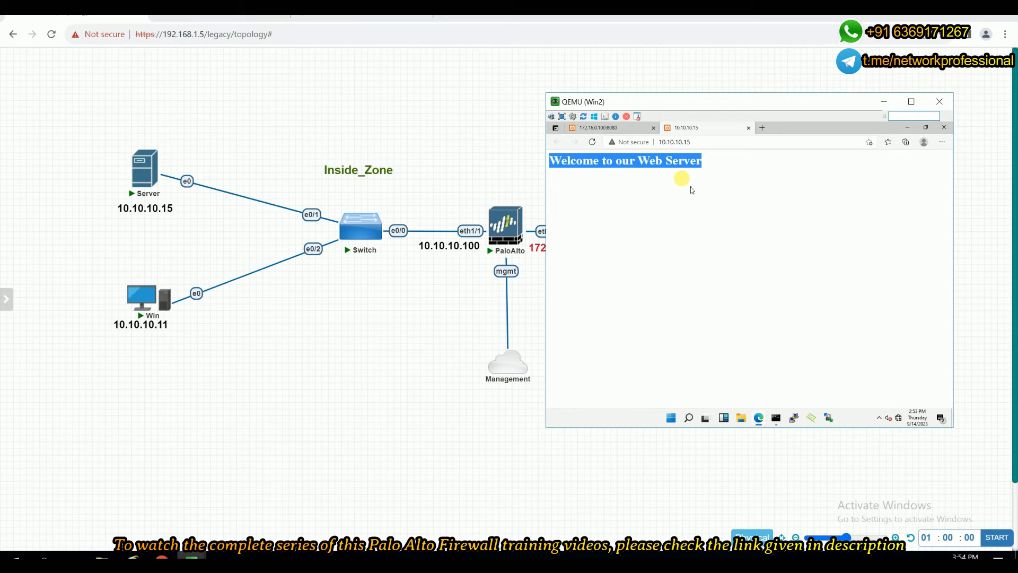
left_click(946, 128)
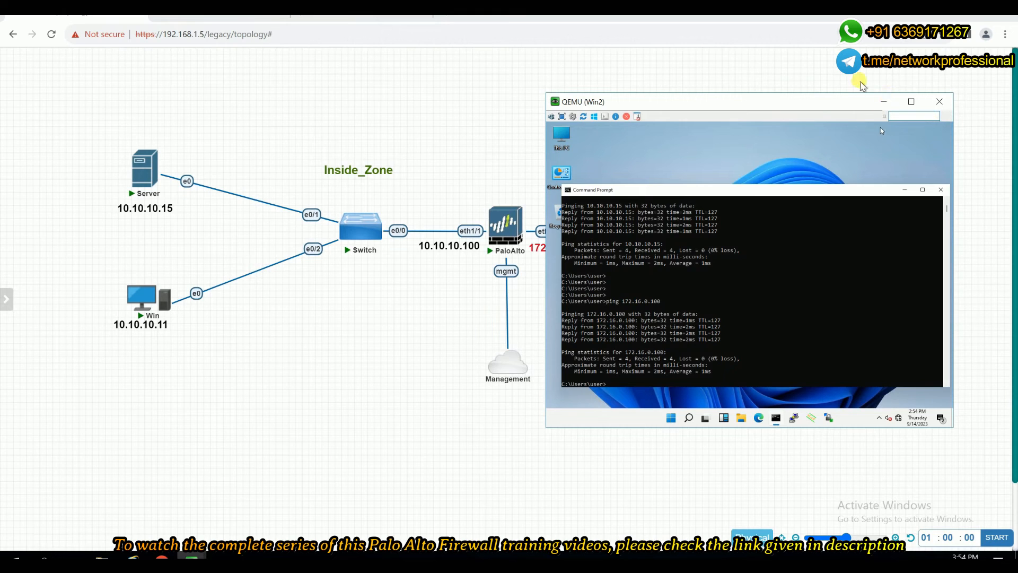
Start a Wireshark capture on the PaloAlto node's eth1/1 interface and clear the capture windows from the topology
left_click(439, 134)
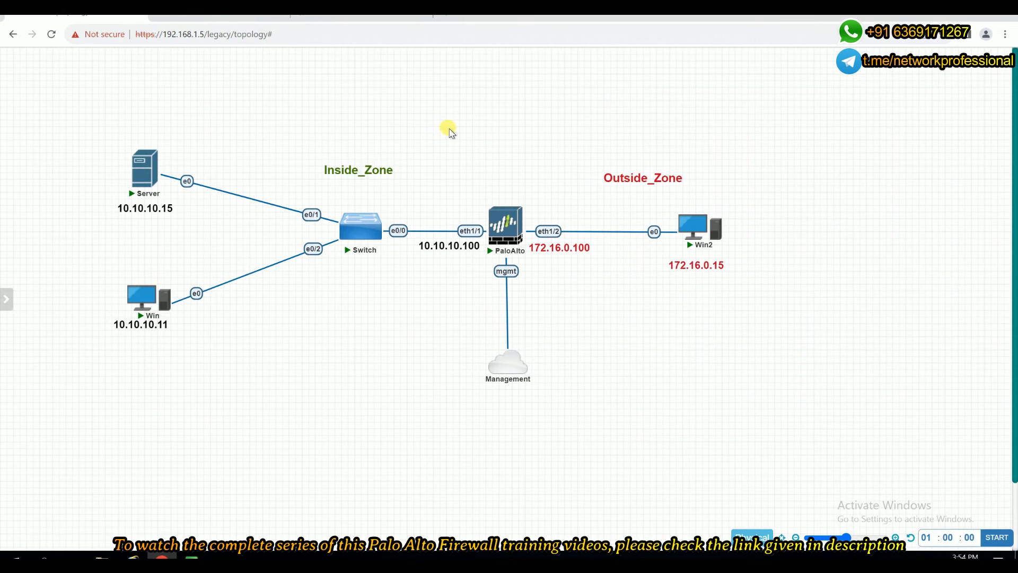
right_click(507, 228)
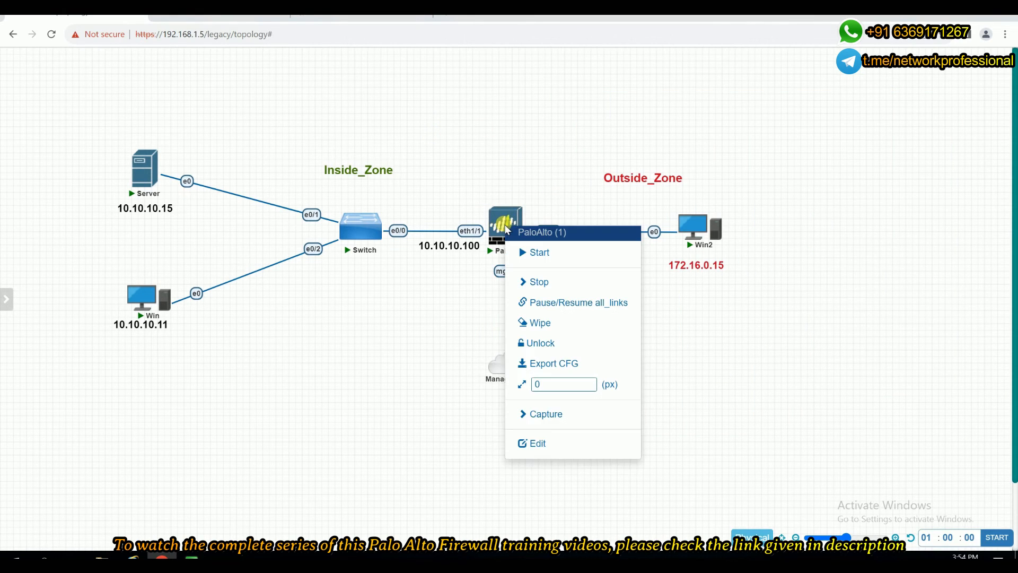
left_click(545, 418)
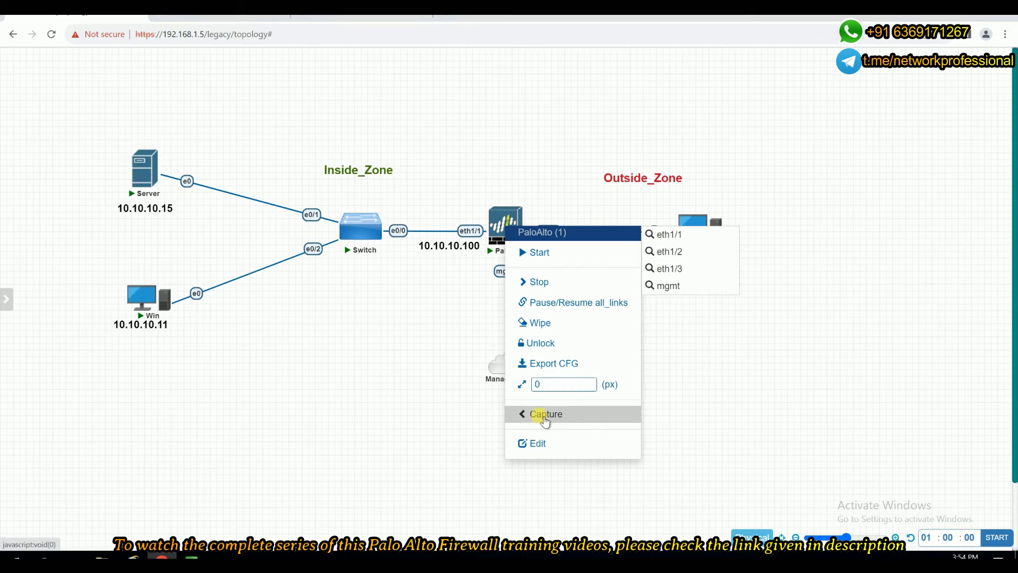
left_click(668, 236)
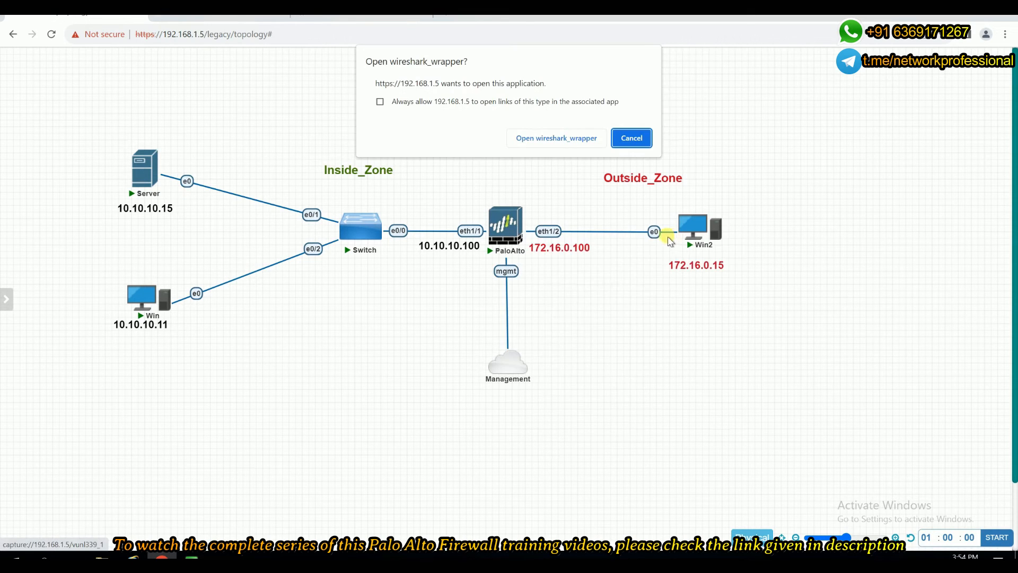
left_click(572, 138)
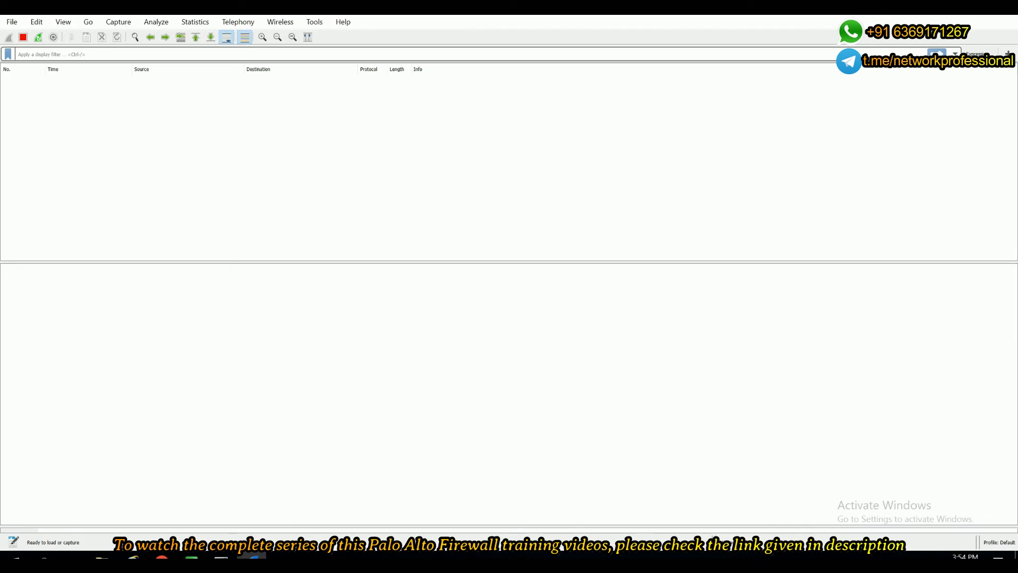
left_click(951, 9)
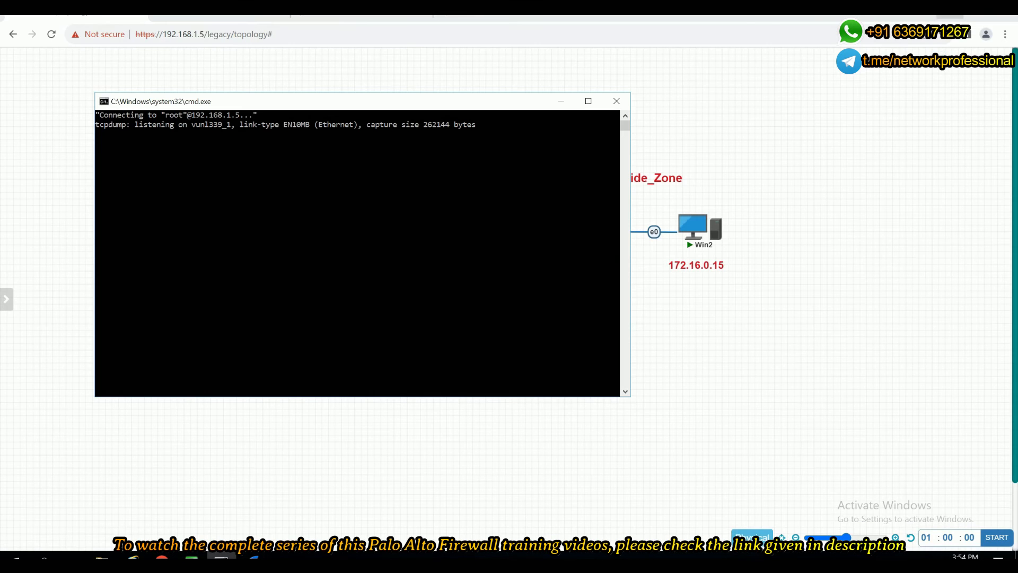
left_click(812, 161)
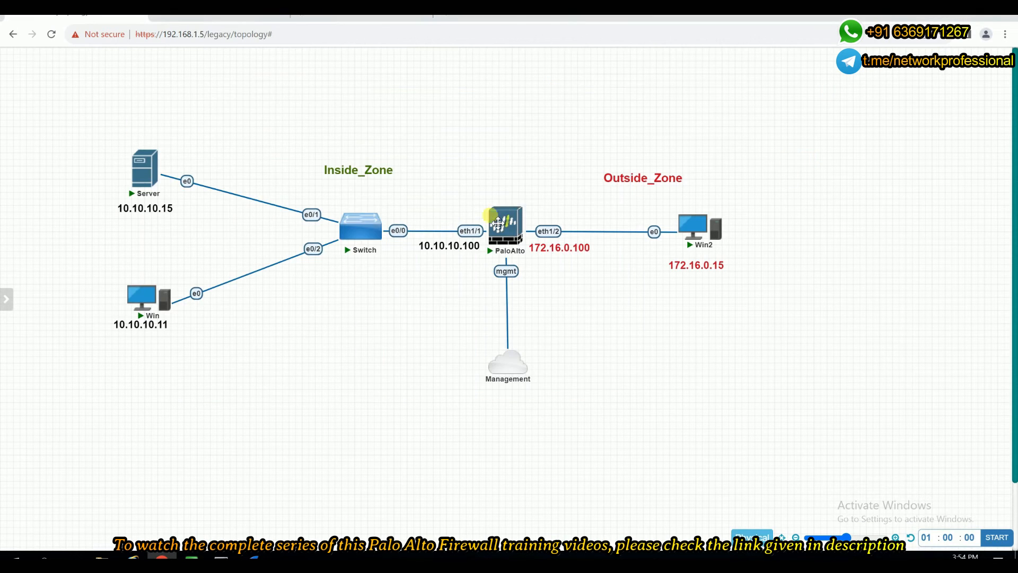
Start a second Wireshark capture on the PaloAlto node's eth1/2 interface and minimize its console window
right_click(507, 228)
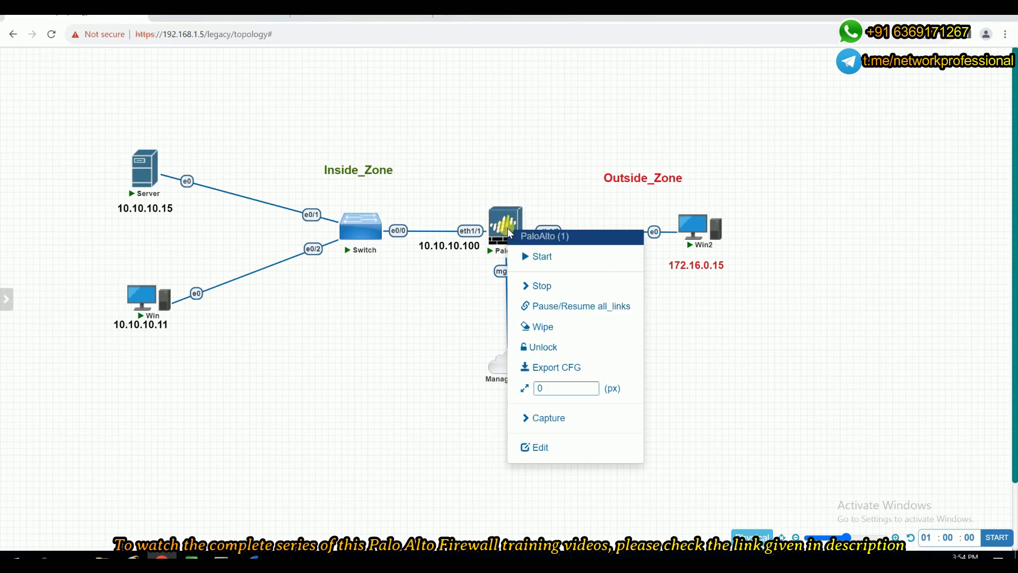
left_click(542, 417)
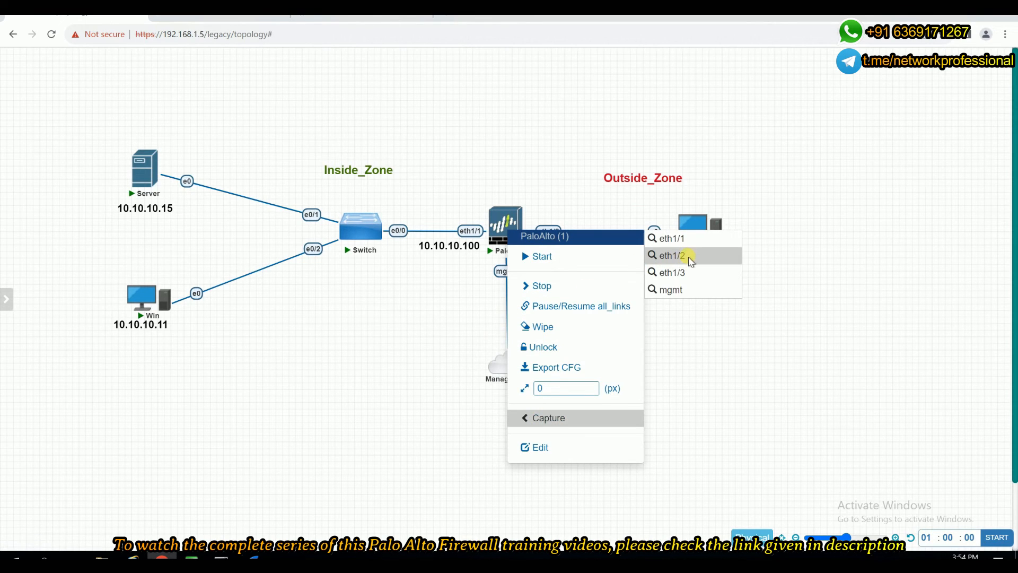
left_click(672, 257)
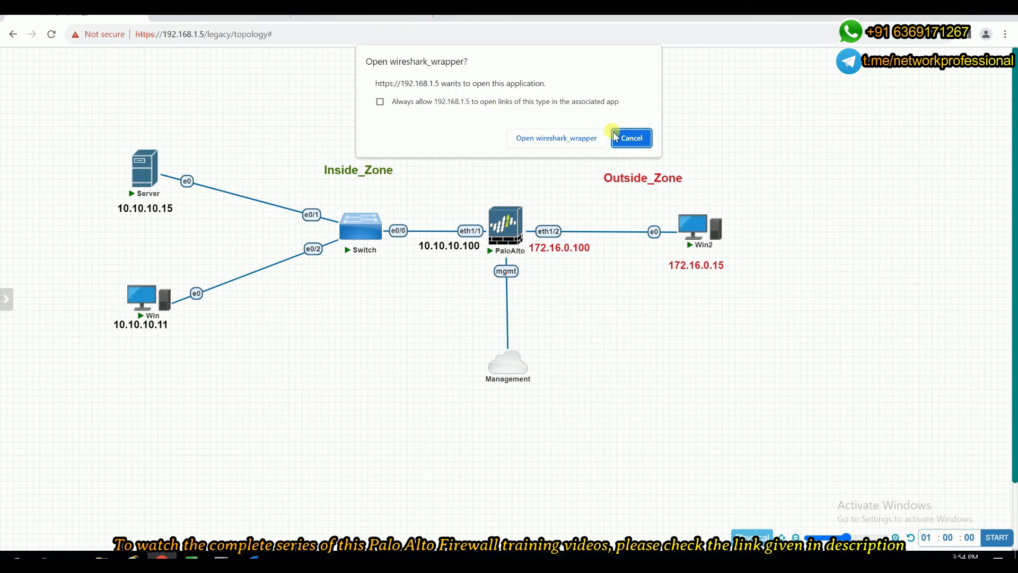
left_click(569, 139)
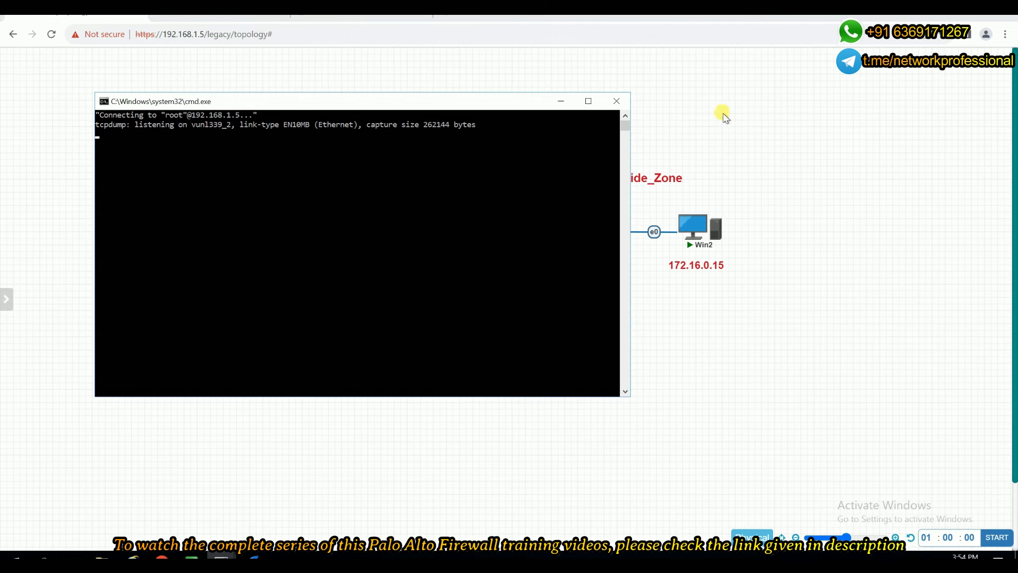
left_click(565, 101)
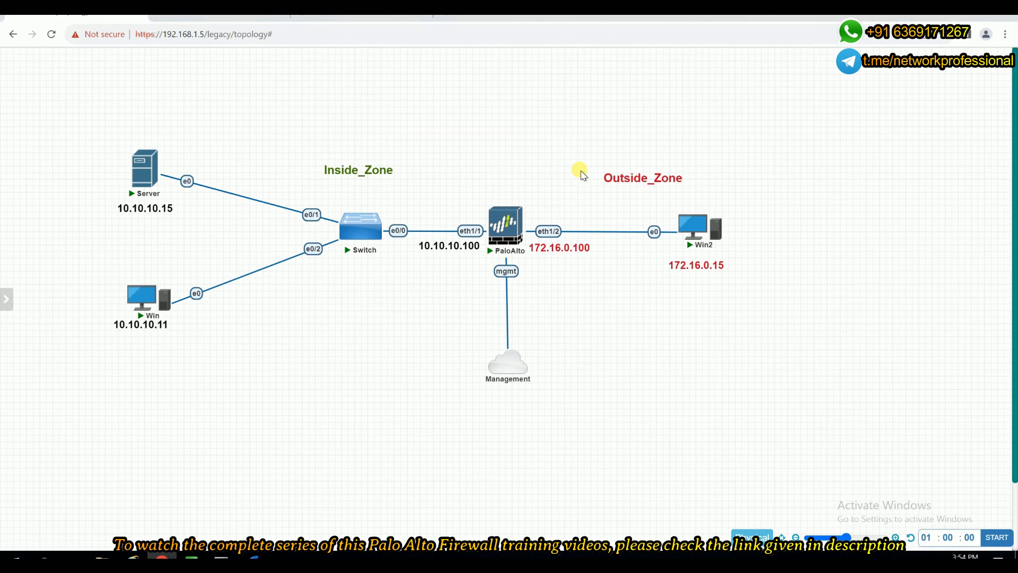
Bring the Win2 console showing the command prompt forward, expand it to full screen and scale its display to fit
mouse_move(191, 559)
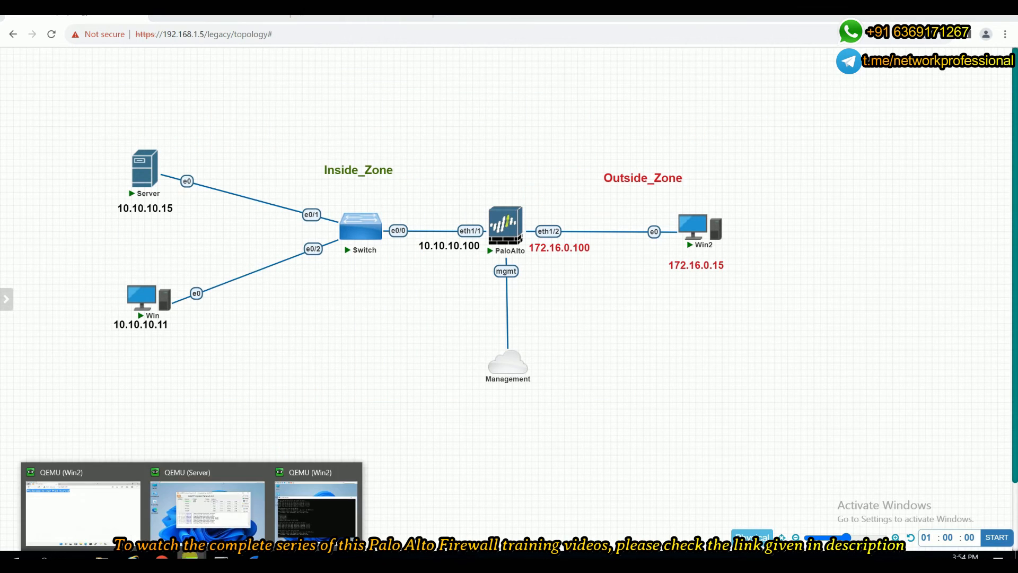
left_click(298, 514)
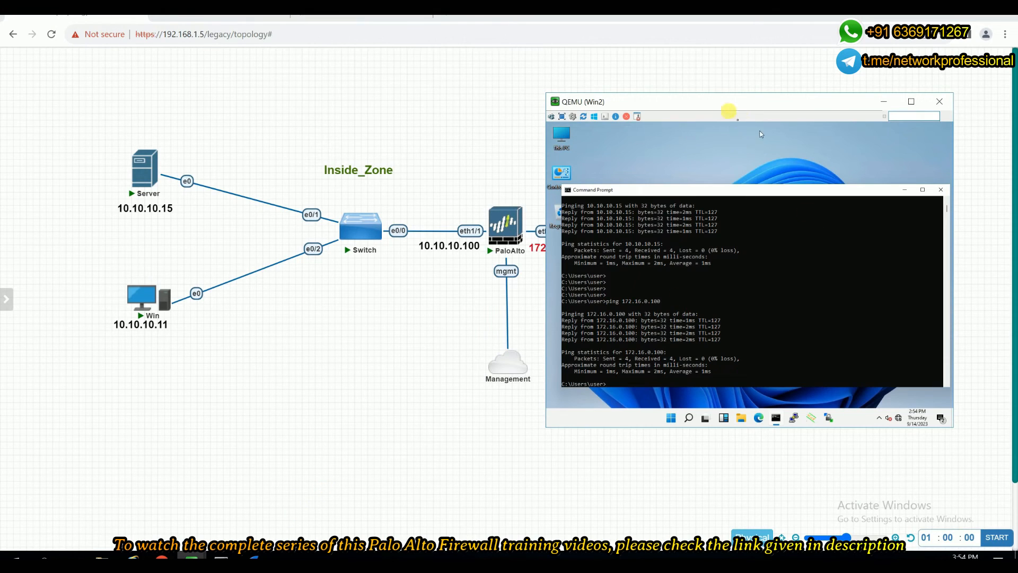
left_click_drag(711, 102, 595, 298)
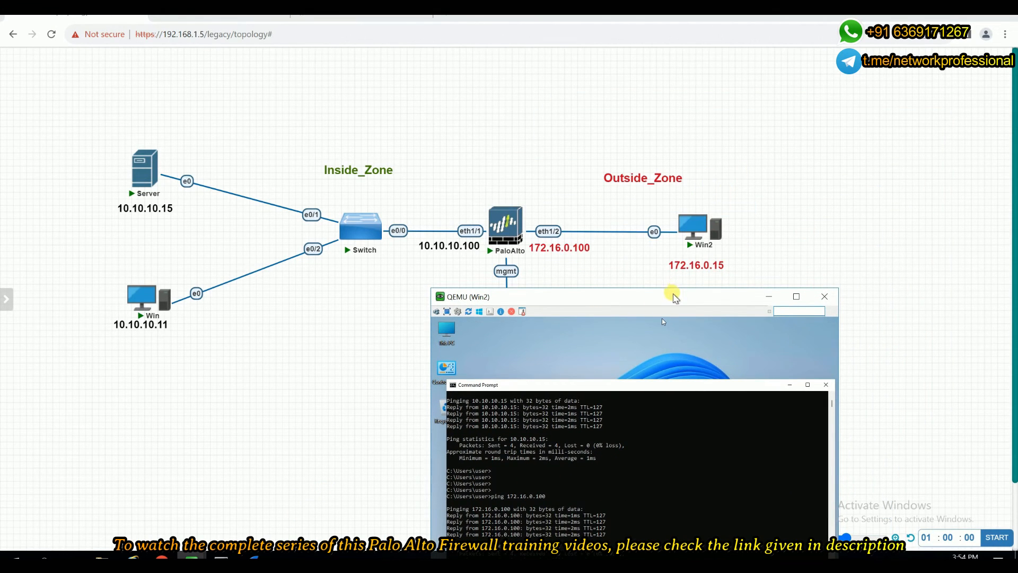
left_click_drag(675, 295, 777, 99)
left_click(896, 104)
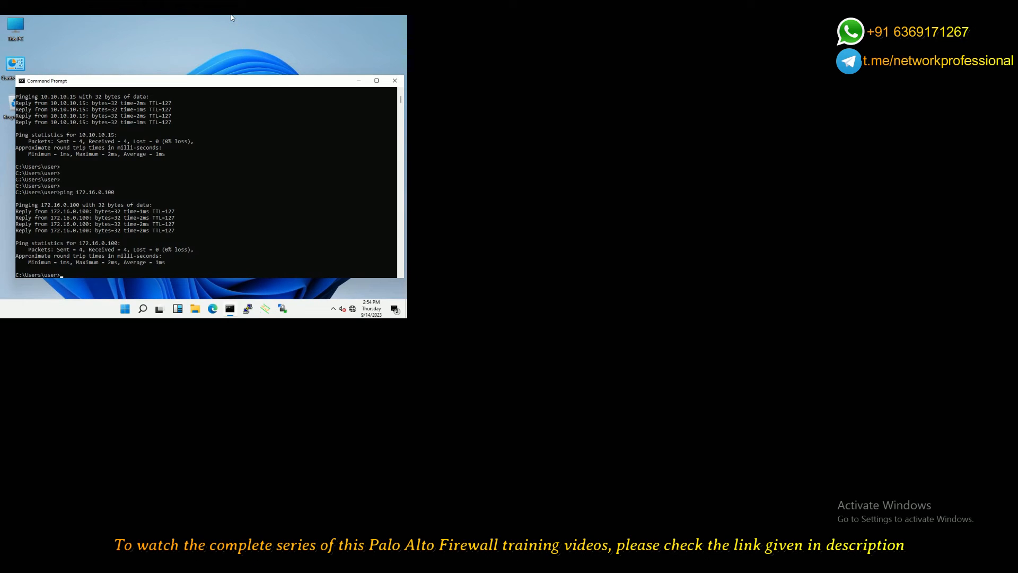
left_click_drag(378, 12, 845, 16)
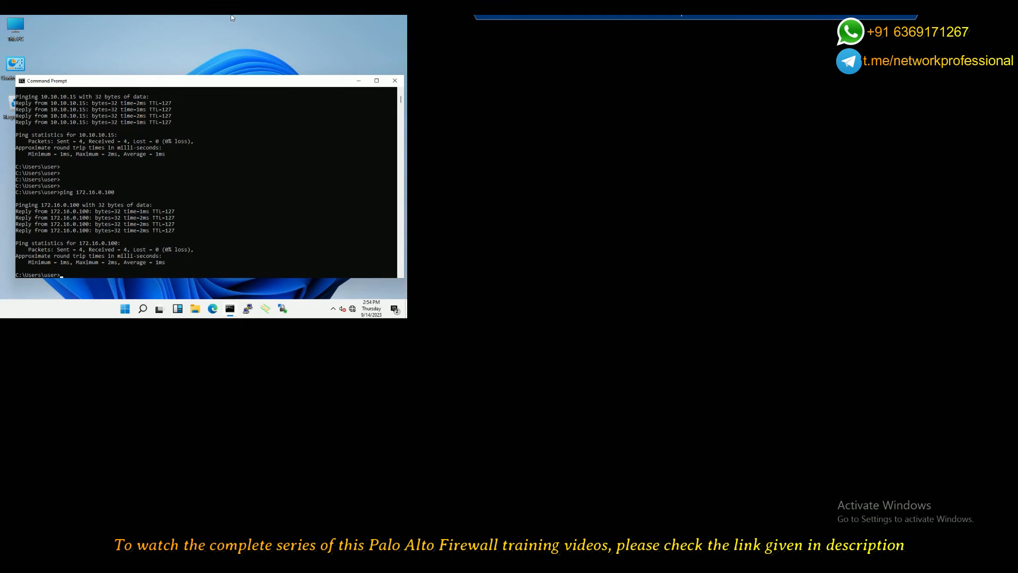
left_click(385, 8)
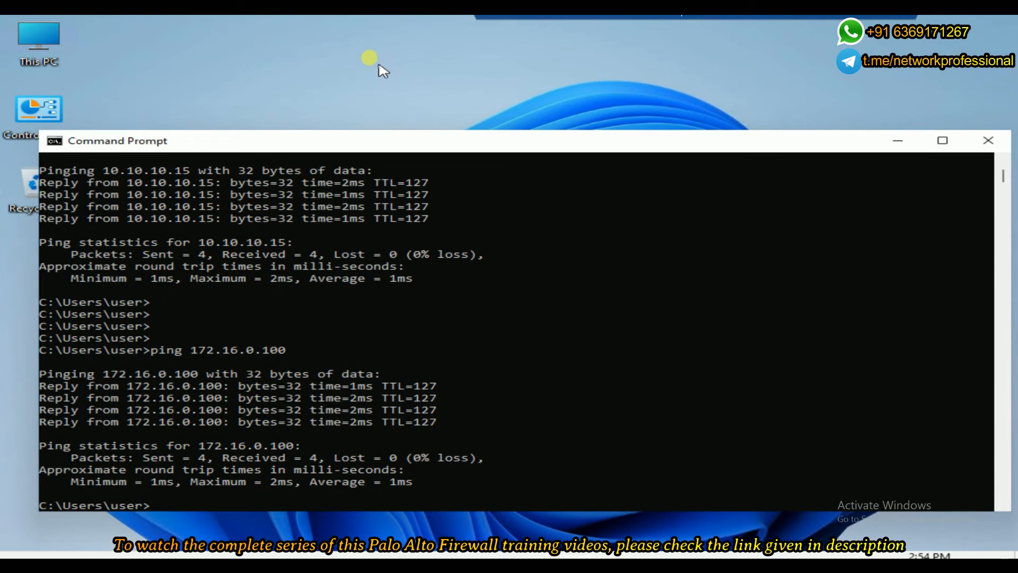
Load 10.10.10.15 in Win2's browser, examine the address and returned page, and close the browser
left_click(533, 557)
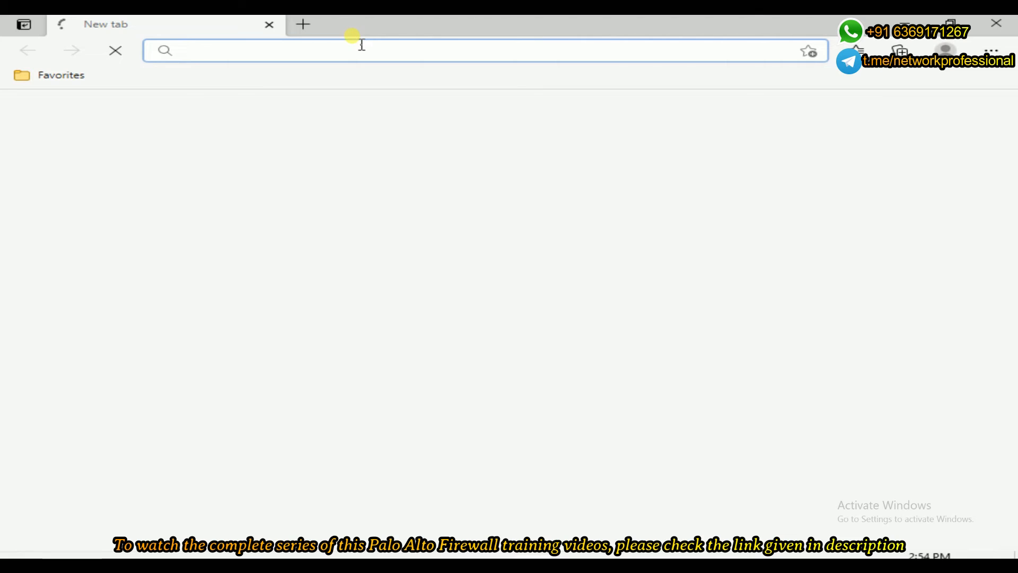
type("10.10.10.15")
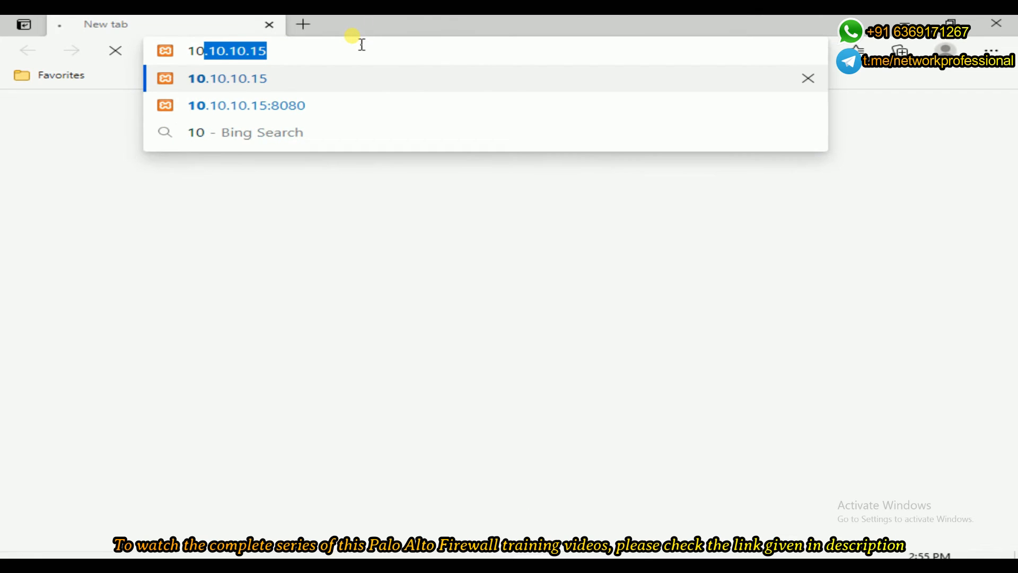
key("Right")
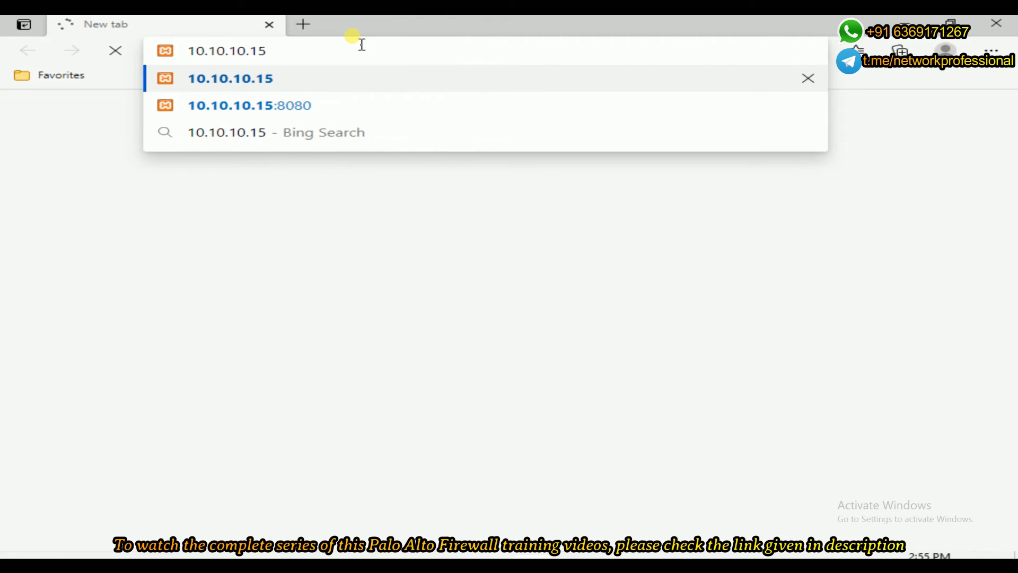
key("Return")
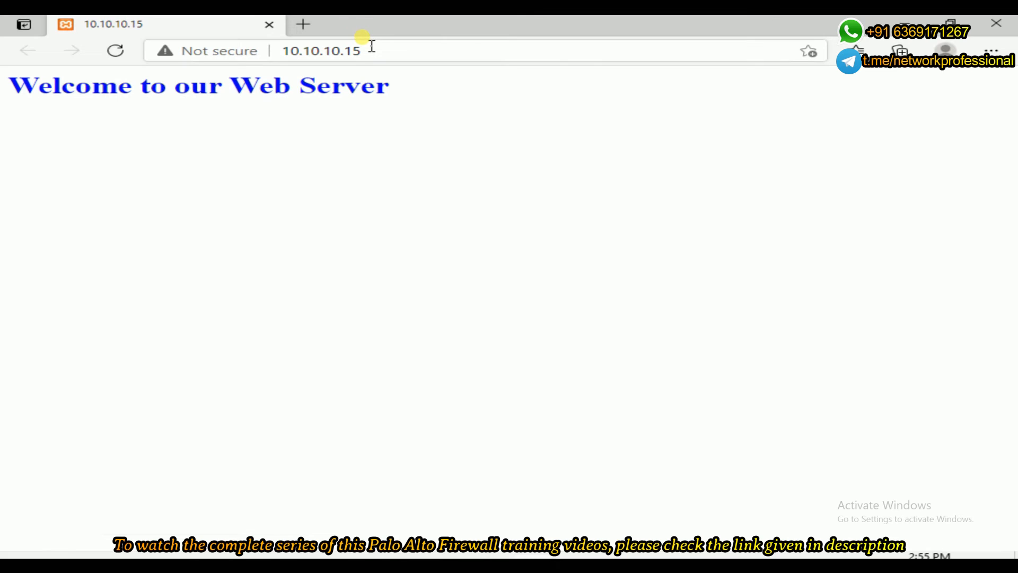
left_click_drag(370, 53, 264, 48)
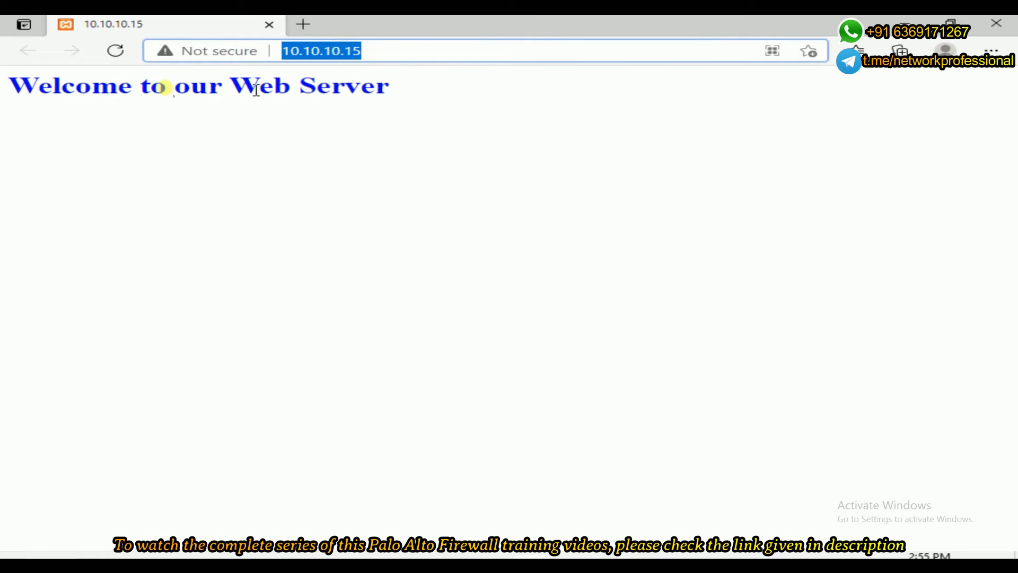
left_click_drag(94, 87, 429, 107)
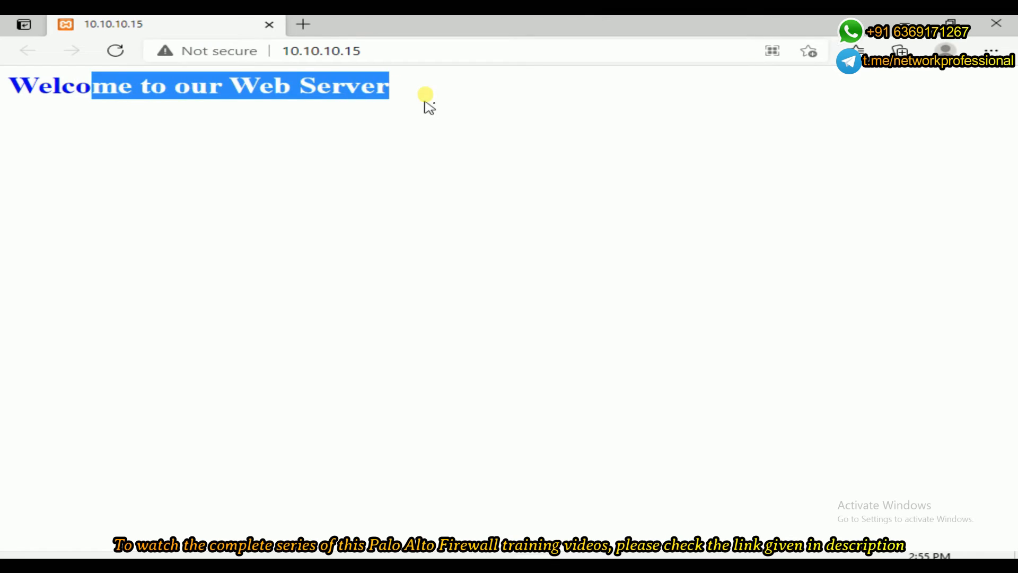
left_click(433, 109)
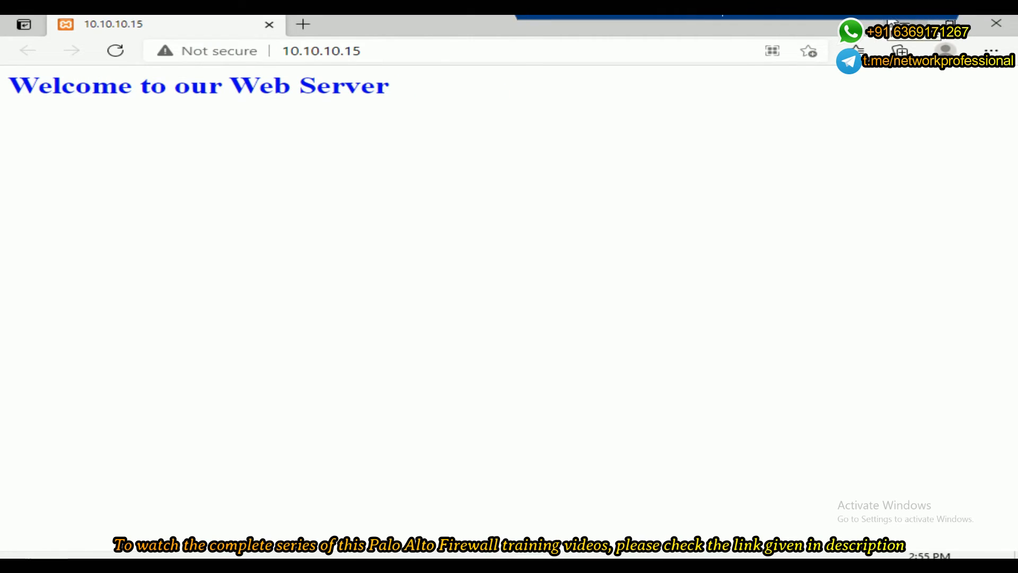
left_click(997, 23)
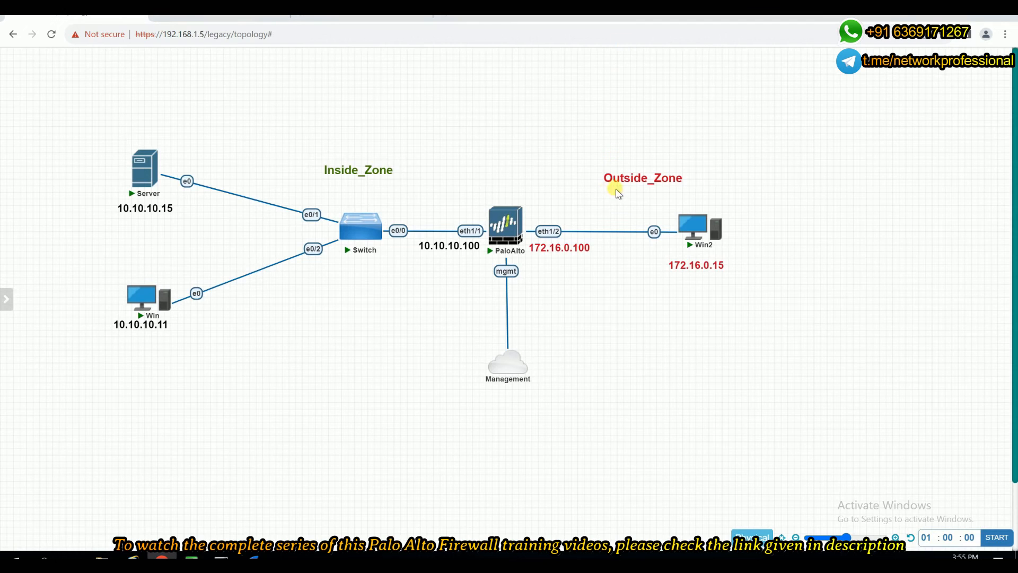
Switch to the second Wireshark capture and stop capturing packets
mouse_move(253, 557)
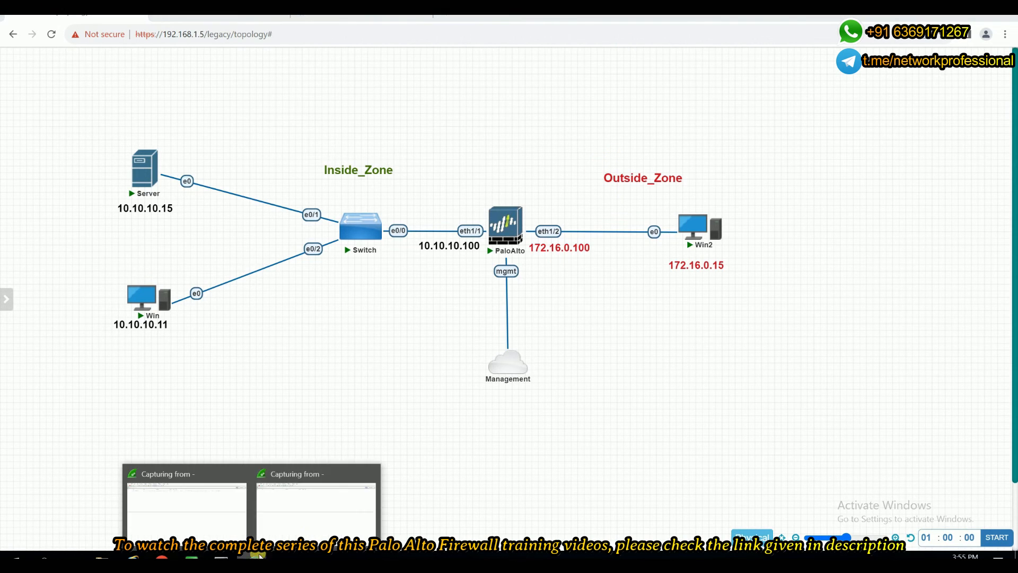
left_click(313, 525)
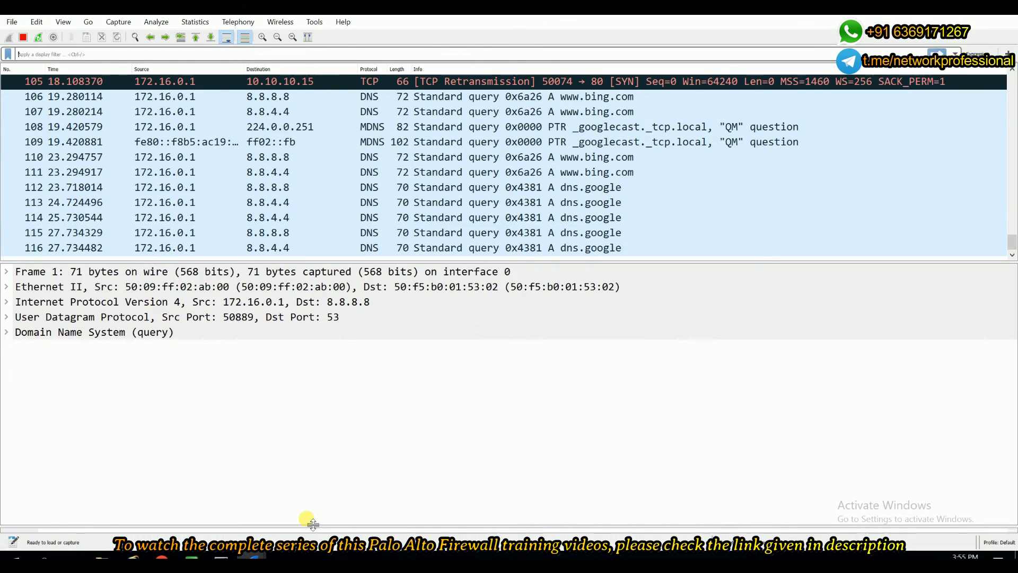
left_click(26, 40)
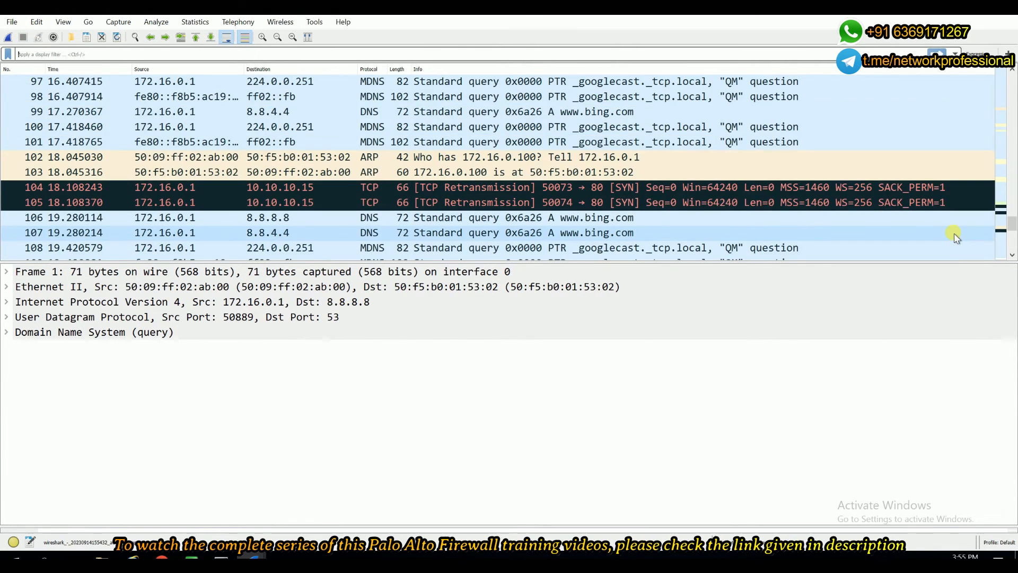
Find the first TCP SYN packet sent to 10.10.10.15 in the capture, follow its TCP stream, and close the stream window
scroll(954, 236, "up", 6)
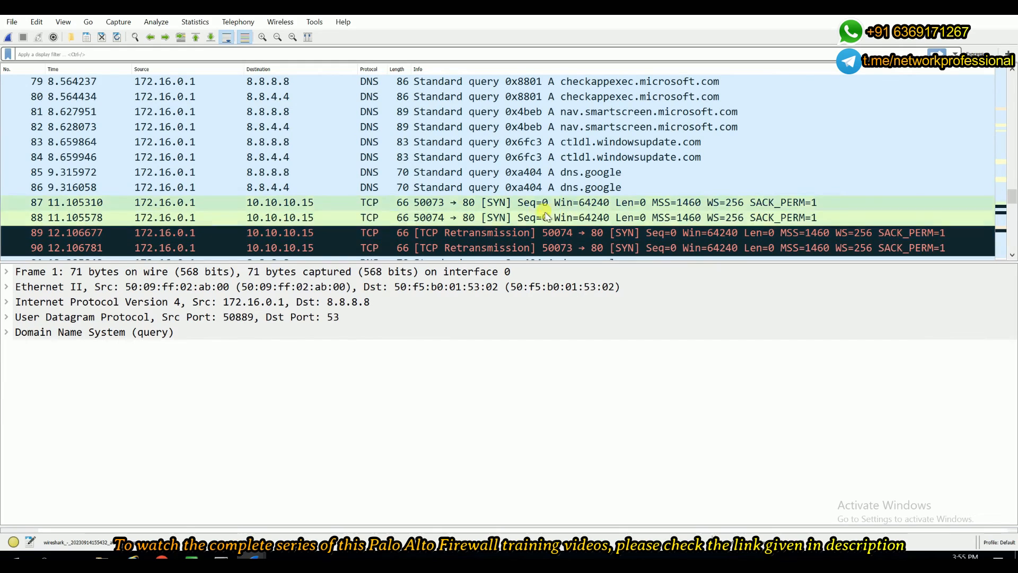
scroll(522, 218, "up", 20)
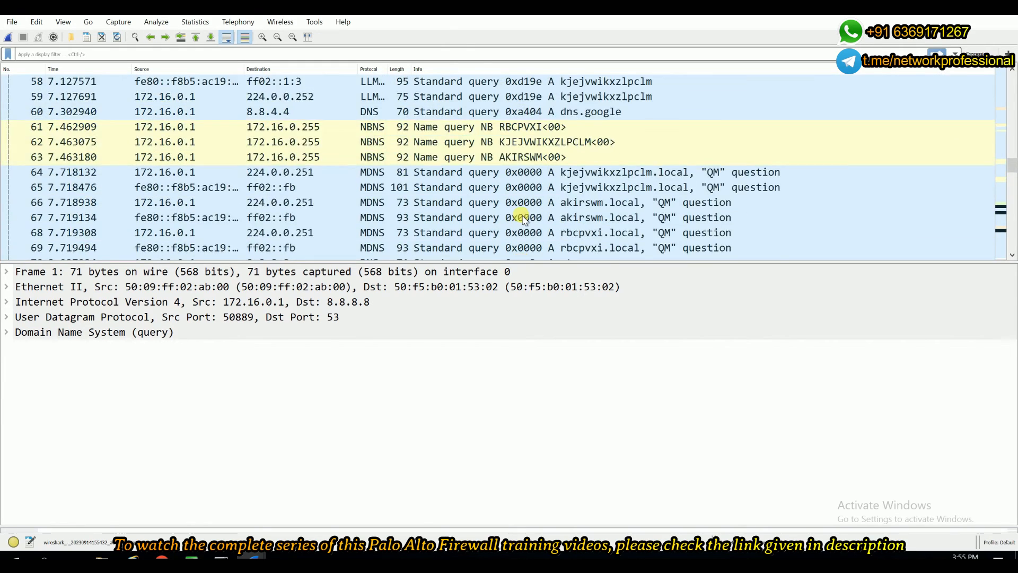
scroll(522, 218, "down", 20)
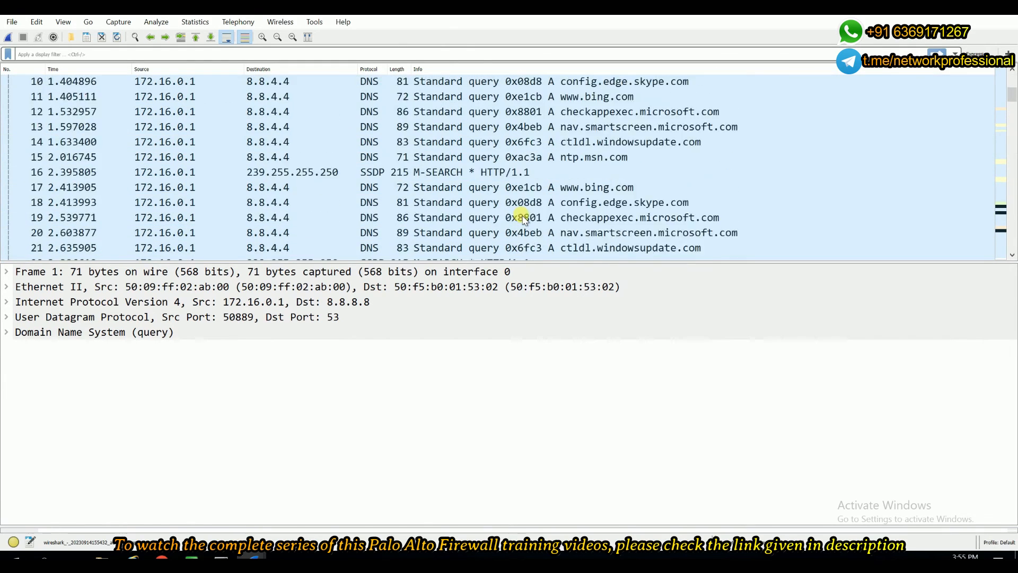
scroll(522, 218, "down", 7)
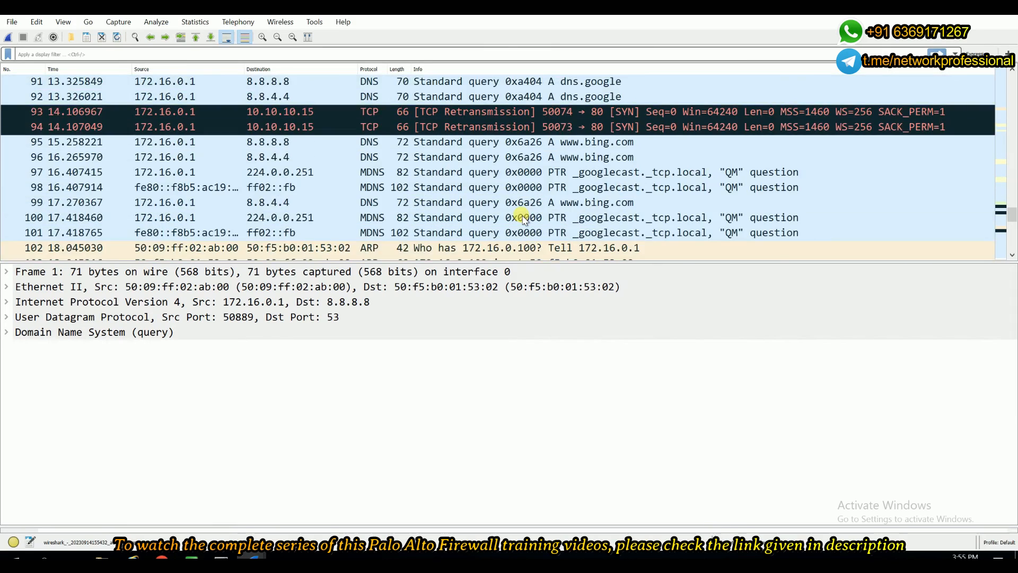
scroll(522, 219, "up", 8)
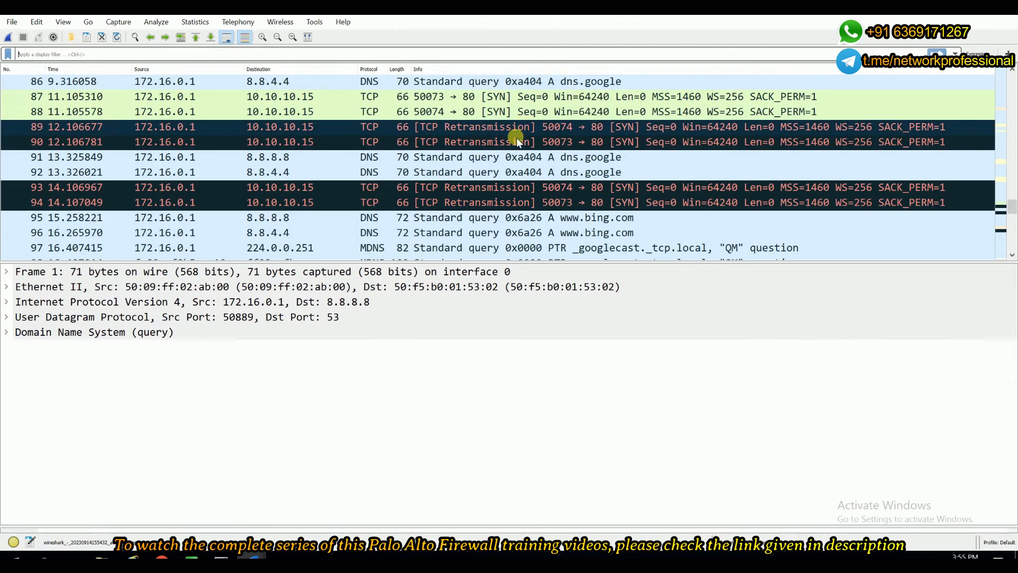
scroll(516, 138, "up", 1)
right_click(503, 142)
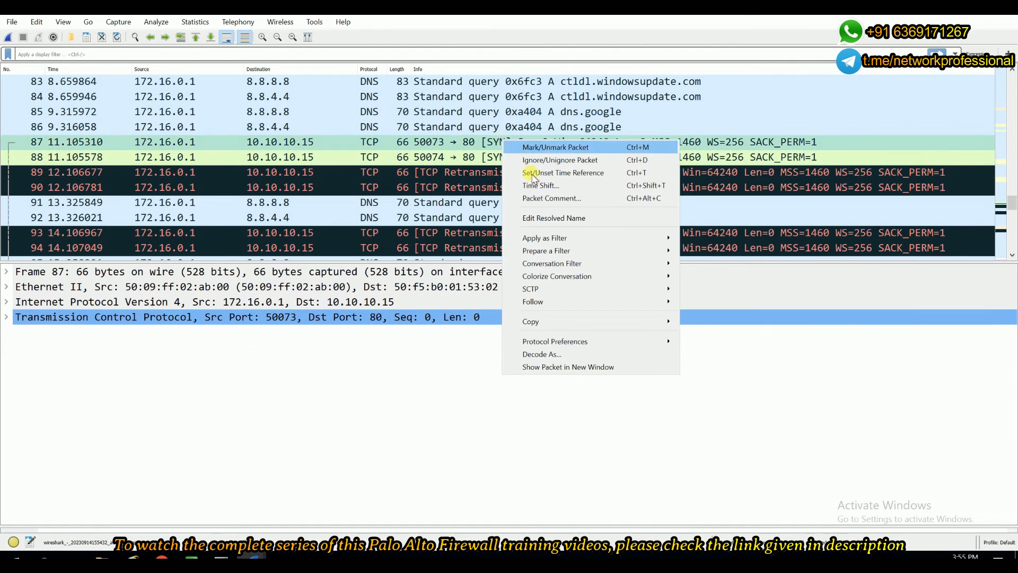
mouse_move(533, 301)
left_click(700, 301)
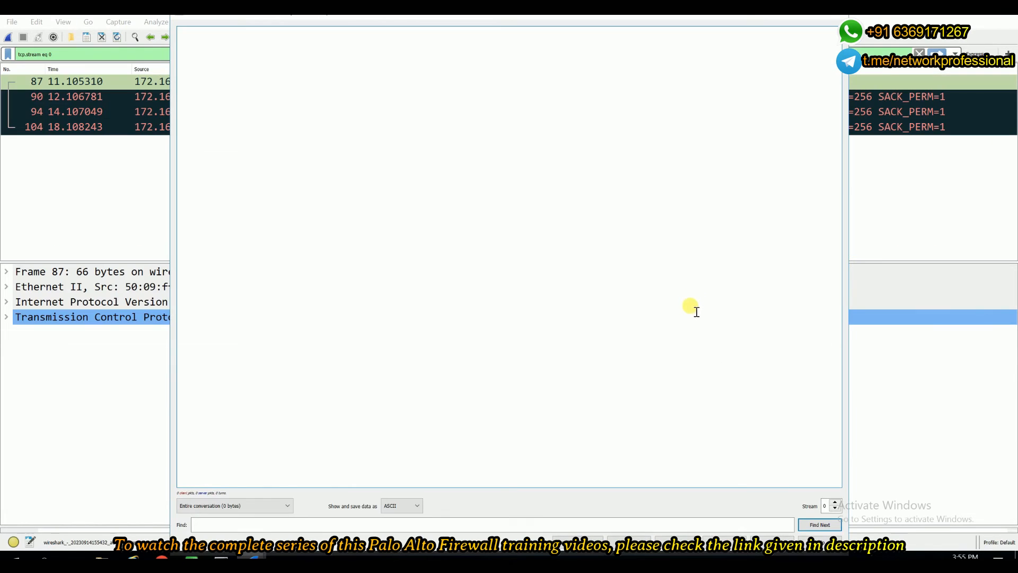
left_click(835, 17)
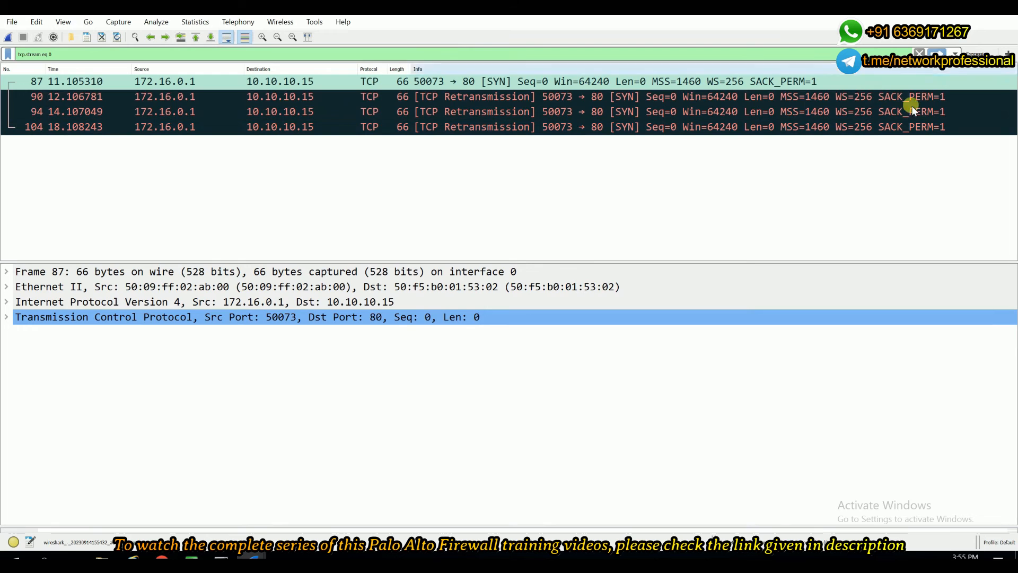
Quit both Wireshark captures without saving their packets
left_click(1006, 7)
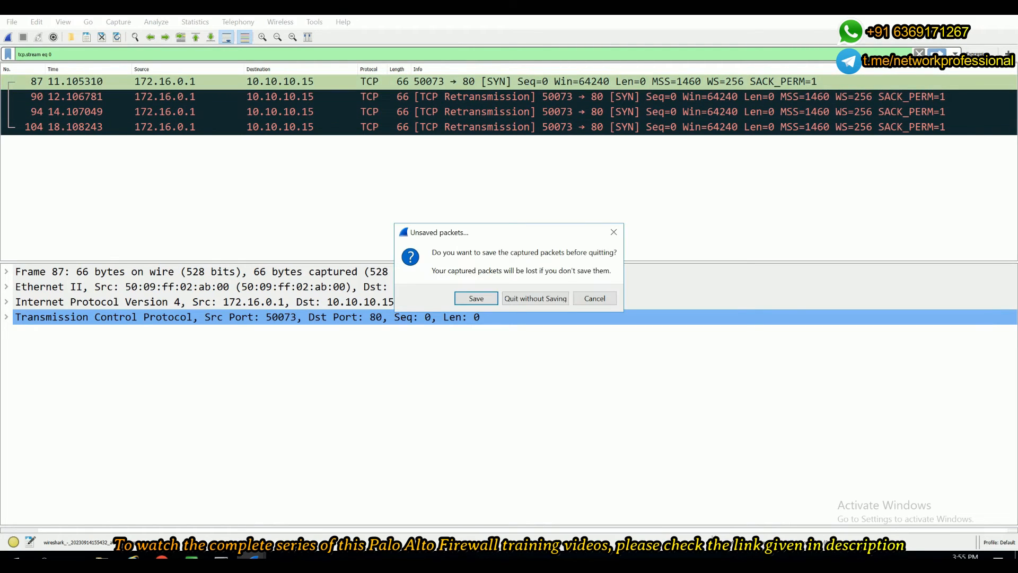
left_click(541, 298)
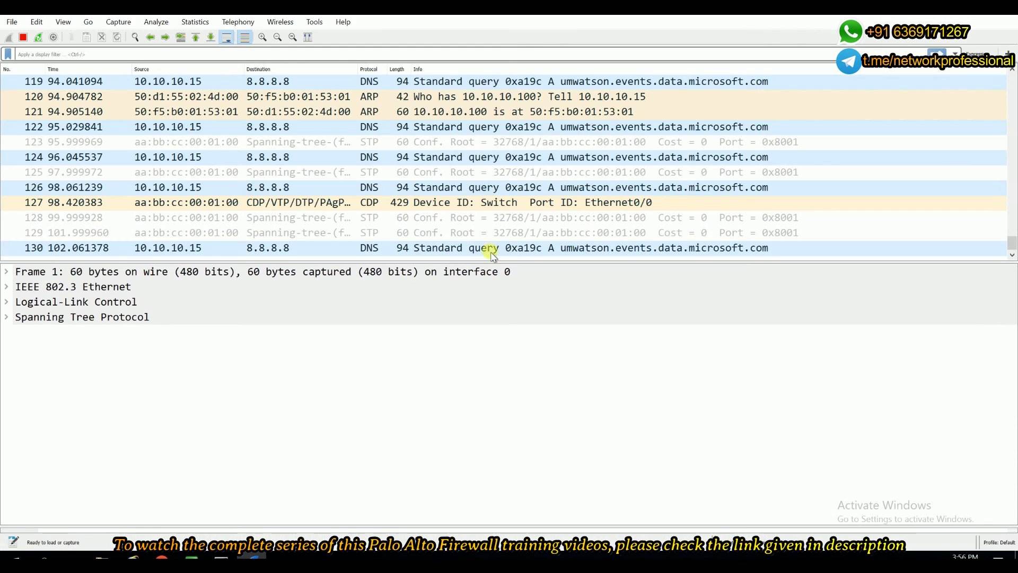
left_click(1005, 7)
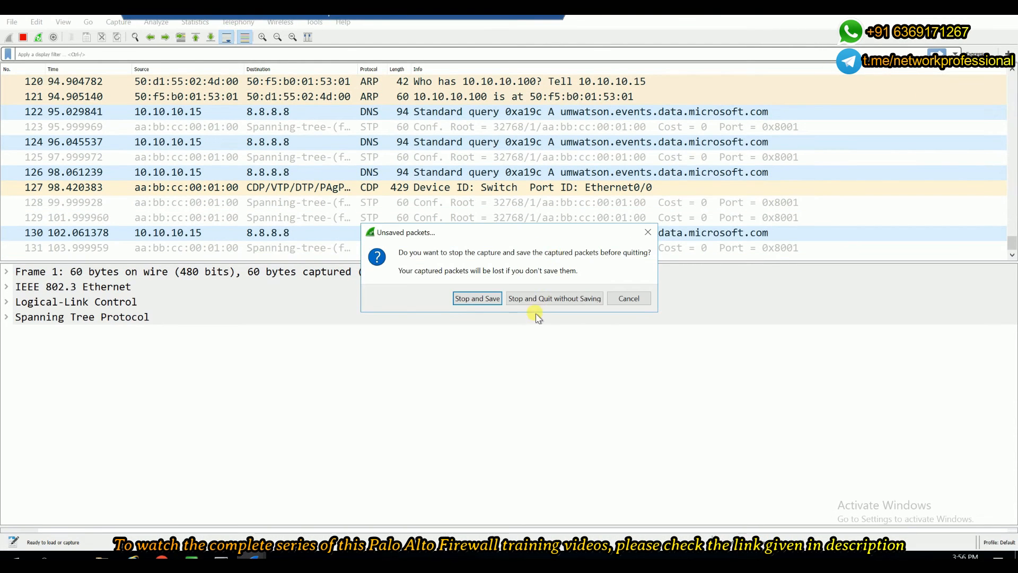
left_click(542, 298)
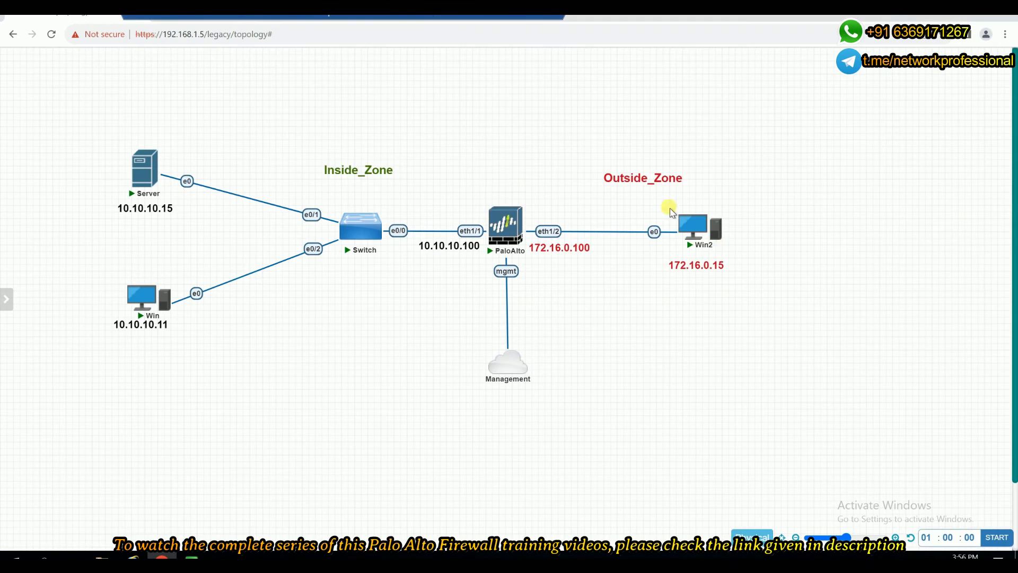
Stop the Win2 node in the topology and start it again
right_click(690, 227)
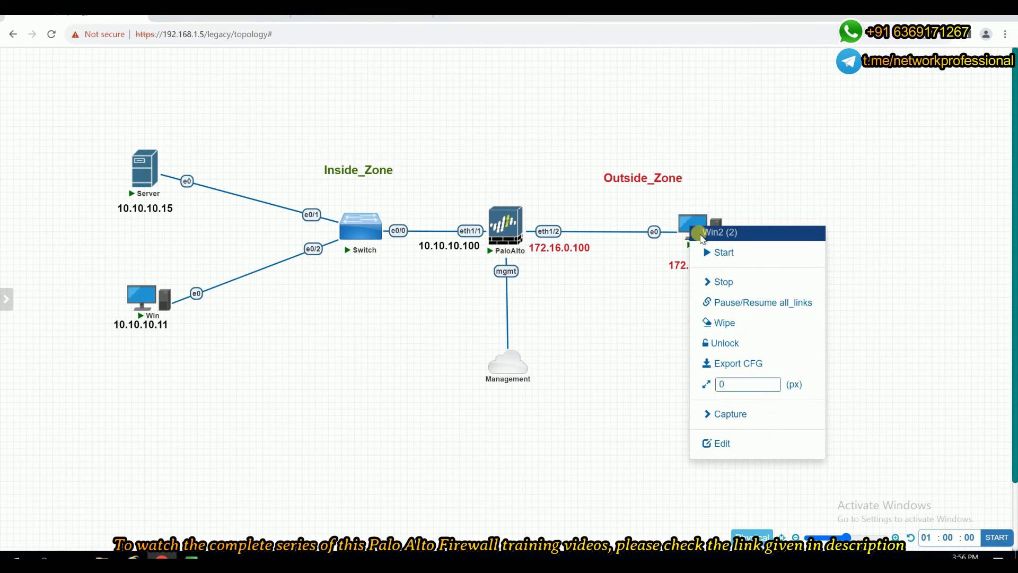
left_click(715, 282)
left_click(730, 303)
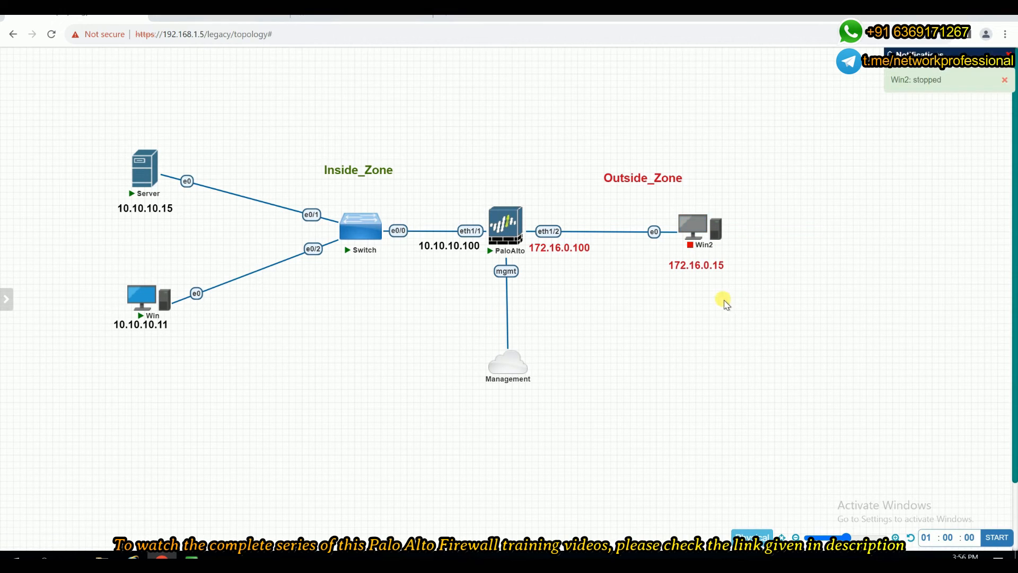
right_click(691, 225)
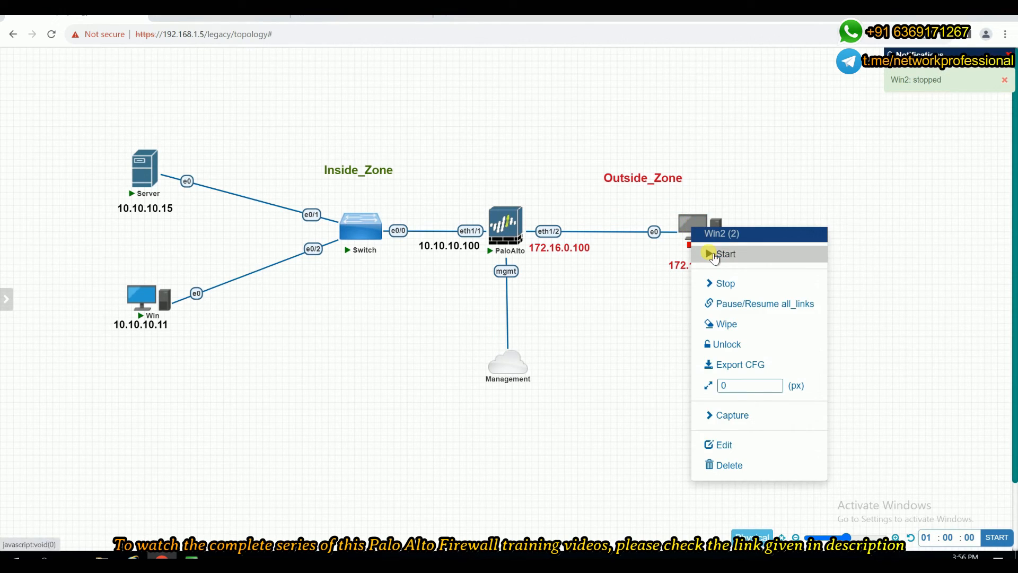
left_click(714, 255)
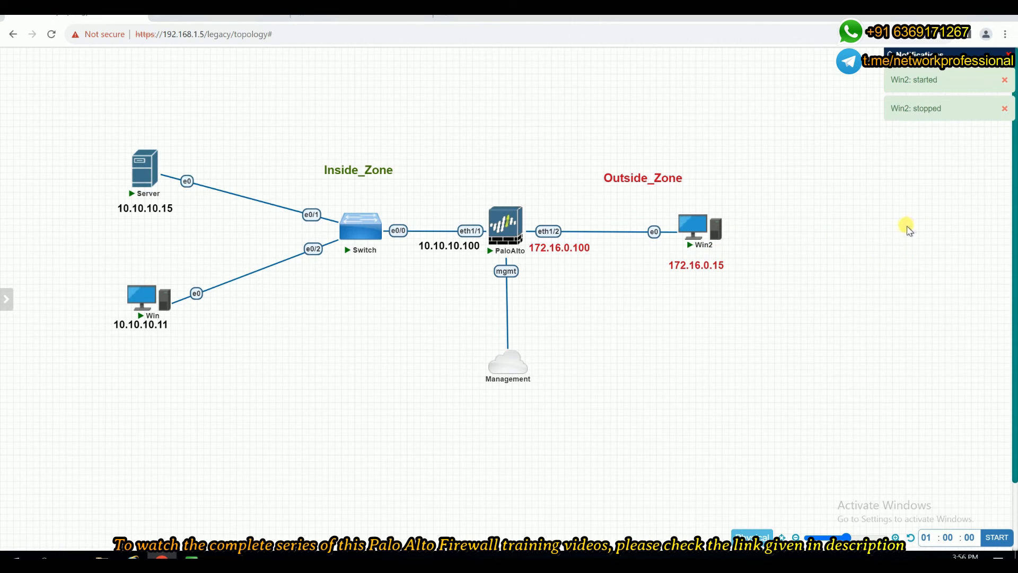
Open Win2's console with ultravnc_wrapper and reposition its window over the topology while the machine boots
left_click(693, 227)
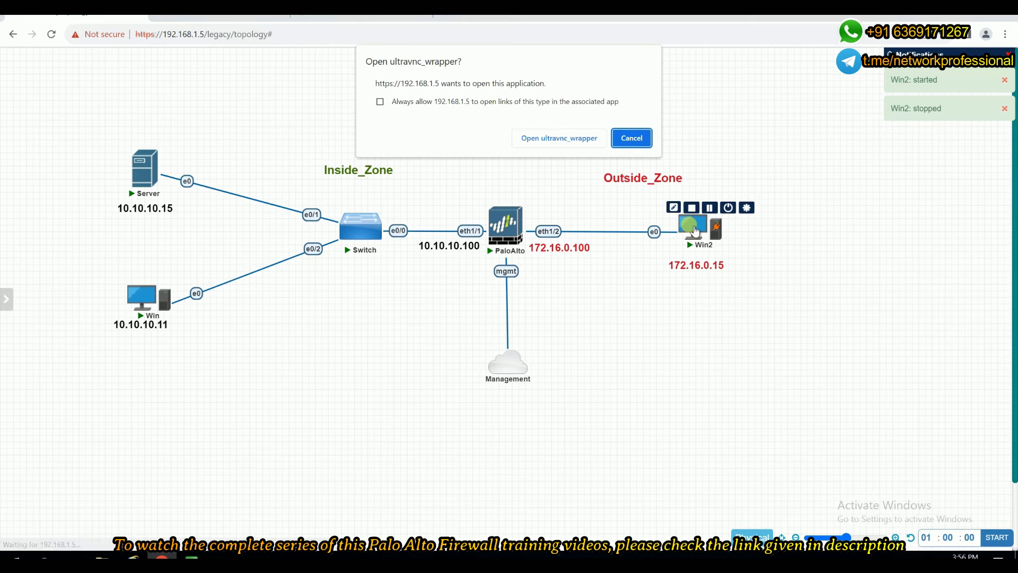
left_click(577, 137)
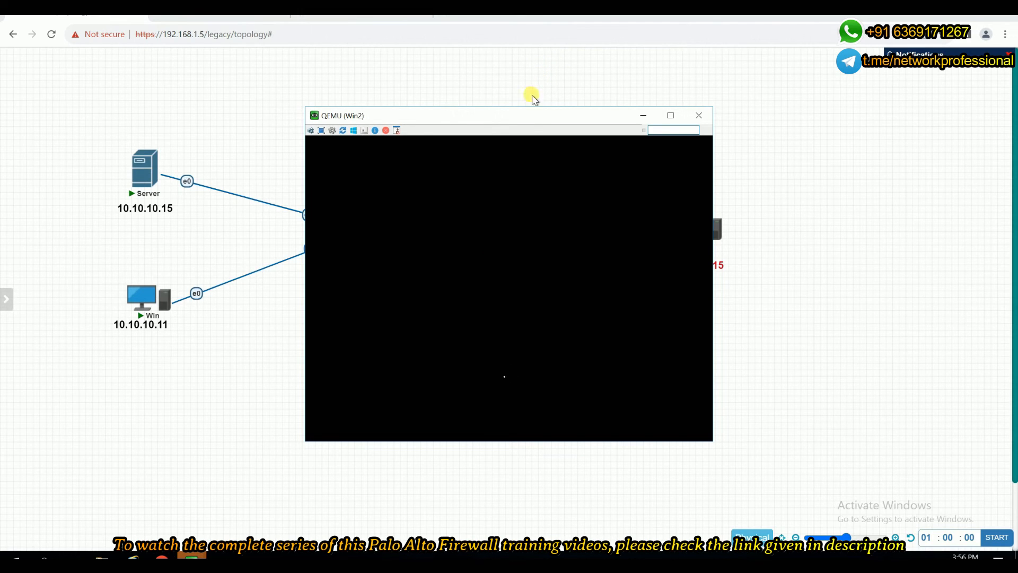
left_click_drag(524, 117, 829, 130)
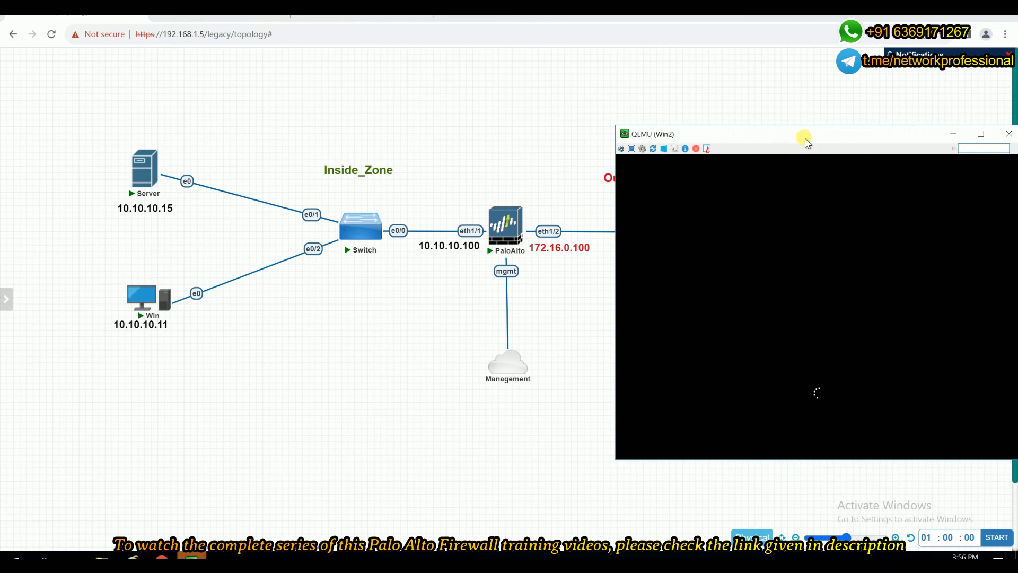
left_click_drag(804, 137, 425, 162)
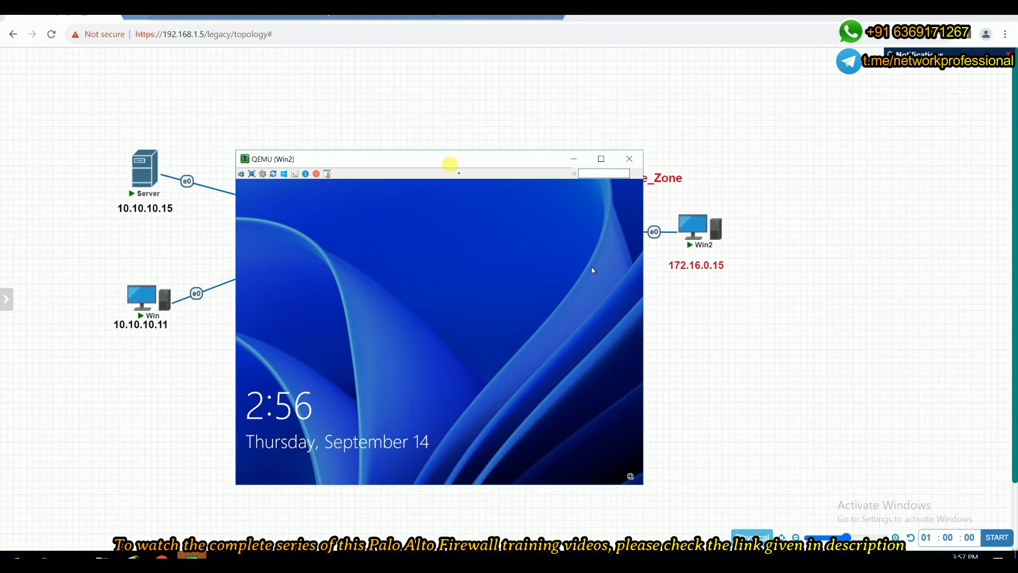
left_click_drag(447, 159, 470, 79)
Sign in to Win2 with the account password and move its console window aside
left_click(468, 232)
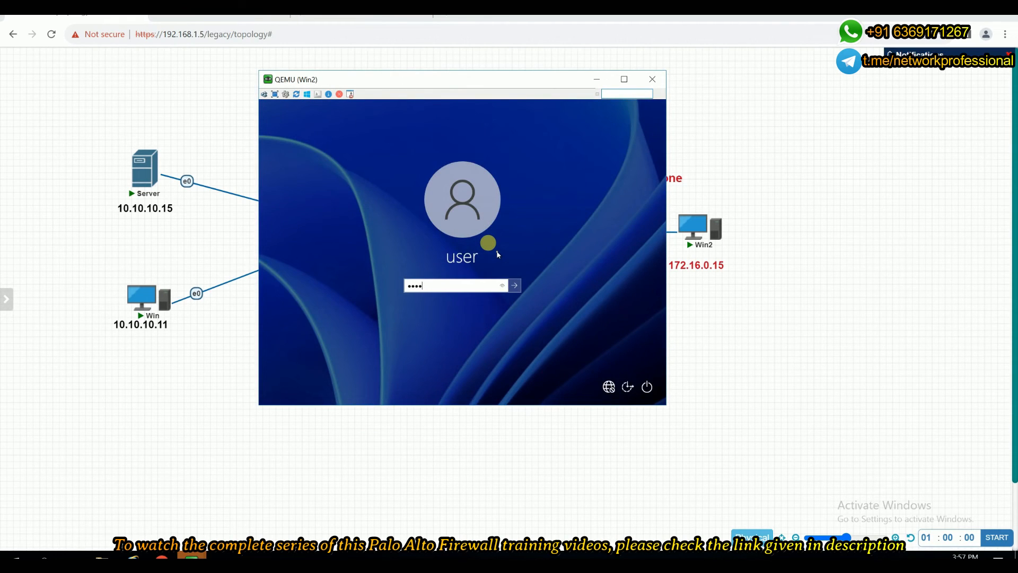
key("Return")
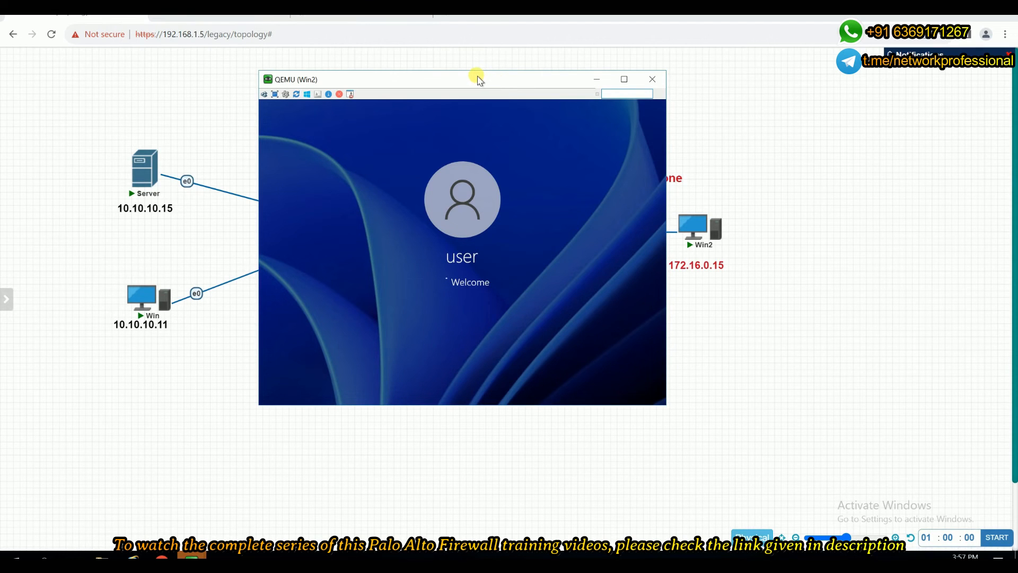
left_click_drag(476, 79, 659, 72)
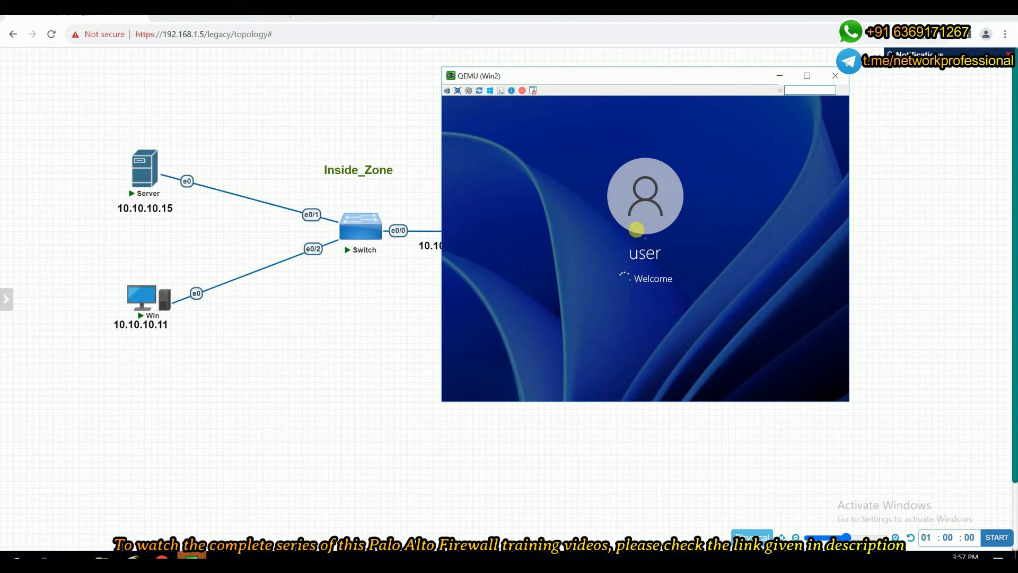
Switch to the firewall's web interface, examine the traffic log entries under Monitor, and refresh the log
left_click(340, 20)
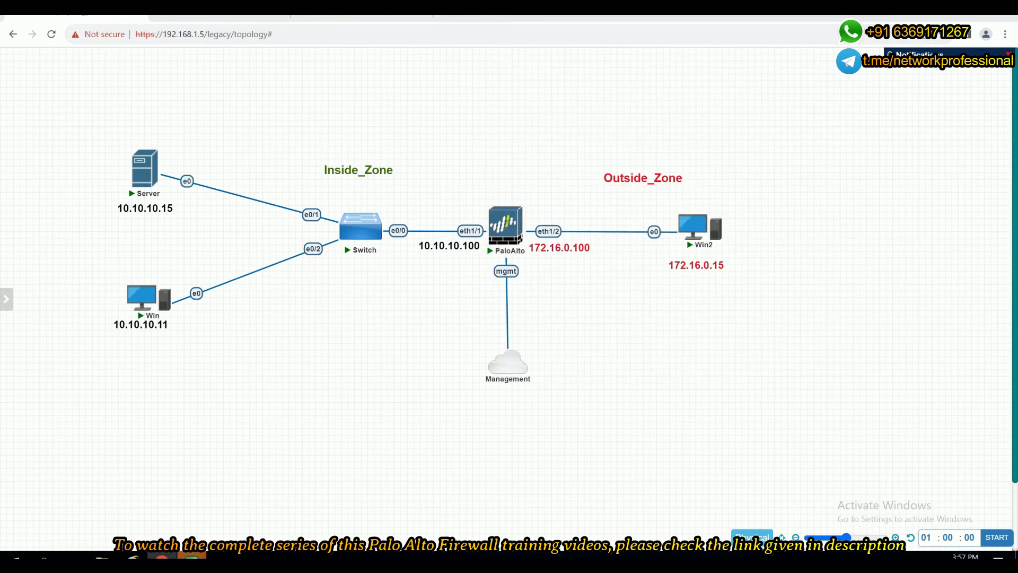
left_click(310, 72)
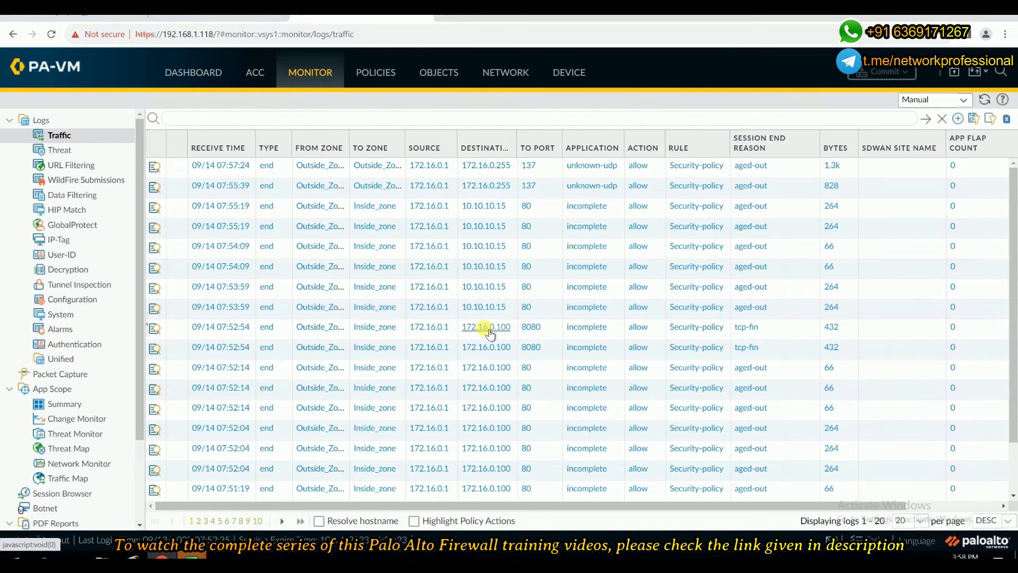
scroll(490, 334, "down", 2)
scroll(490, 333, "up", 2)
left_click(985, 100)
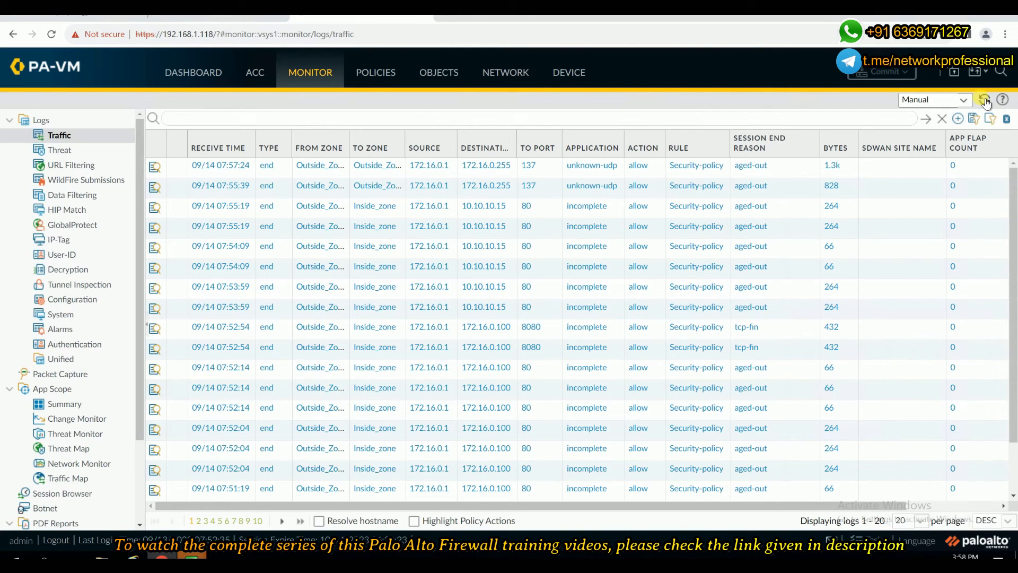
left_click(985, 100)
left_click(987, 100)
left_click(987, 100)
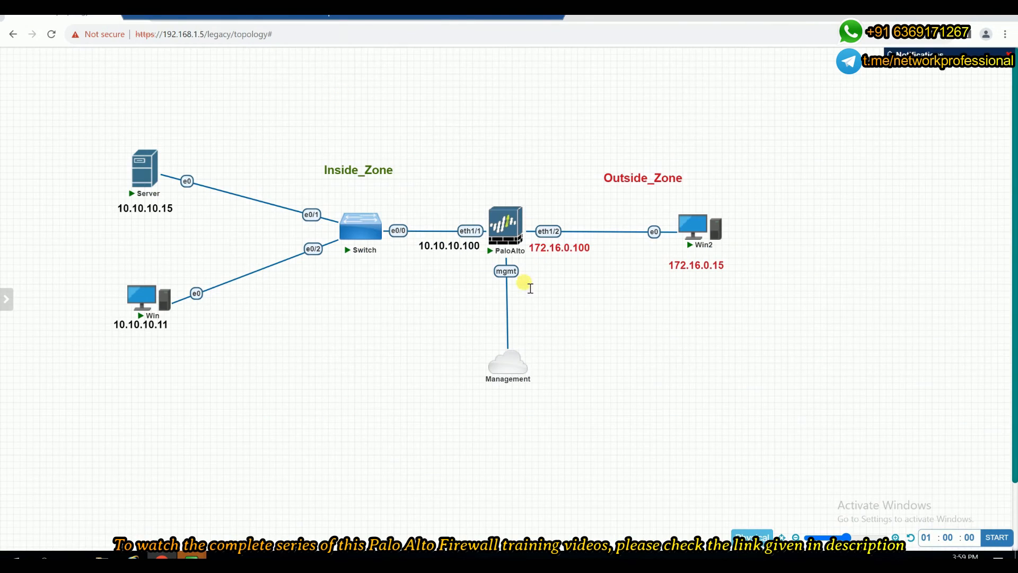
Bring the new Win2 console forward, run ipconfig in a command prompt, and move the console clear of the Win2 node
mouse_move(192, 559)
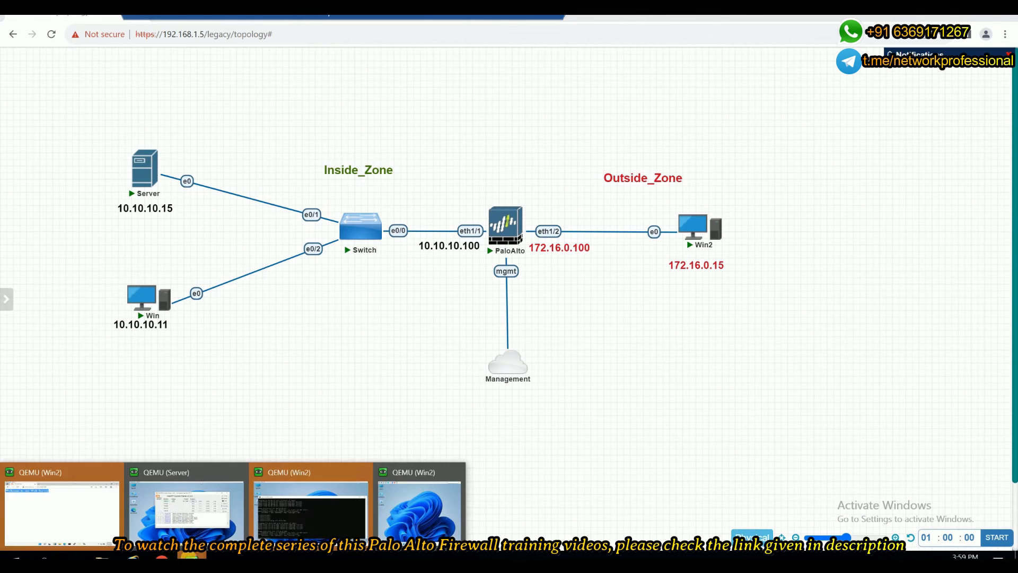
left_click(400, 520)
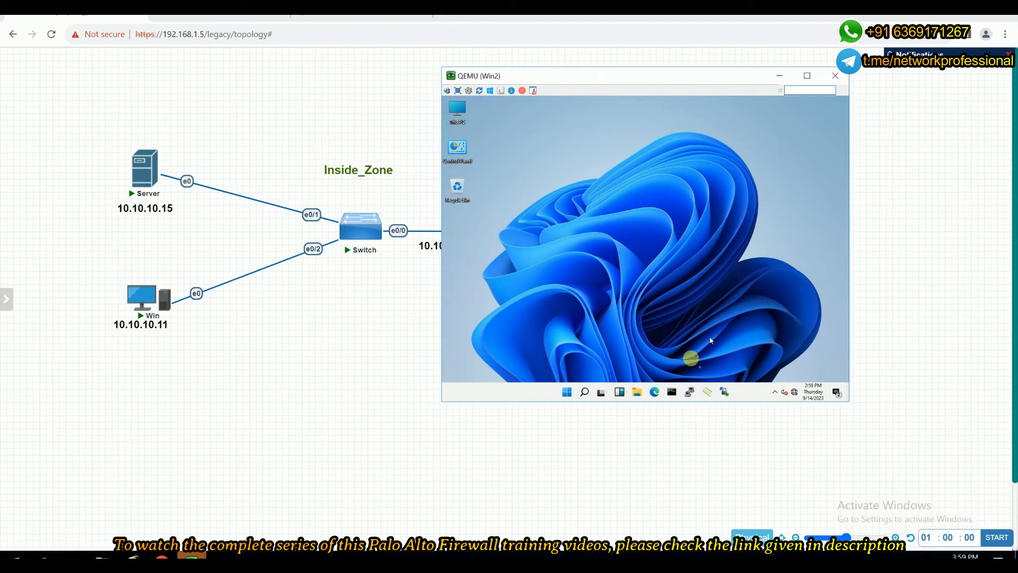
left_click(672, 393)
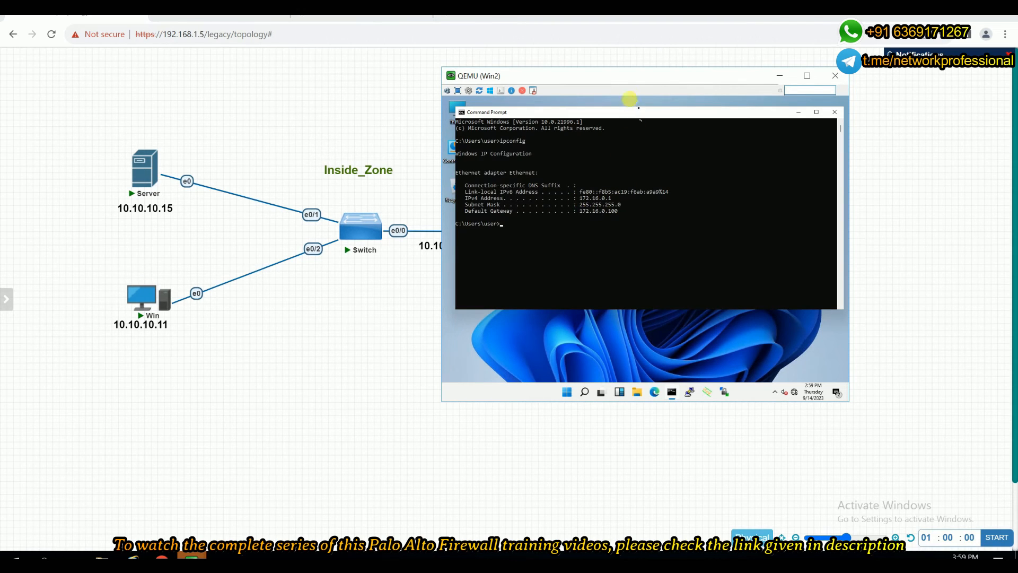
left_click_drag(640, 87, 408, 316)
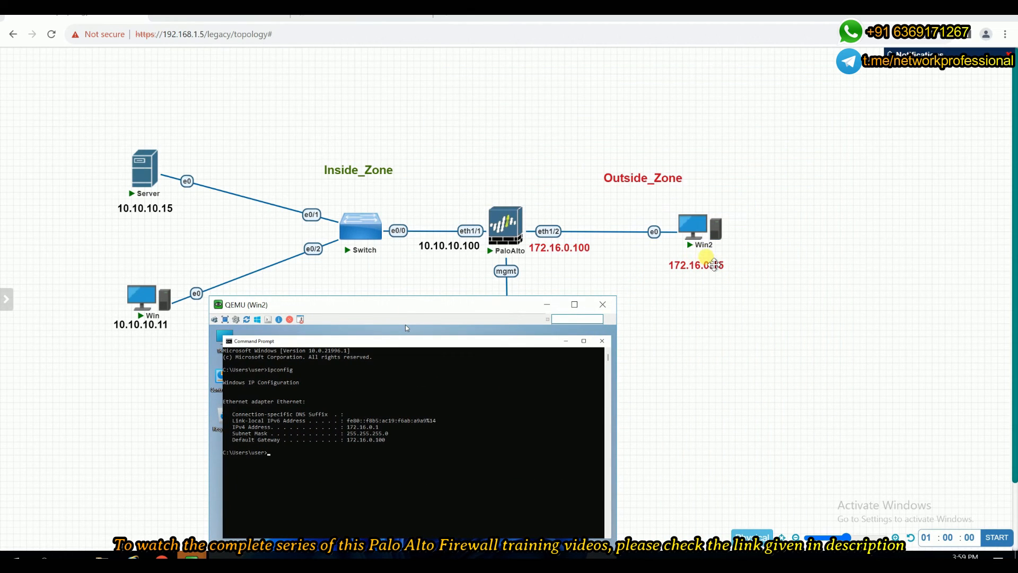
Change the IP address label below the Win2 node to 172.16.0.1
left_click(720, 267)
double_click(722, 267)
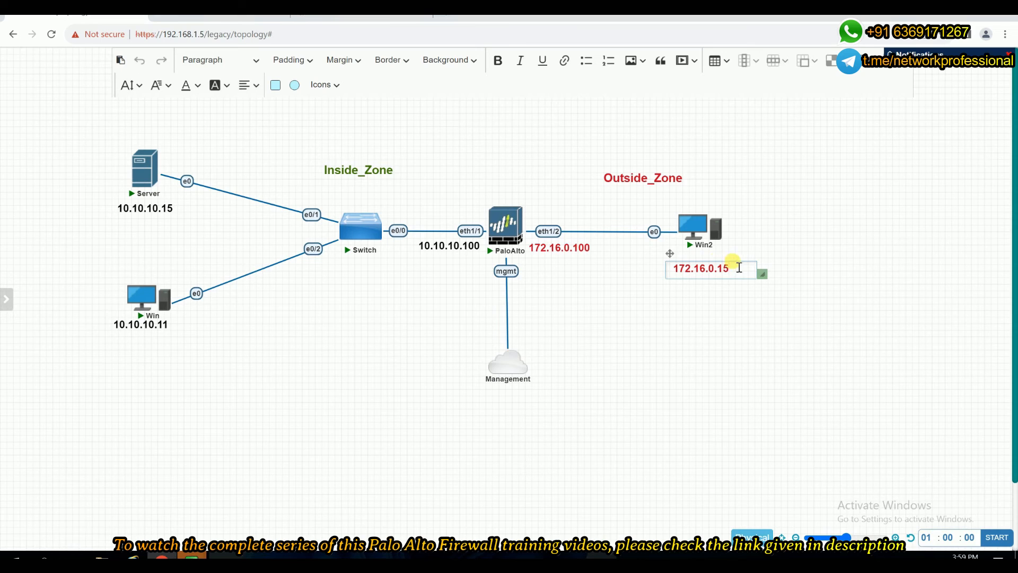
left_click(722, 302)
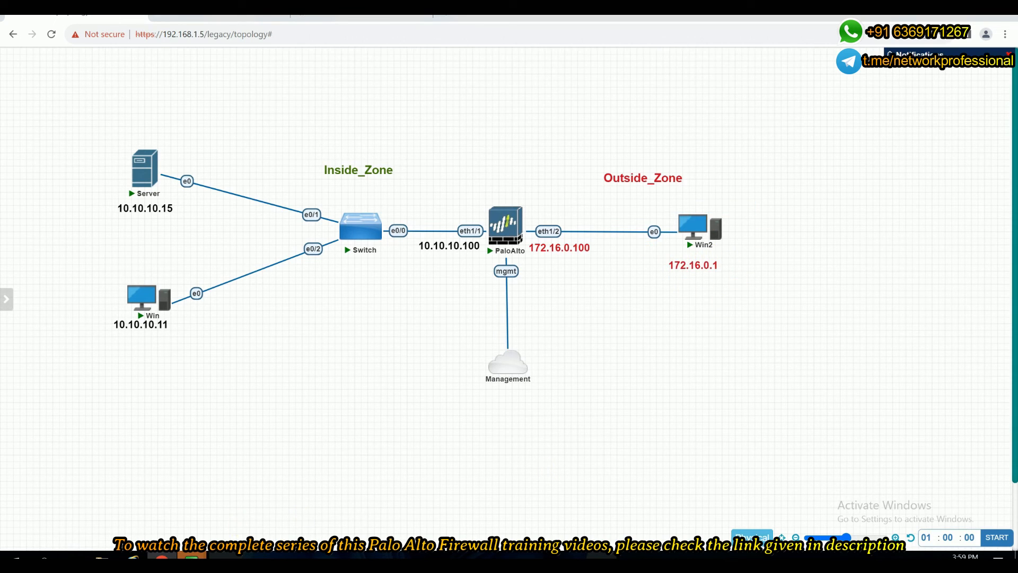
Bring the earlier Win2 console showing the ping results forward
mouse_move(191, 556)
mouse_move(405, 510)
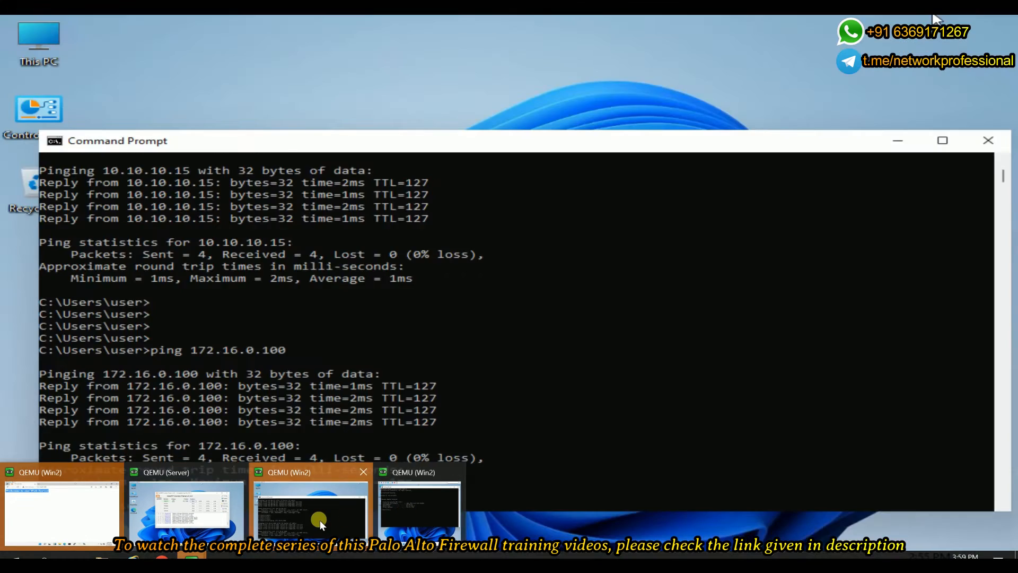
left_click(320, 520)
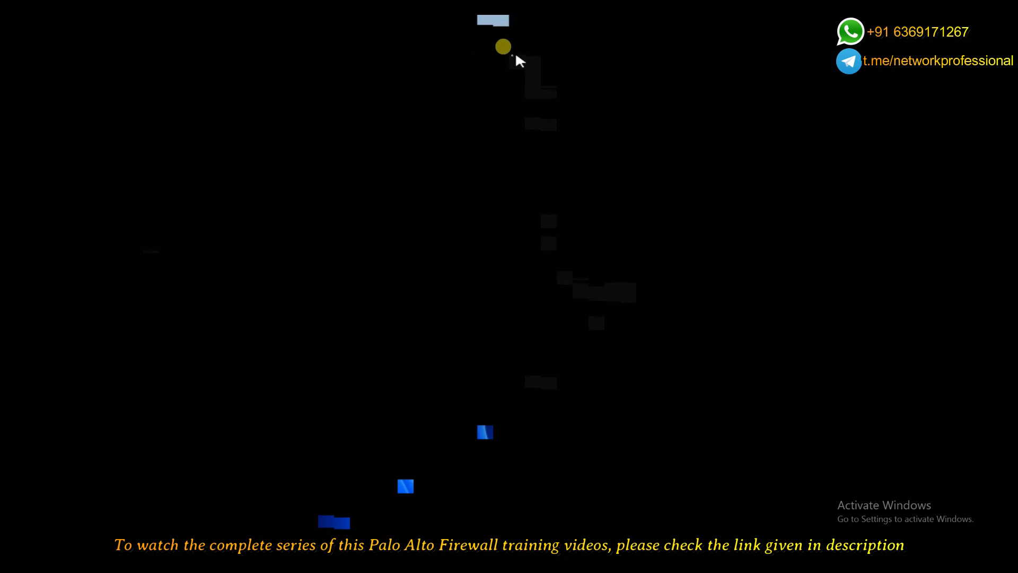
Start a Wireshark capture on the PaloAlto node's eth1/1 interface and minimize the capture's command window
mouse_move(377, 20)
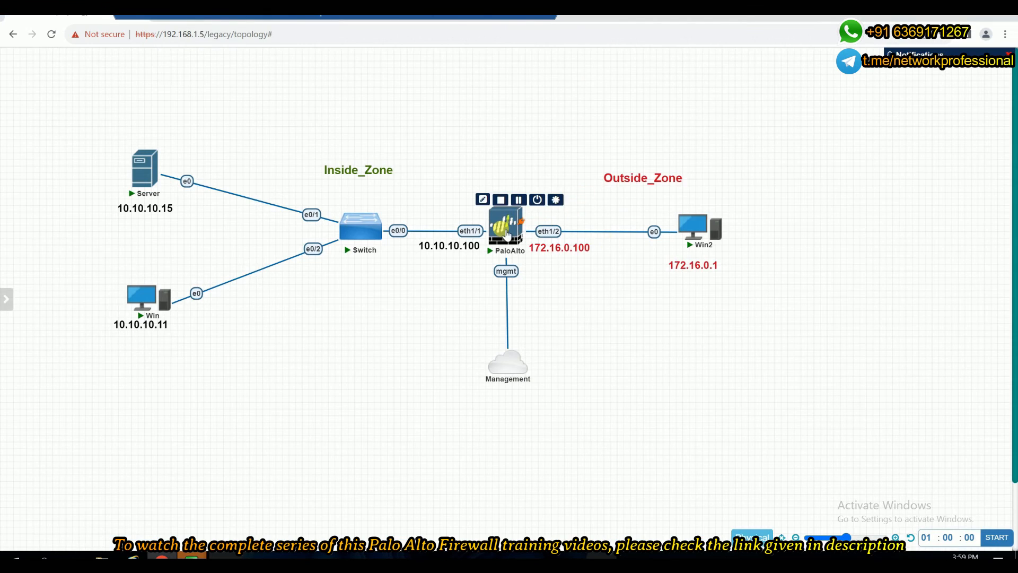
right_click(507, 232)
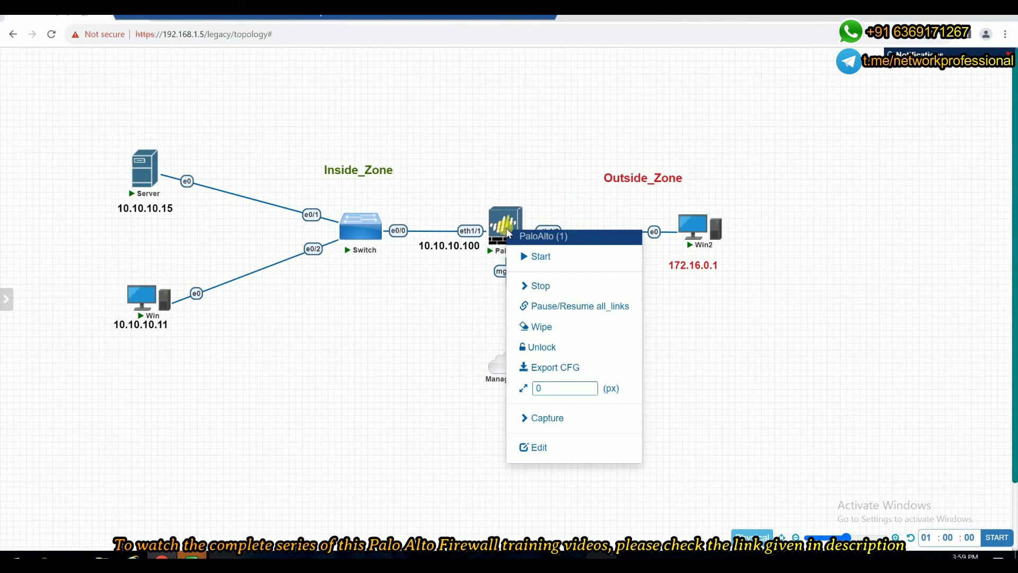
left_click(552, 417)
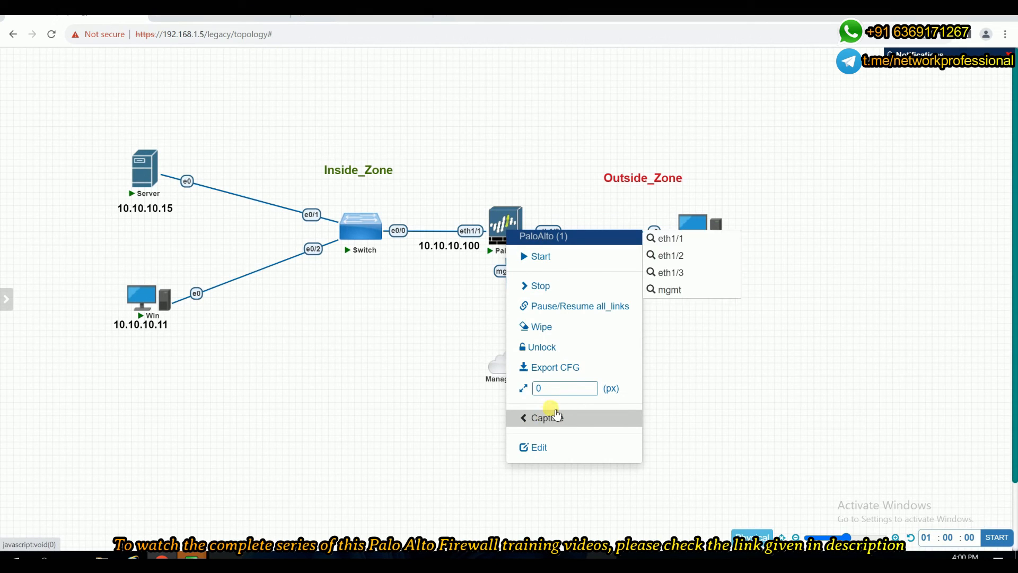
left_click(663, 238)
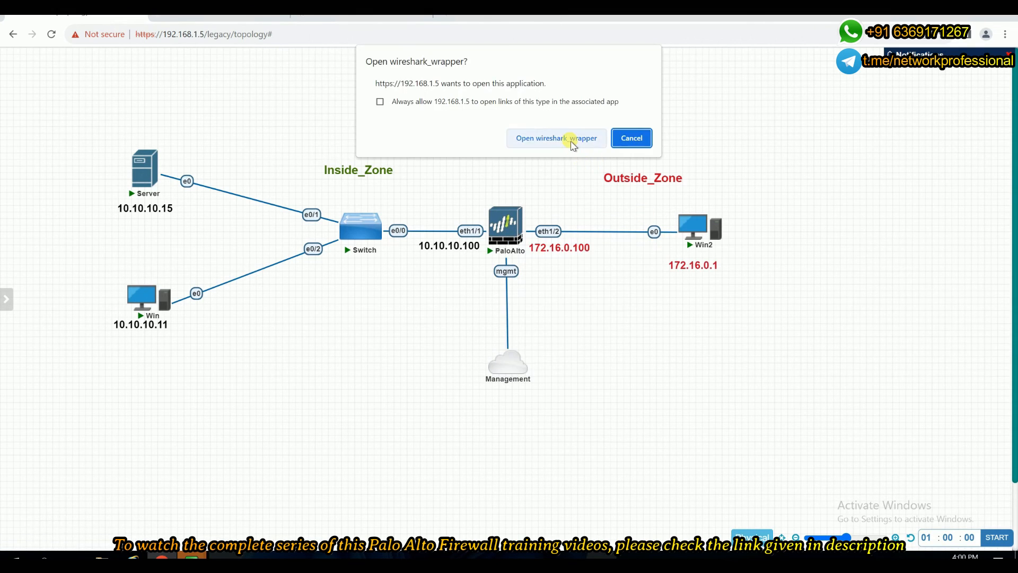
left_click(572, 139)
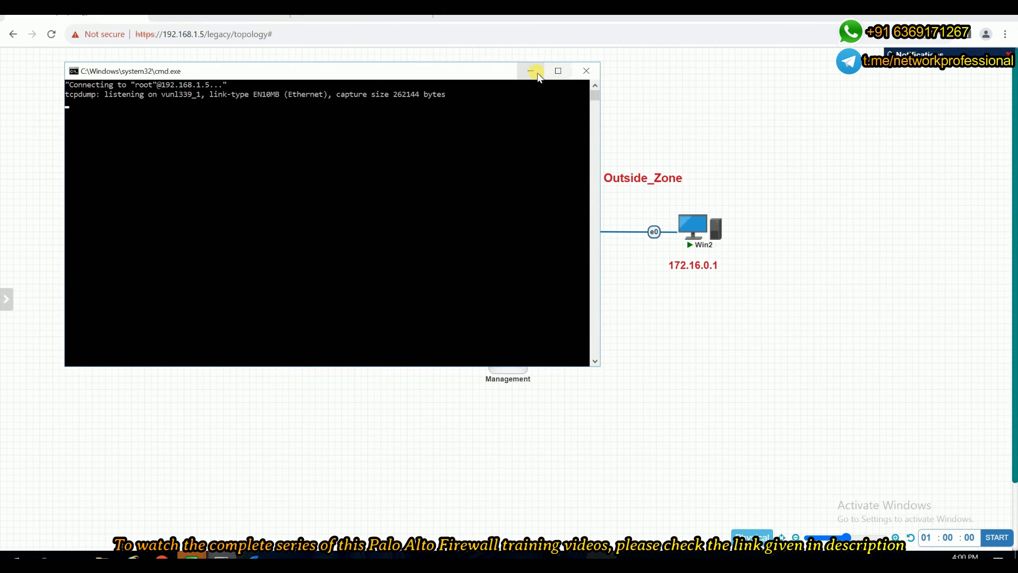
left_click(536, 71)
Start a second Wireshark capture on the PaloAlto node's eth1/2 interface and minimize its command window
right_click(505, 227)
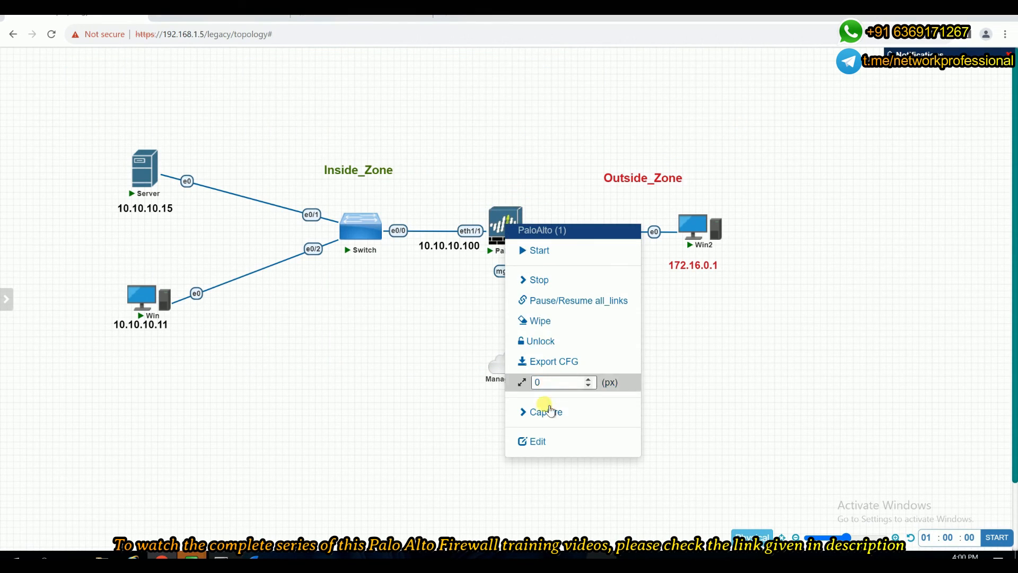
mouse_move(549, 411)
left_click(677, 252)
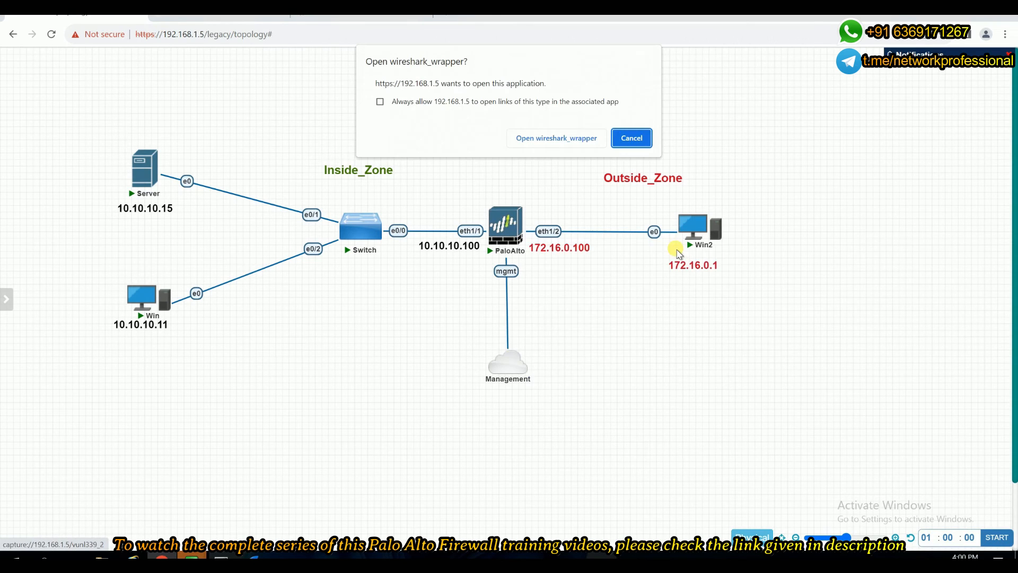
left_click(584, 139)
left_click(574, 139)
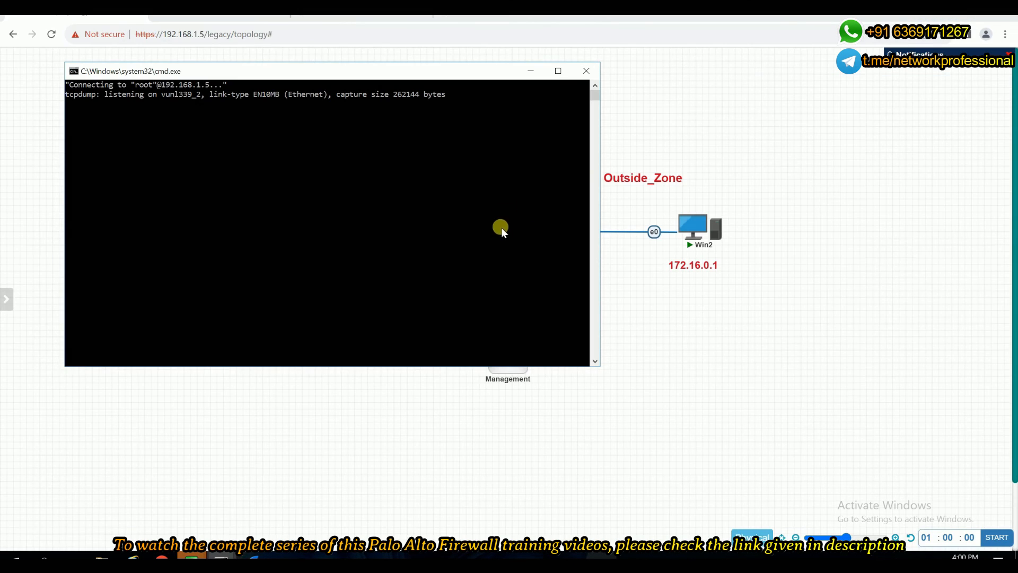
left_click(533, 71)
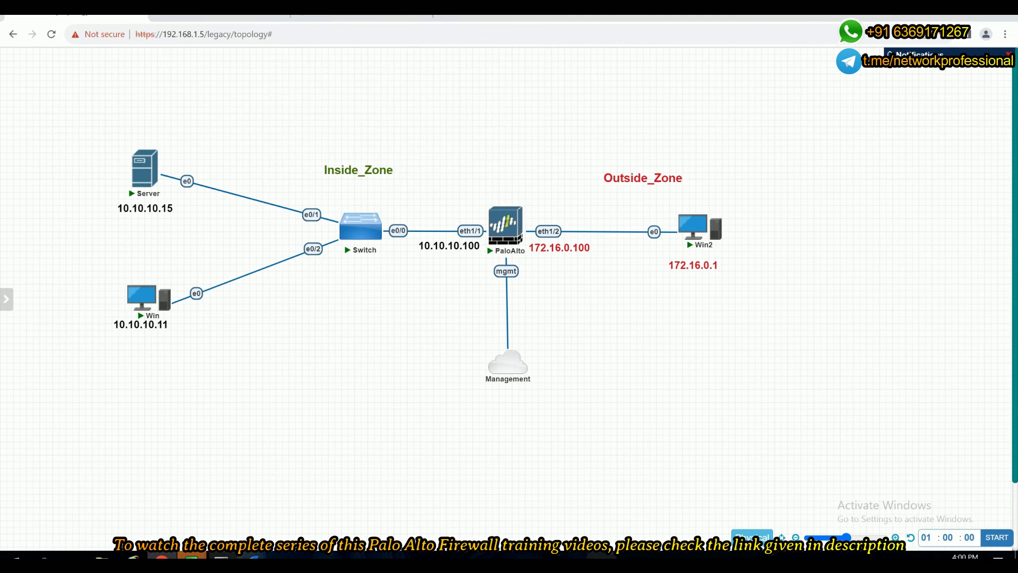
Bring the Win2 console with the ipconfig output forward and ping 172.16.0.100 from its command prompt
mouse_move(252, 556)
mouse_move(213, 532)
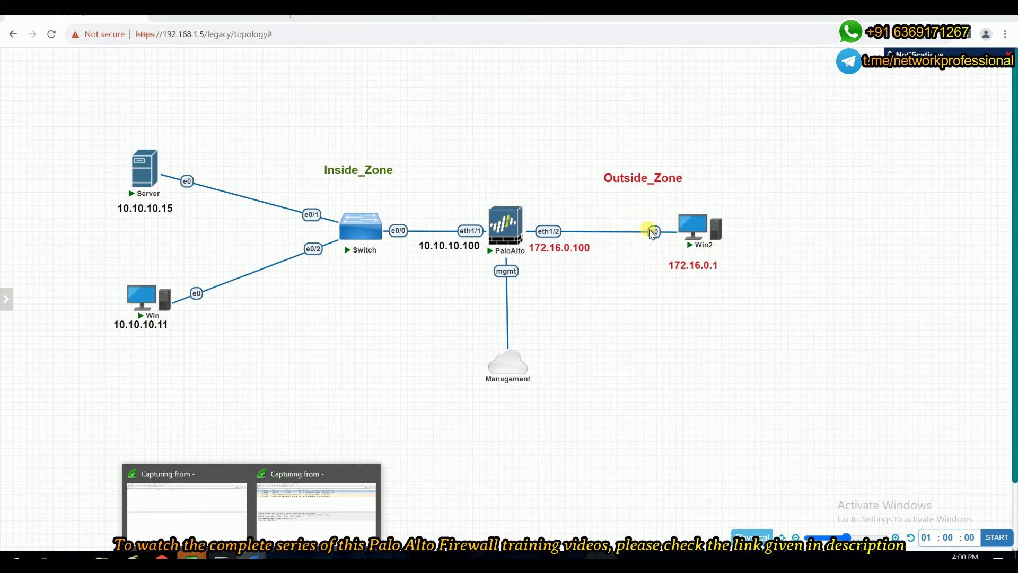
left_click(689, 227)
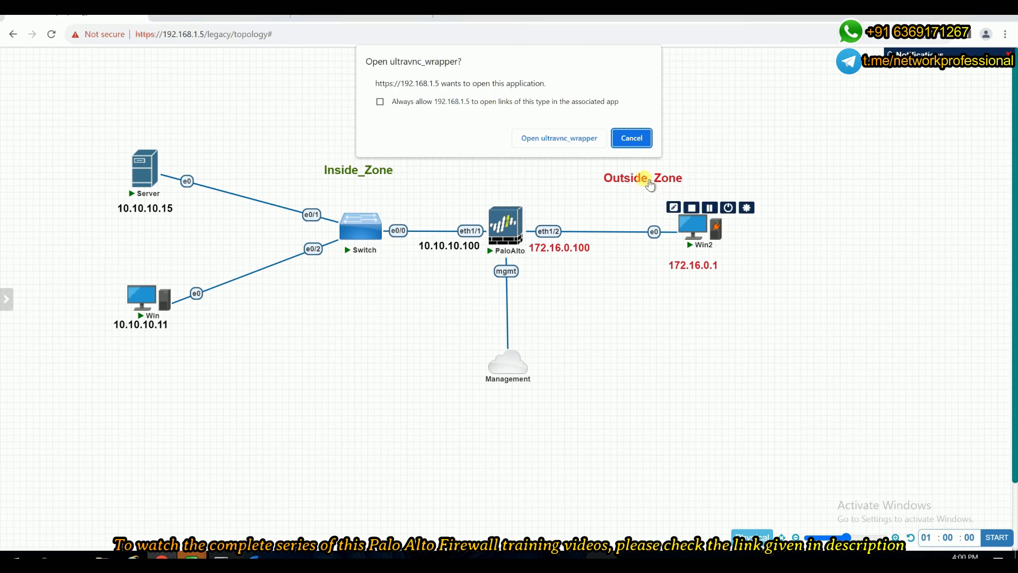
mouse_move(192, 557)
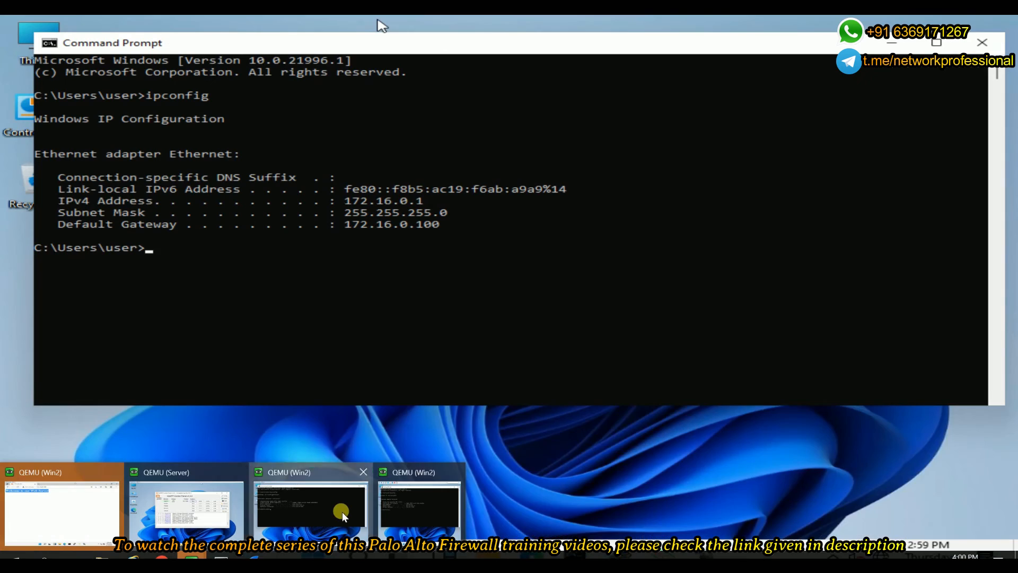
left_click(340, 510)
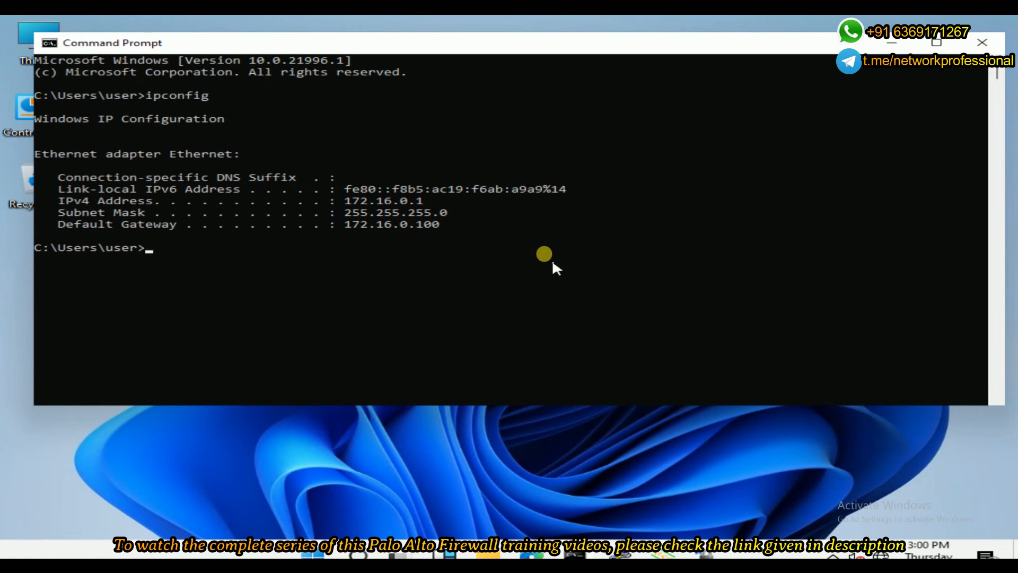
key("Return")
key("Return")
key("Return")
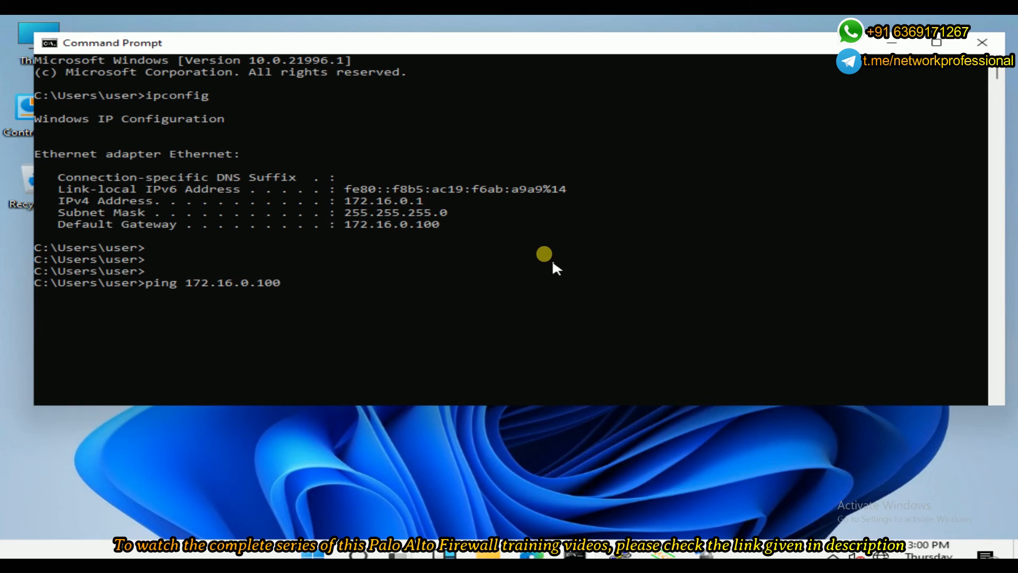
type("ping 172.16.0.100")
key("Return")
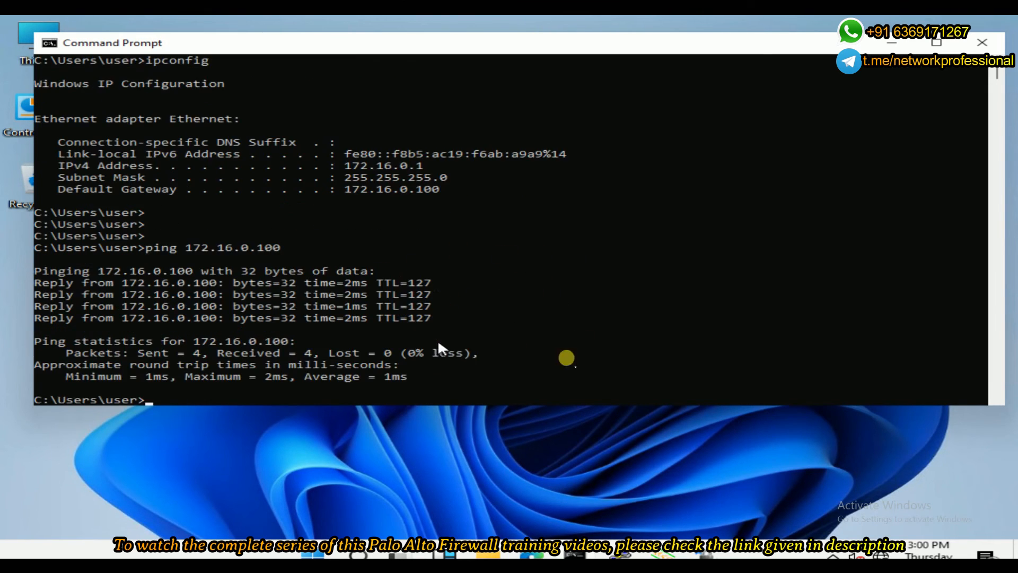
Open an InPrivate Microsoft Edge window on Win2, browse to 172.16.0.100, and highlight the web page's heading
left_click(532, 554)
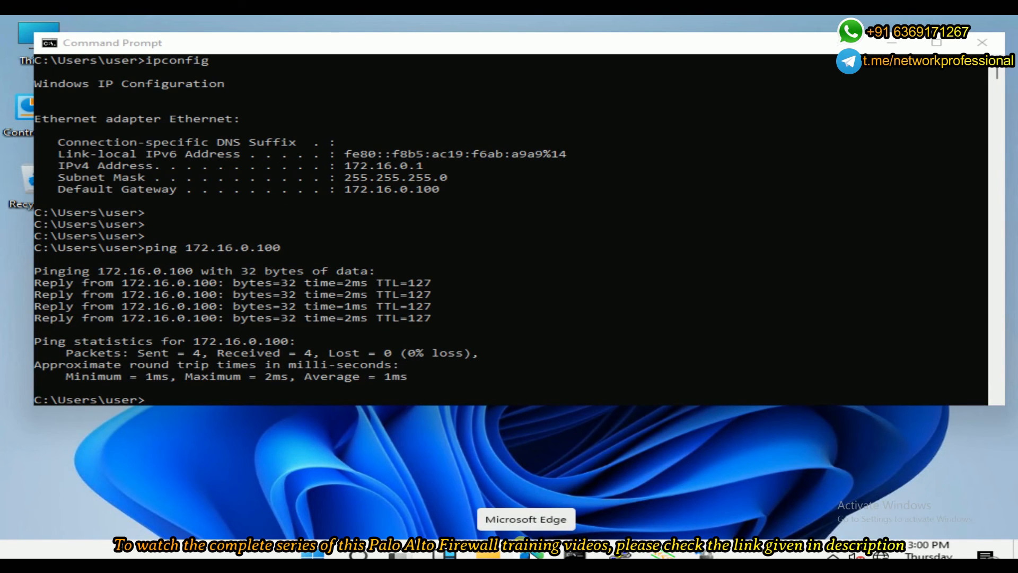
right_click(530, 551)
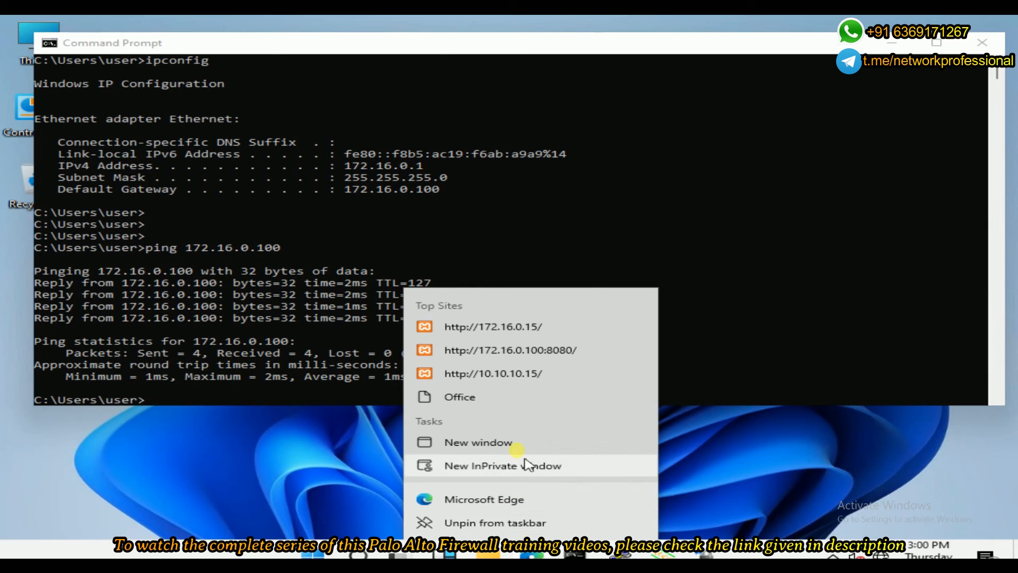
left_click(556, 465)
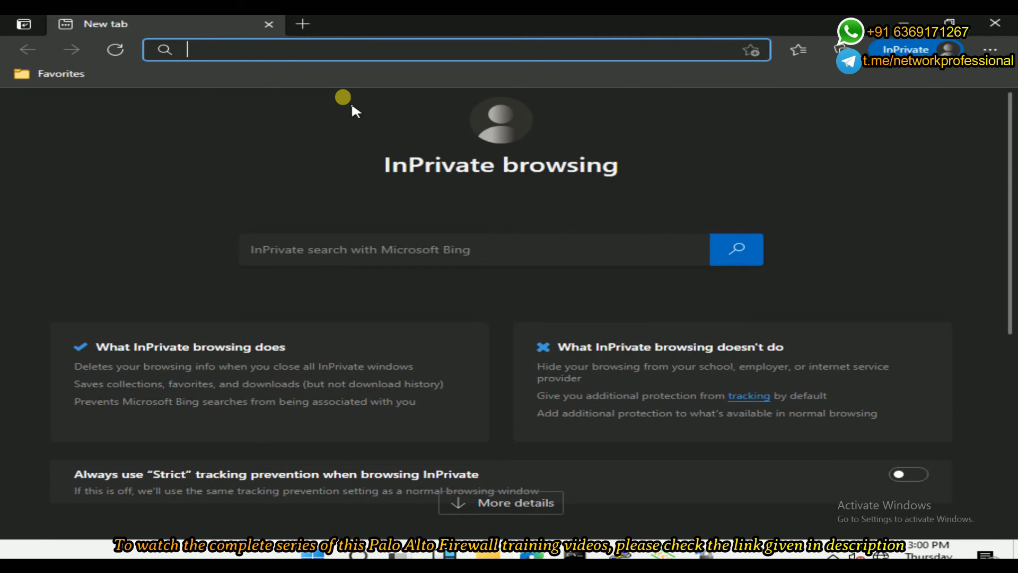
type("17")
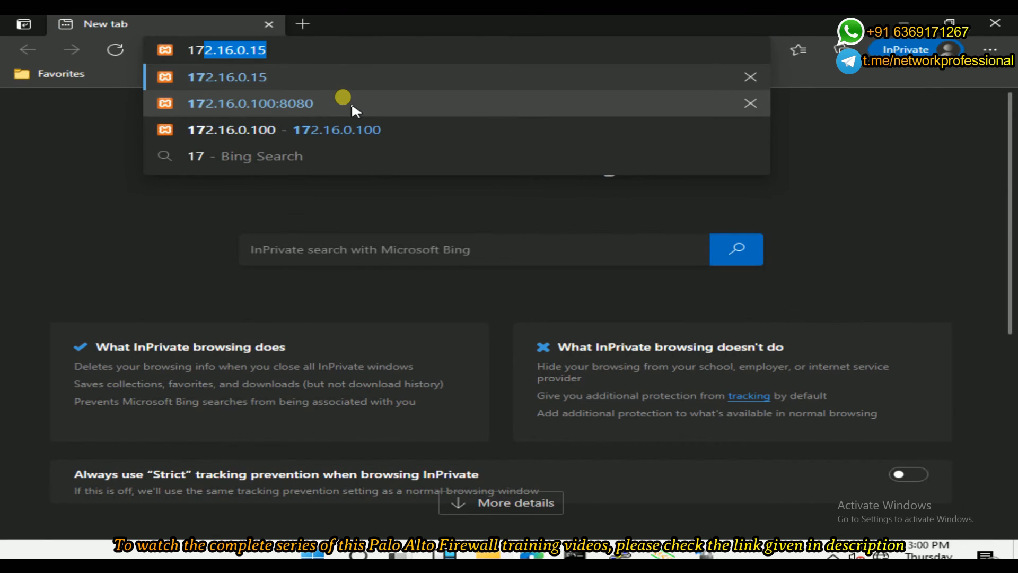
key("Right")
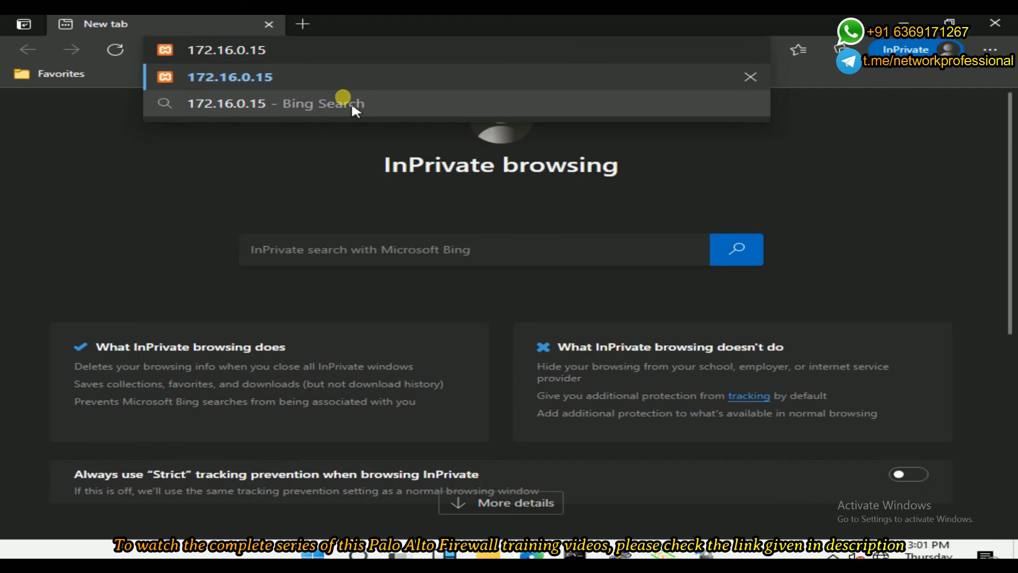
key("BackSpace")
type("00")
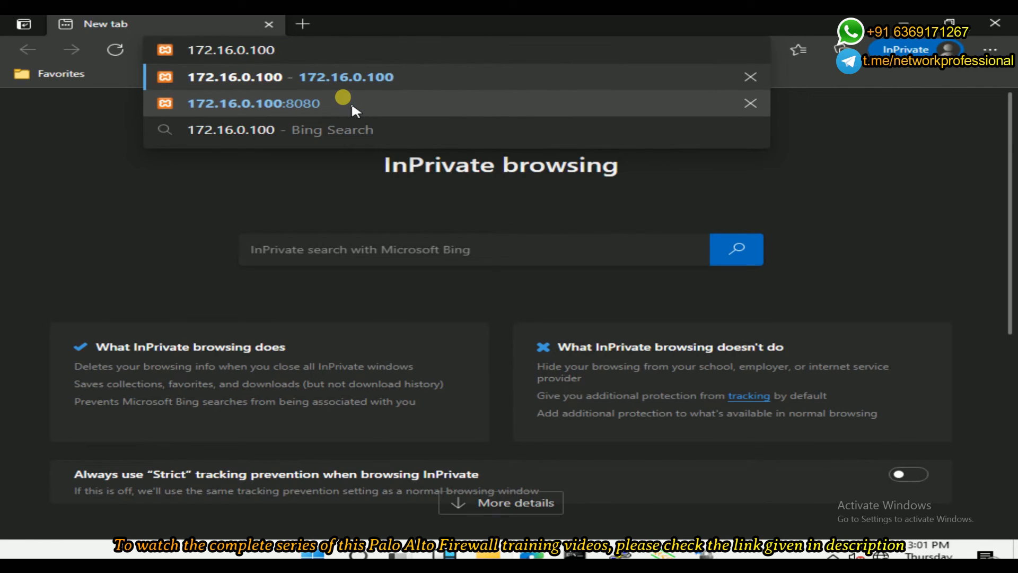
key("Return")
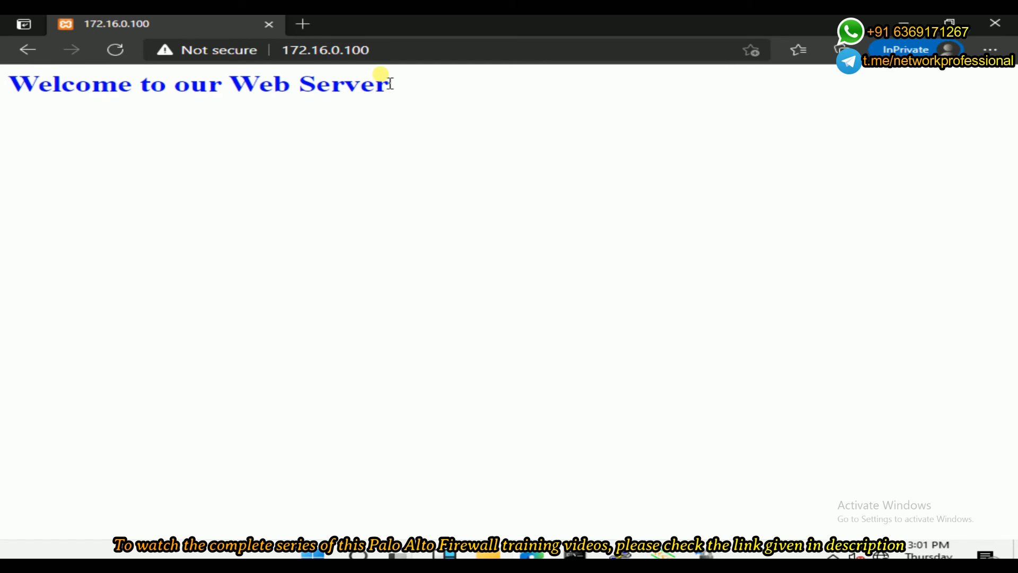
left_click_drag(387, 83, 4, 93)
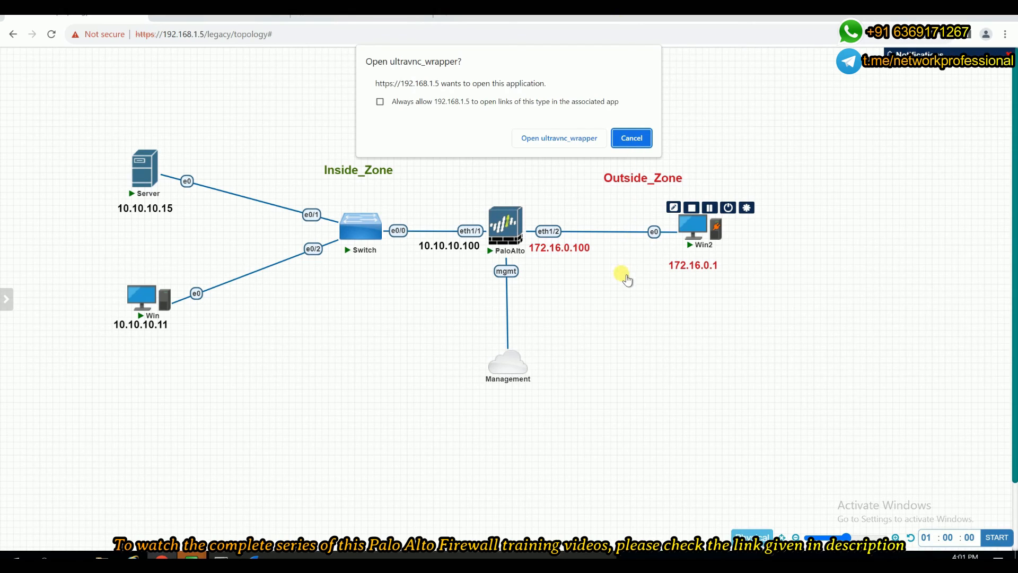
Dismiss the pending VNC launch prompt, switch to the eth1/2 capture, and locate the HTTP traffic between 172.16.0.1 and 172.16.0.100
left_click(632, 139)
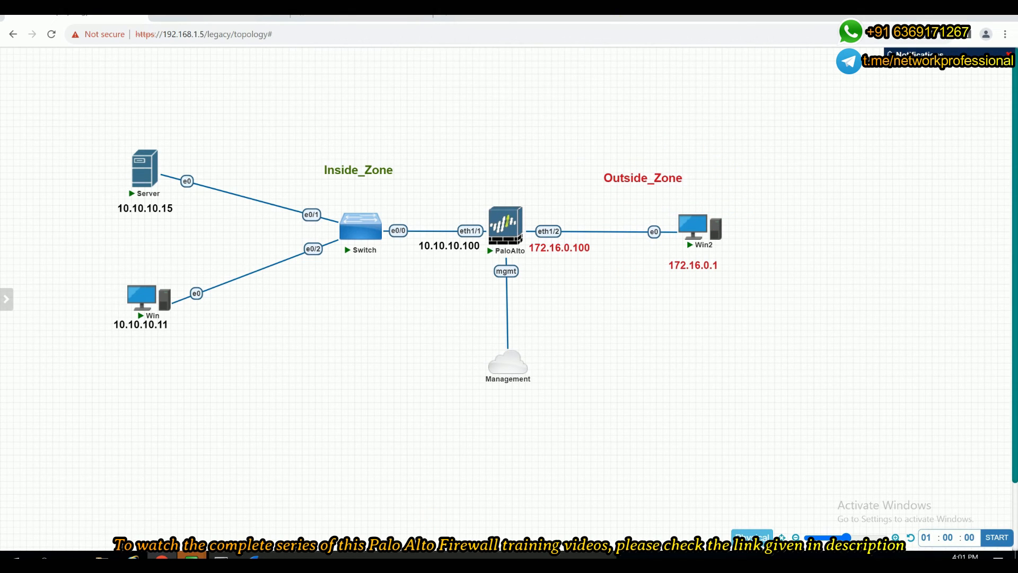
mouse_move(251, 560)
left_click(318, 498)
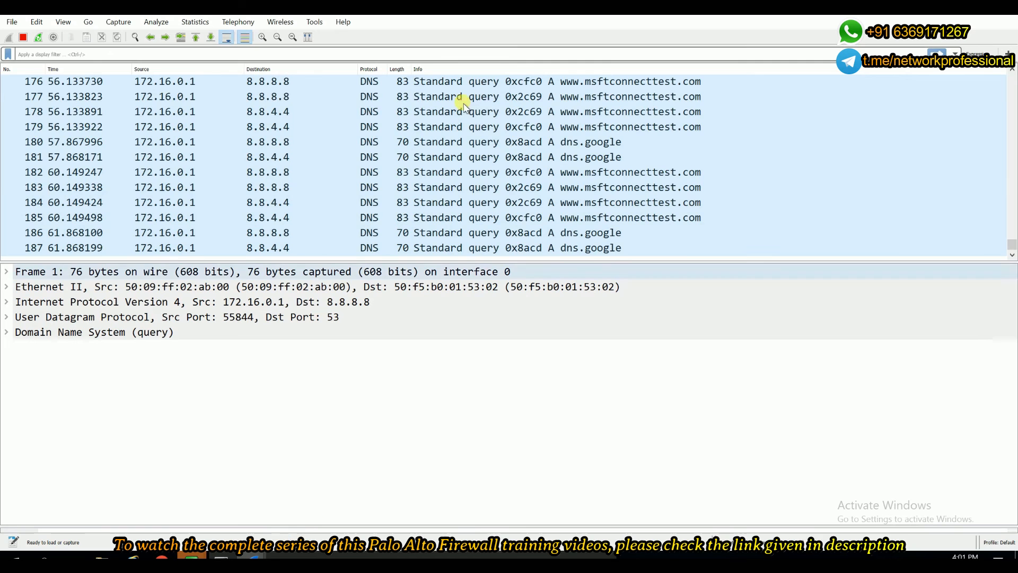
scroll(745, 198, "up", 10)
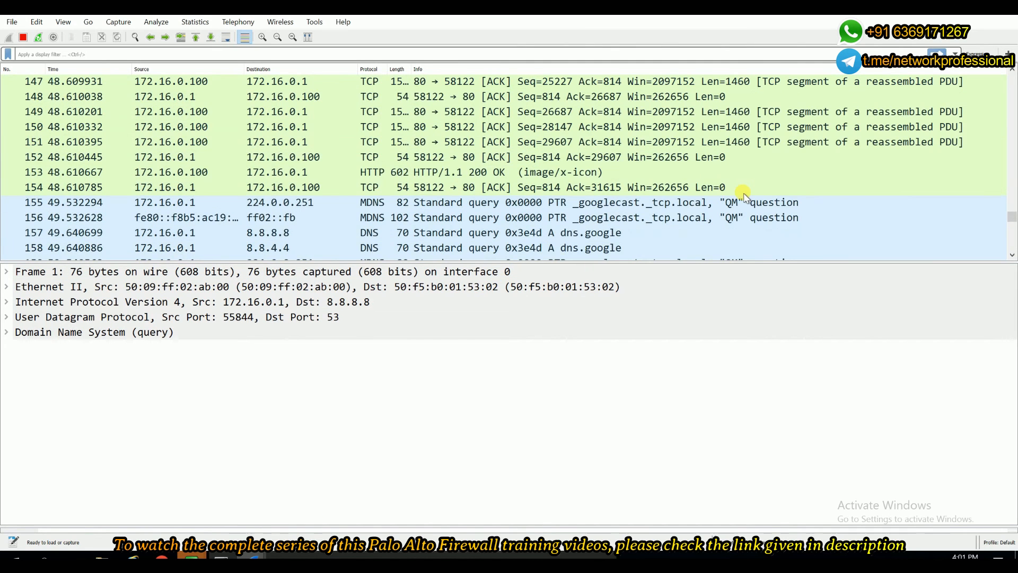
scroll(744, 197, "up", 2)
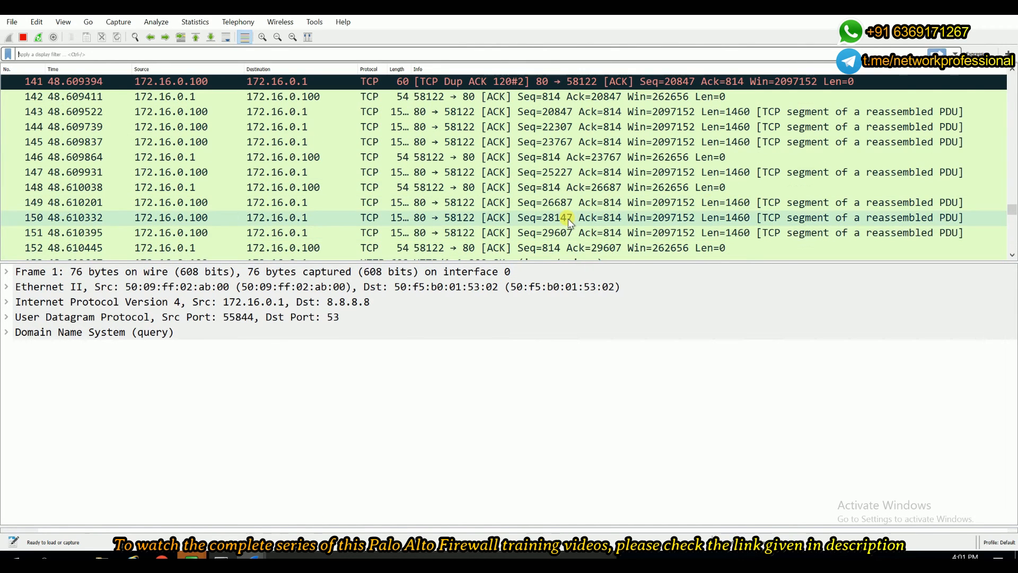
scroll(569, 221, "down", 1)
Follow the TCP stream of the HTTP 200 OK packet from 172.16.0.100, review the conversation, and close the stream window
left_click(453, 219)
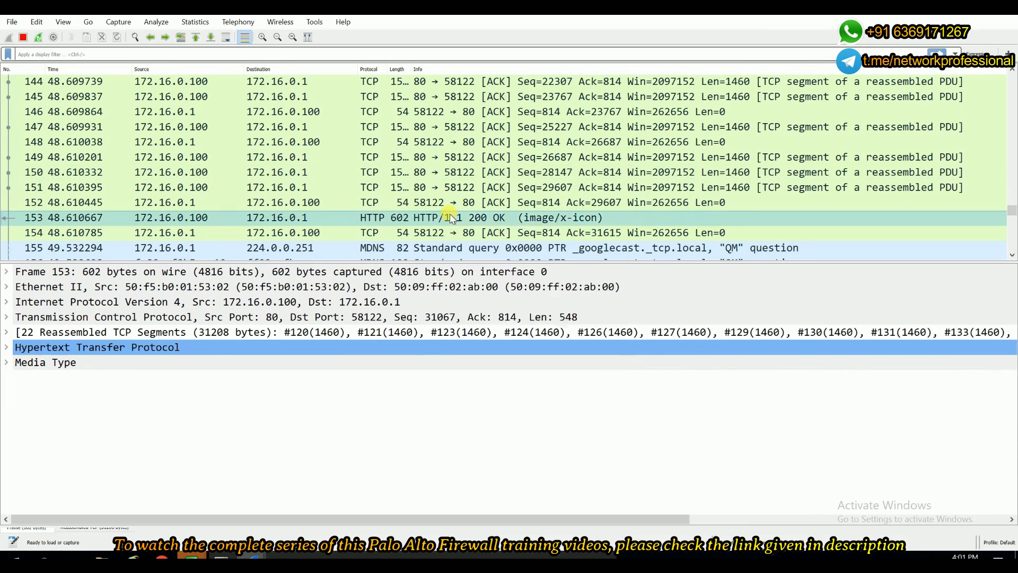
right_click(454, 219)
left_click(521, 383)
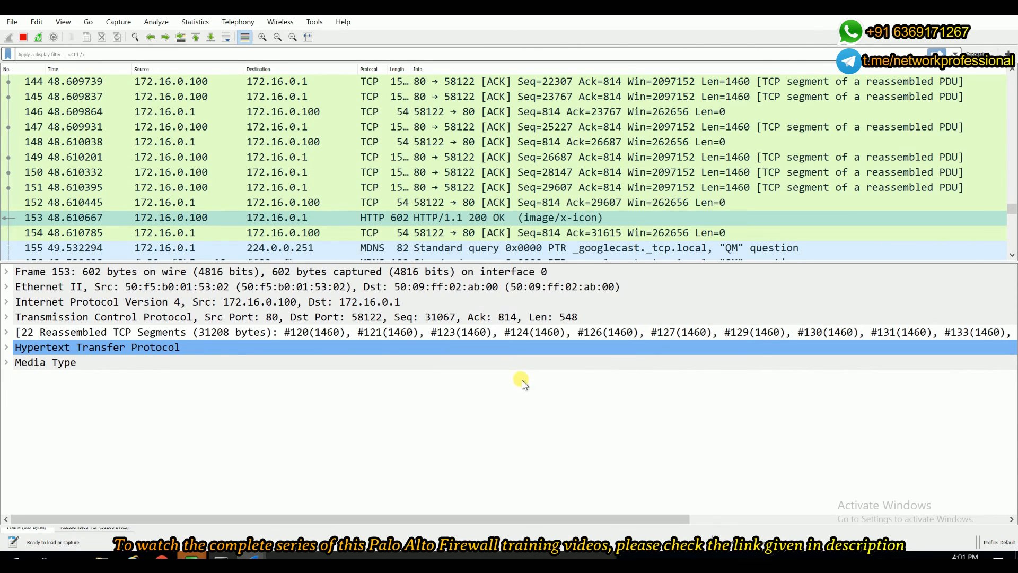
right_click(492, 220)
mouse_move(561, 377)
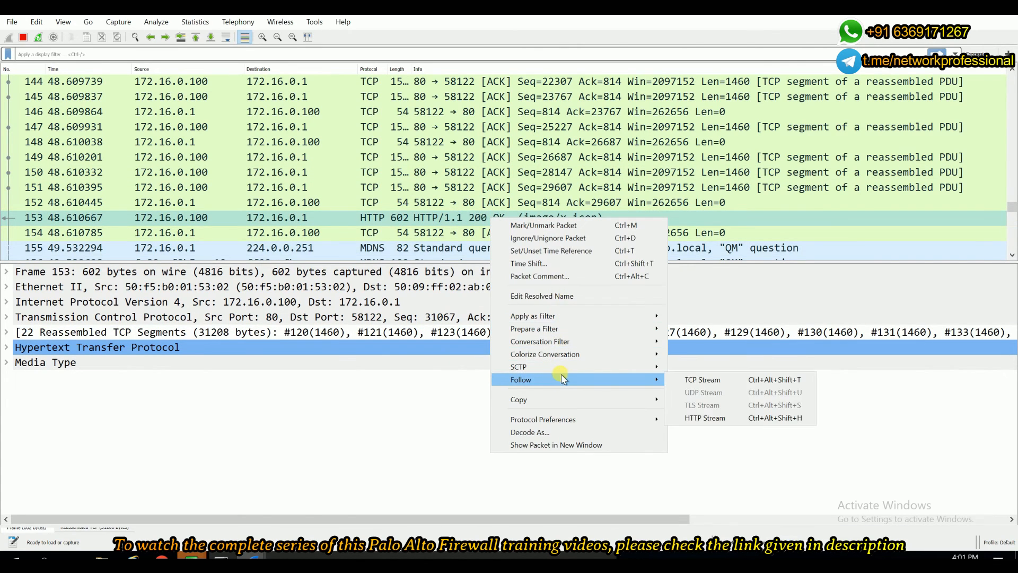
left_click(710, 381)
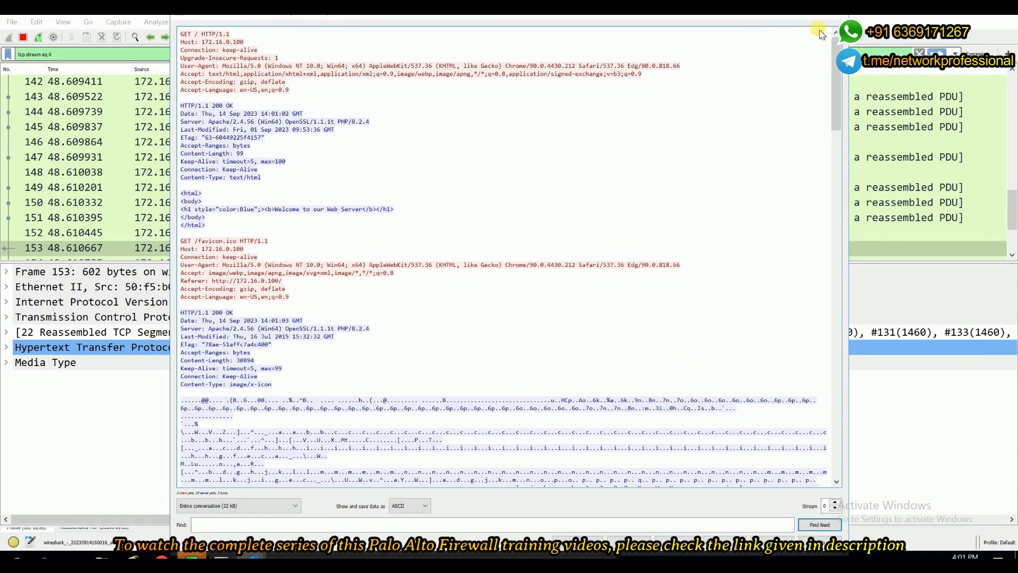
left_click(834, 16)
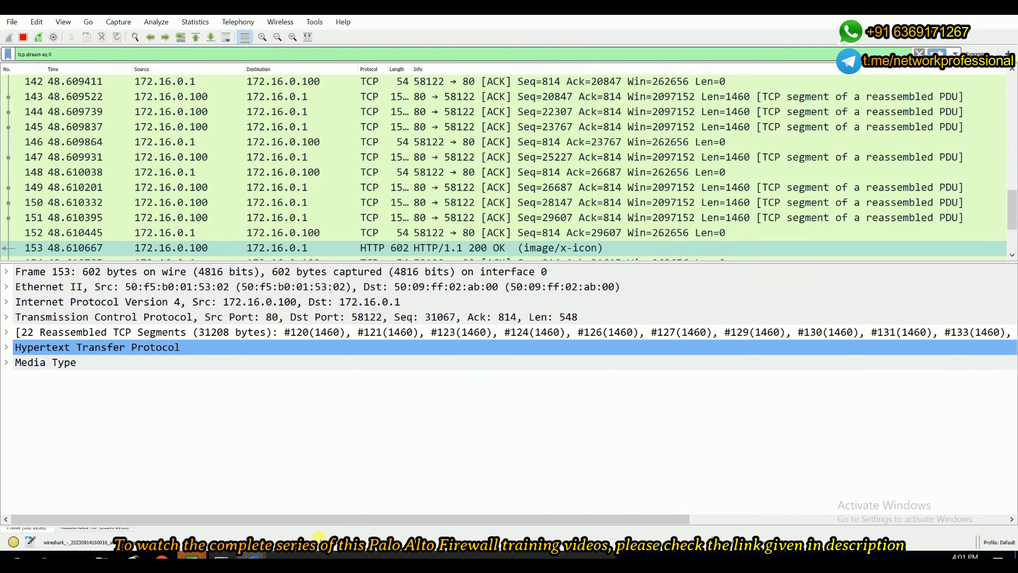
Switch to the inside capture, follow the TCP stream of the HTTP 200 OK packet from 10.10.10.15, and close the stream window
left_click(194, 527)
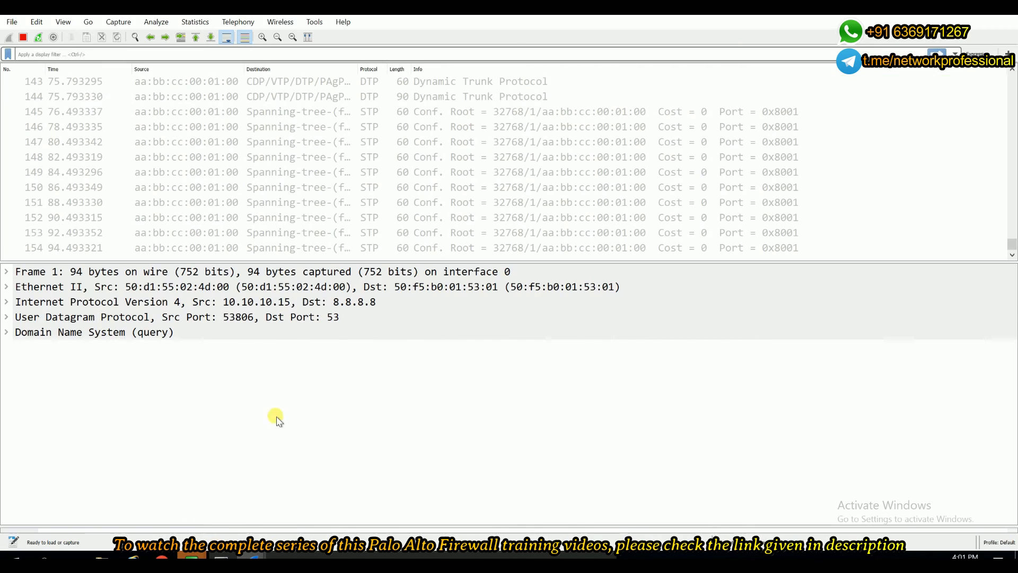
scroll(964, 194, "up", 12)
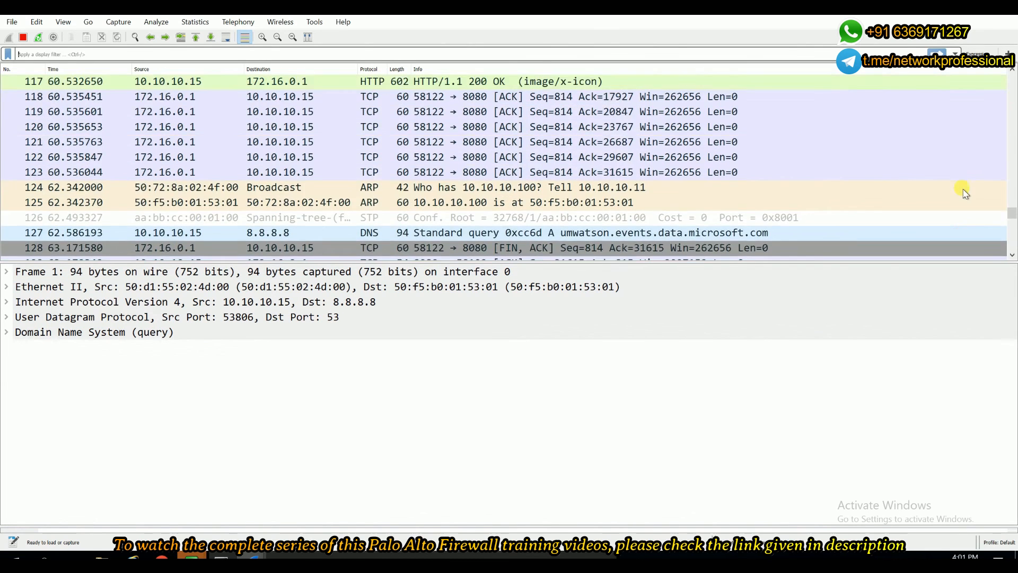
left_click(501, 216)
right_click(500, 214)
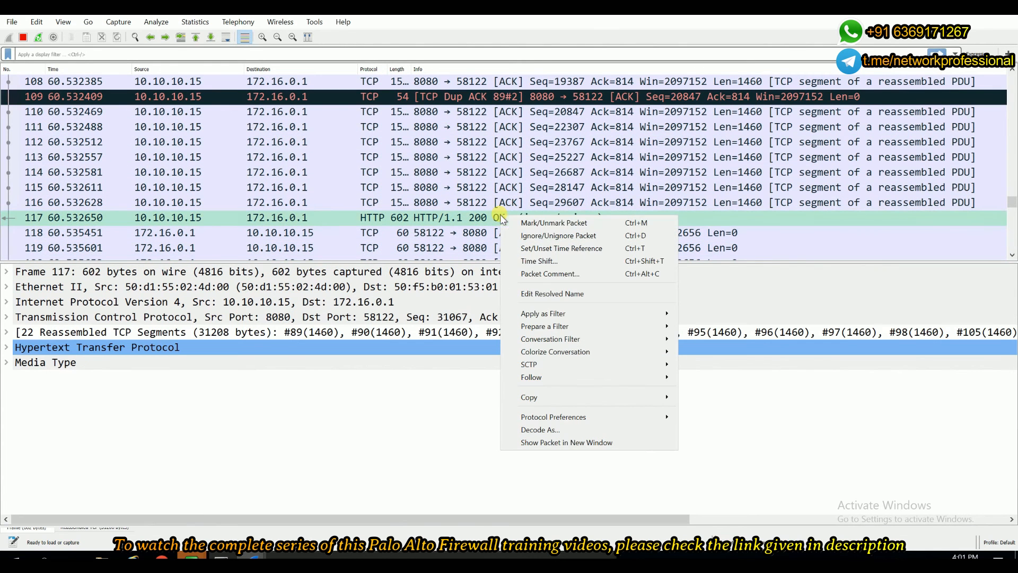
mouse_move(571, 377)
left_click(713, 377)
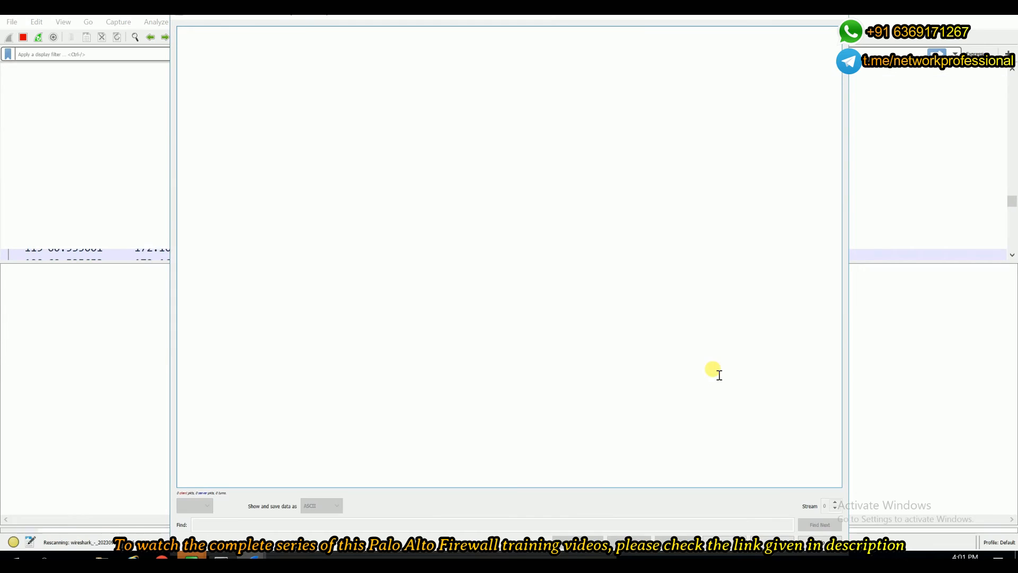
left_click(840, 17)
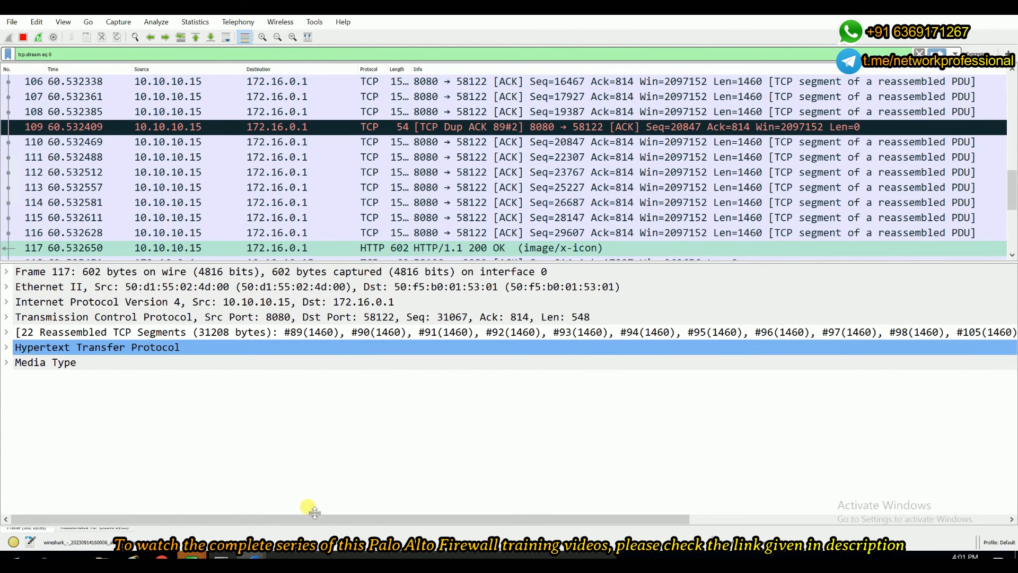
Return to the eth1/2 capture and review the opening packets of the filtered stream between 172.16.0.1 and 172.16.0.100
mouse_move(252, 555)
left_click(311, 529)
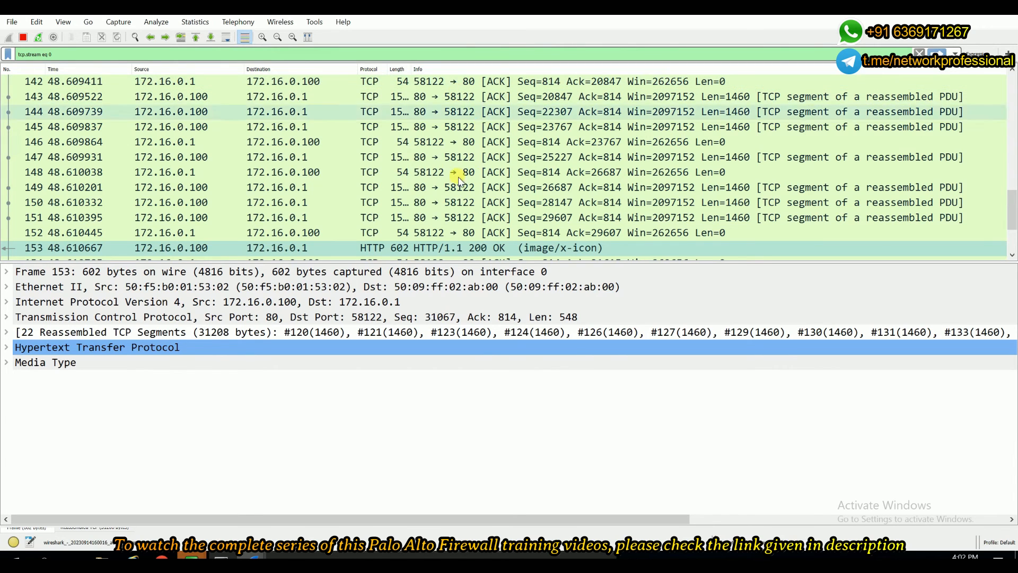
scroll(465, 175, "up", 10)
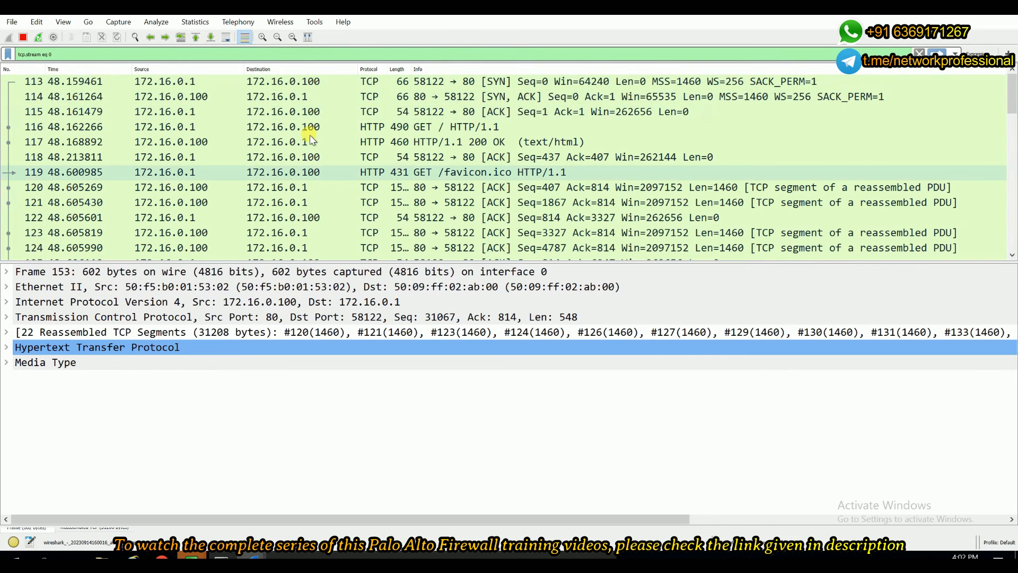
scroll(311, 151, "down", 1)
scroll(311, 154, "down", 4)
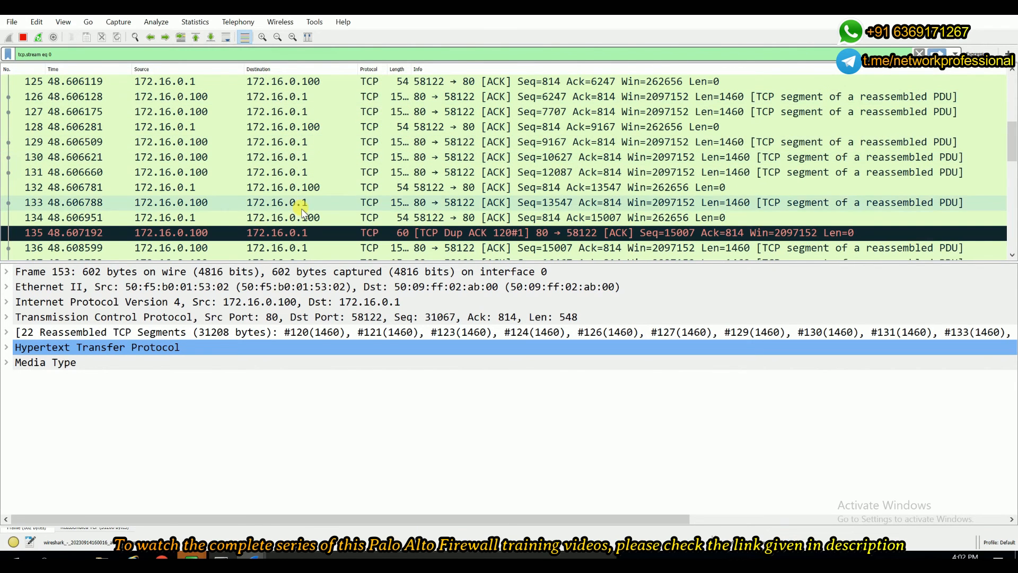
scroll(302, 211, "up", 5)
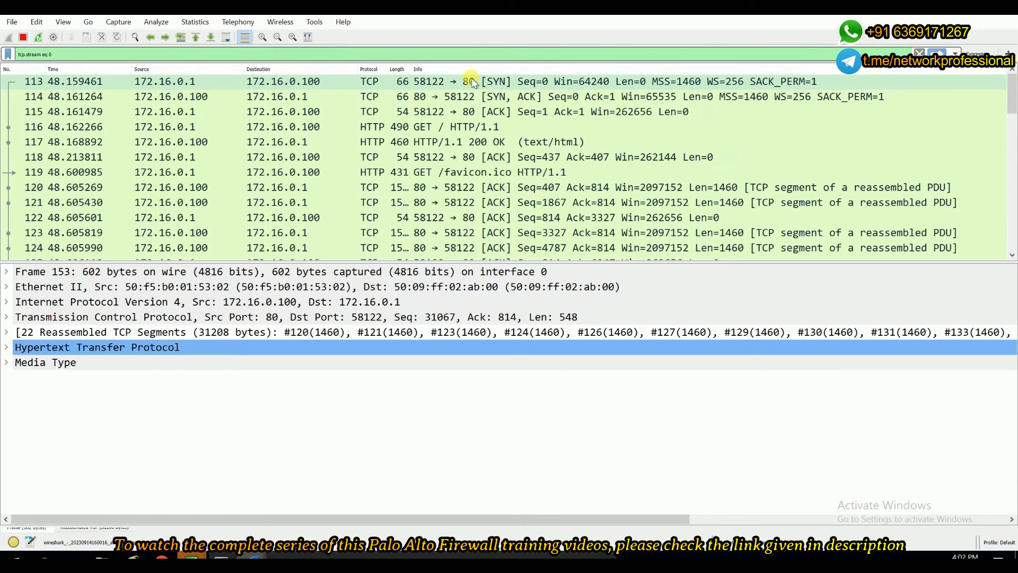
scroll(474, 84, "down", 1)
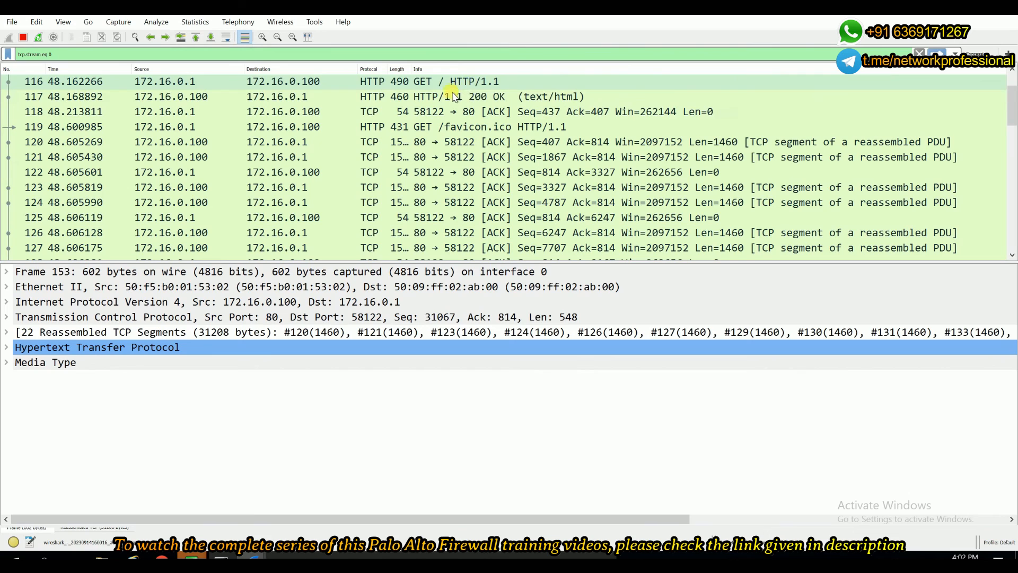
Inspect the header details of the stream's HTTP 200 OK text/html response, neighbouring ACK packets and initial SYN packet
left_click(454, 98)
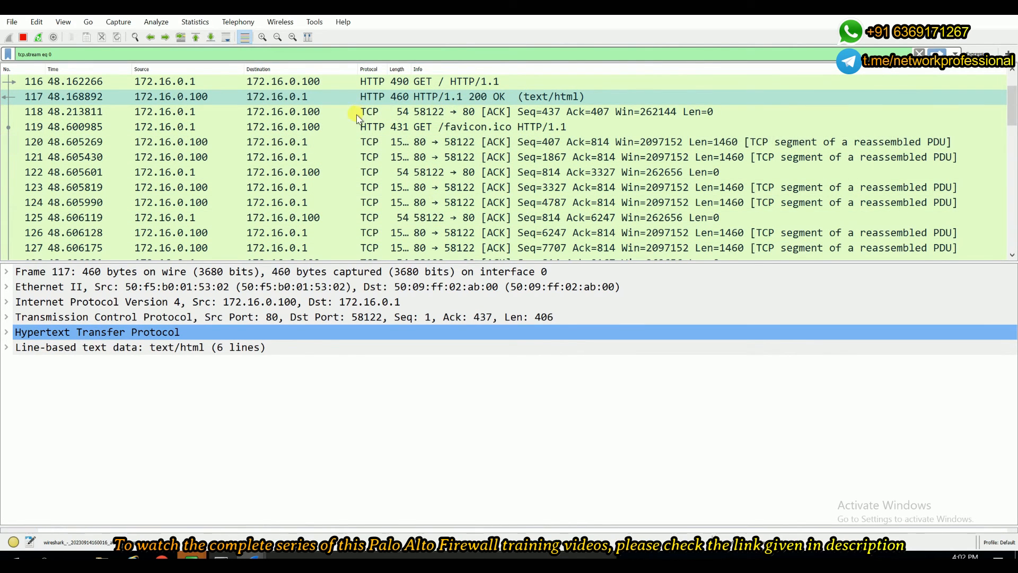
left_click(424, 114)
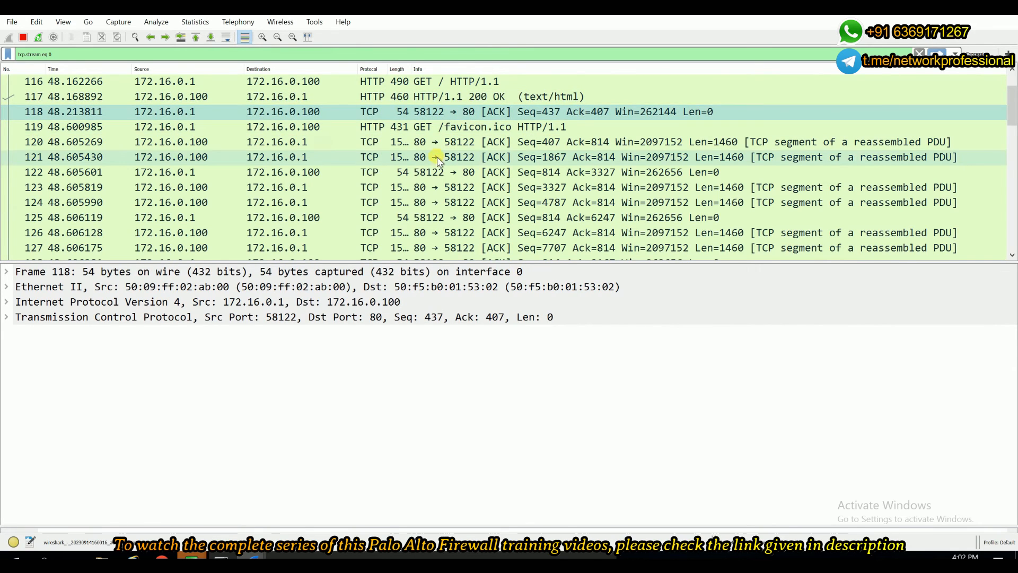
left_click(437, 159)
left_click(437, 98)
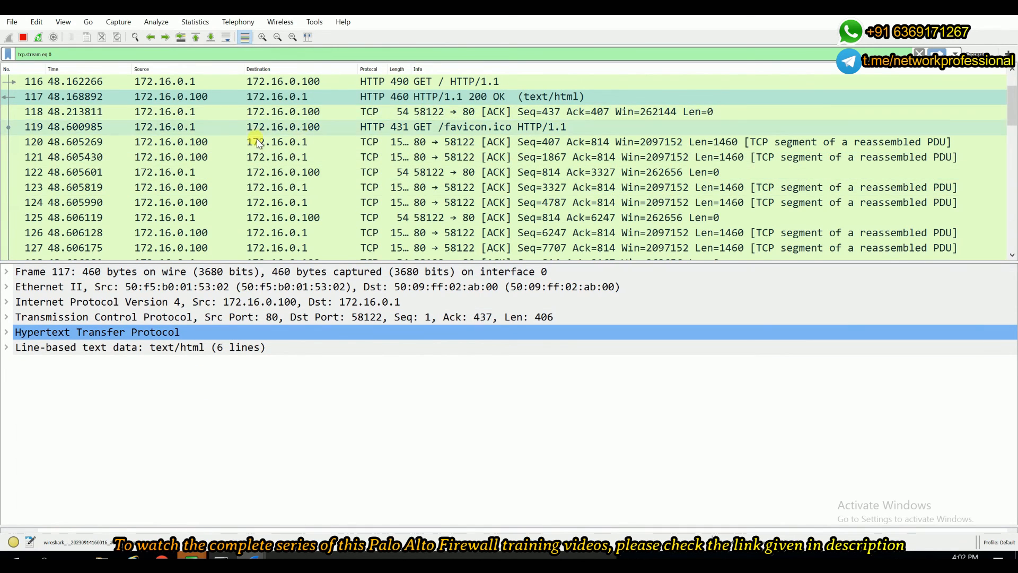
scroll(180, 118, "up", 1)
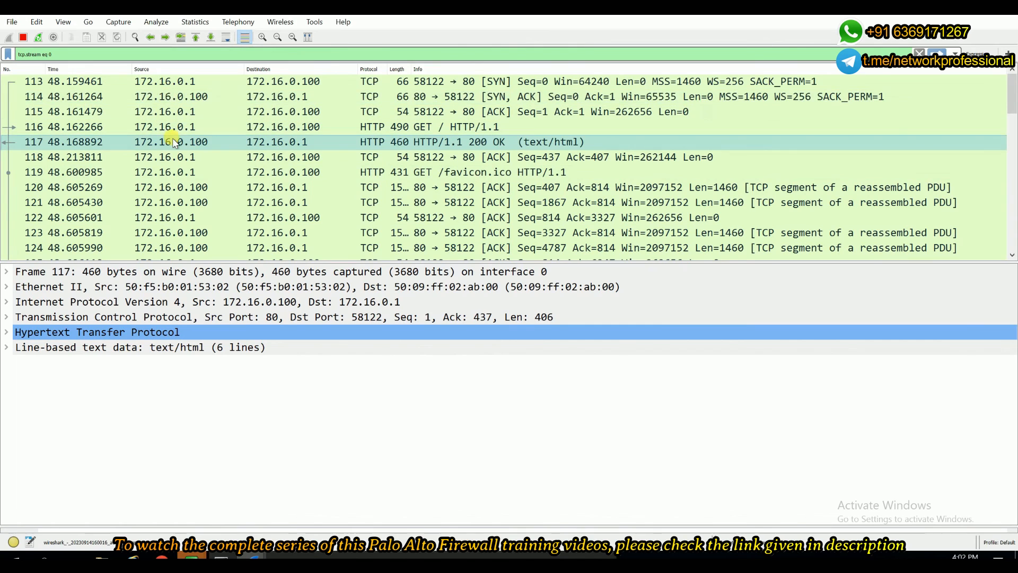
left_click(164, 83)
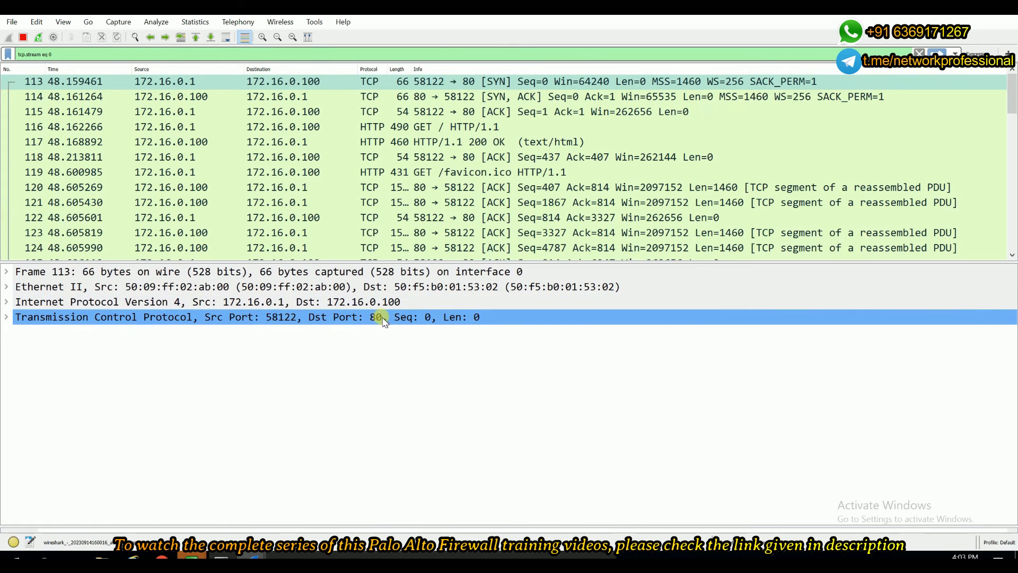
Check the source and destination ports on the remaining packets through the end of the outside stream
scroll(456, 180, "down", 4)
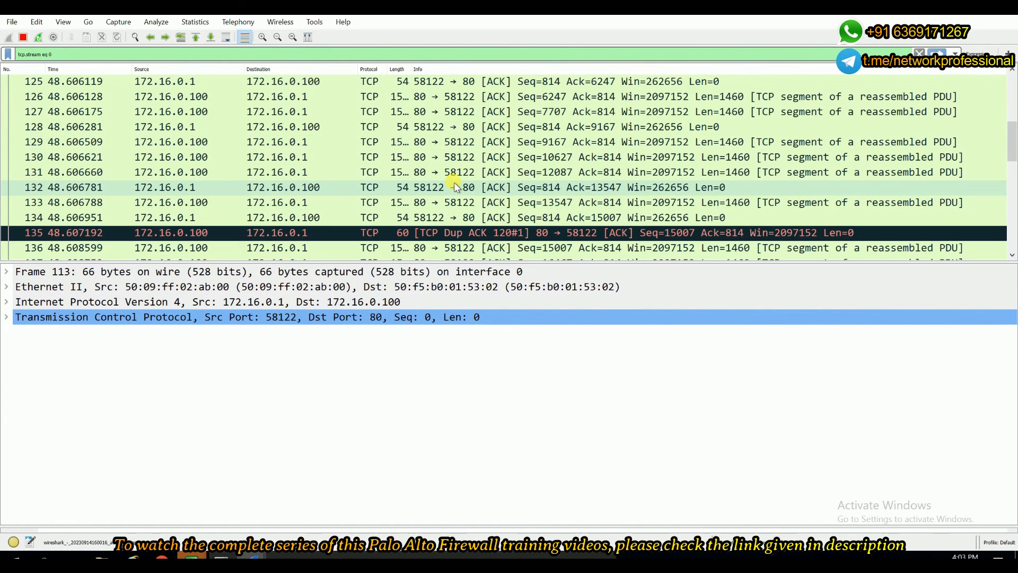
scroll(441, 139, "up", 1)
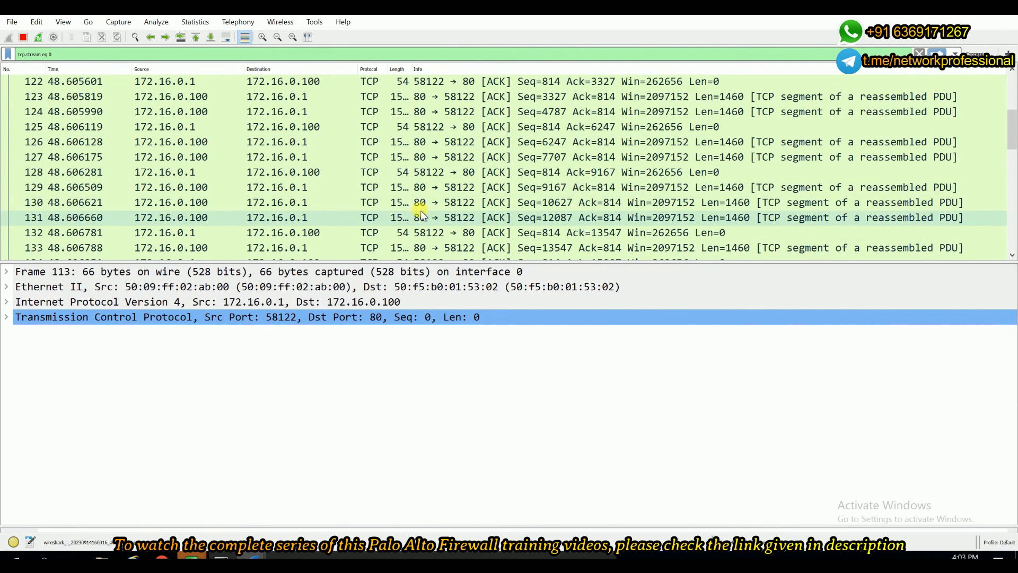
scroll(420, 233, "down", 2)
scroll(416, 237, "down", 1)
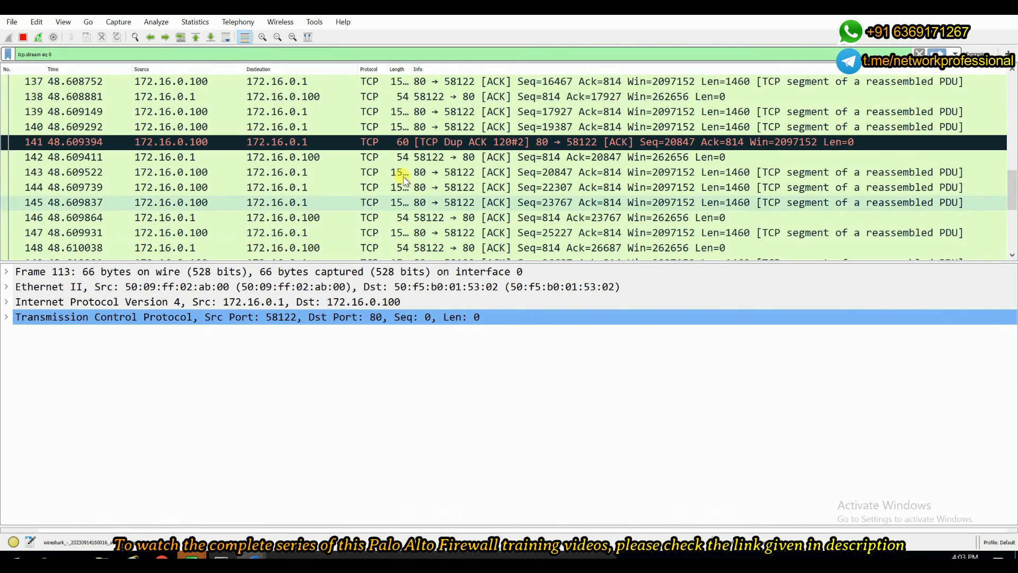
scroll(423, 192, "down", 5)
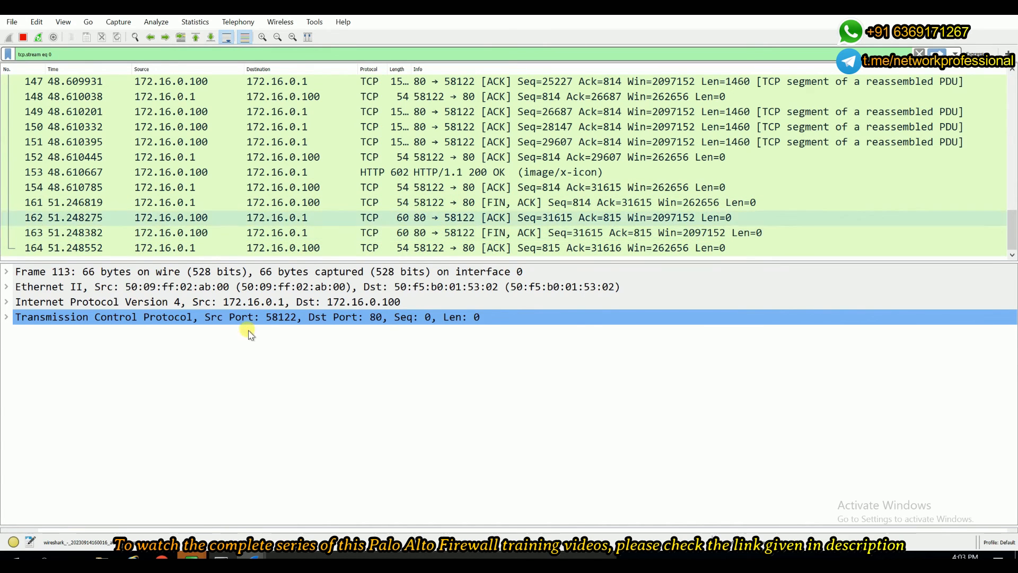
Show the start of the filtered stream in the inside capture and compare it with the outside capture's stream
left_click(206, 513)
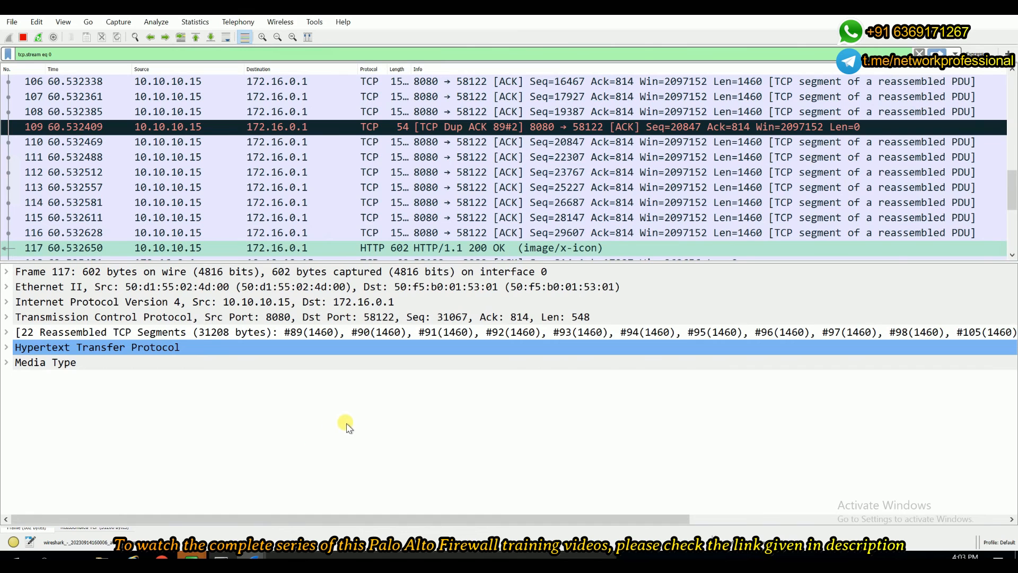
scroll(483, 166, "up", 8)
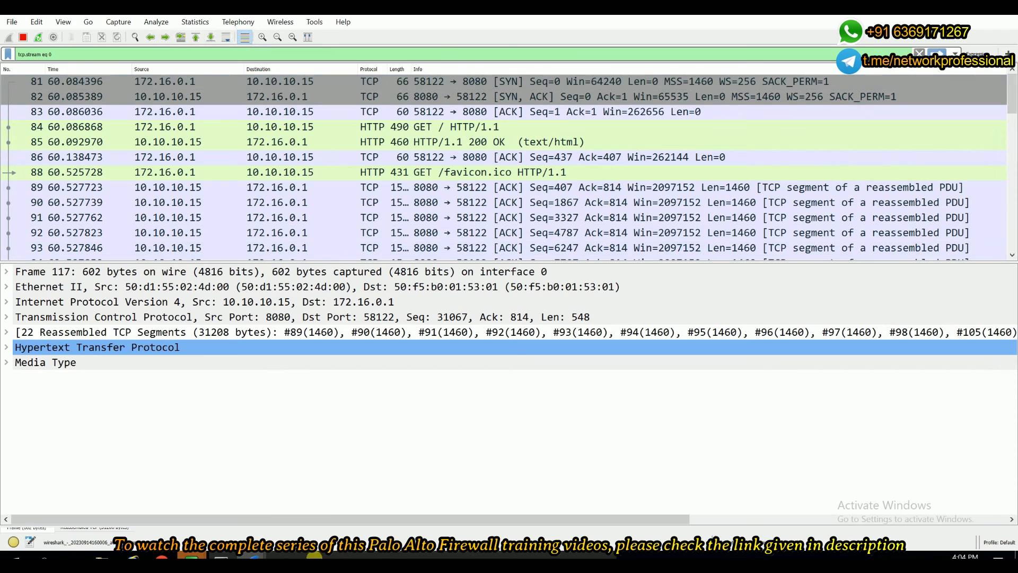
mouse_move(254, 554)
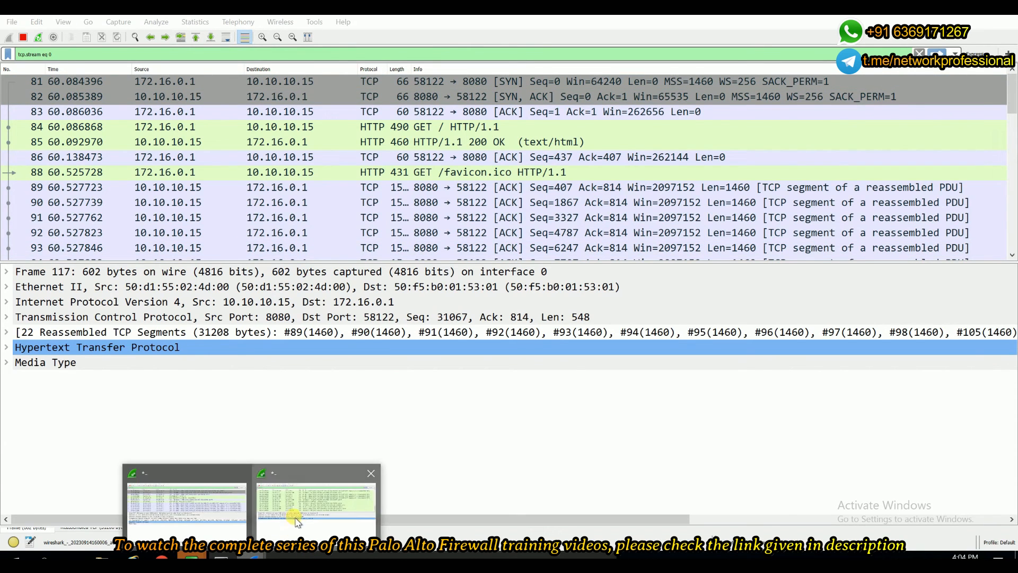
left_click(301, 498)
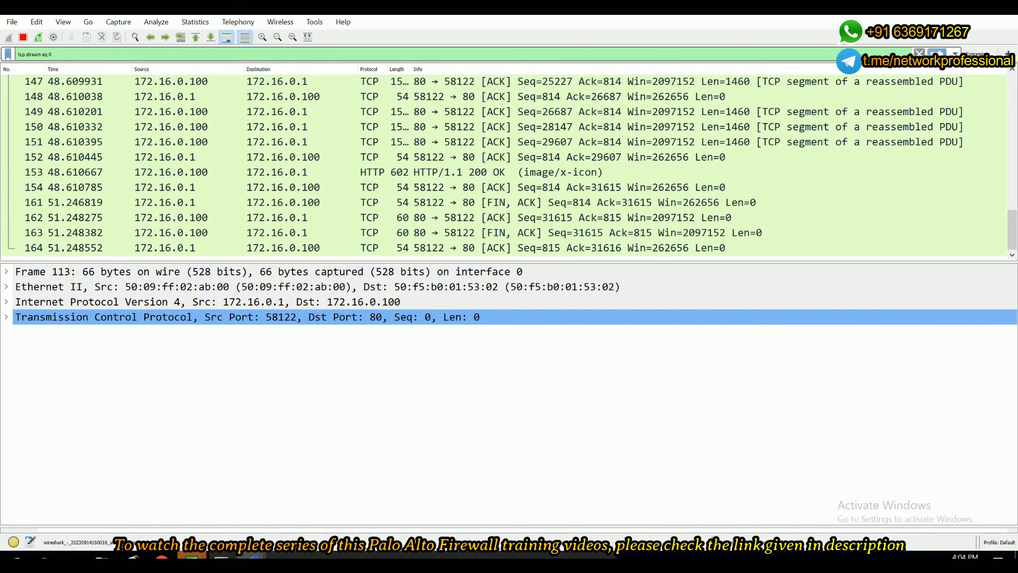
mouse_move(257, 556)
left_click(187, 504)
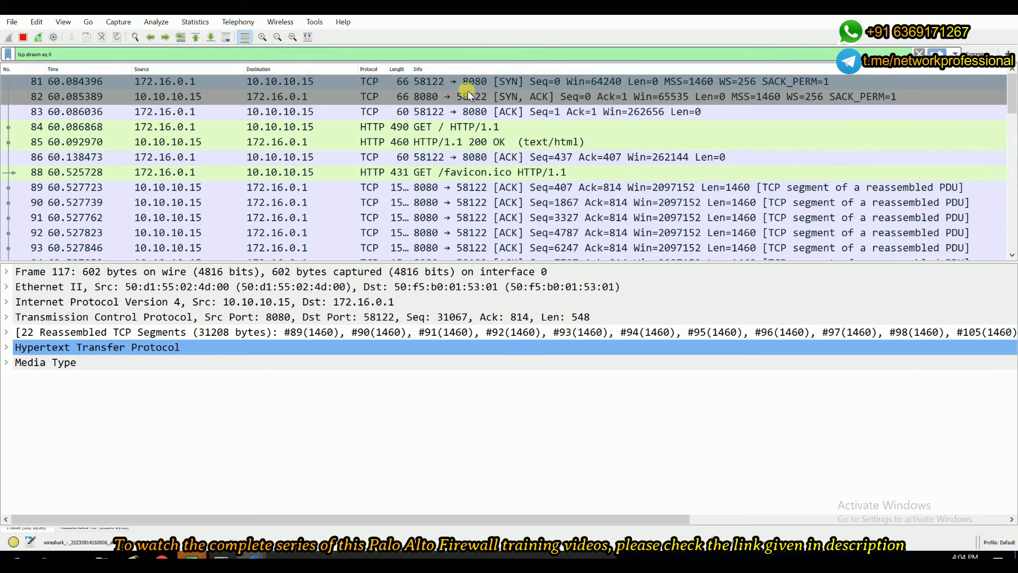
Review the inside stream between 172.16.0.1 and 10.10.10.15 for port 8080 traffic down to its closing packets, and return to its start
scroll(424, 203, "down", 1)
scroll(426, 203, "down", 4)
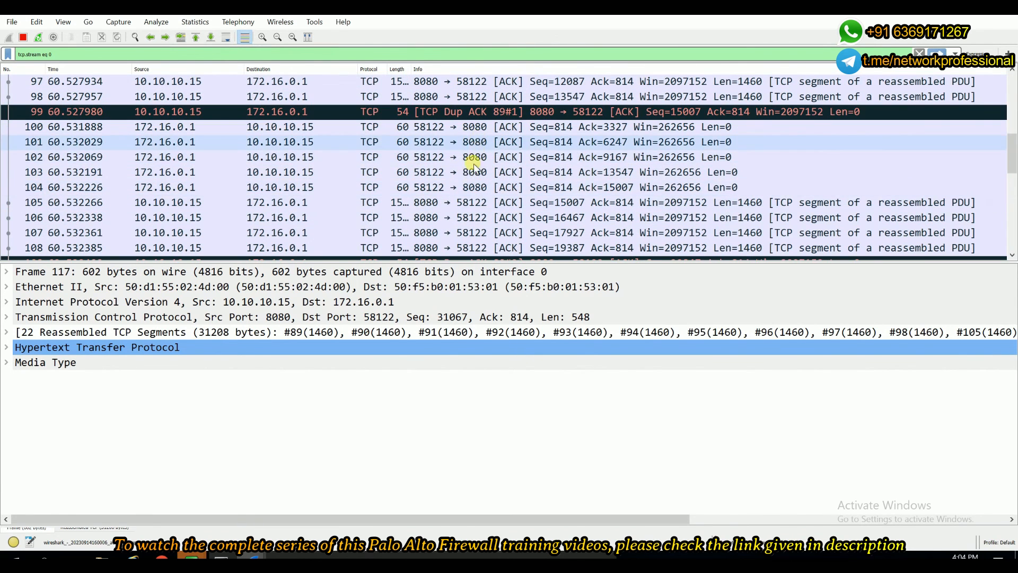
scroll(477, 168, "down", 6)
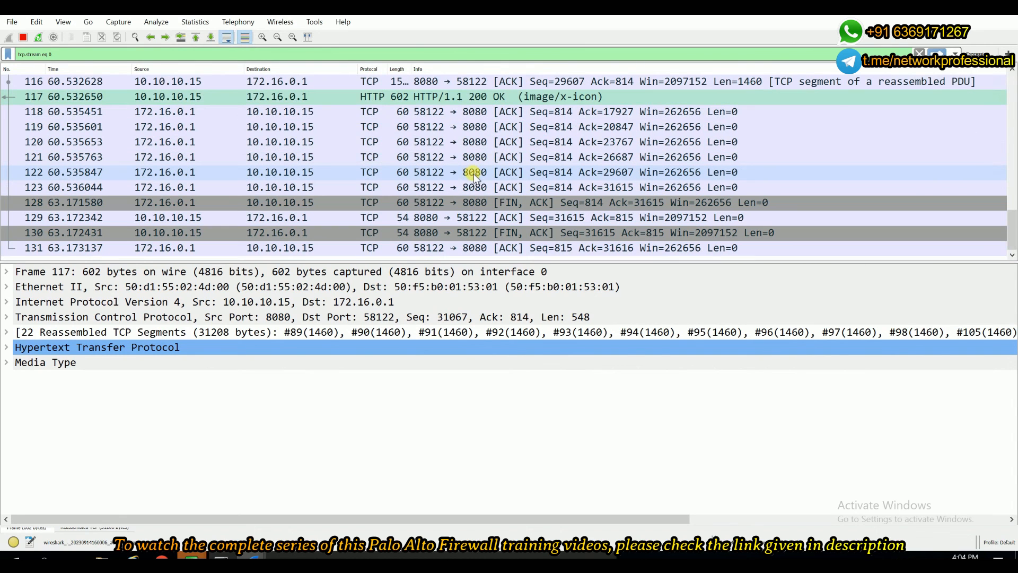
scroll(472, 181, "up", 1)
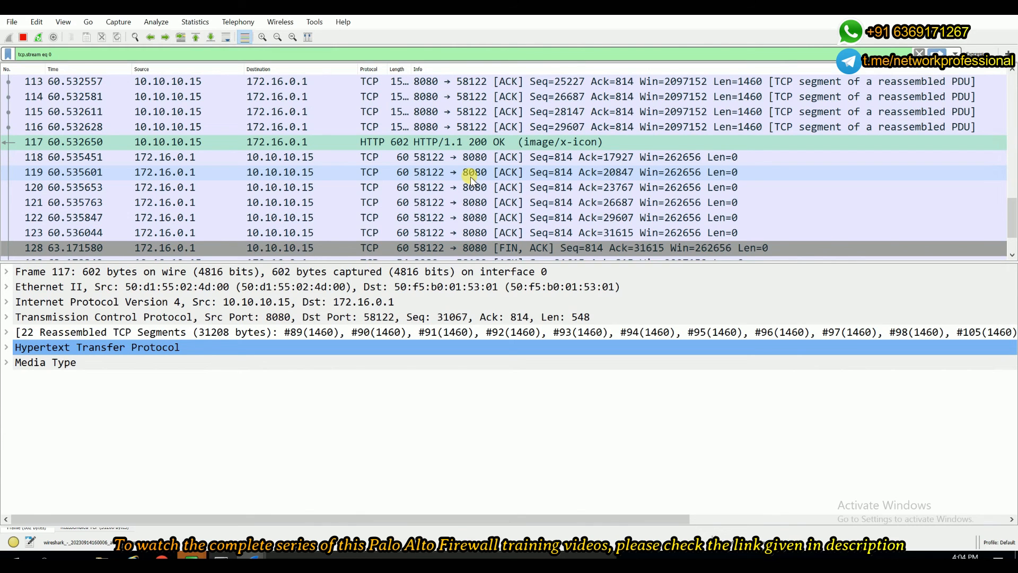
scroll(260, 189, "up", 10)
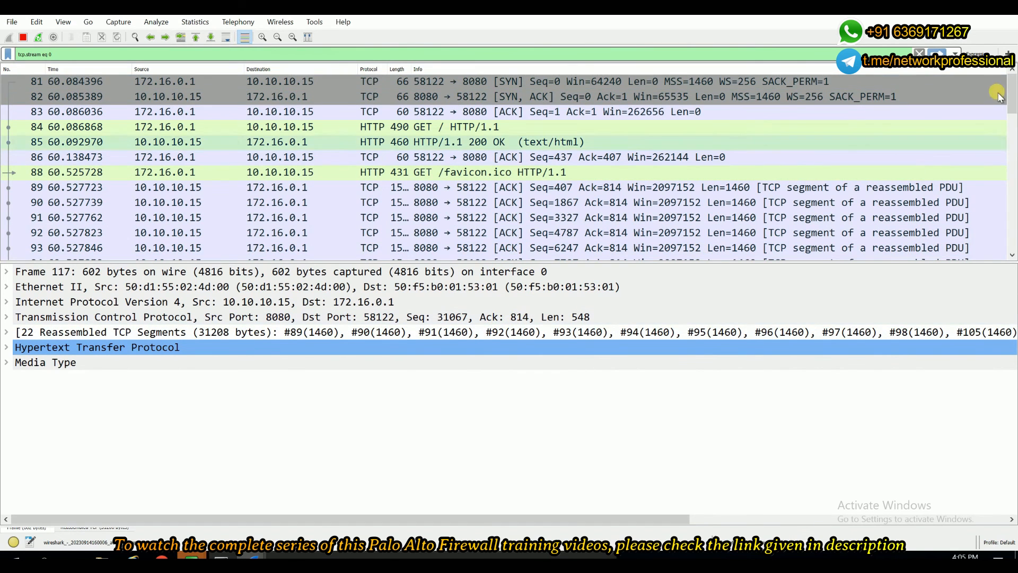
Stop and quit both the inside and outside packet captures without saving them
left_click(1005, 7)
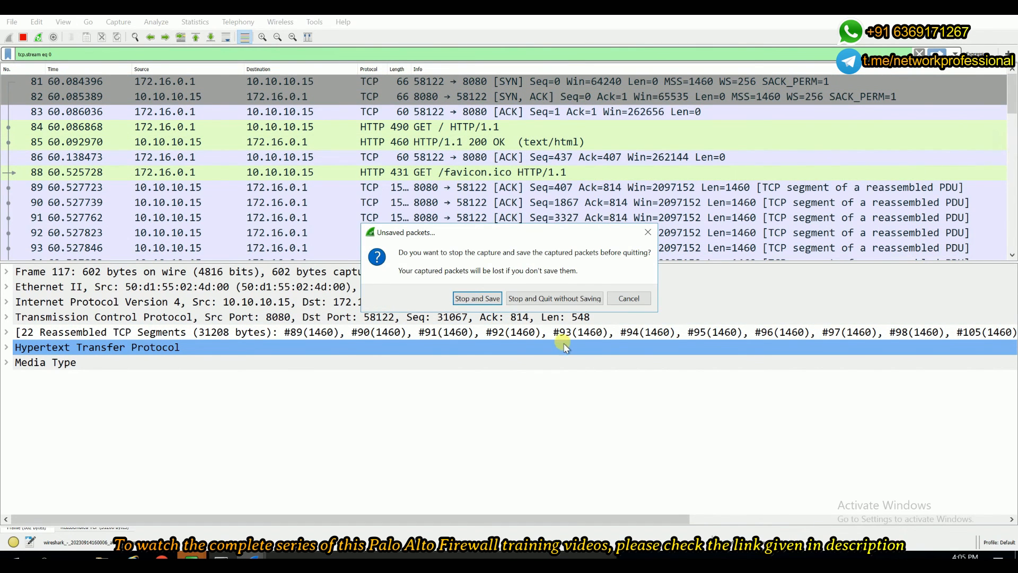
left_click(556, 301)
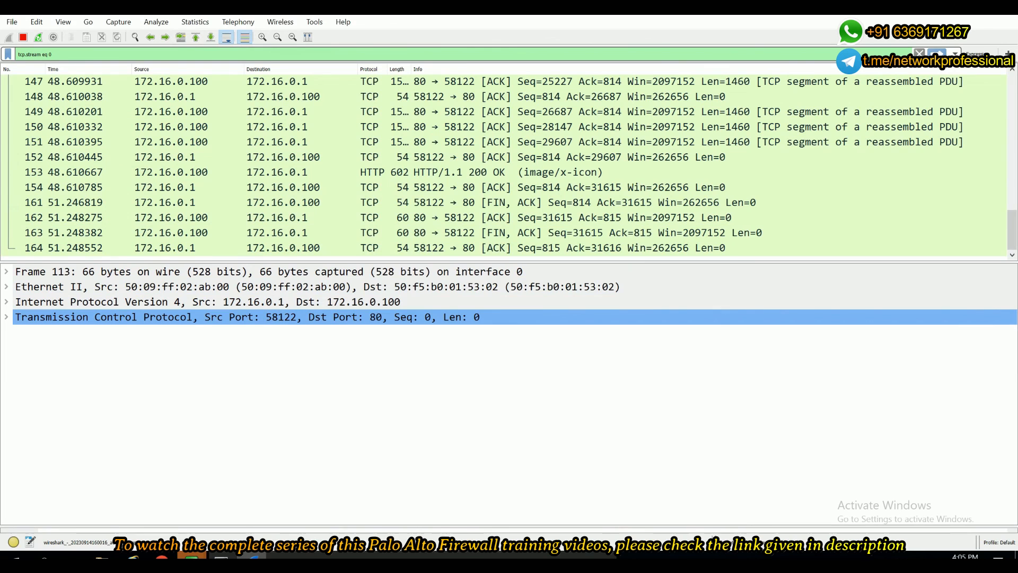
left_click(548, 298)
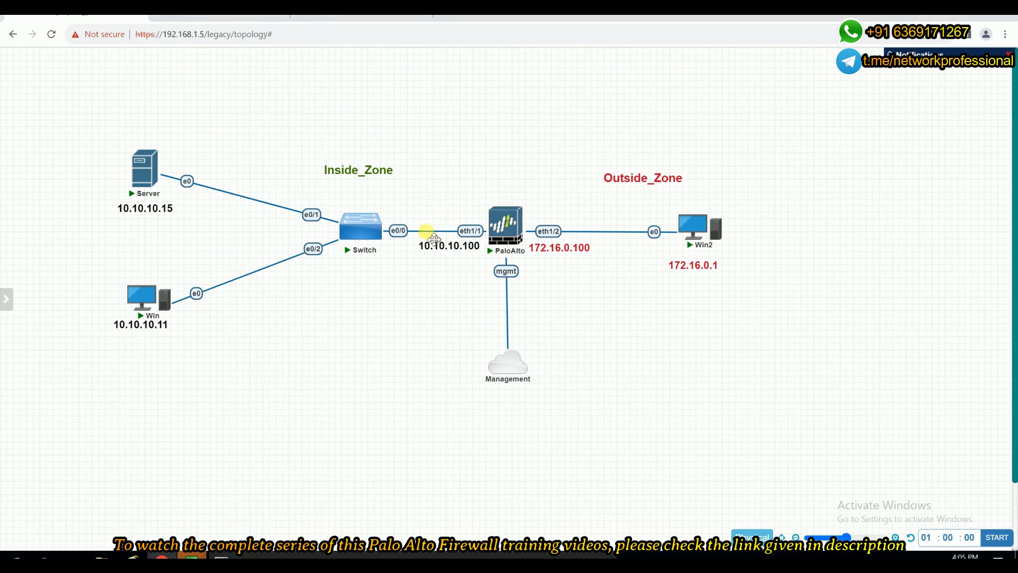
Switch to the PA-VM firewall, refresh its traffic log, and open the detailed view of the web-browsing entry to 172.16.0.100 port 80
left_click(302, 19)
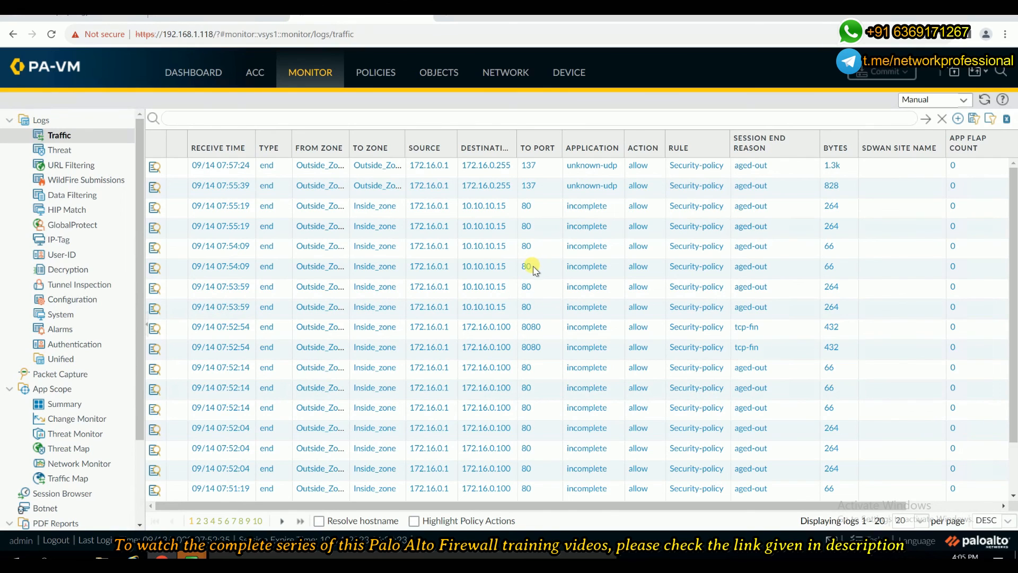
left_click(984, 99)
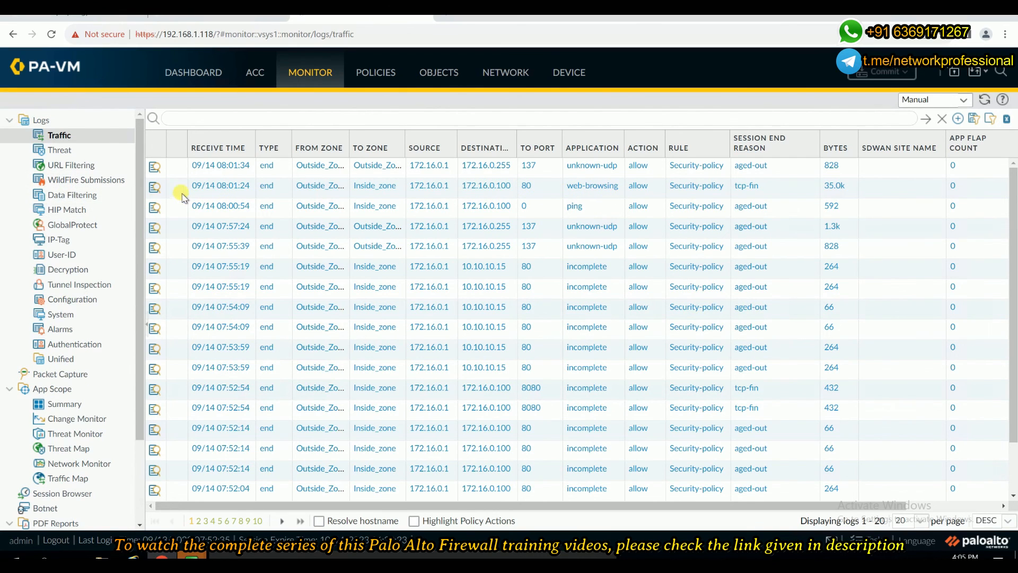
left_click(154, 190)
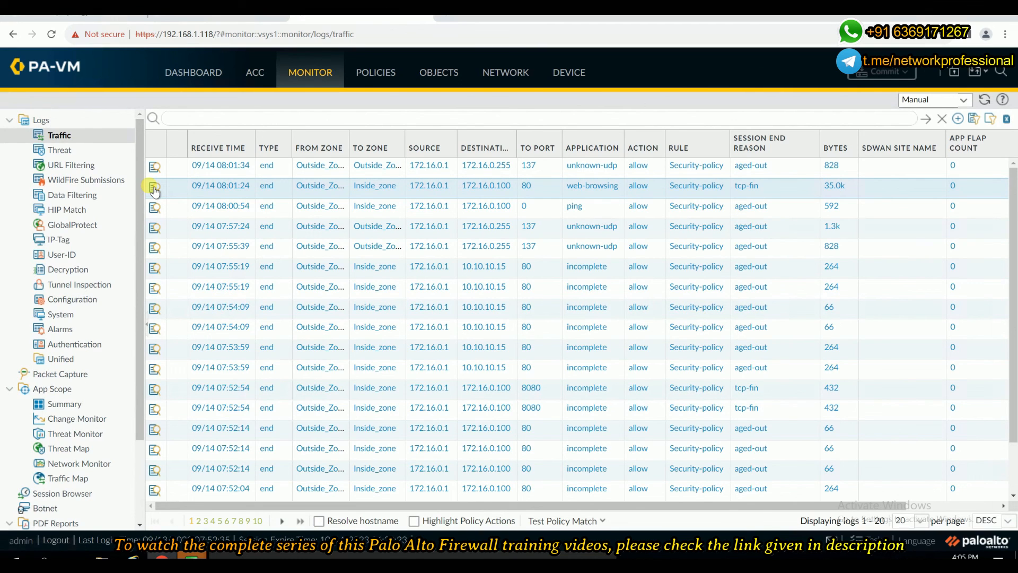
left_click(155, 187)
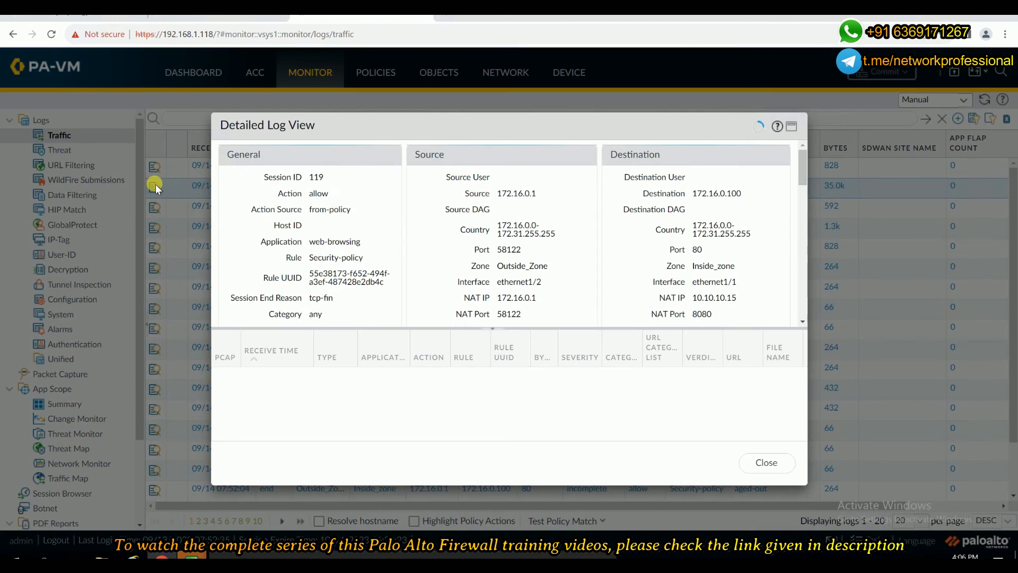
Enlarge the detailed log view, compare the source, destination address and port with the NAT IP and NAT port, and close it
left_click(790, 127)
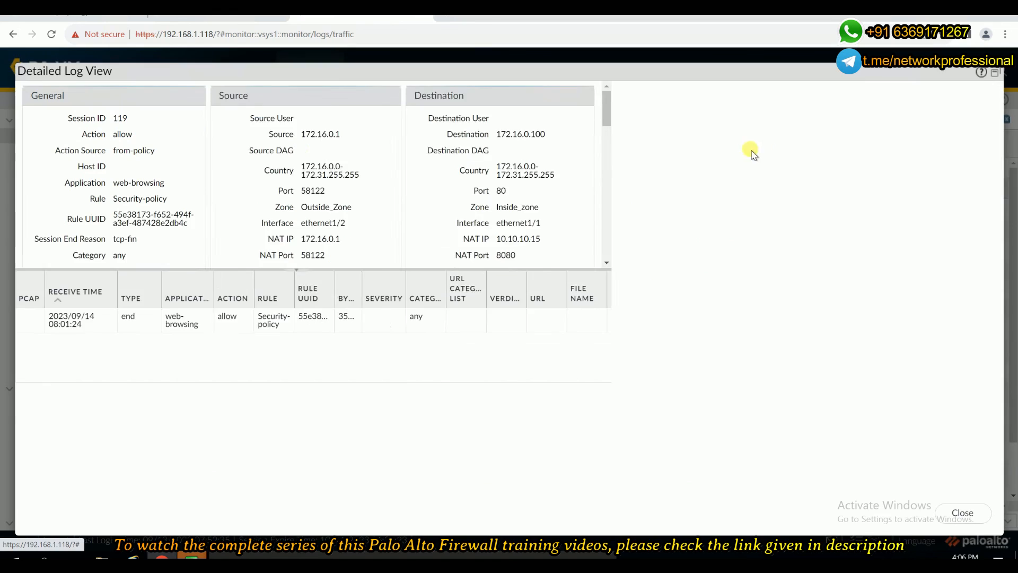
left_click_drag(471, 134, 426, 136)
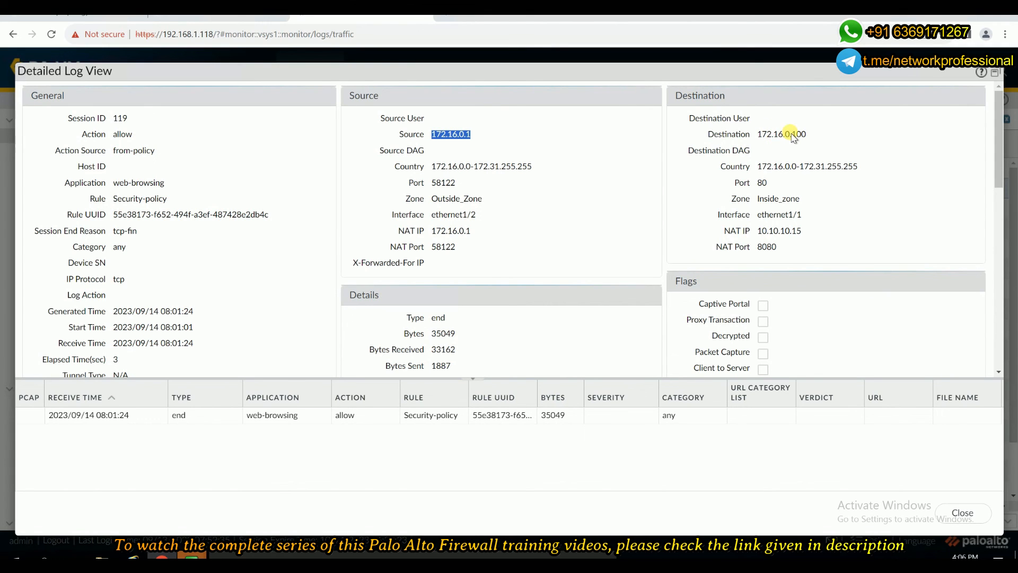
scroll(790, 144, "down", 1)
scroll(790, 143, "up", 1)
double_click(763, 182)
left_click_drag(762, 234, 799, 234)
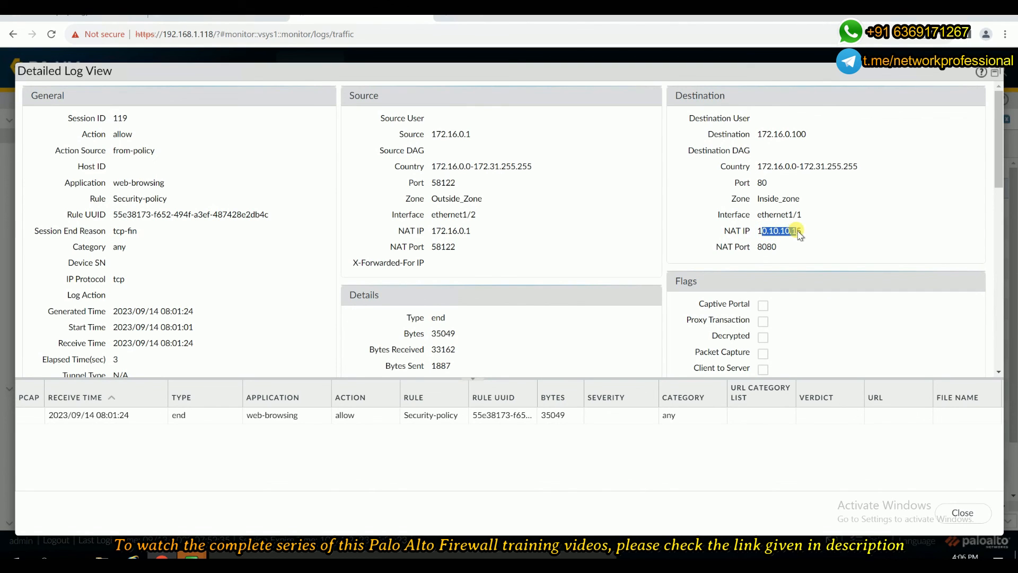
left_click_drag(757, 134, 814, 139)
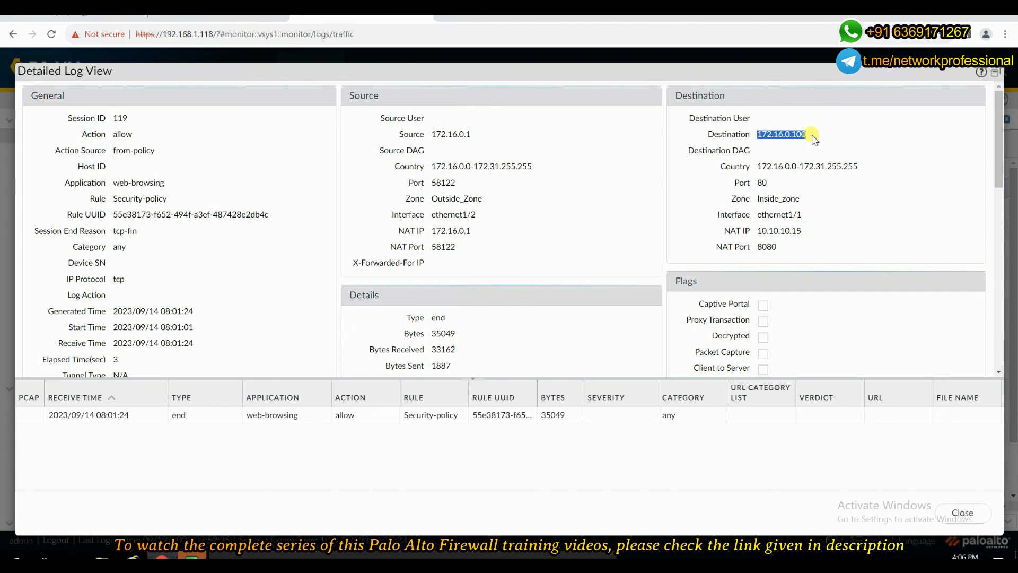
left_click_drag(759, 232, 807, 236)
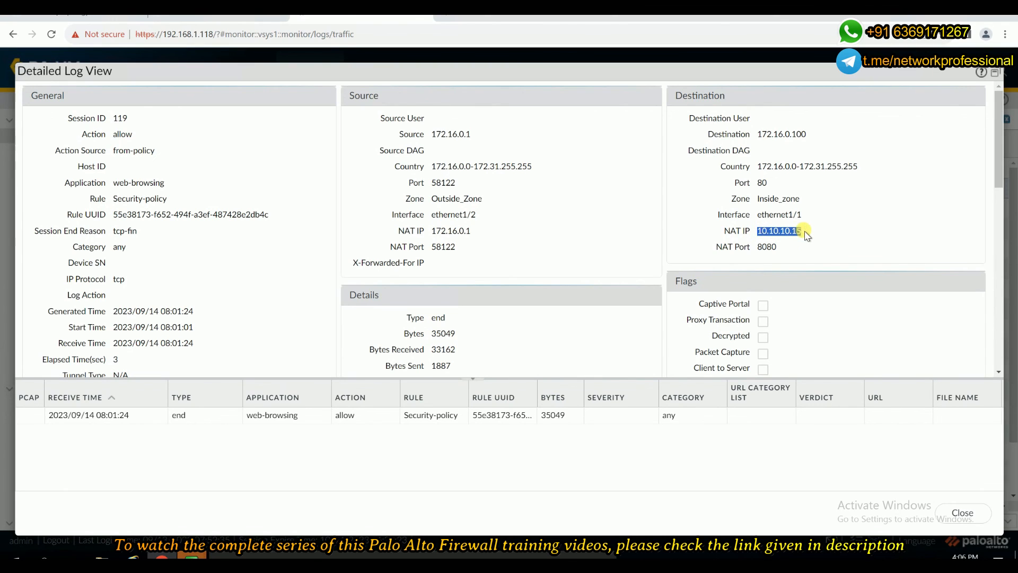
double_click(762, 183)
left_click_drag(757, 247, 787, 250)
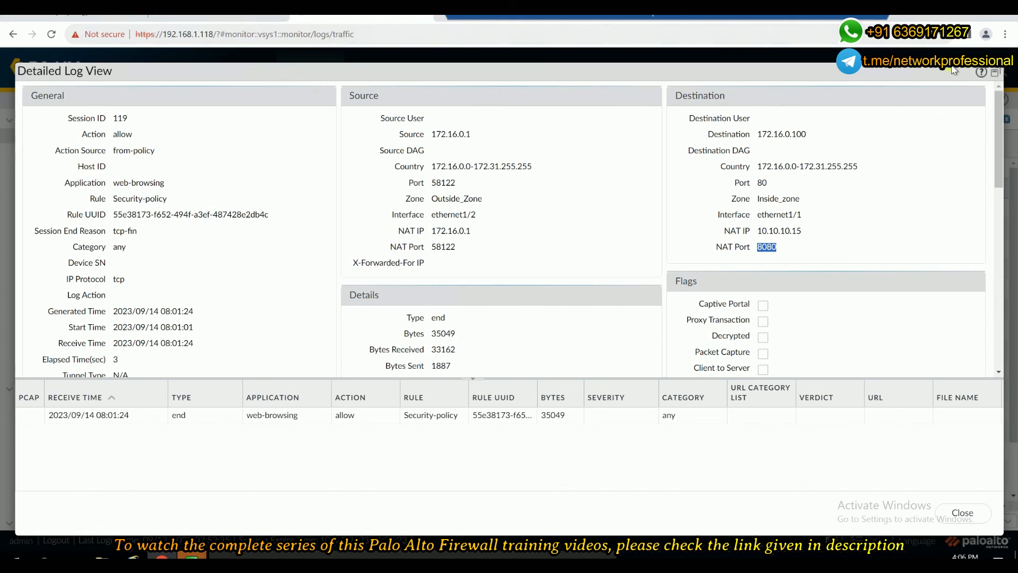
left_click(961, 513)
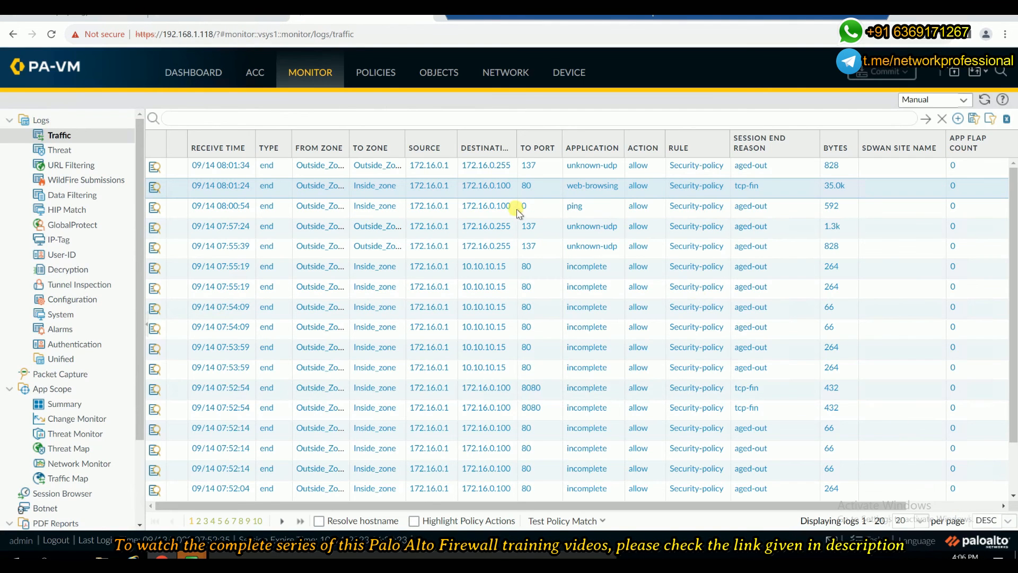
Open the Destination-NAT-Profile NAT rule's translated packet settings and set the destination translation type to Dynamic IP (with session distribution)
left_click(375, 73)
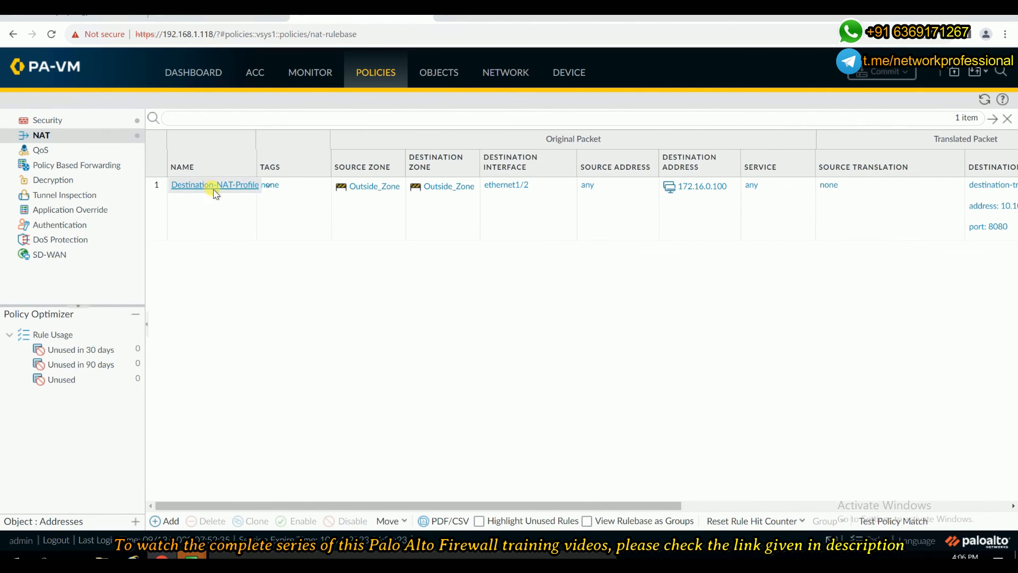
left_click(215, 187)
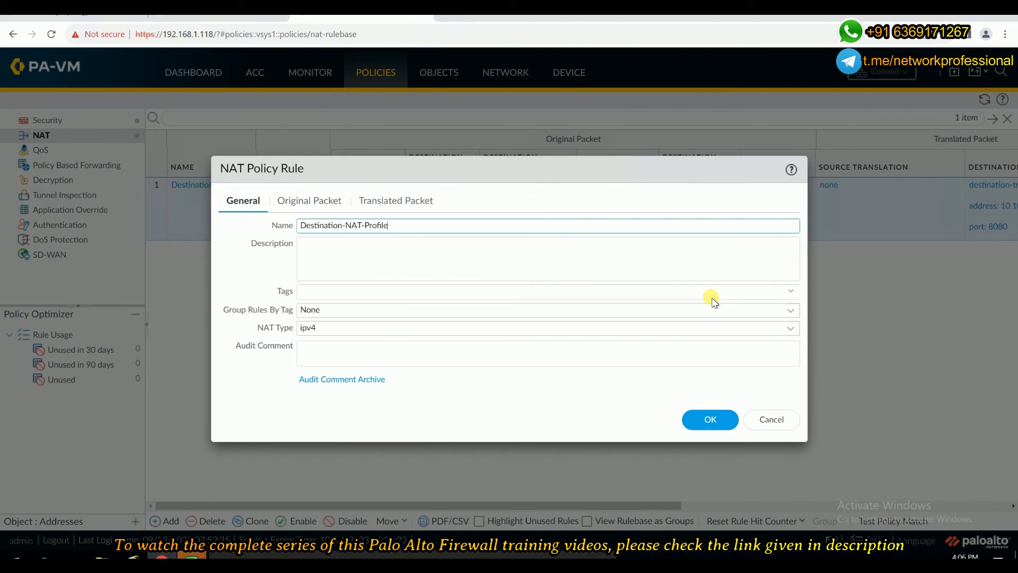
left_click(395, 202)
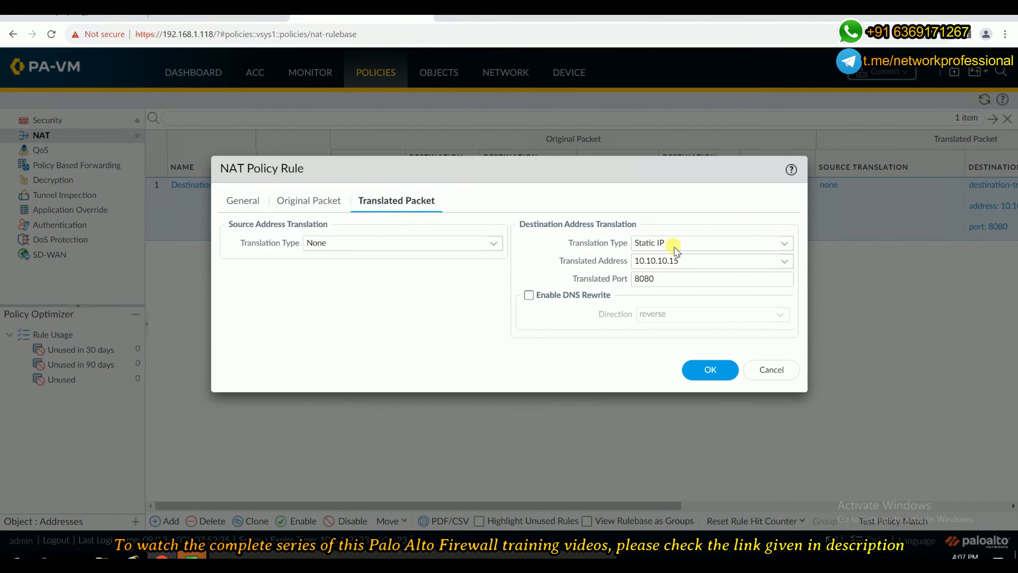
left_click(788, 245)
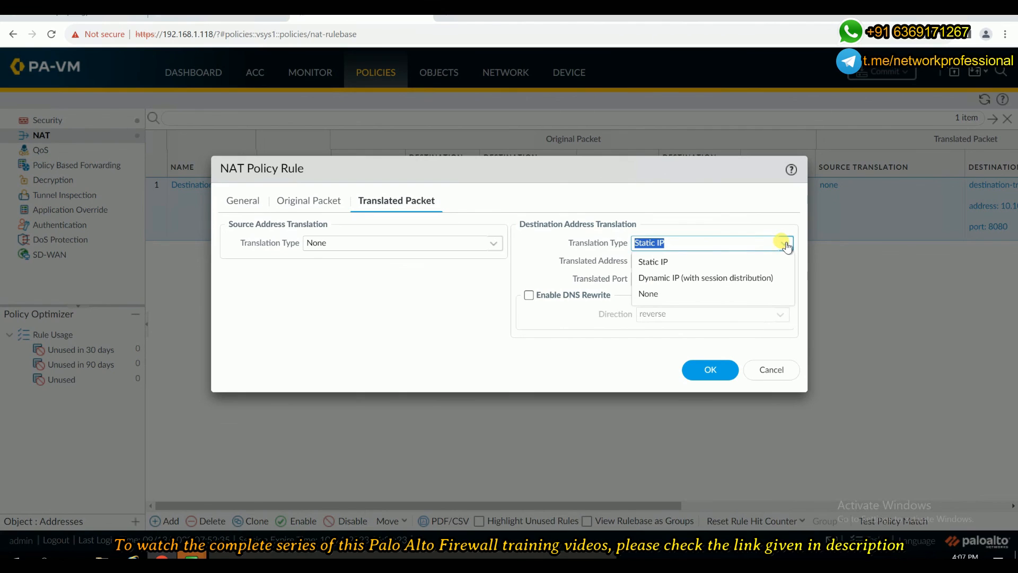
left_click(667, 280)
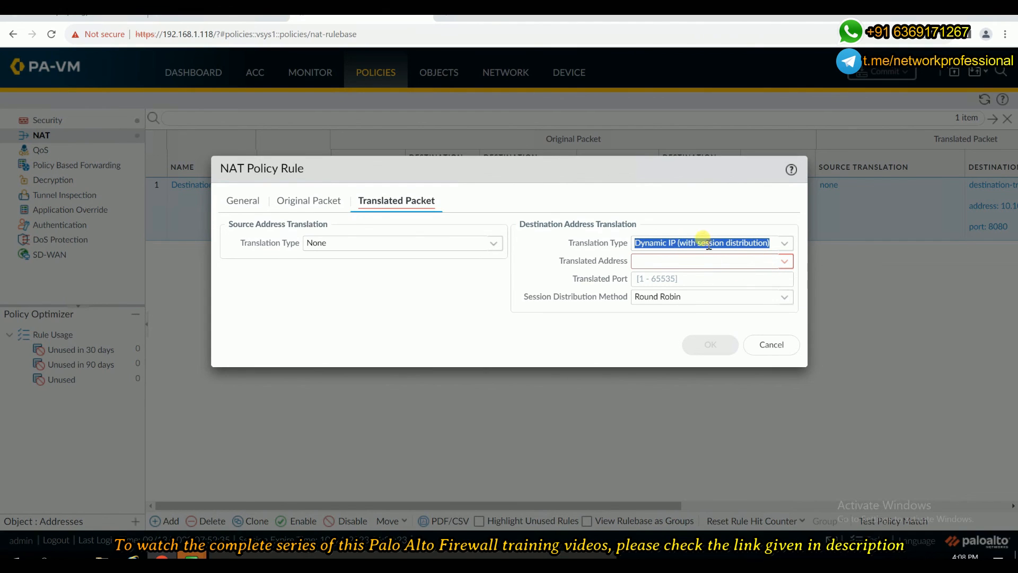
Examine the translated address choices and the available session distribution methods without changing either
left_click(780, 263)
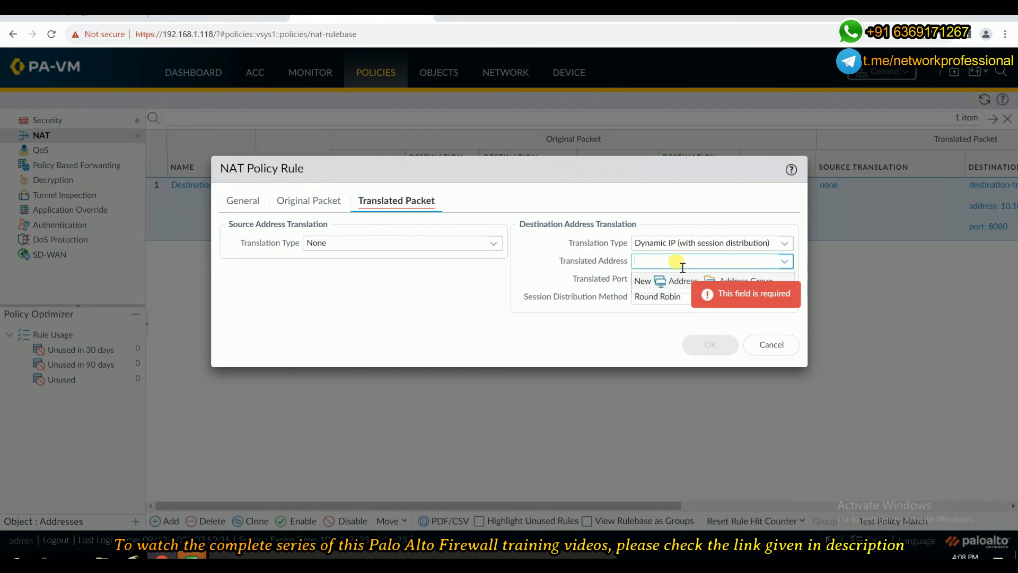
left_click(570, 267)
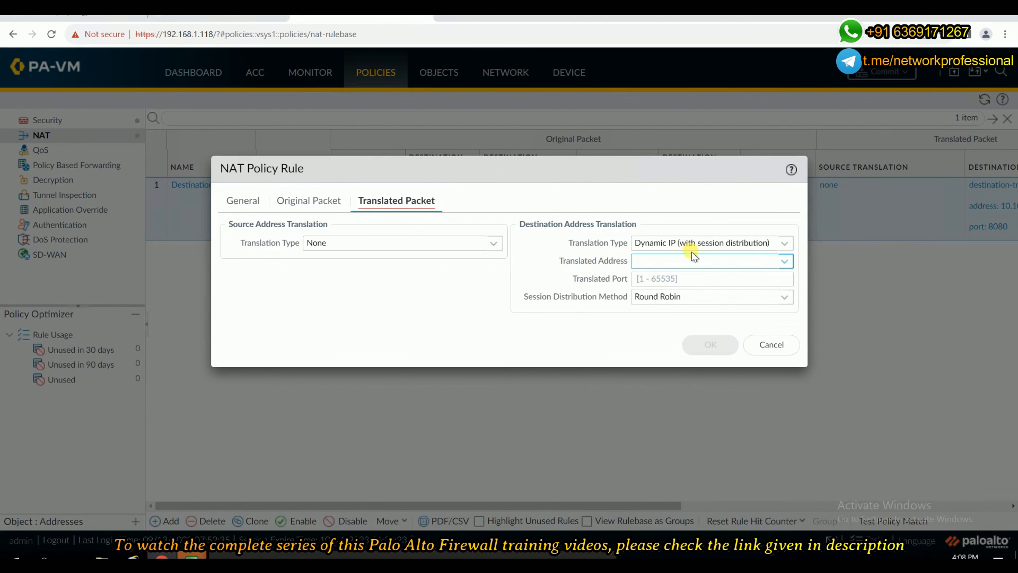
left_click(785, 297)
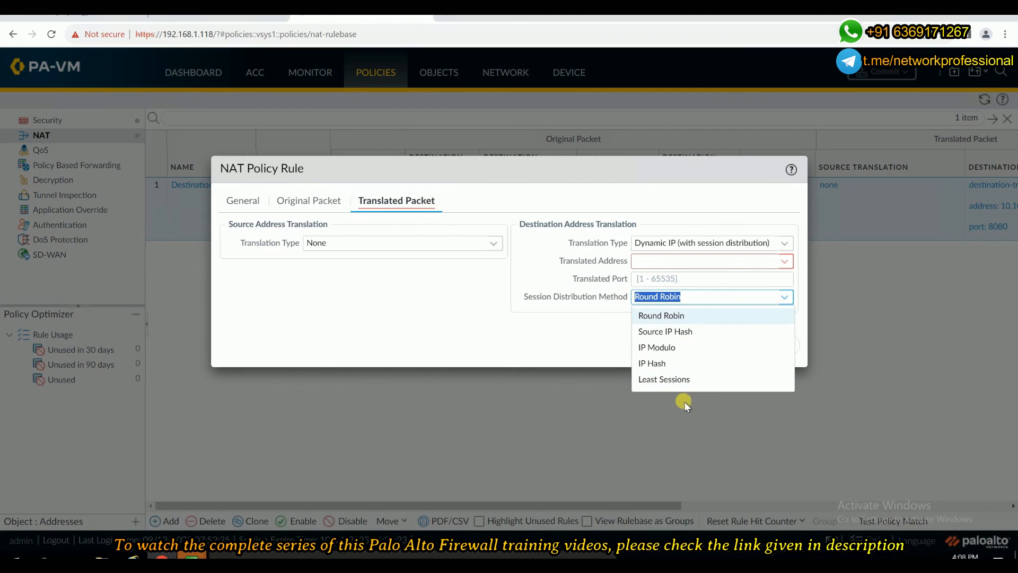
left_click(565, 327)
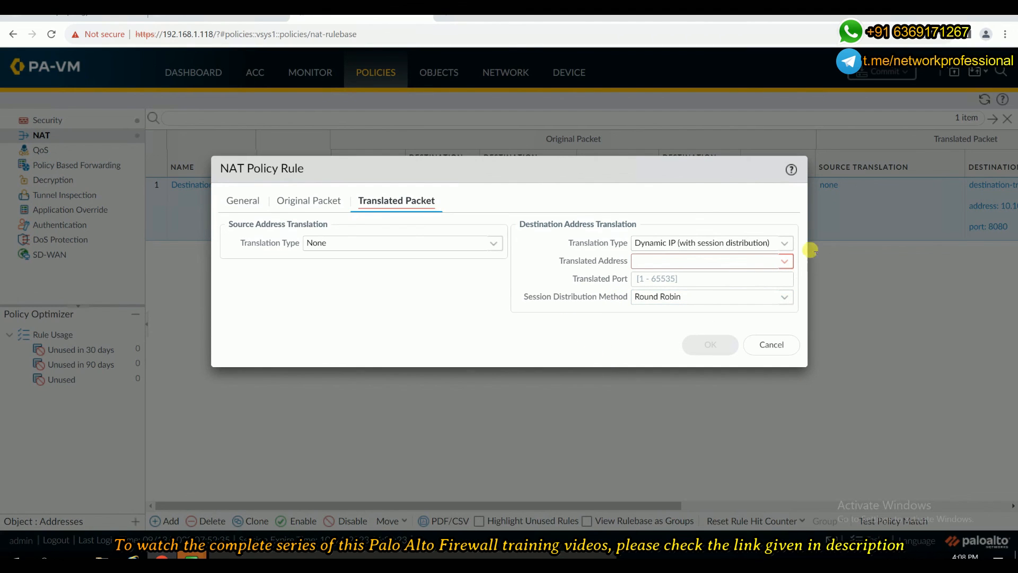
Set the destination translation type back to Static IP with address 10.10.10.15 and port 8080, and accept the NAT rule
left_click(783, 243)
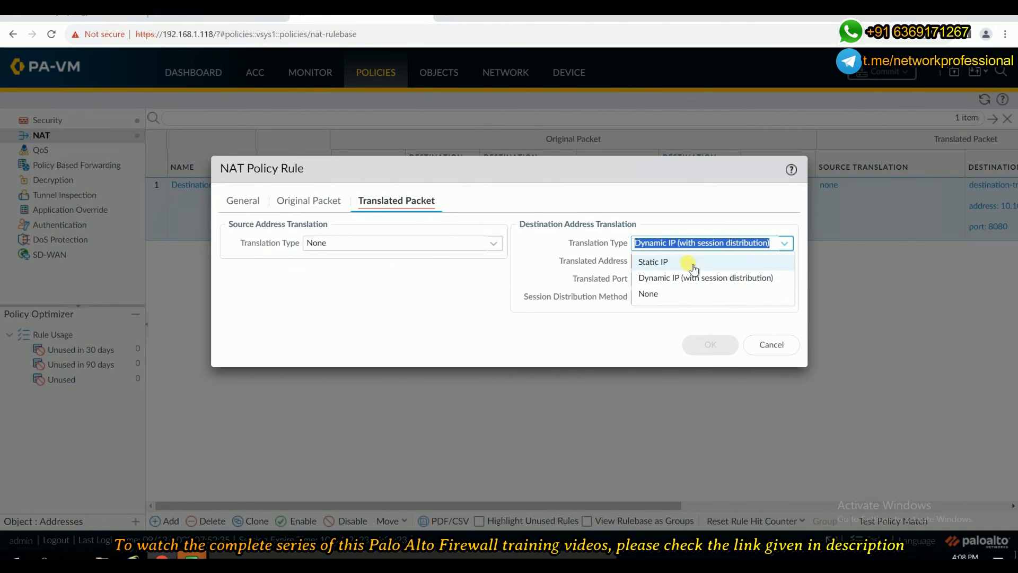
left_click(667, 264)
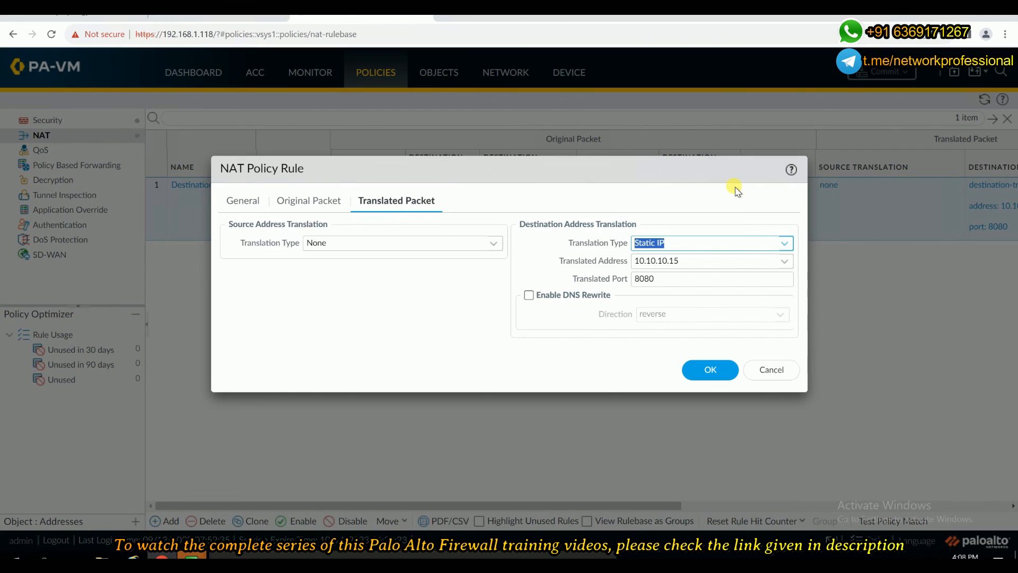
left_click(714, 371)
left_click(710, 370)
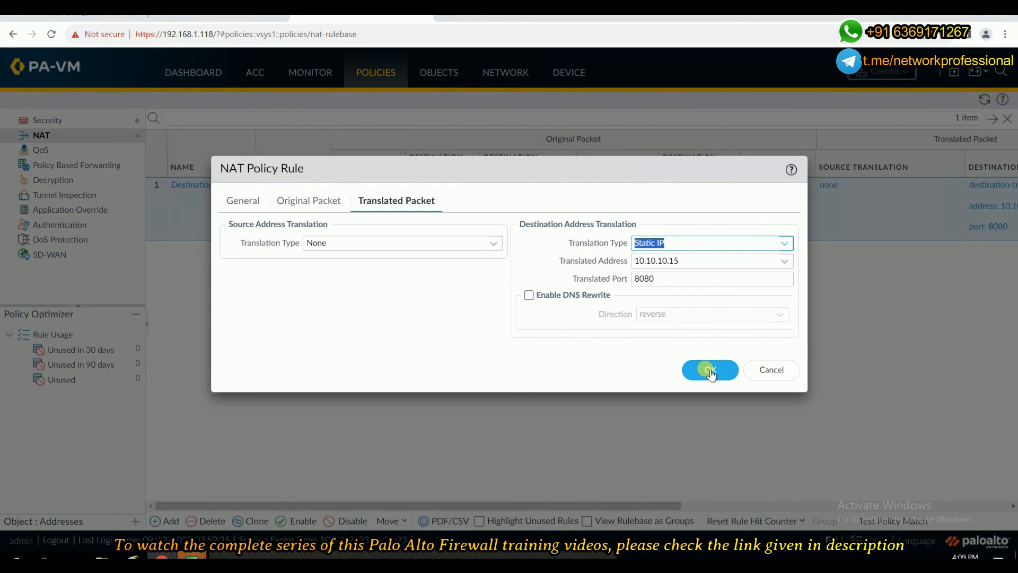